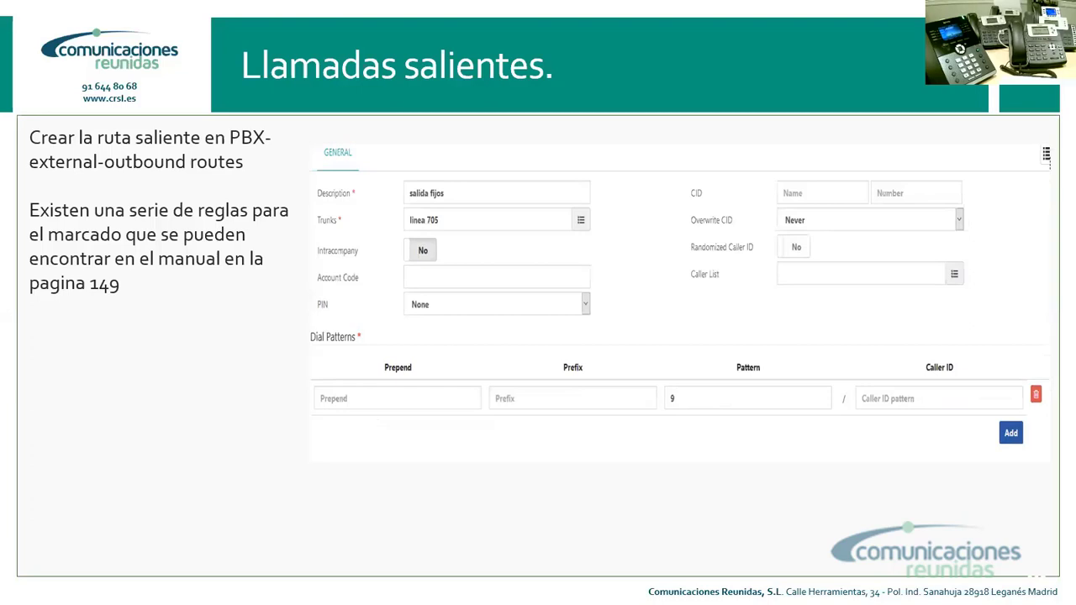
- Step through the mobile-call and backup-trunk route slides
key("Right")
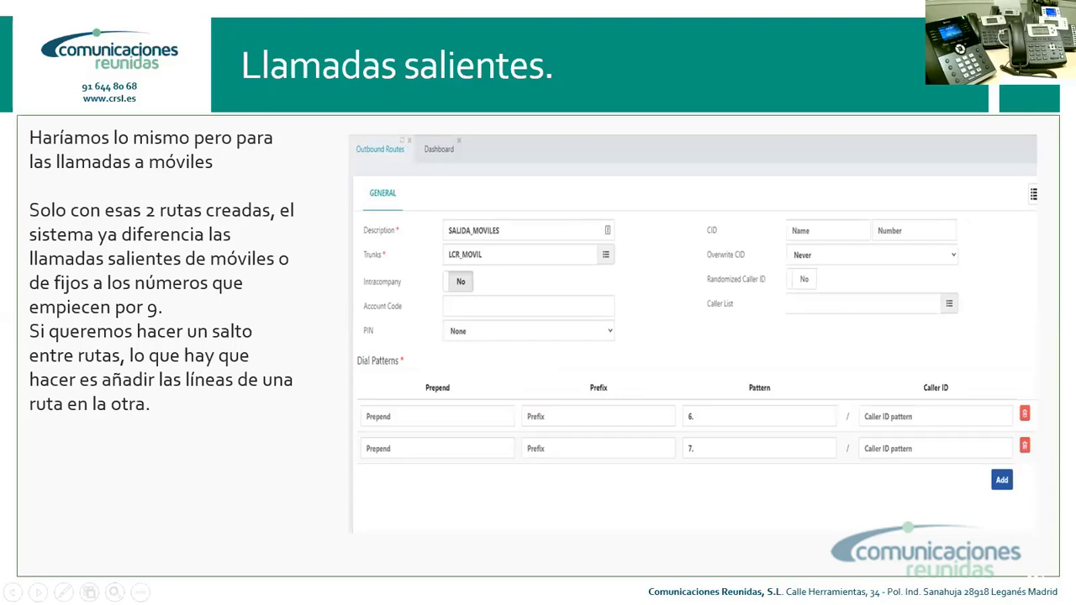
left_click(805, 332)
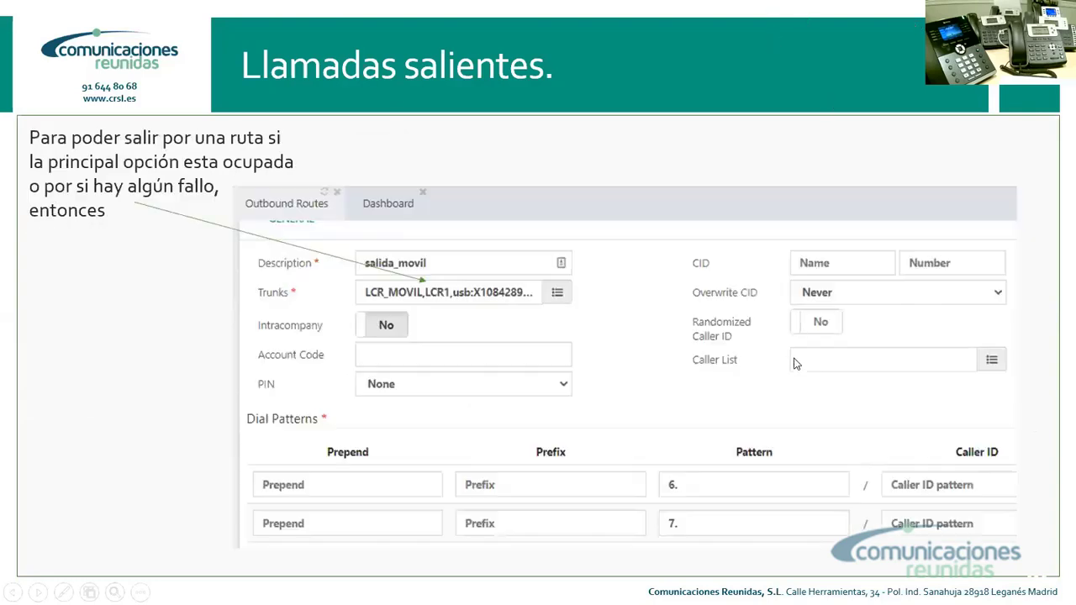
left_click(713, 330)
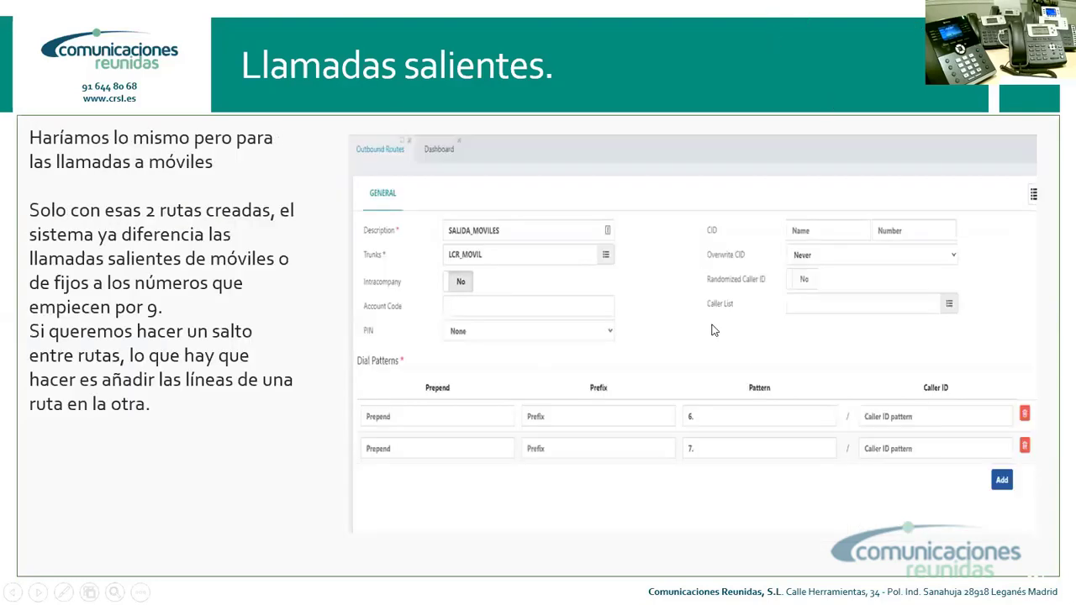
left_click(713, 330)
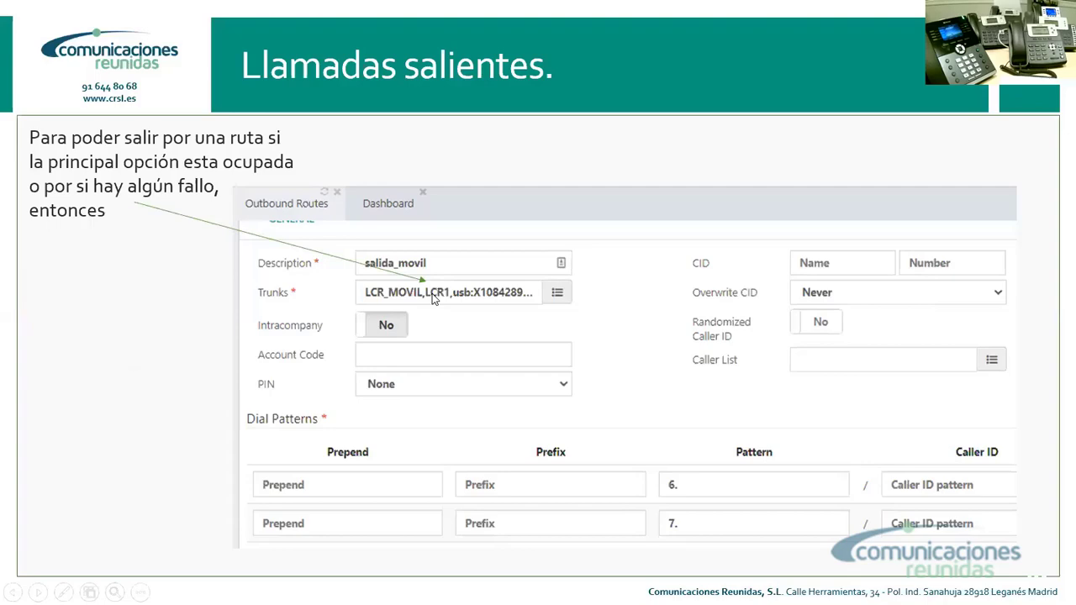
- Advance to the conference applications slide, end the slideshow and return to CompletePBX in Chrome
key("Right")
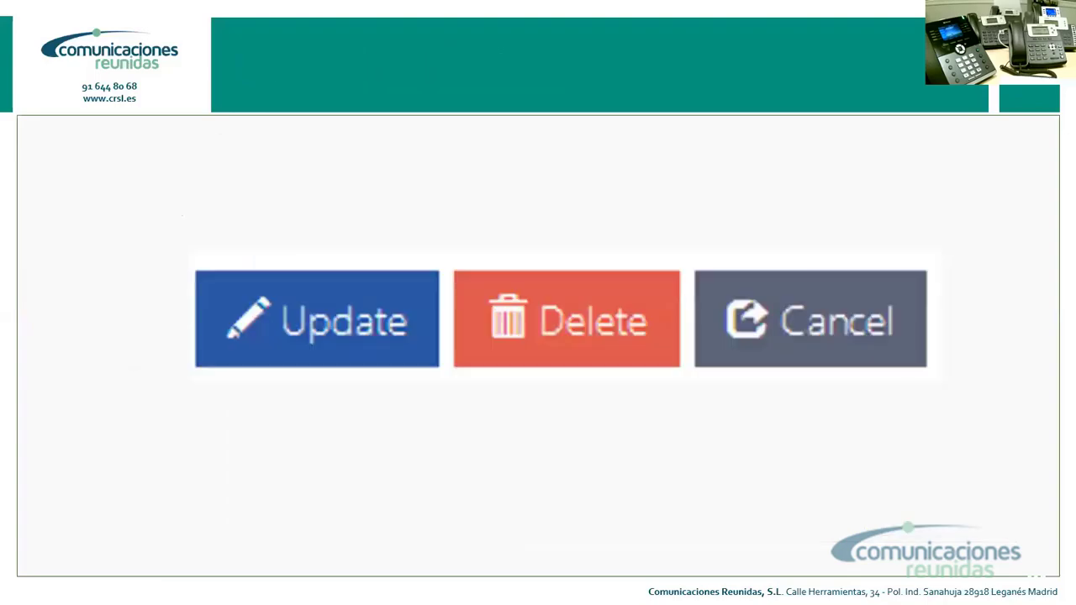
key("Right")
key("Escape")
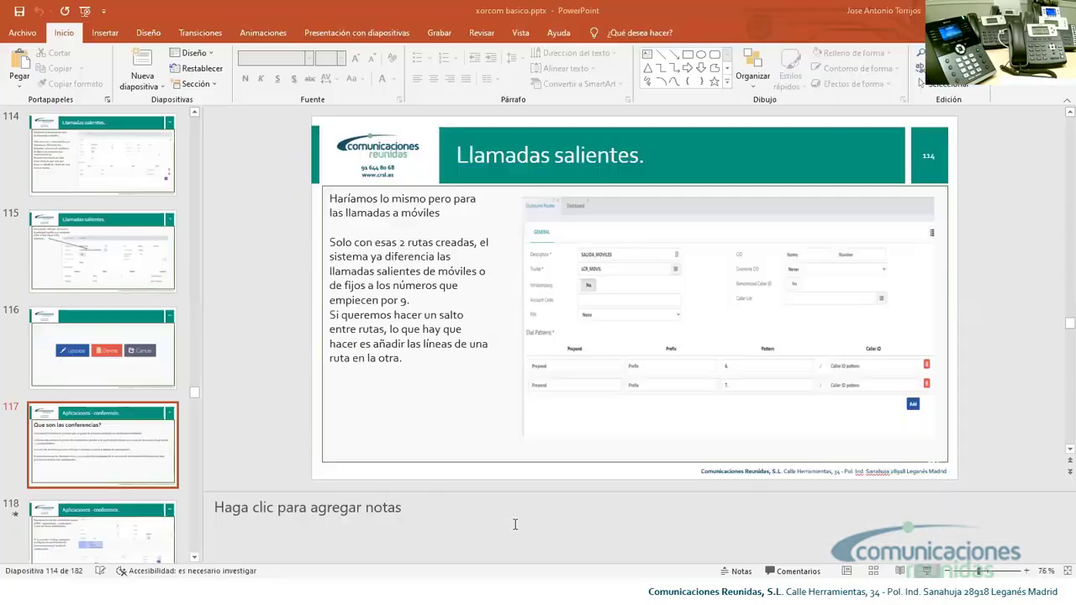
key("alt+Tab")
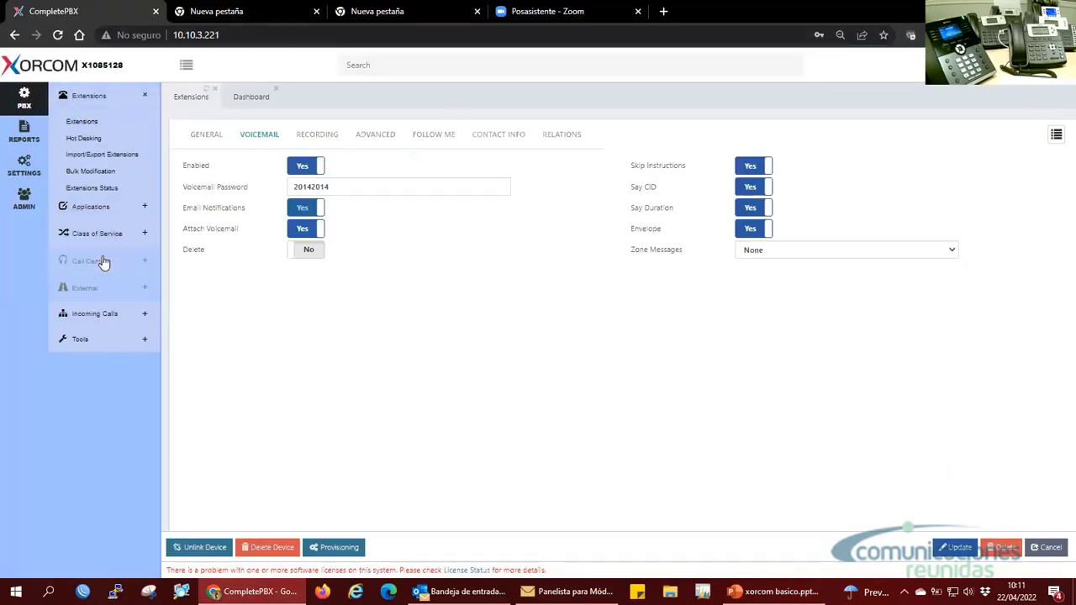
- Open PBX > External > Trunks and review the list of existing trunks
left_click(86, 288)
left_click(99, 225)
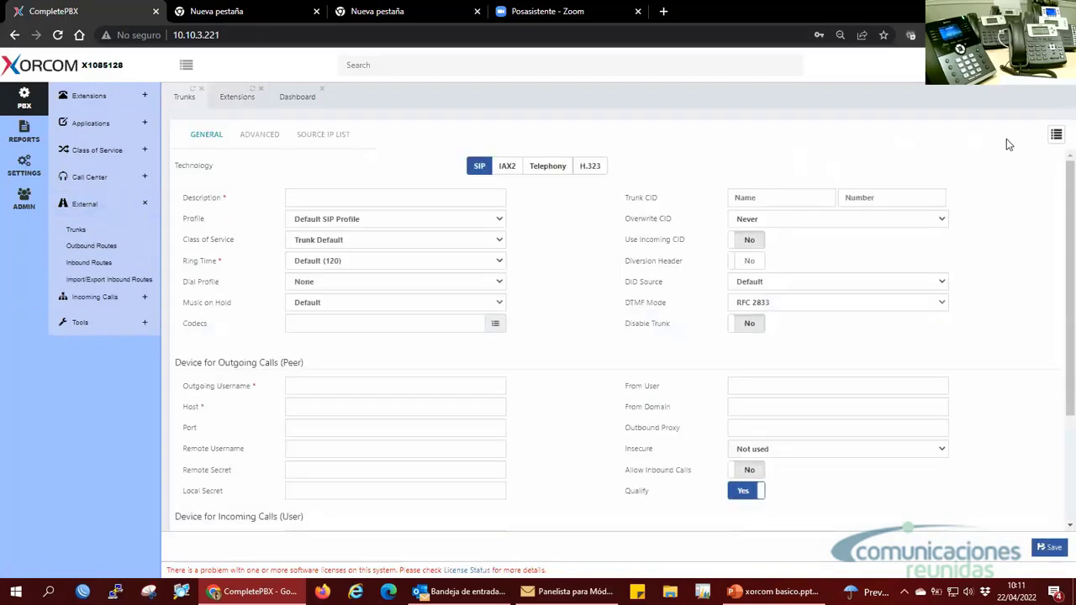
left_click(1052, 137)
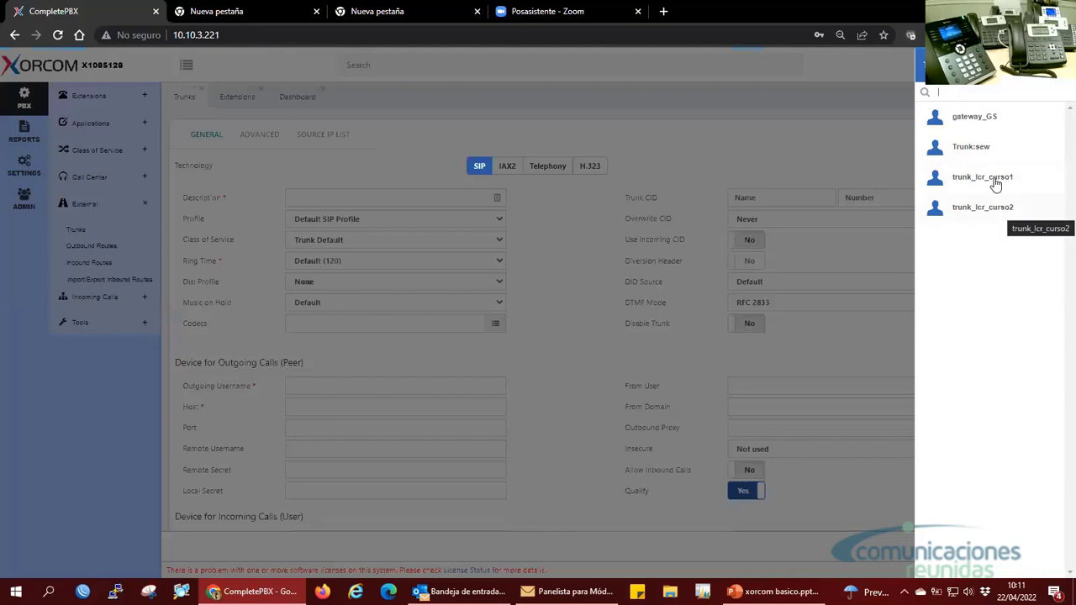
left_click(697, 155)
- Open the PBX Status report under Reports > PBX Reports
left_click(23, 132)
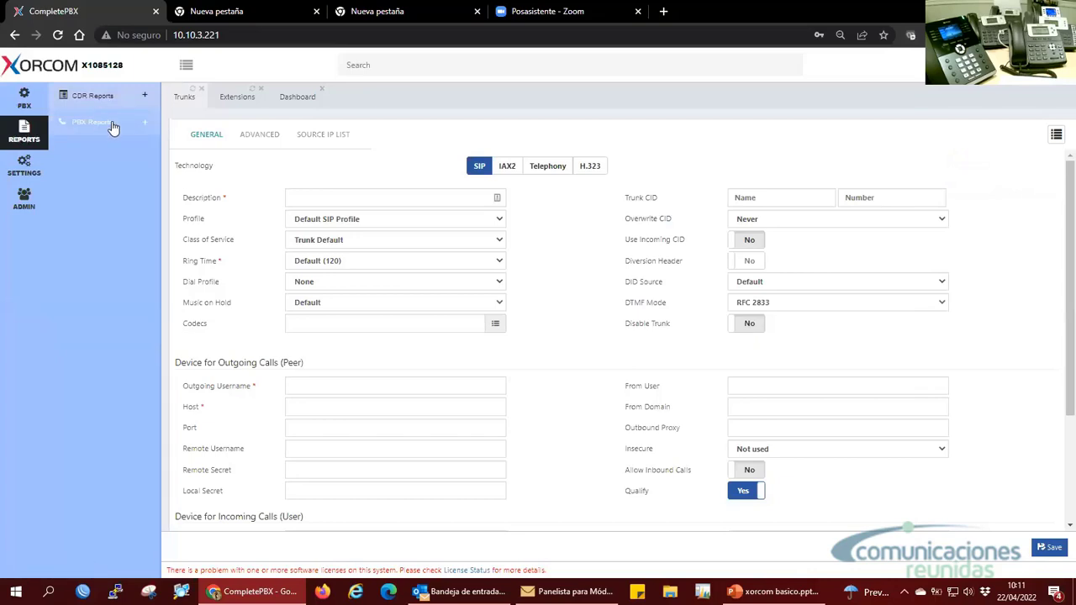
left_click(112, 124)
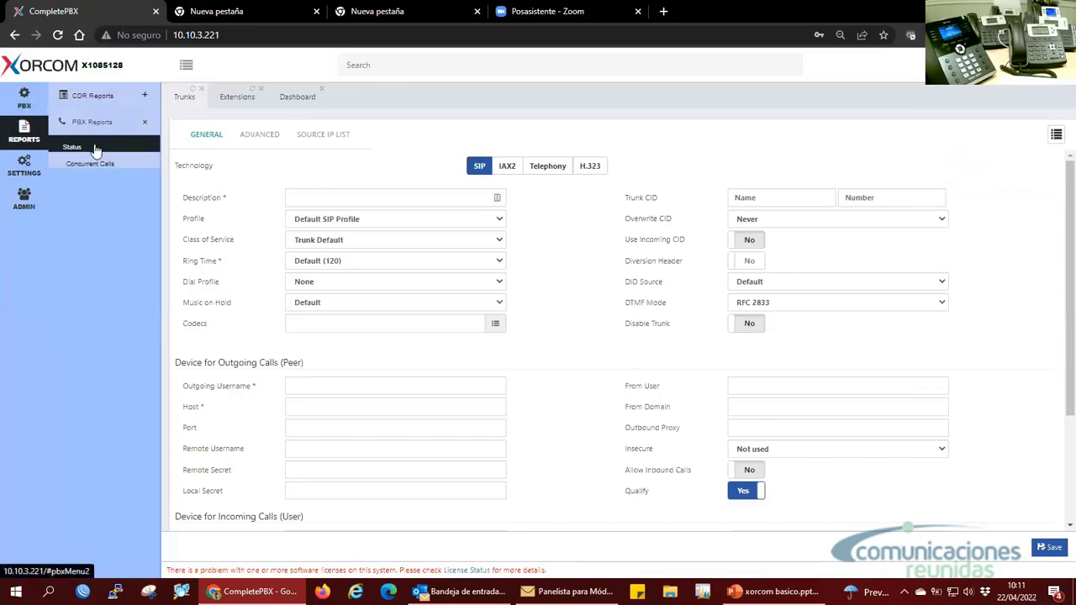
left_click(96, 149)
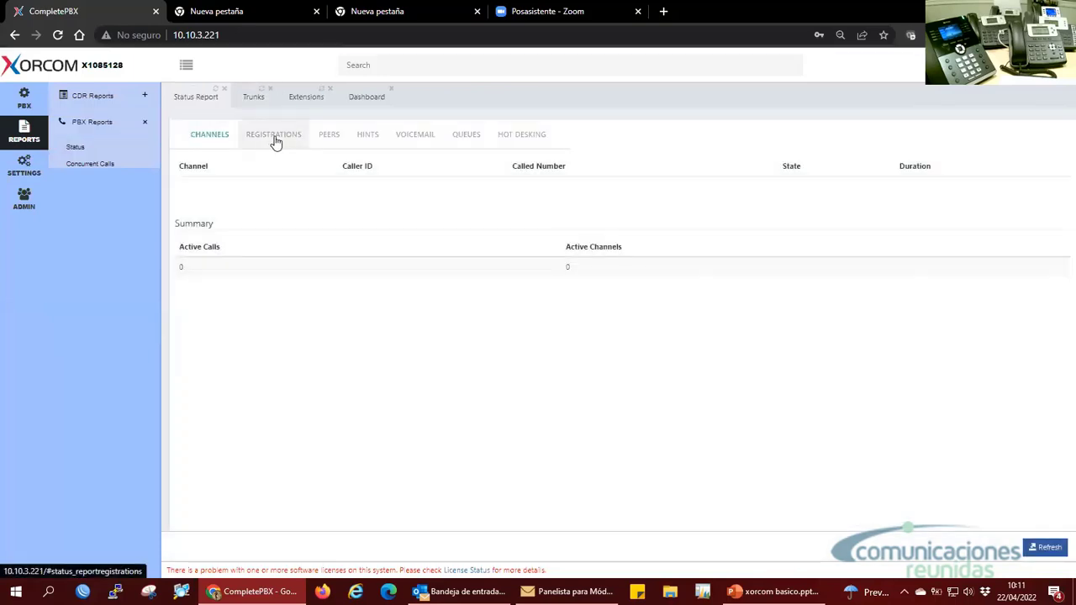
- Check the REGISTRATIONS tab, confirming both trunks show Registered
left_click(275, 143)
double_click(681, 214)
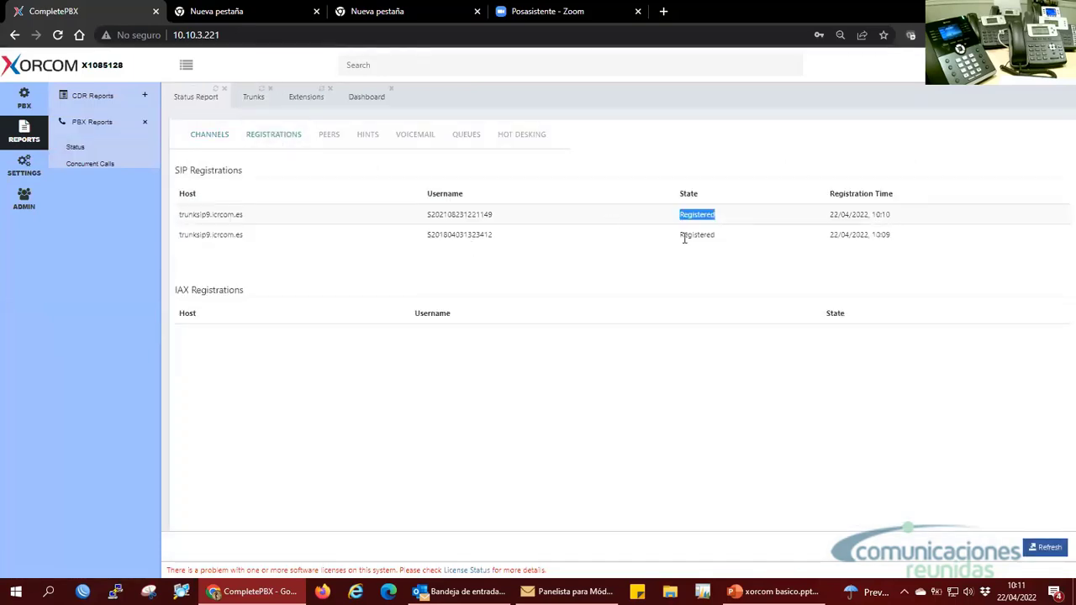
left_click_drag(681, 236, 720, 241)
left_click(731, 275)
- Show the PEERS tab and verify both curso trunks report OK (6 ms)
left_click(330, 141)
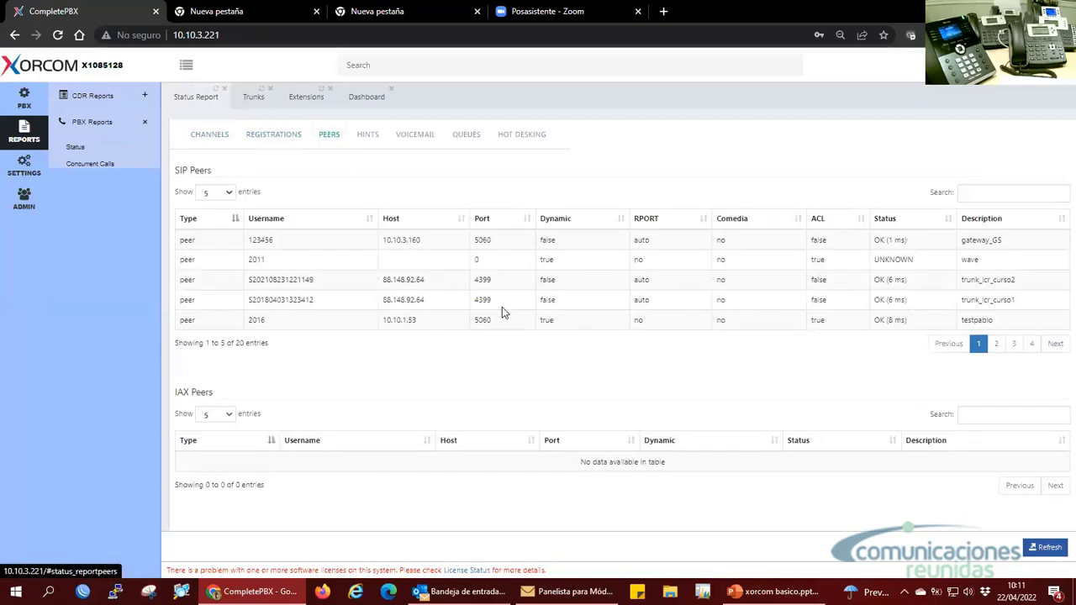
left_click_drag(250, 279, 1025, 303)
left_click(925, 290)
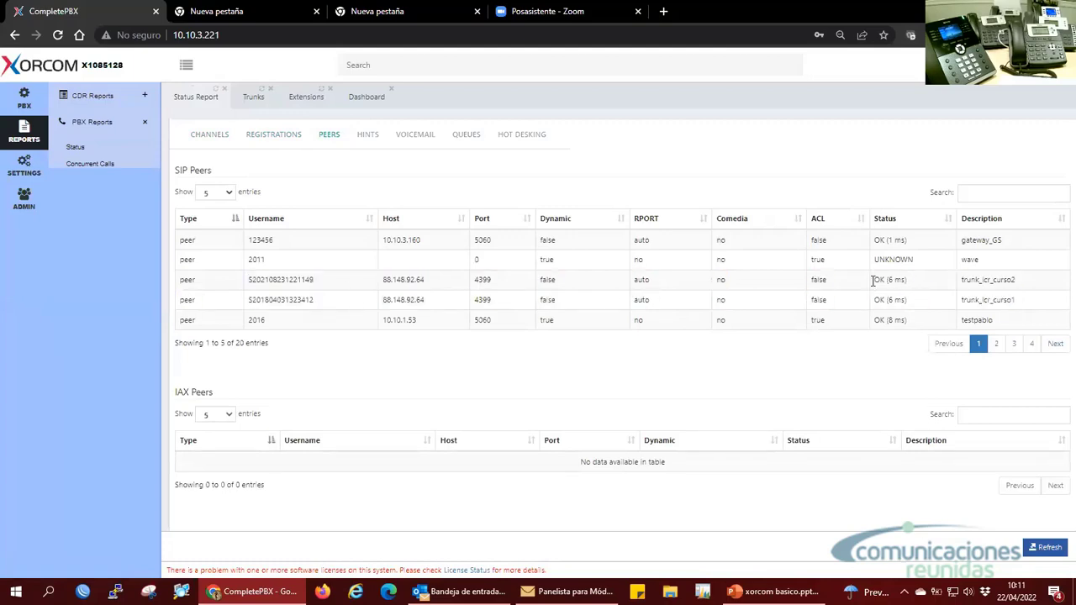
left_click_drag(872, 281, 911, 306)
left_click(840, 163)
- Open the Ruta_fijos route from the Outbound Routes list for editing
left_click(25, 99)
left_click(84, 204)
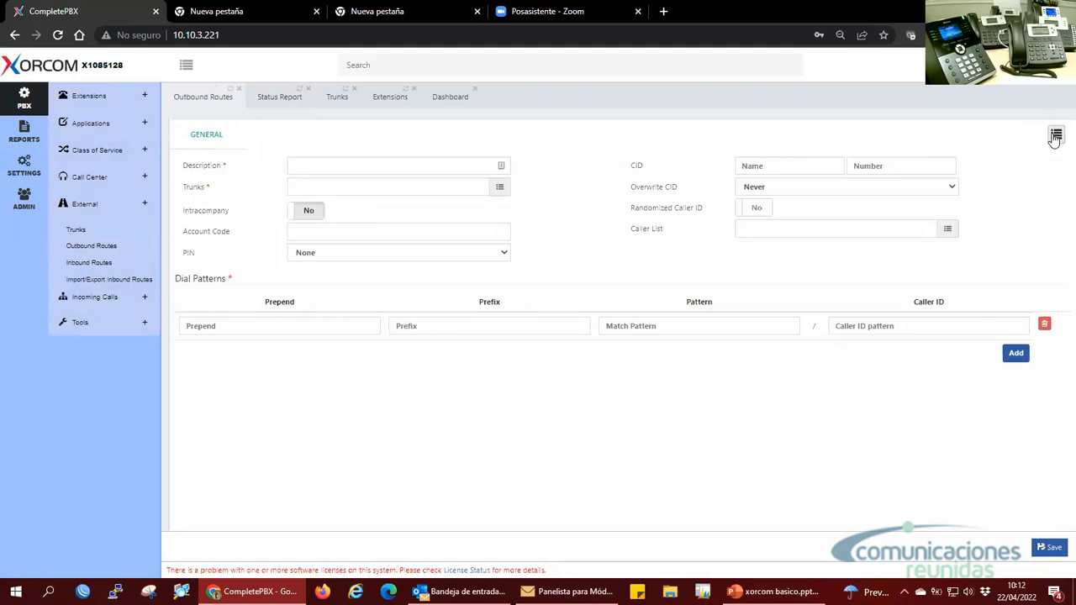
left_click(1056, 136)
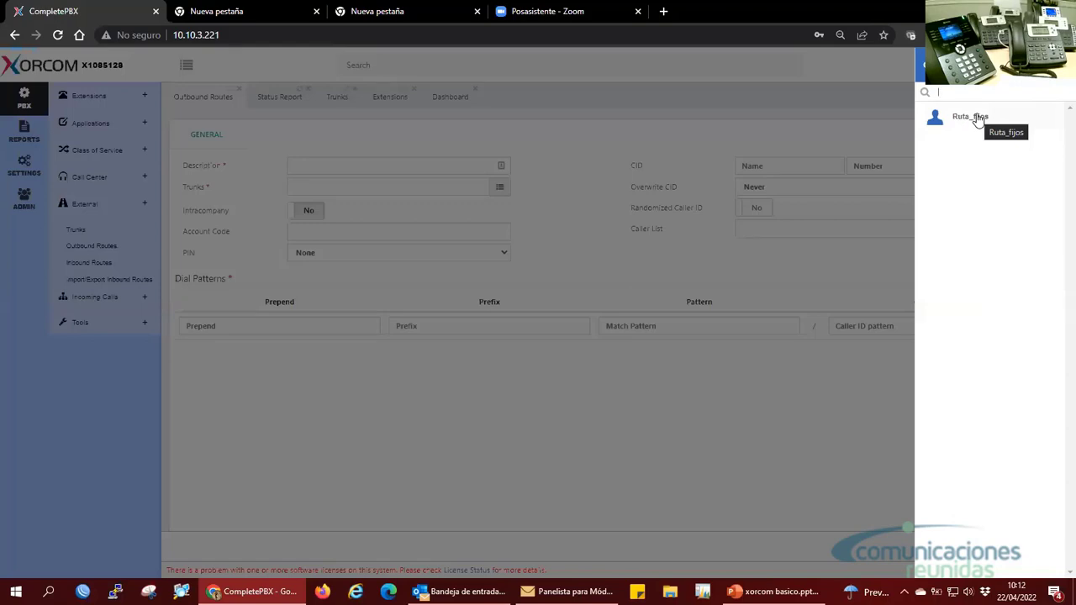
left_click(972, 120)
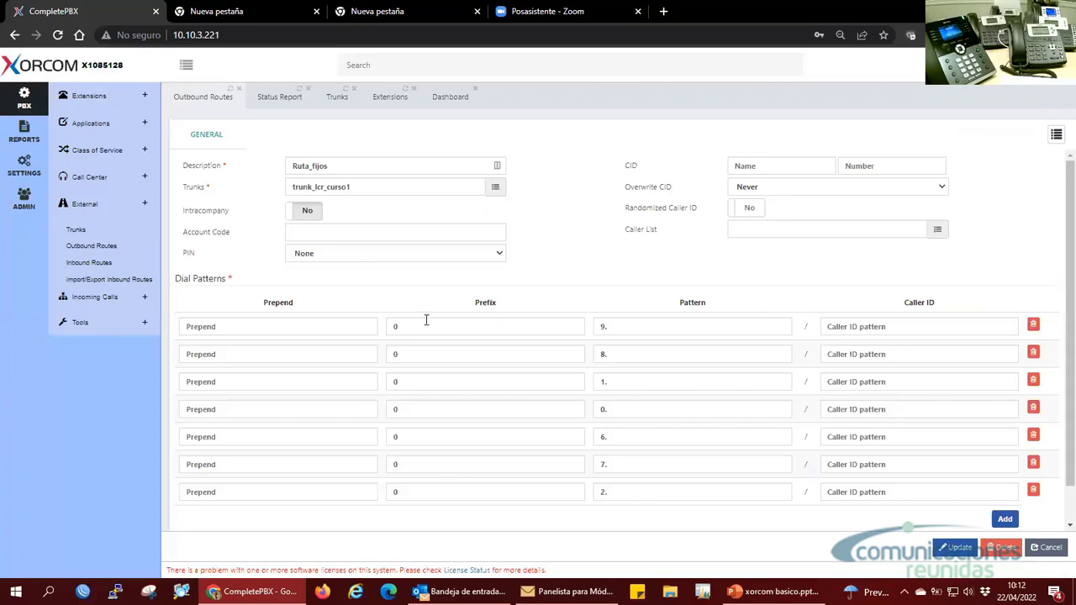
- Delete all seven dial patterns: 9., 8., 1., 0., 6., 7. and 2
double_click(1031, 330)
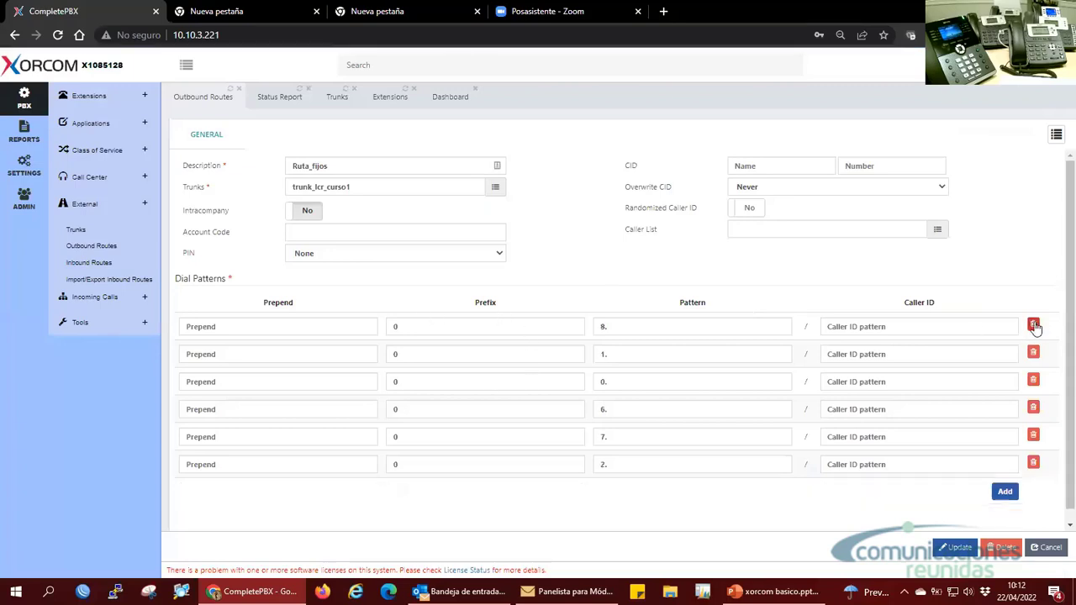
left_click(1044, 326)
left_click(1043, 326)
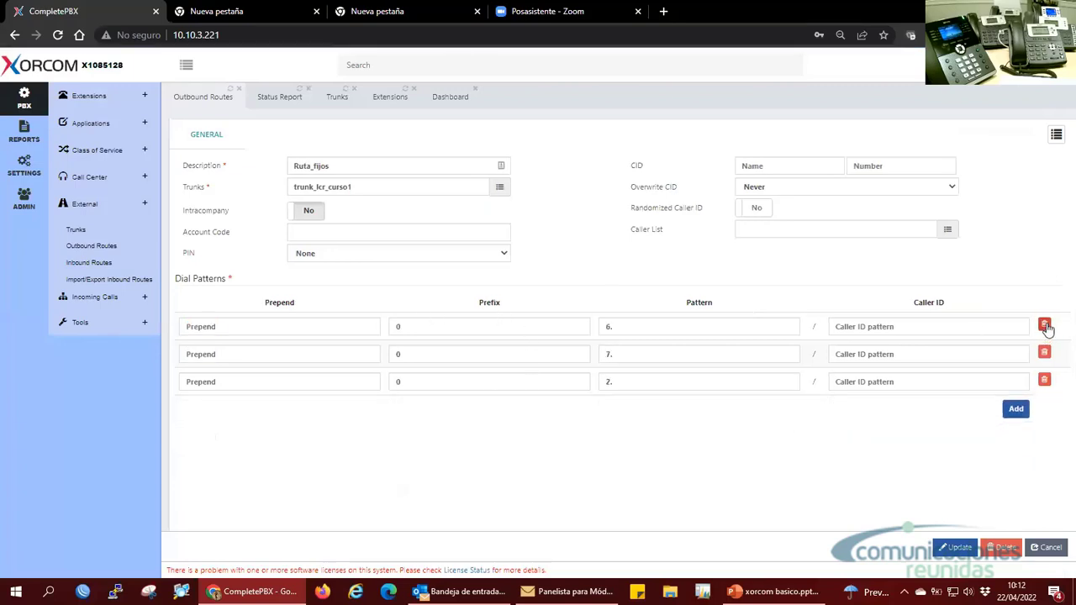
left_click(1043, 326)
left_click(1044, 326)
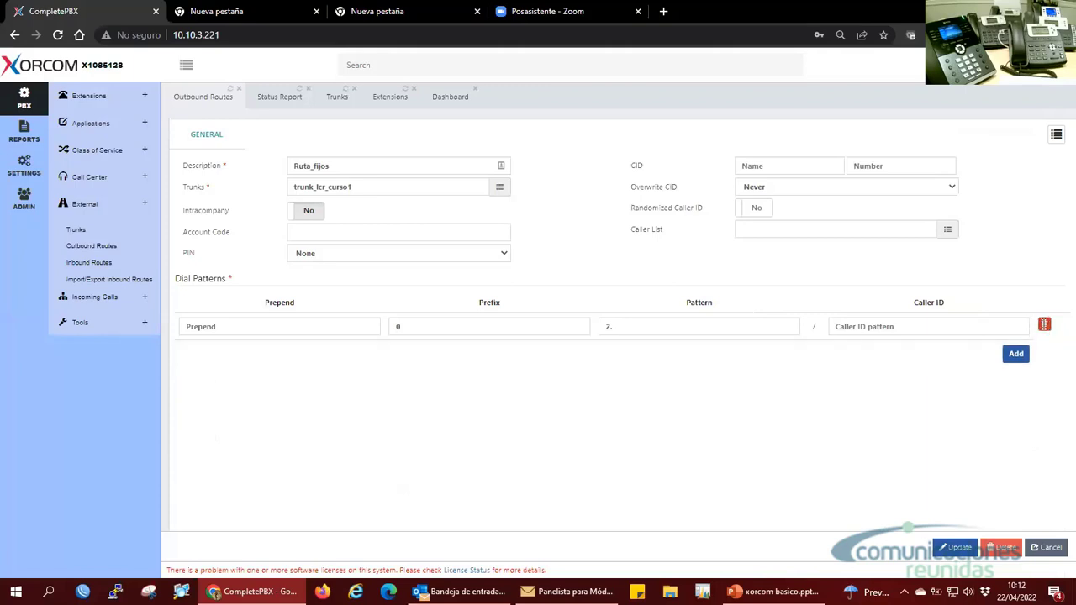
left_click(1044, 326)
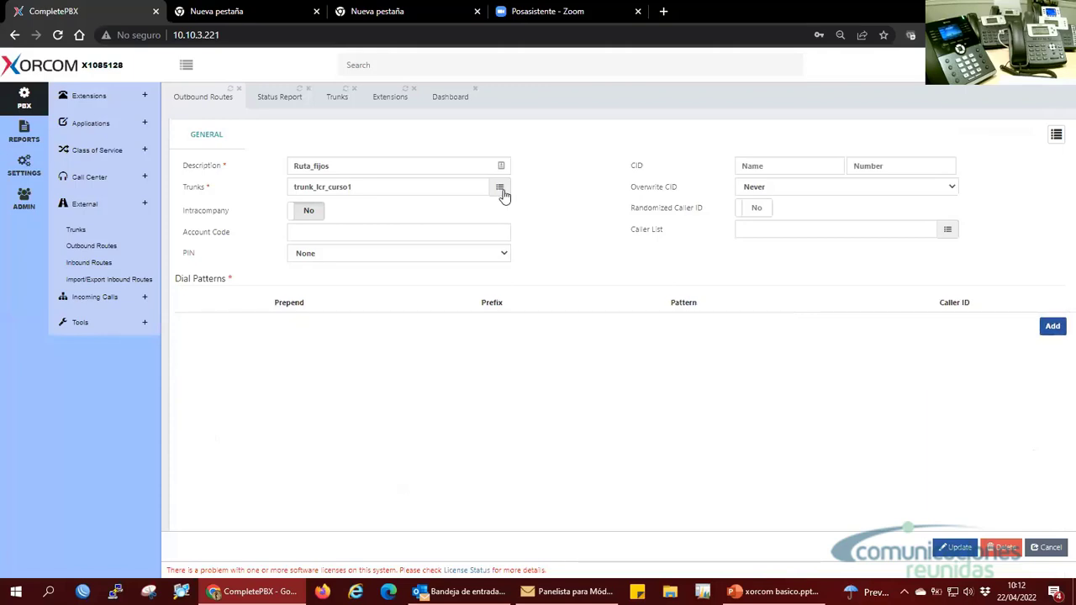
left_click_drag(360, 172, 294, 218)
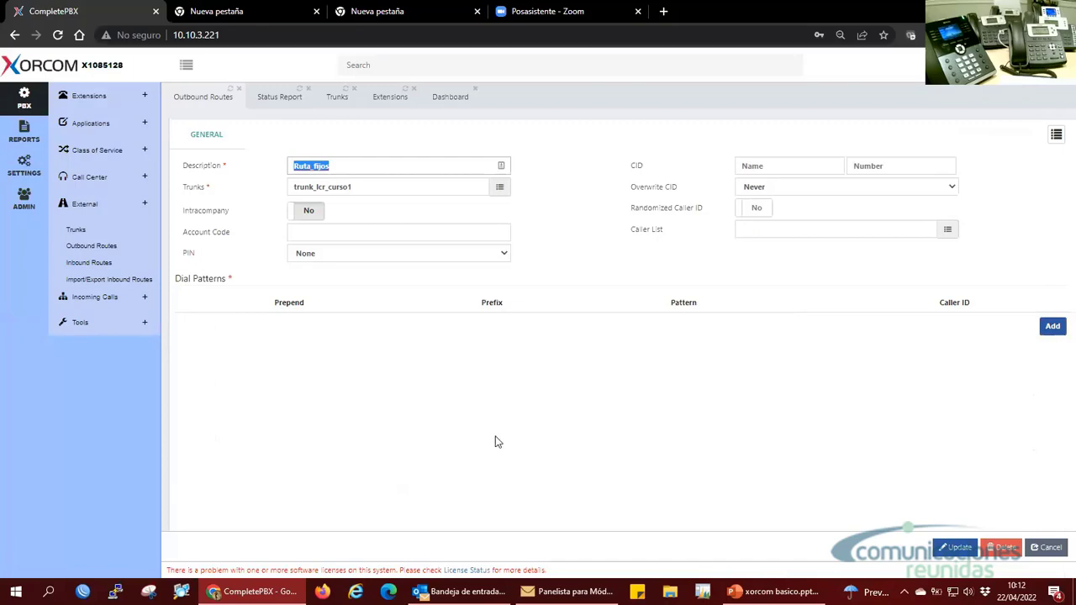
left_click(367, 204)
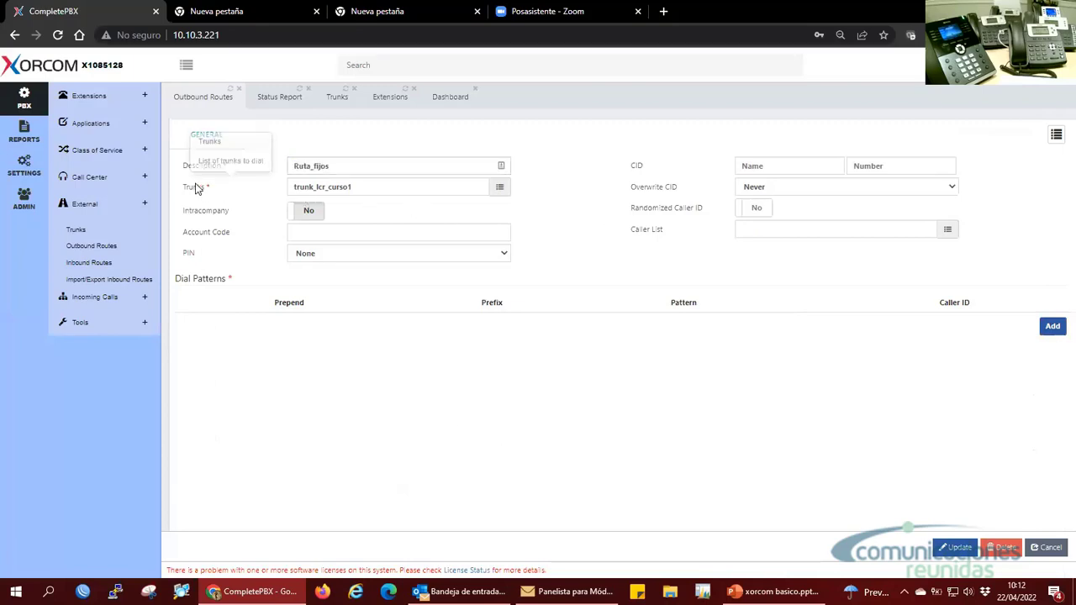
- In Select Trunks, leave only trunk_lcr_curso1 selected for Ruta_fijos and accept
left_click(500, 191)
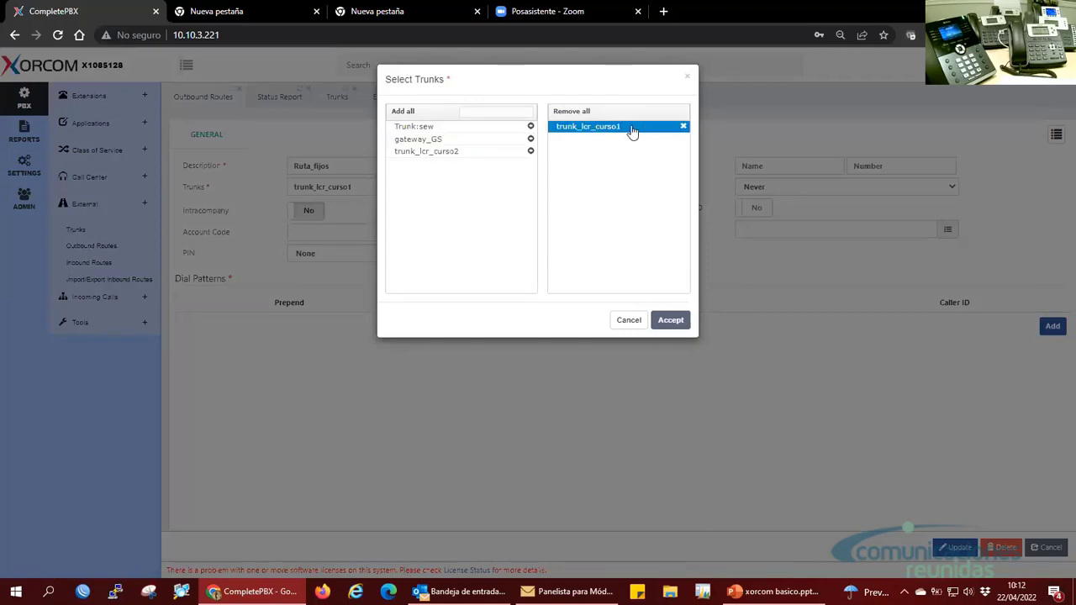
left_click(682, 128)
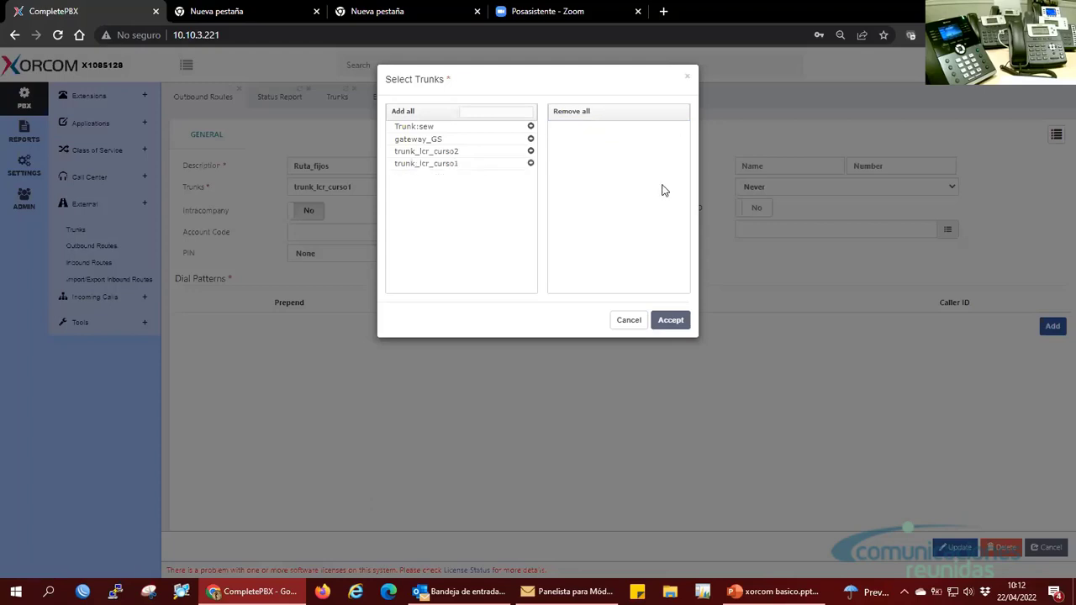
left_click(406, 112)
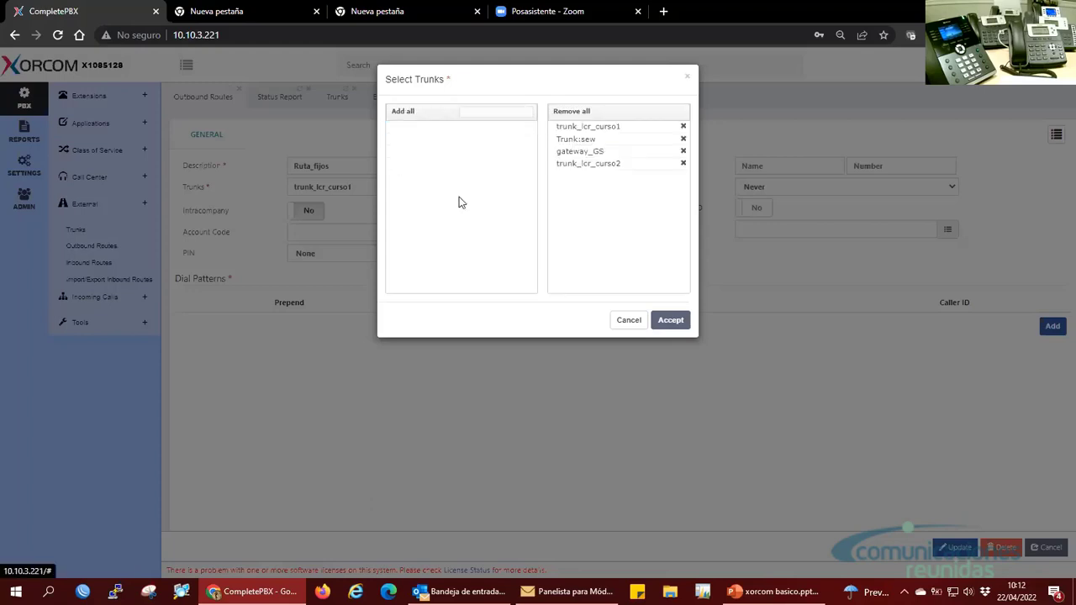
left_click(577, 111)
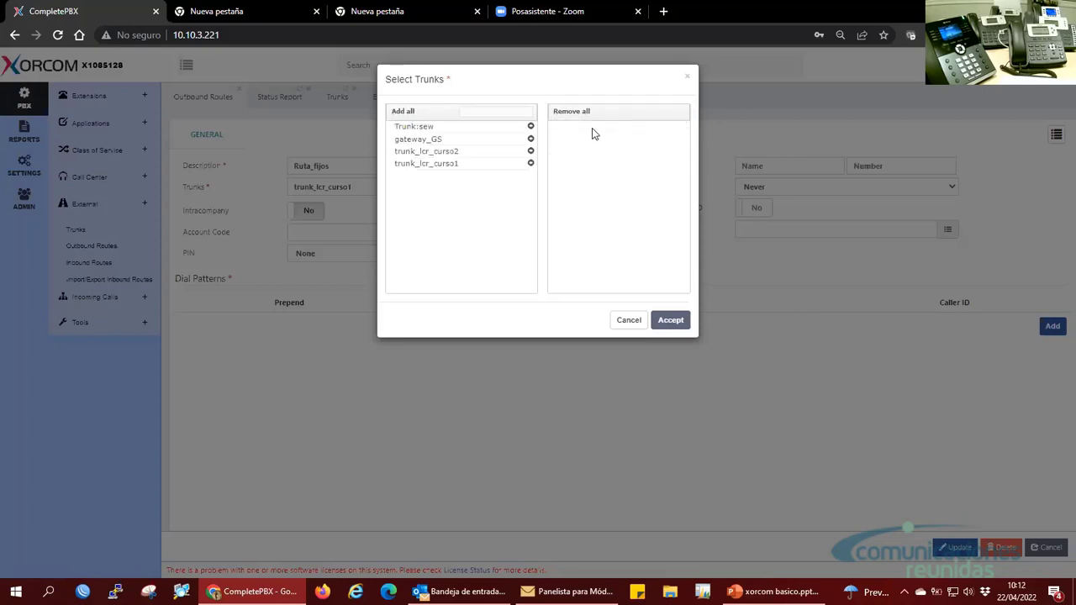
left_click(529, 164)
left_click(669, 320)
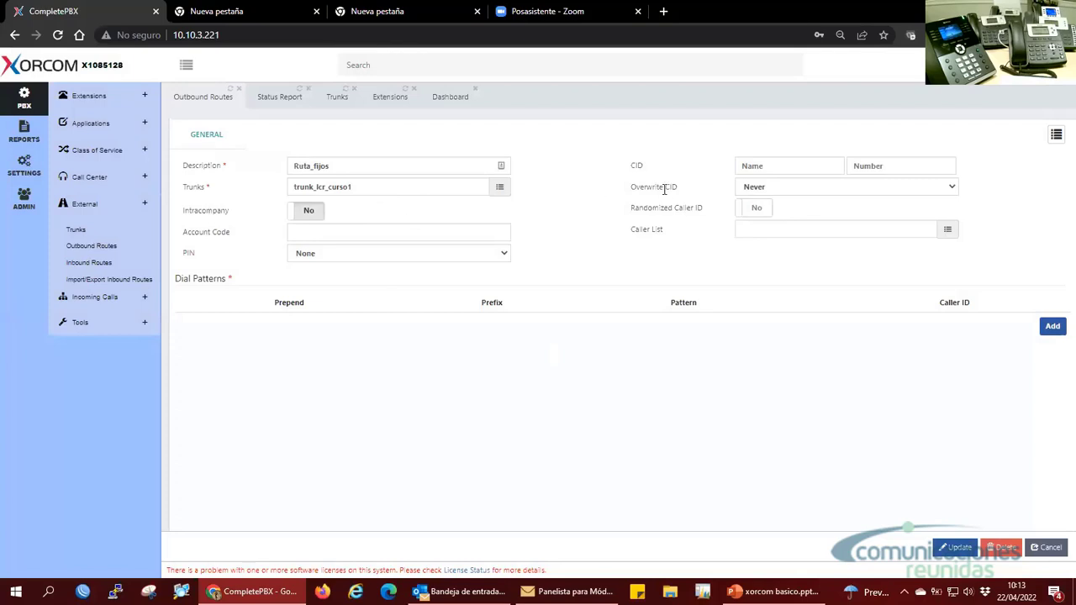
mouse_move(204, 219)
mouse_move(548, 311)
mouse_move(213, 237)
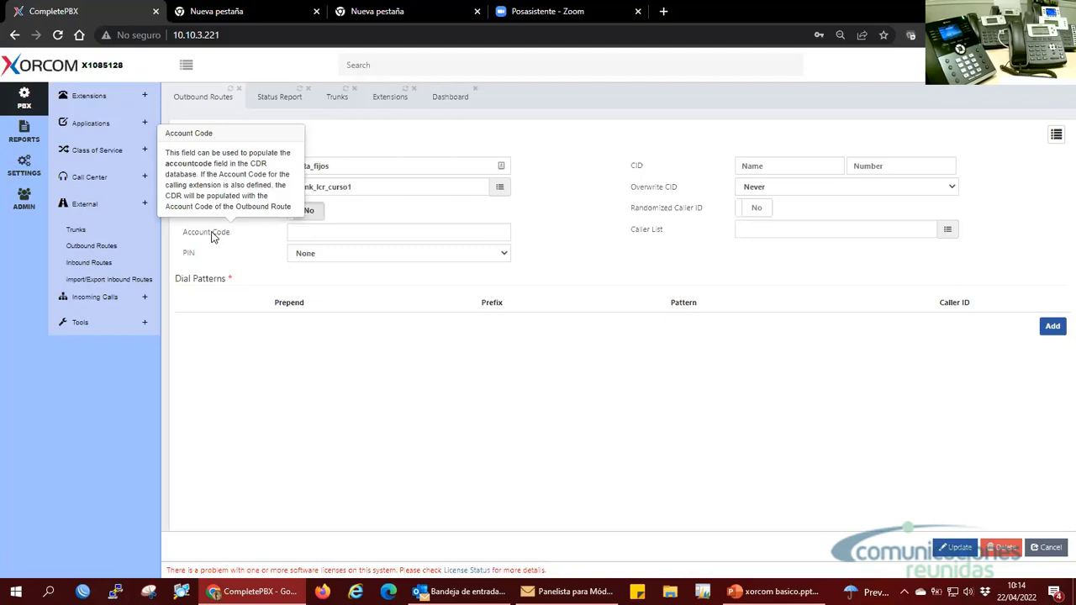
mouse_move(192, 253)
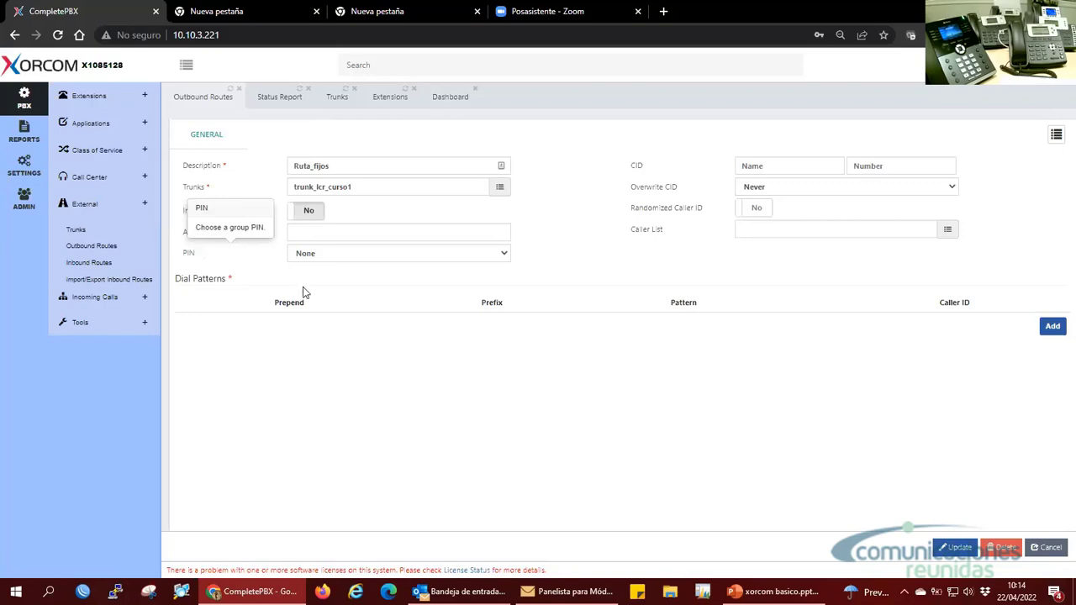
left_click(423, 256)
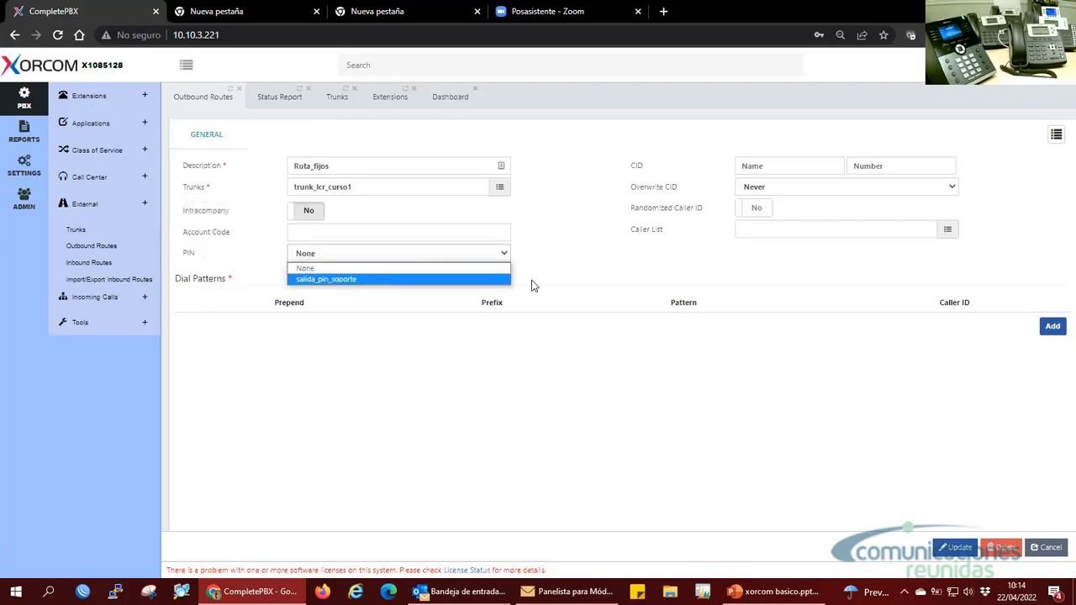
left_click(322, 250)
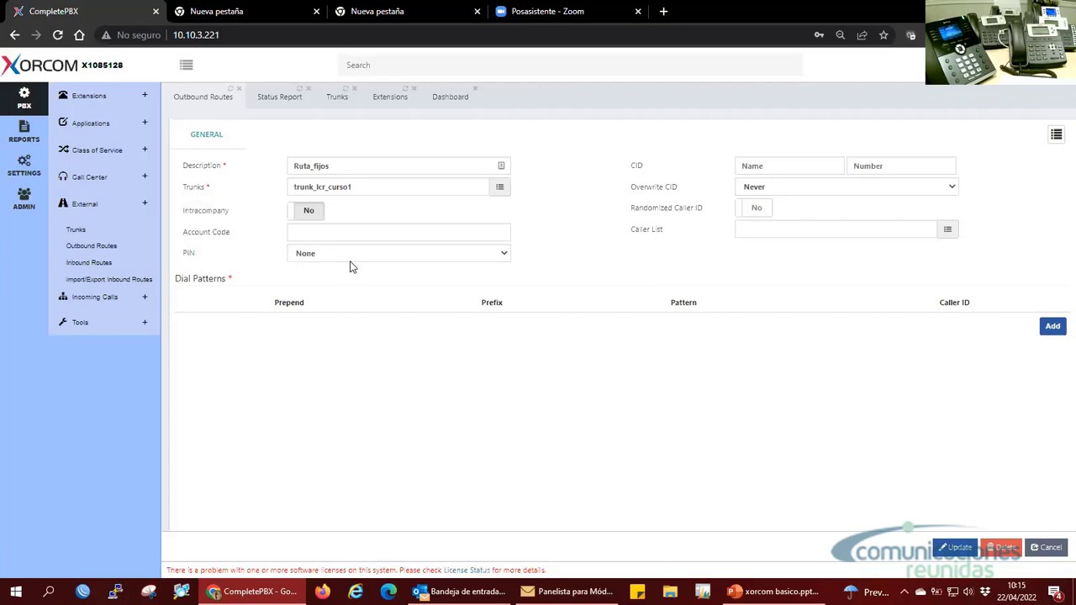
left_click(491, 254)
left_click(477, 268)
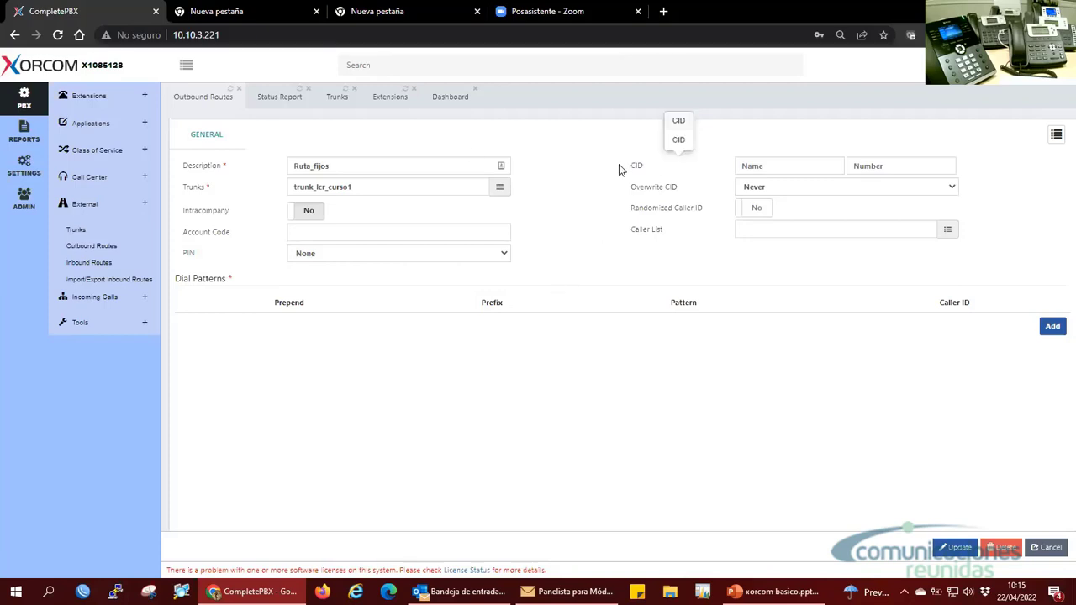
left_click(776, 164)
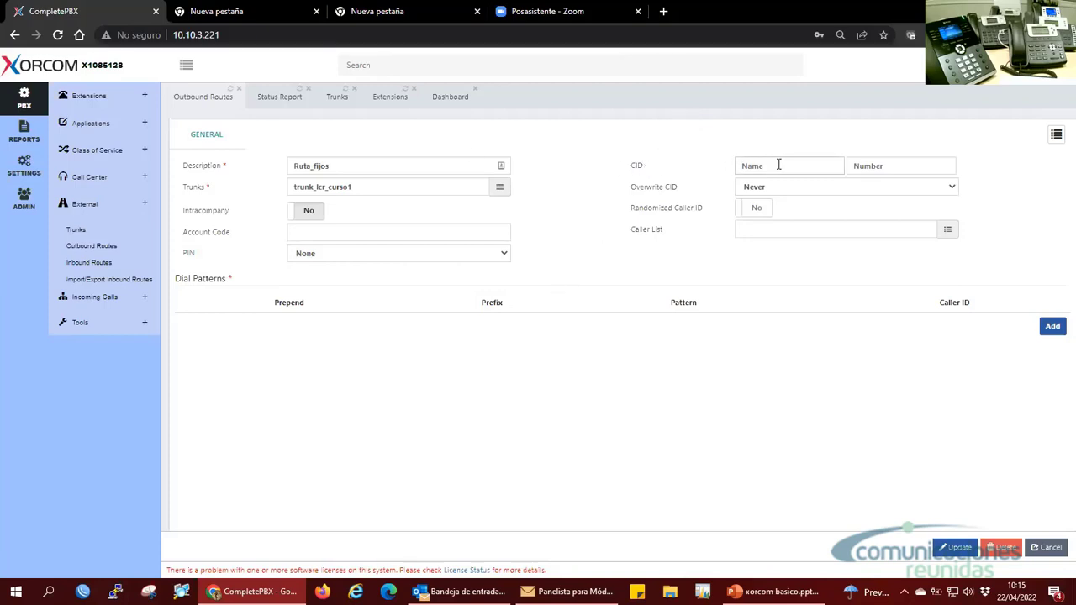
type("Ruta_fijos")
left_click_drag(774, 165, 711, 168)
key("BackSpace")
left_click(892, 166)
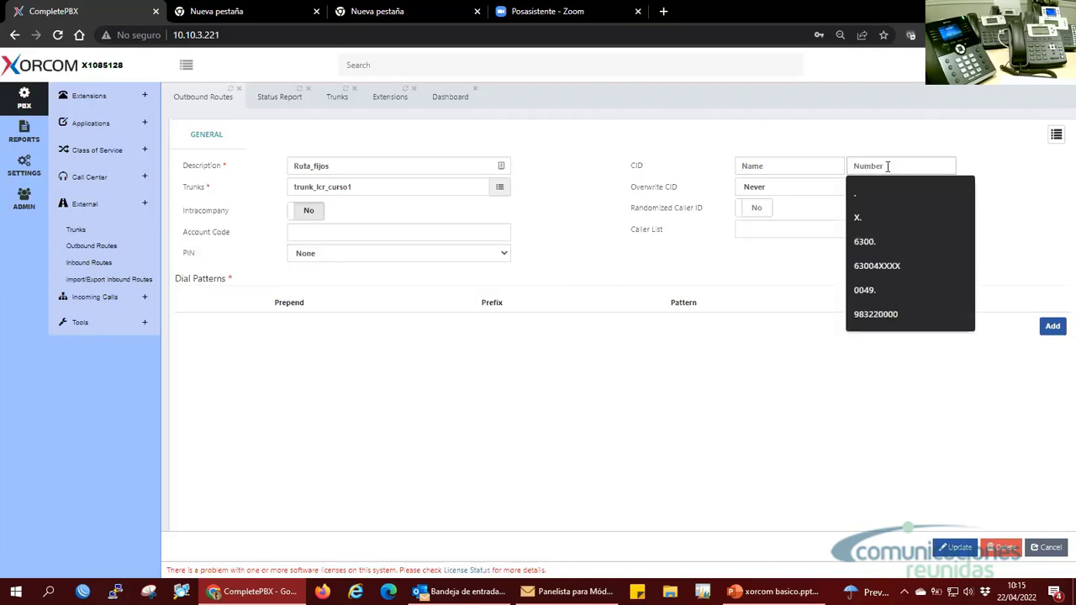
left_click(1023, 190)
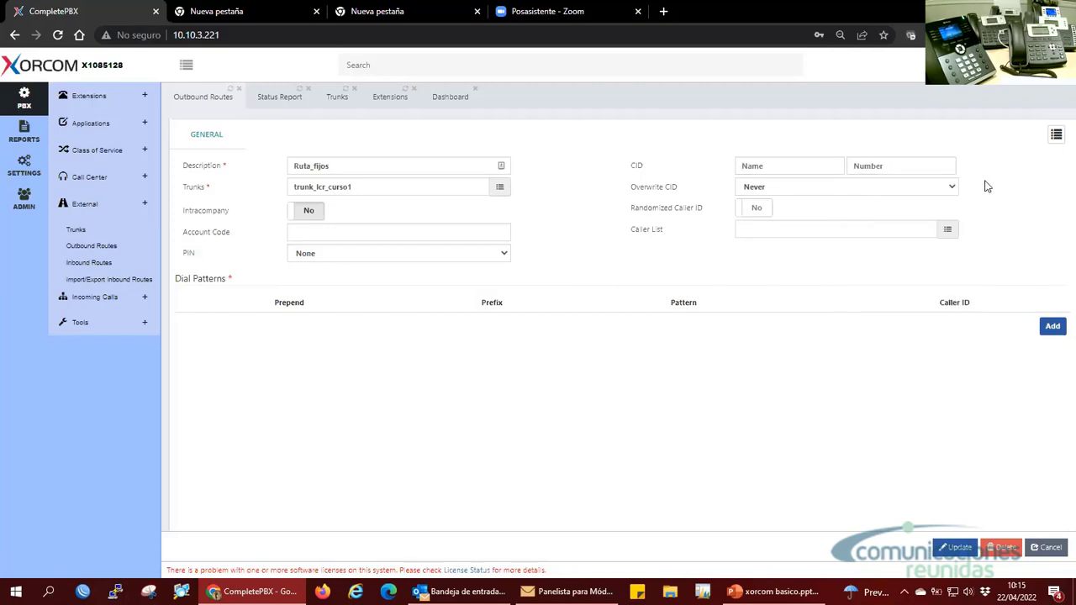
mouse_move(870, 314)
mouse_move(670, 192)
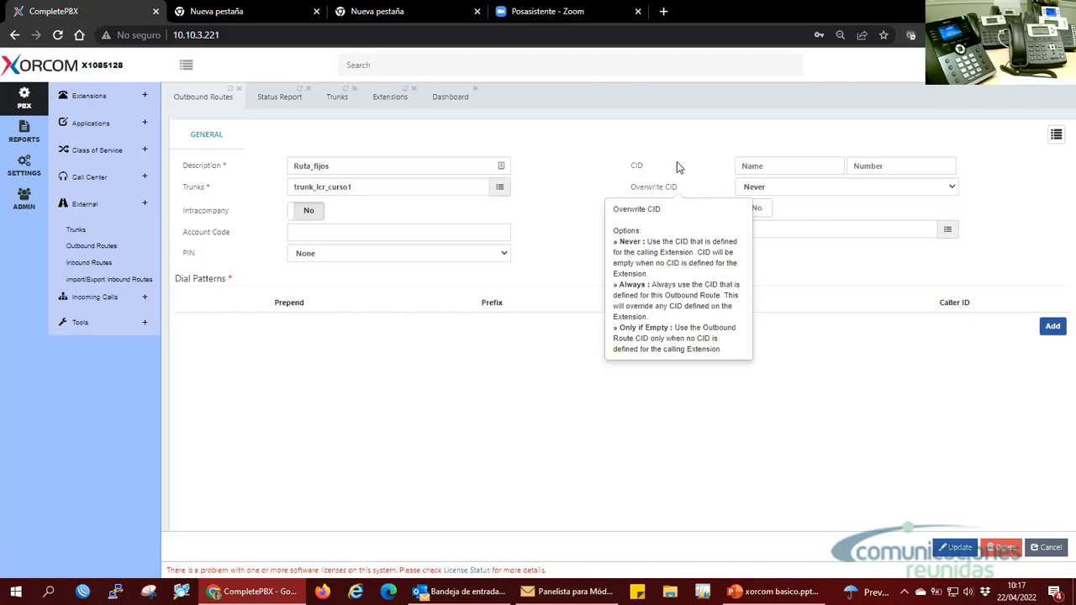
left_click(390, 97)
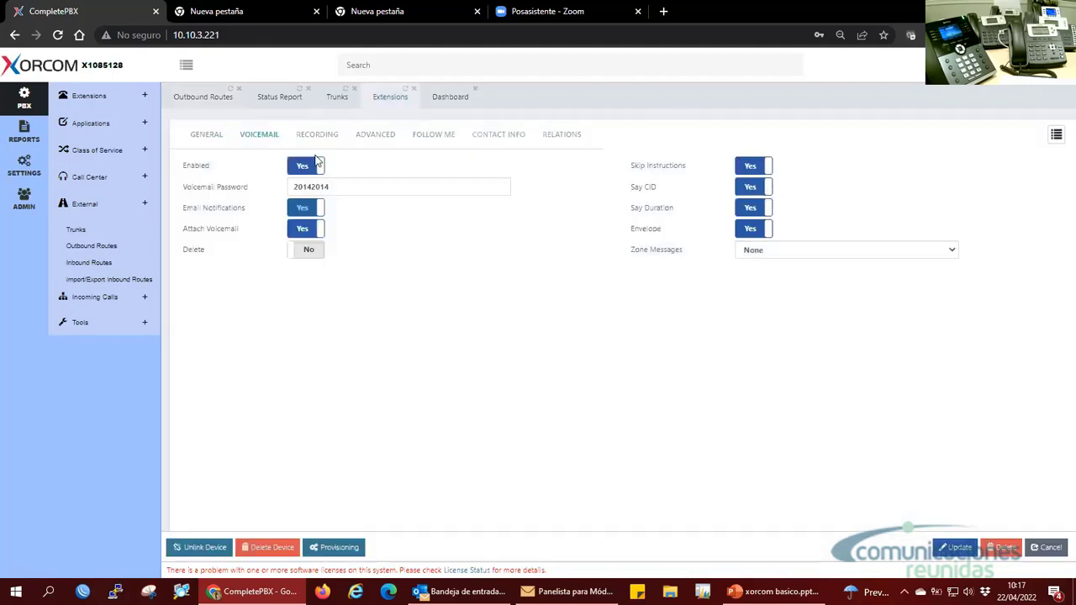
left_click(194, 137)
mouse_move(649, 192)
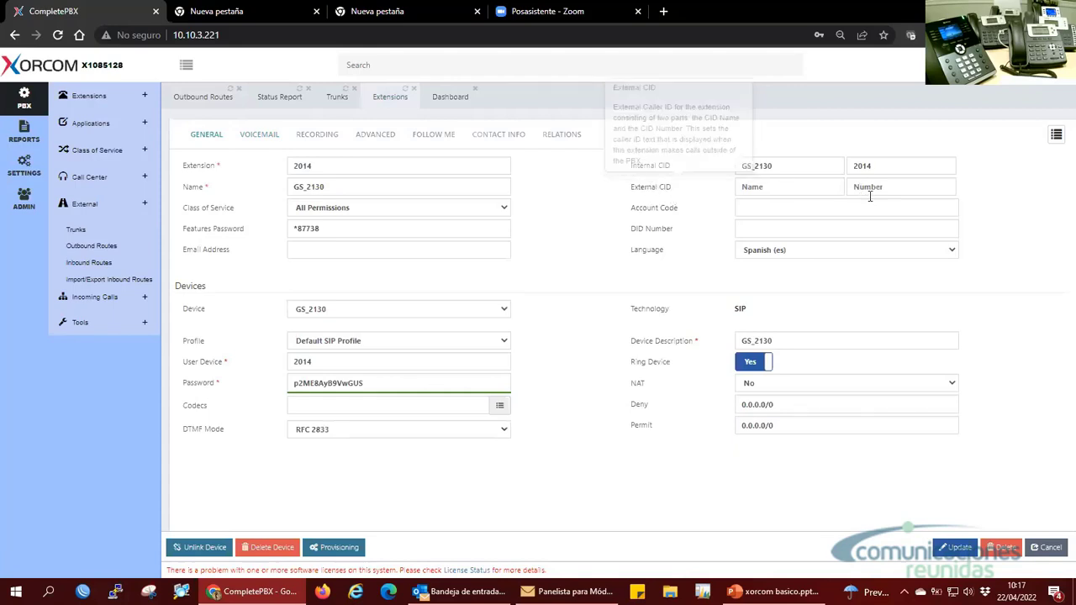
left_click(900, 187)
type("91")
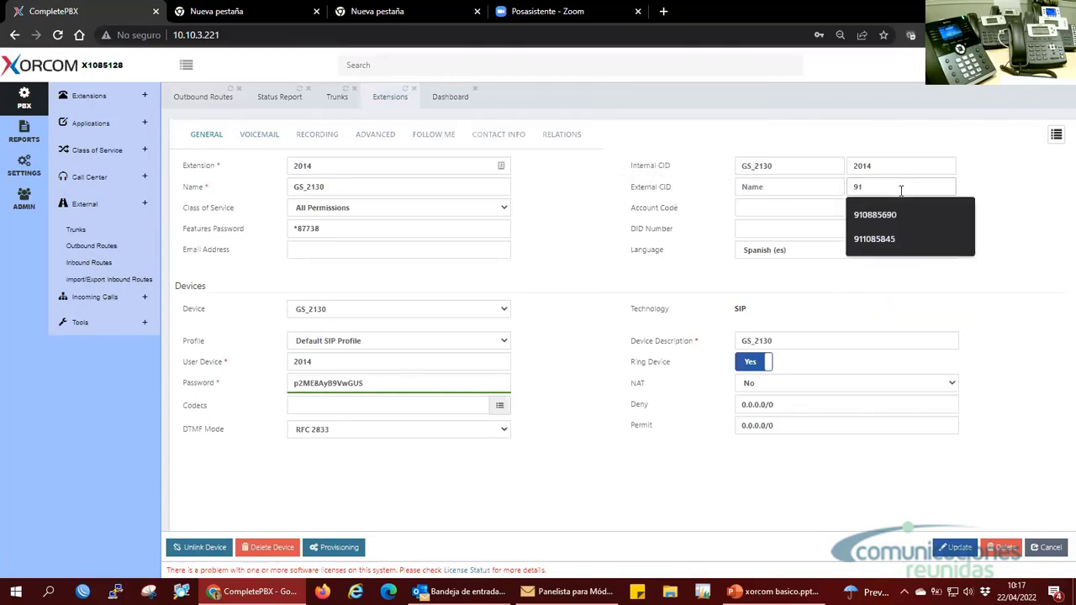
left_click(1040, 182)
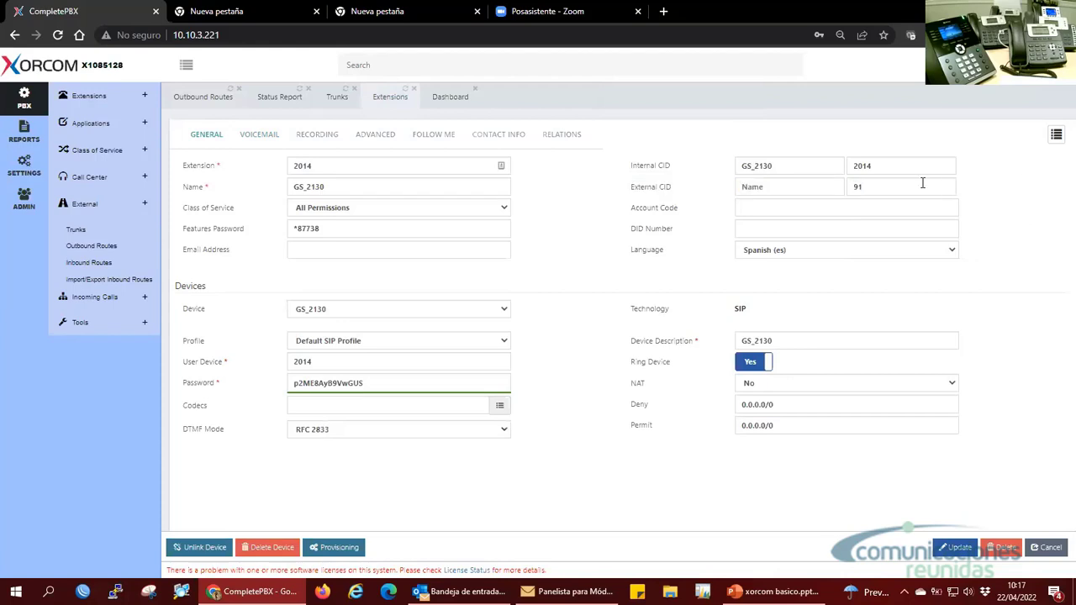
left_click(922, 183)
key("BackSpace")
key("BackSpace")
triple_click(1032, 182)
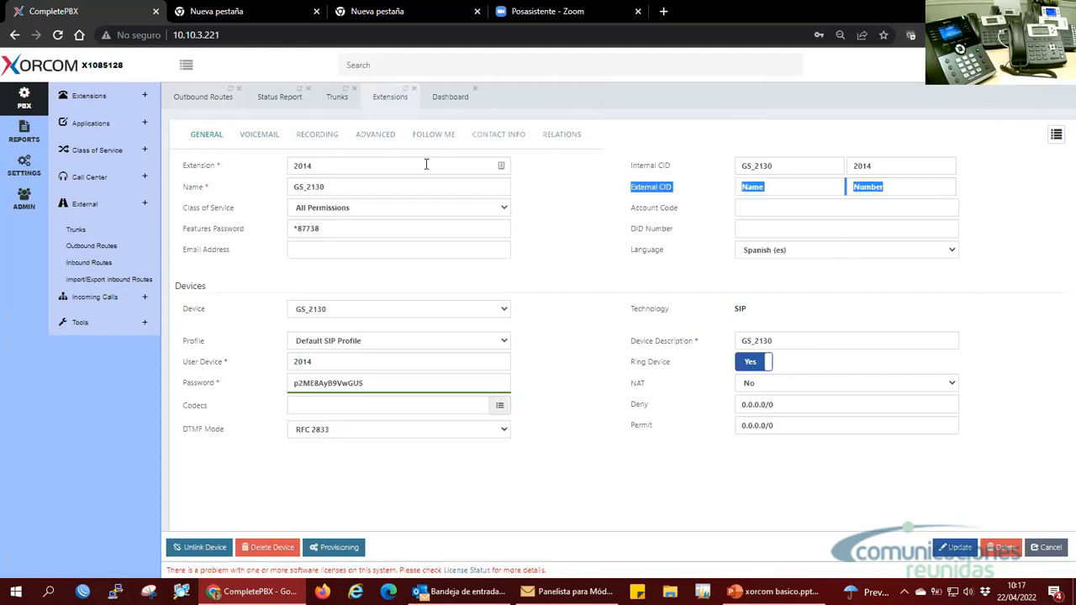
left_click(195, 100)
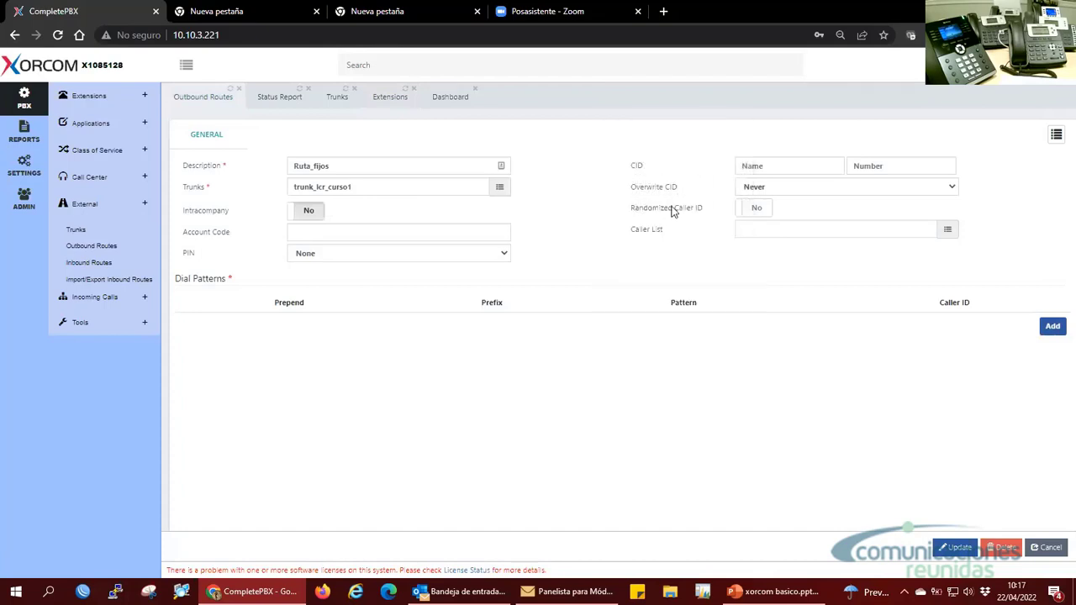
- Set Overwrite CID to Only if Empty and switch Randomized Caller ID to Yes
mouse_move(671, 211)
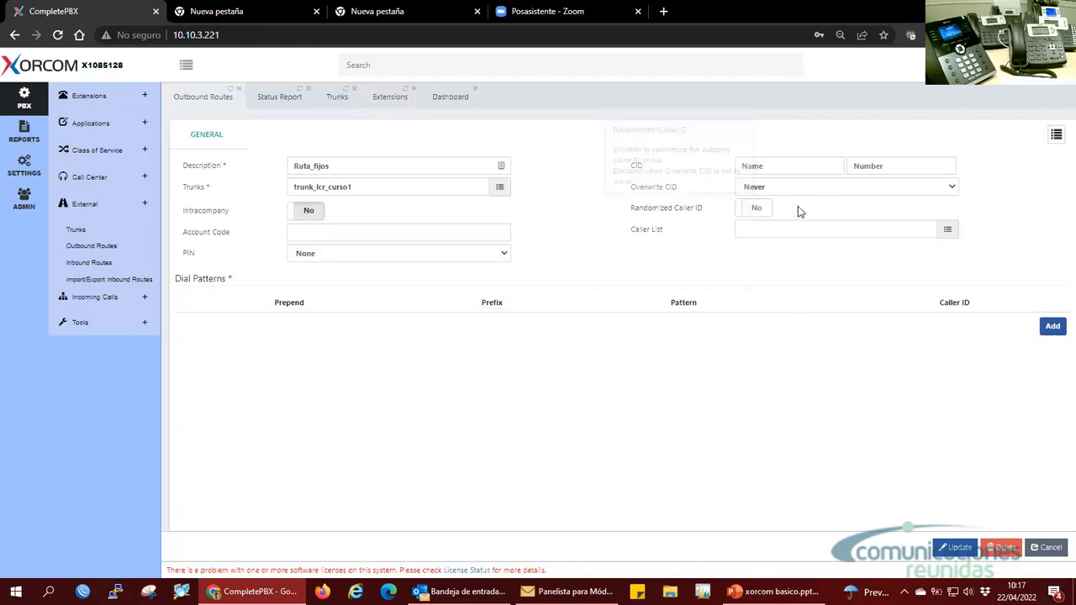
left_click(752, 192)
left_click(795, 217)
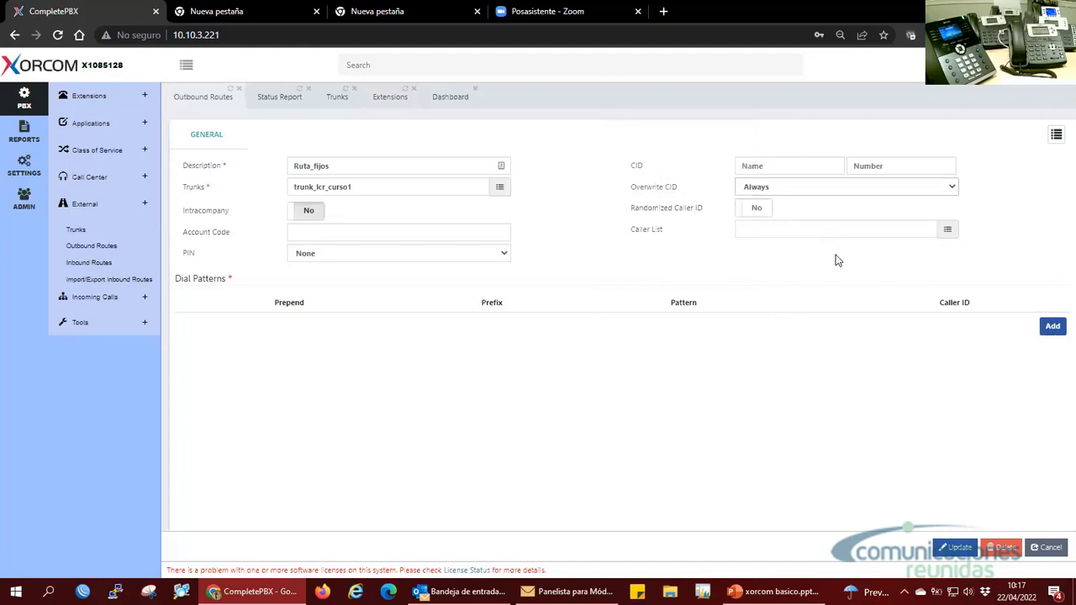
left_click(785, 189)
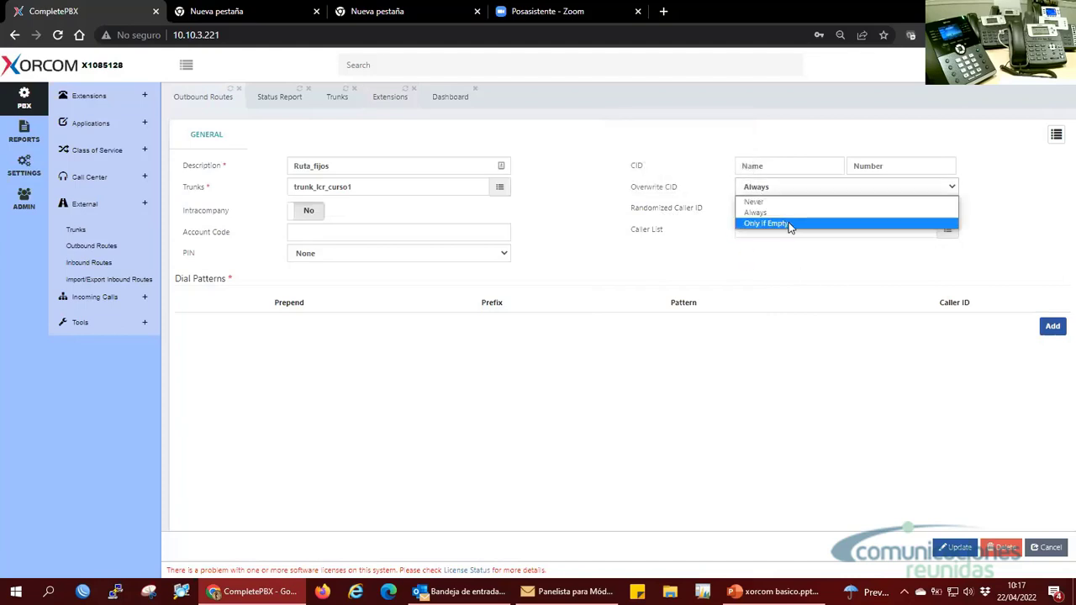
left_click(781, 223)
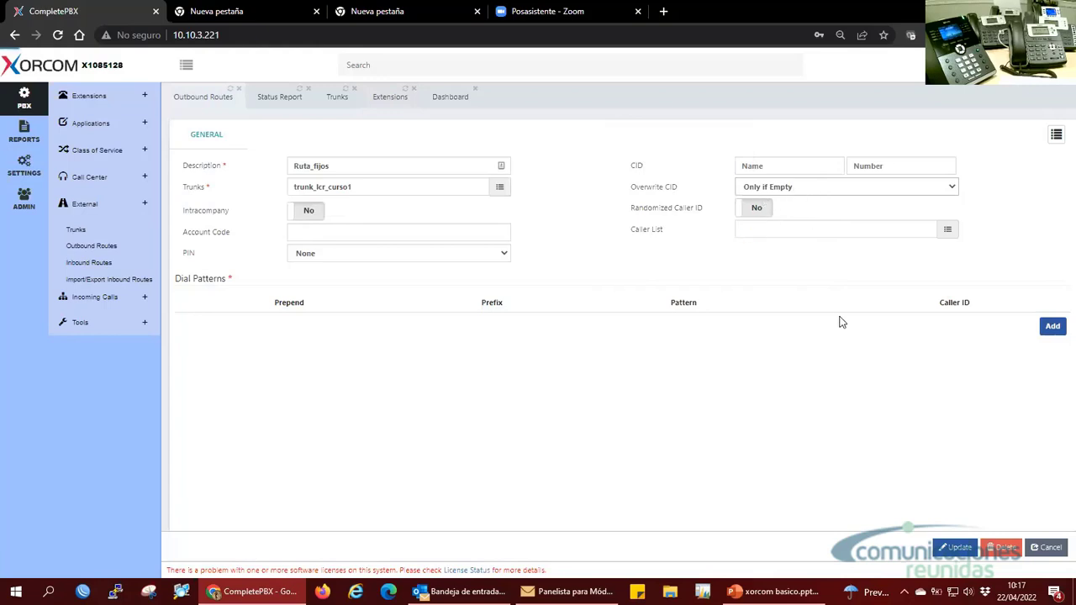
mouse_move(750, 217)
left_click(760, 211)
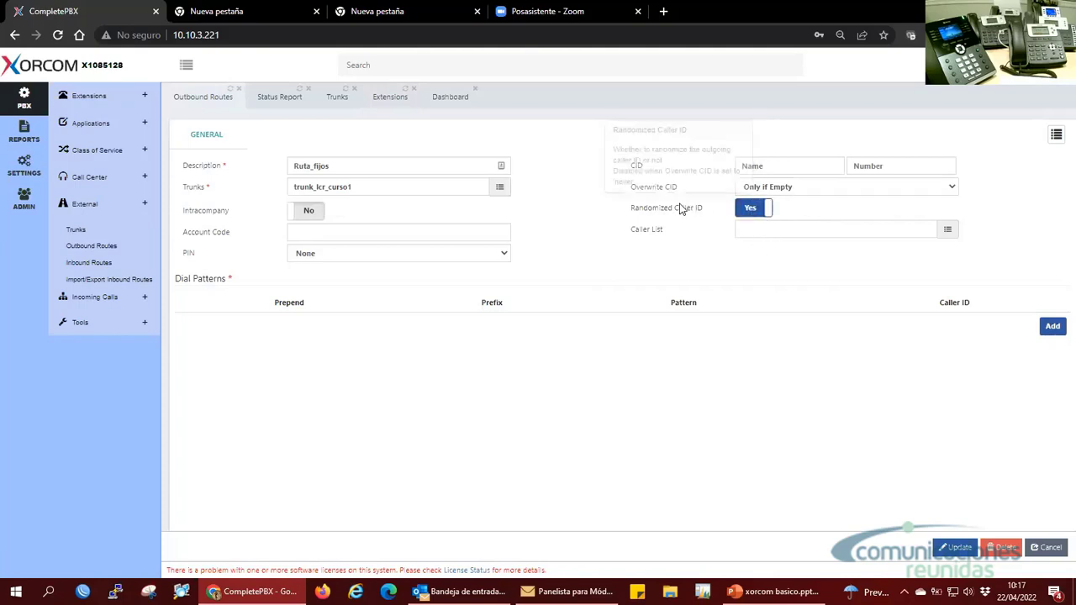
- Reselect Only if Empty for Overwrite CID and re-enable Randomized Caller ID
left_click(782, 186)
left_click(757, 202)
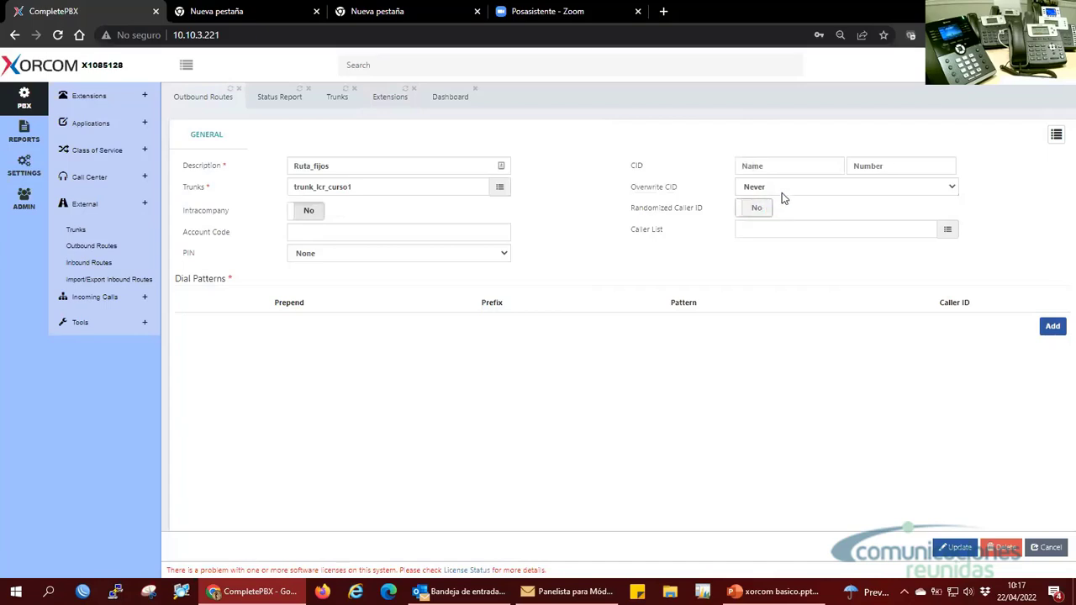
left_click(781, 193)
left_click(791, 221)
mouse_move(658, 212)
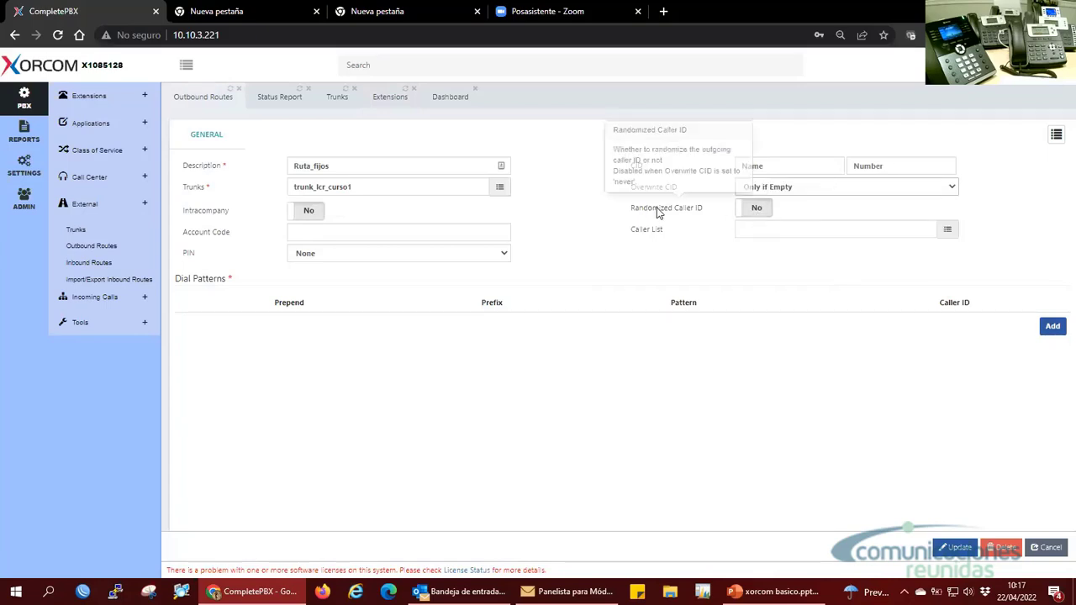
left_click(754, 208)
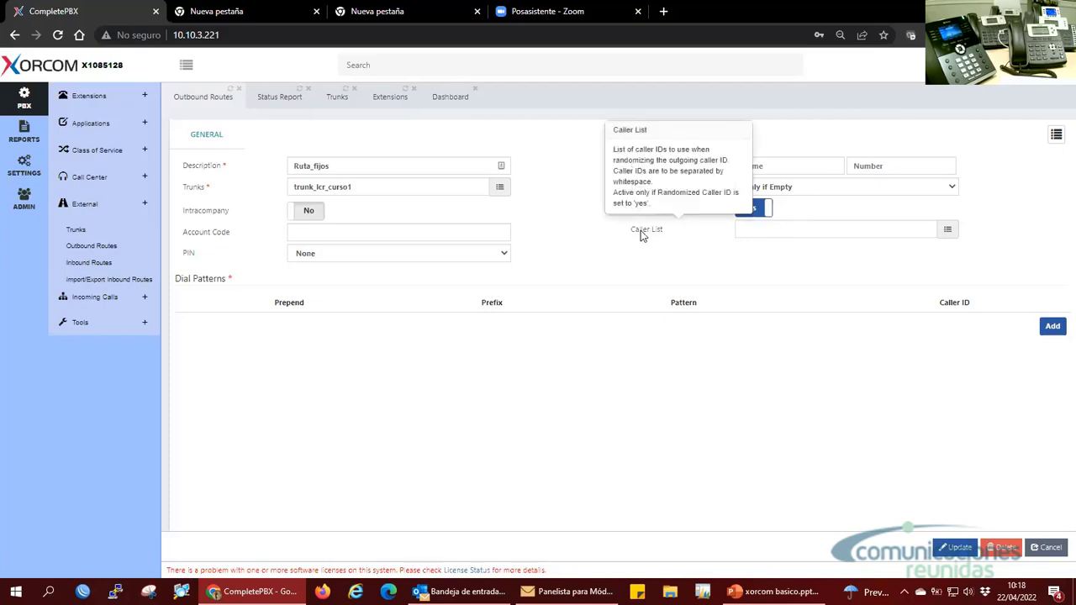
- Enter three caller-ID numbers into the Caller List and save it
left_click(947, 230)
left_click(513, 118)
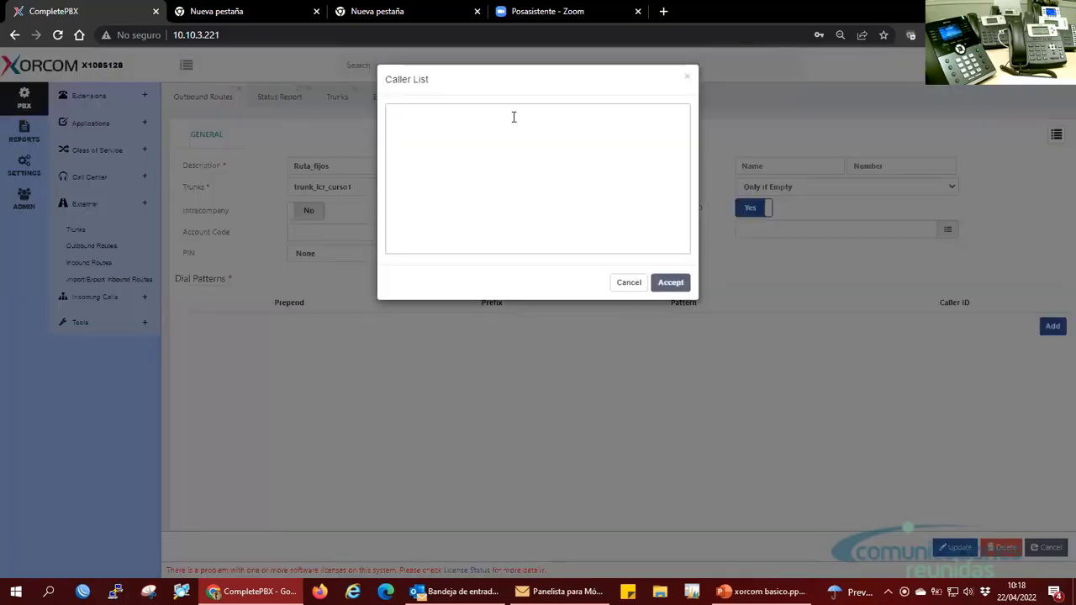
key("Return")
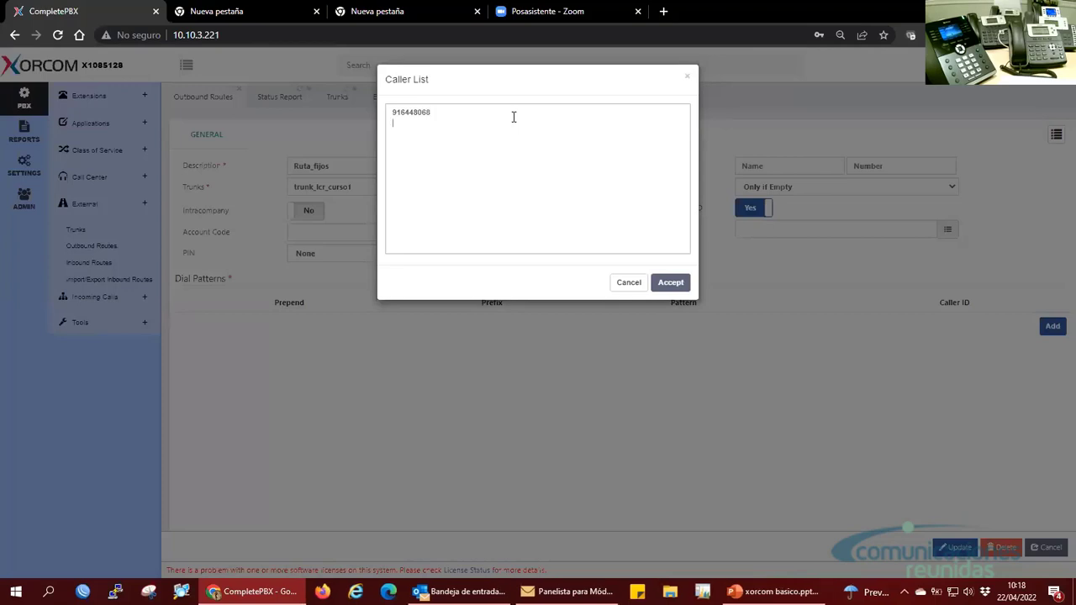
key("Return")
key("BackSpace")
type("67 ")
left_click(670, 284)
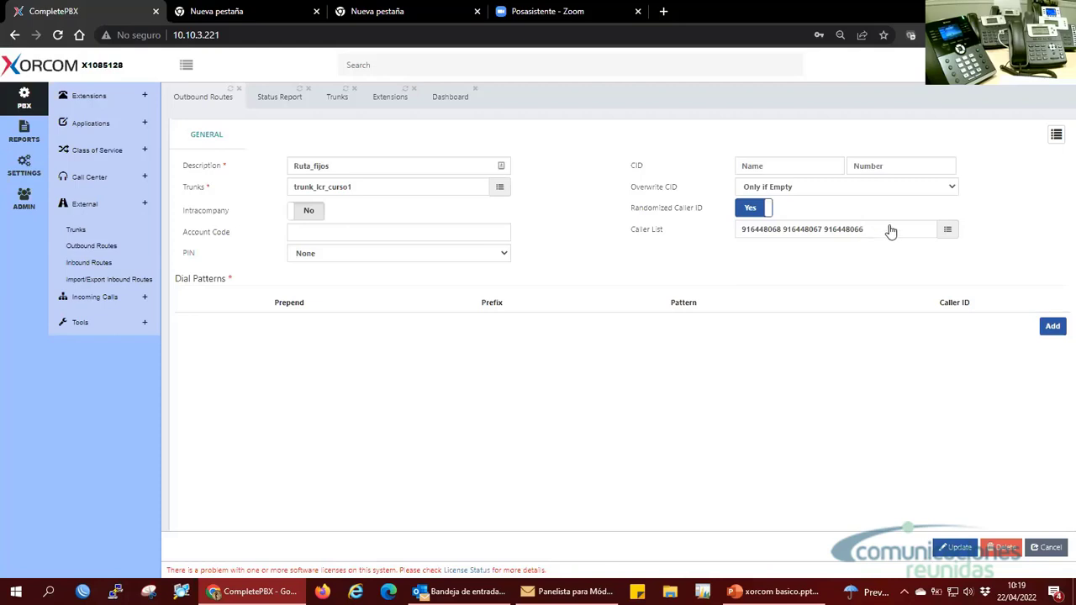
- Delete all three Caller List numbers, accept, and switch Randomized Caller ID off
left_click(891, 231)
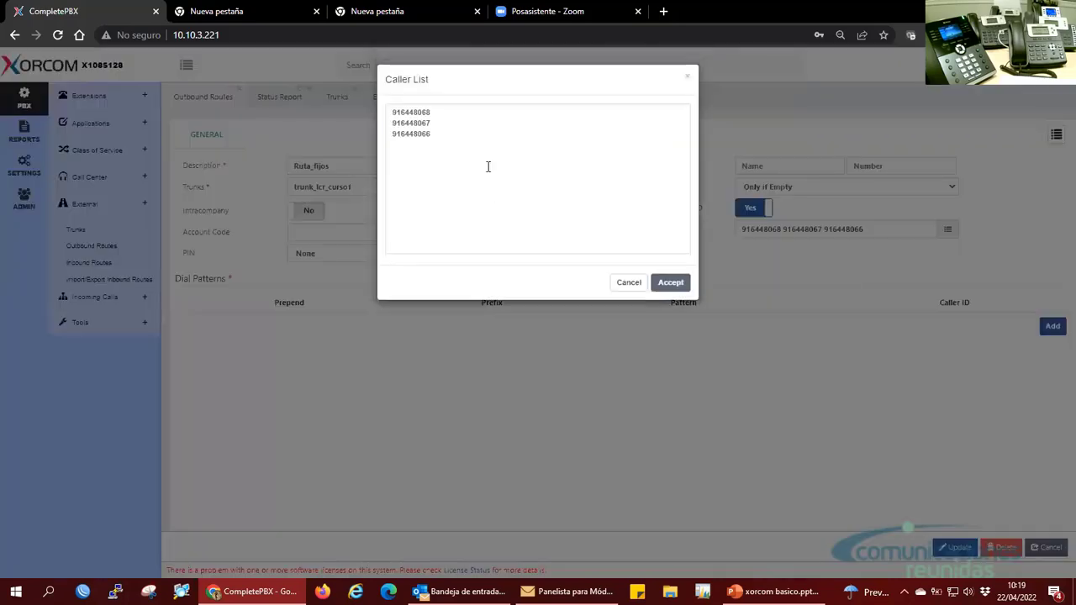
left_click_drag(387, 109, 488, 183)
key("Delete")
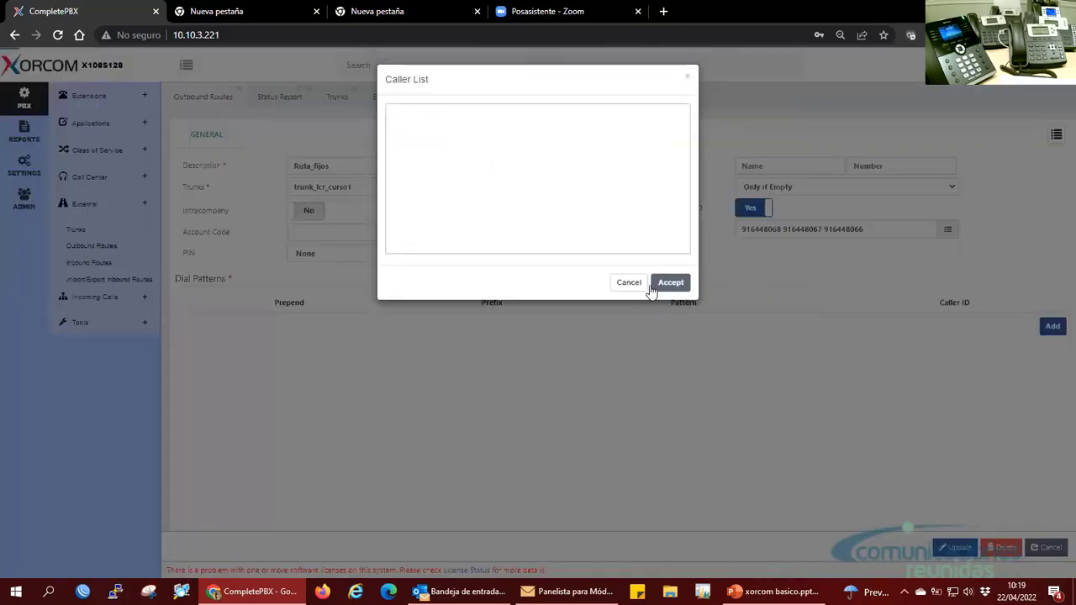
left_click(670, 282)
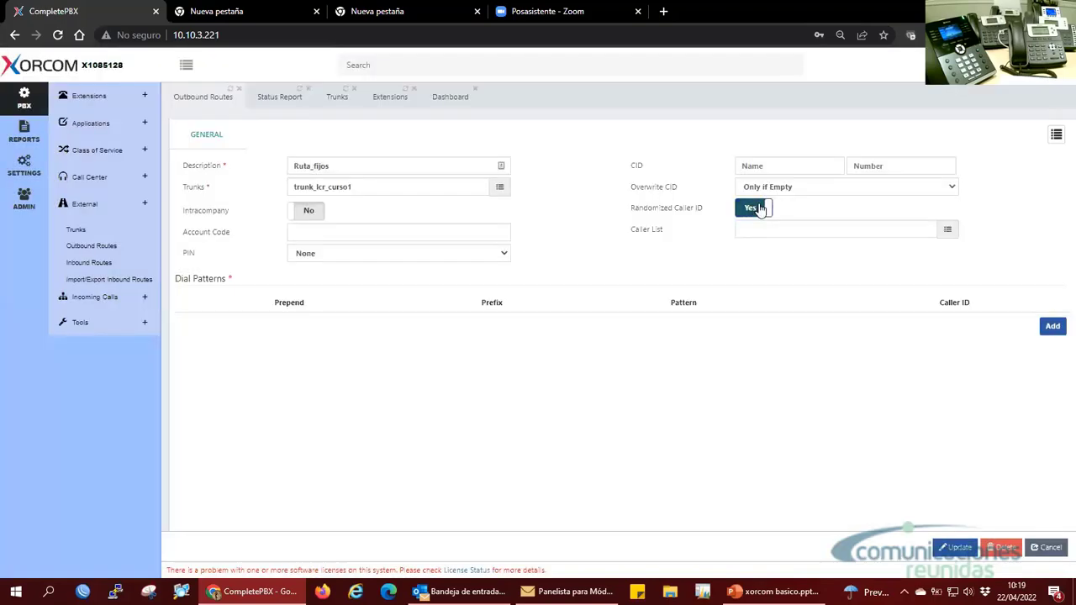
left_click(761, 208)
- Set Overwrite CID to Never and add six empty dial pattern rows
left_click(784, 192)
left_click(786, 203)
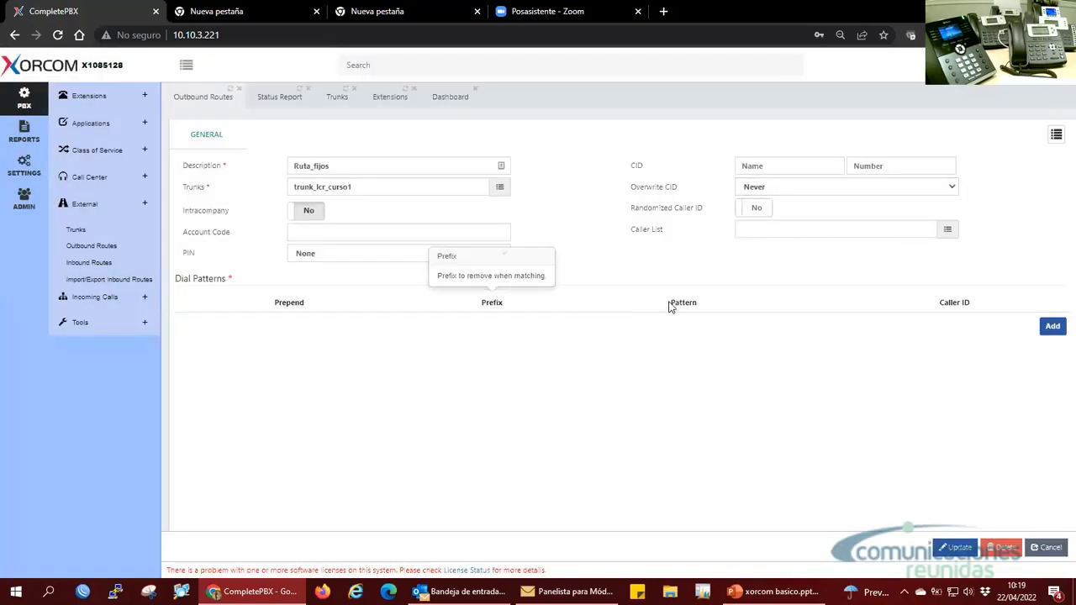
left_click(1051, 328)
left_click(1015, 354)
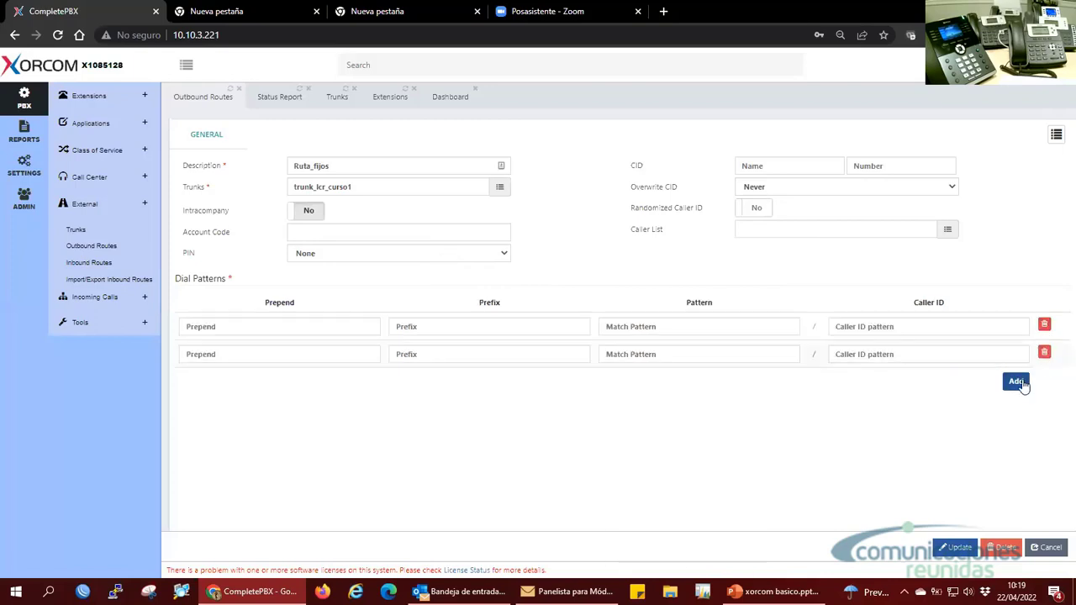
left_click(1016, 382)
left_click(1016, 408)
left_click(1016, 436)
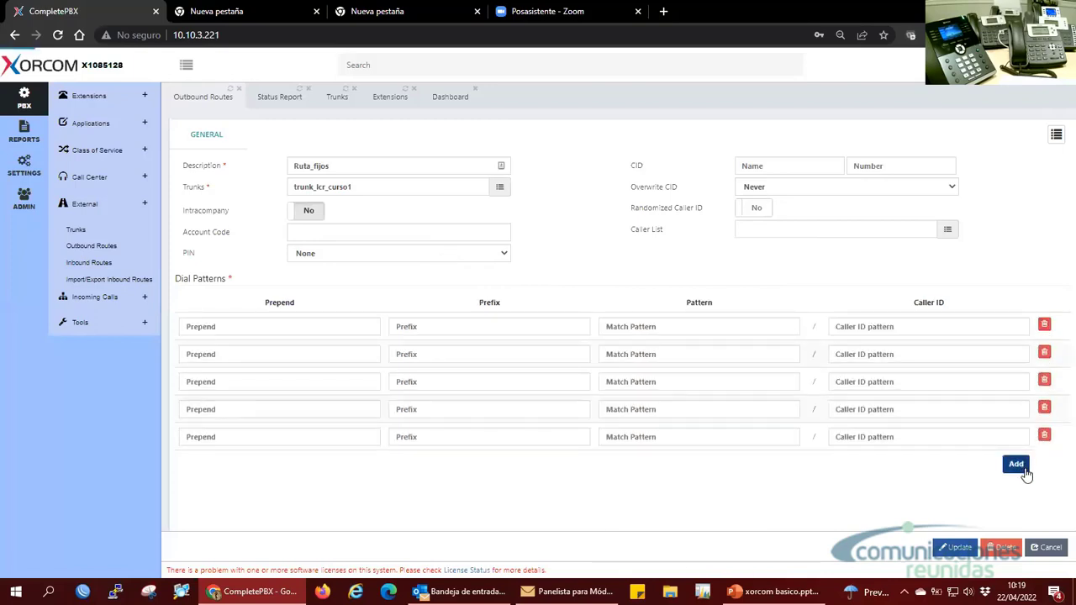
left_click(1016, 465)
- Enter match patterns 9., 8., 1 and 0., then remove the two empty rows
left_click(697, 326)
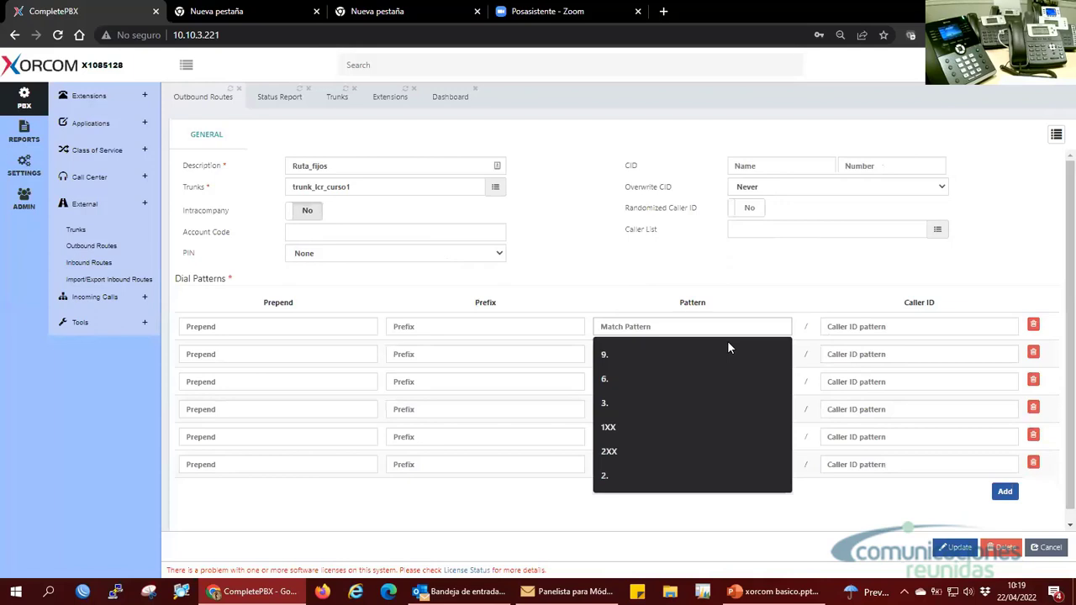
type("9.")
left_click(731, 352)
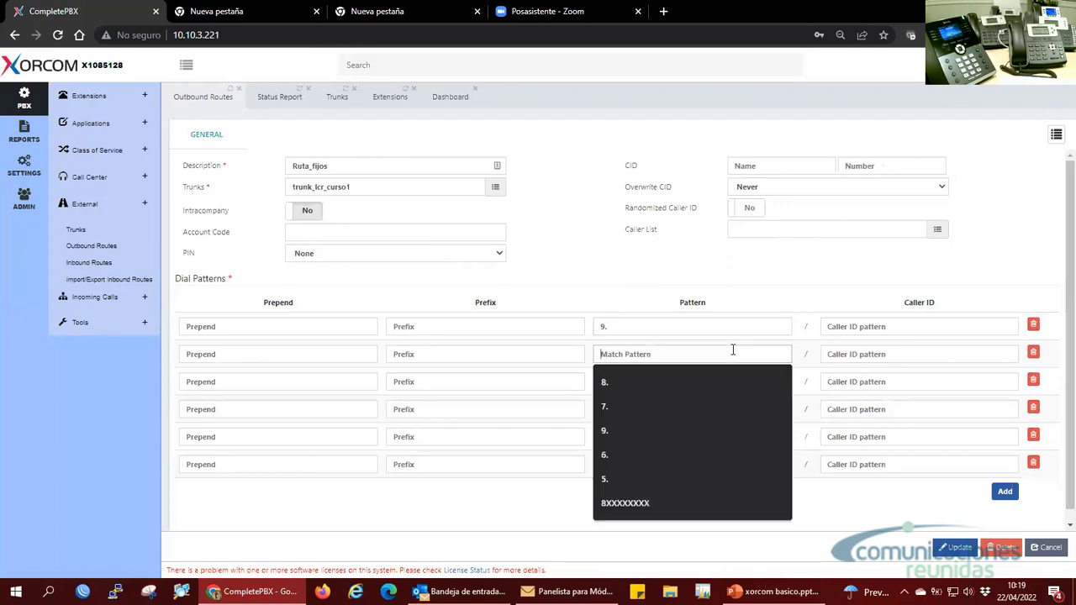
type("8.")
left_click(662, 381)
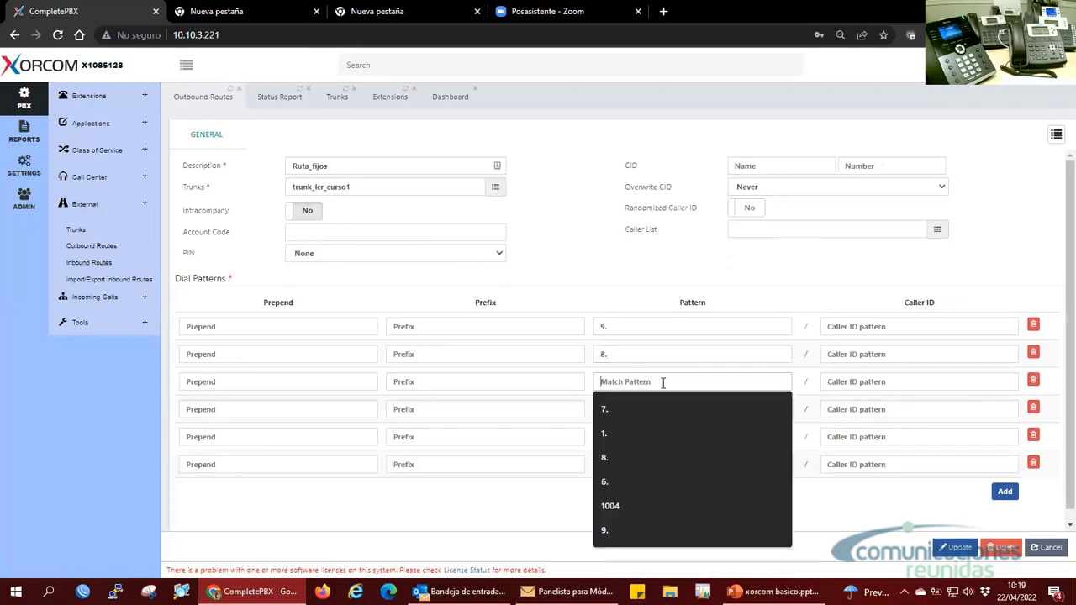
type("1")
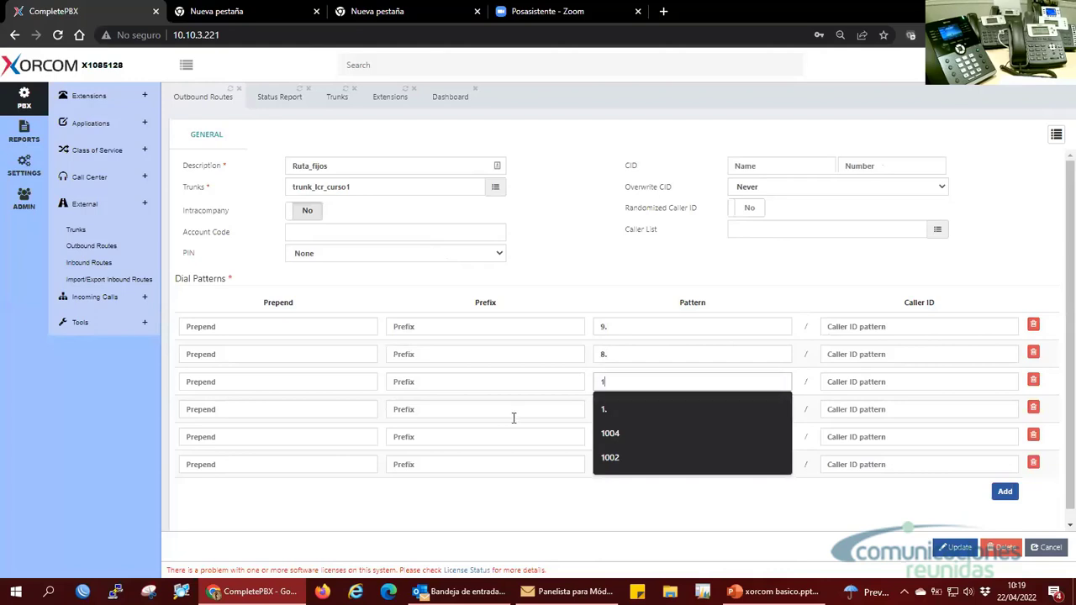
left_click(510, 411)
left_click(643, 411)
type("0.")
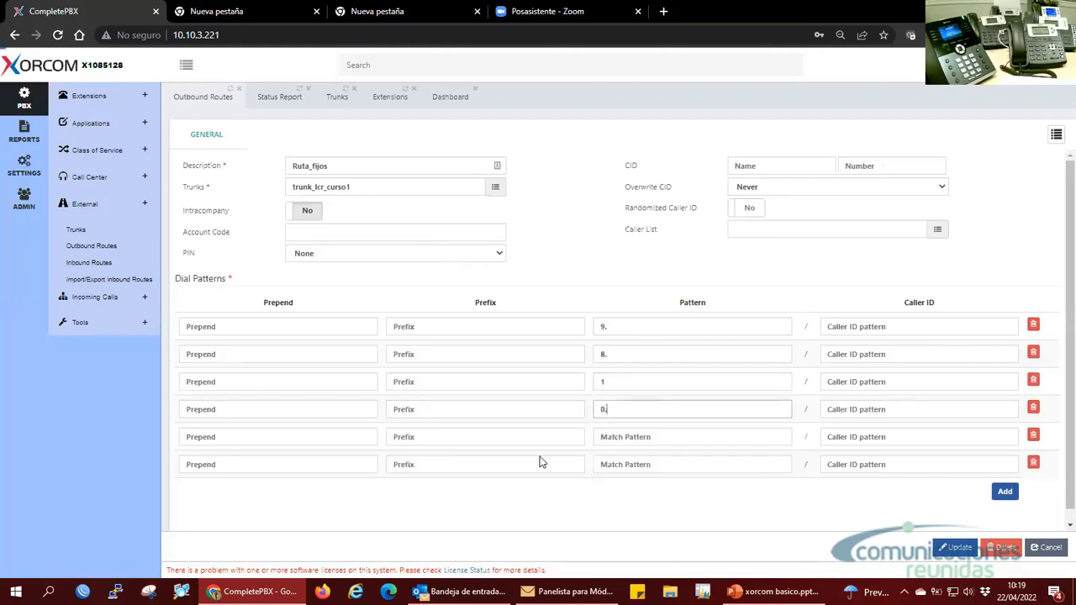
left_click(1032, 436)
left_click(1035, 439)
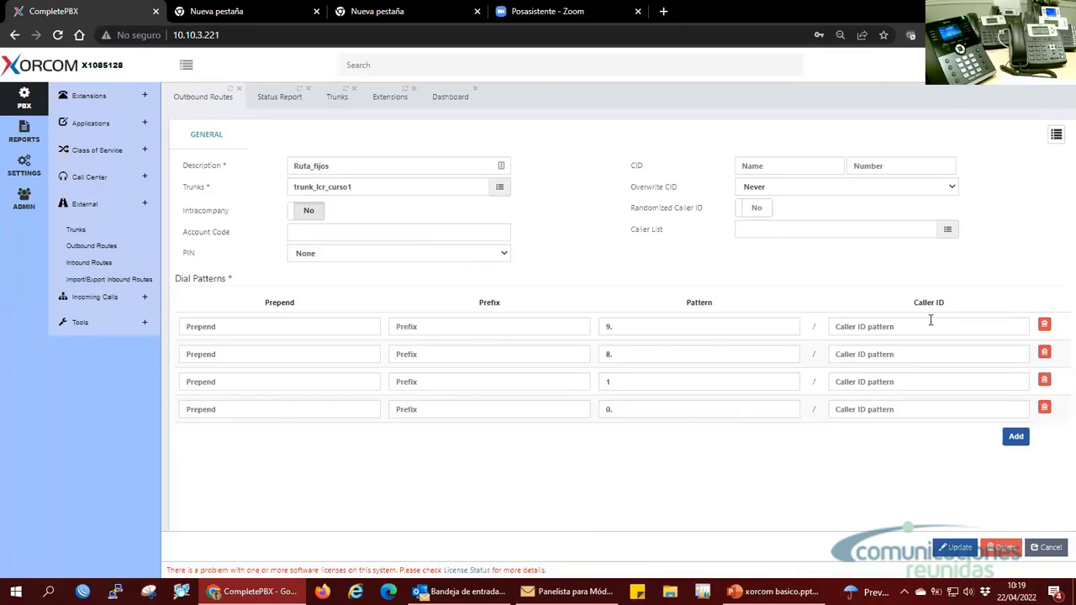
mouse_move(929, 304)
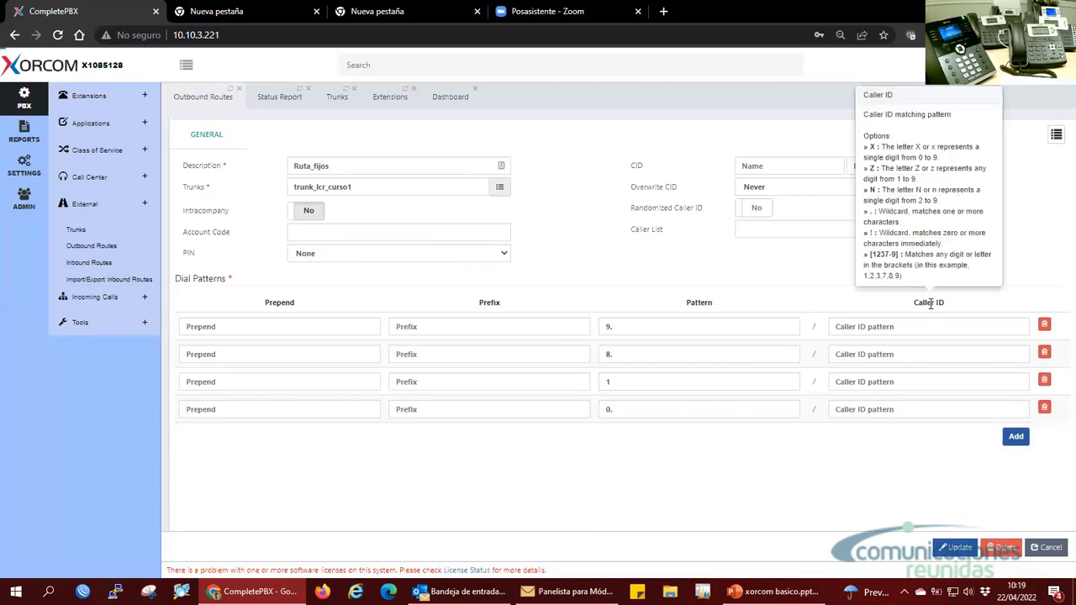
left_click(913, 325)
type("9164889")
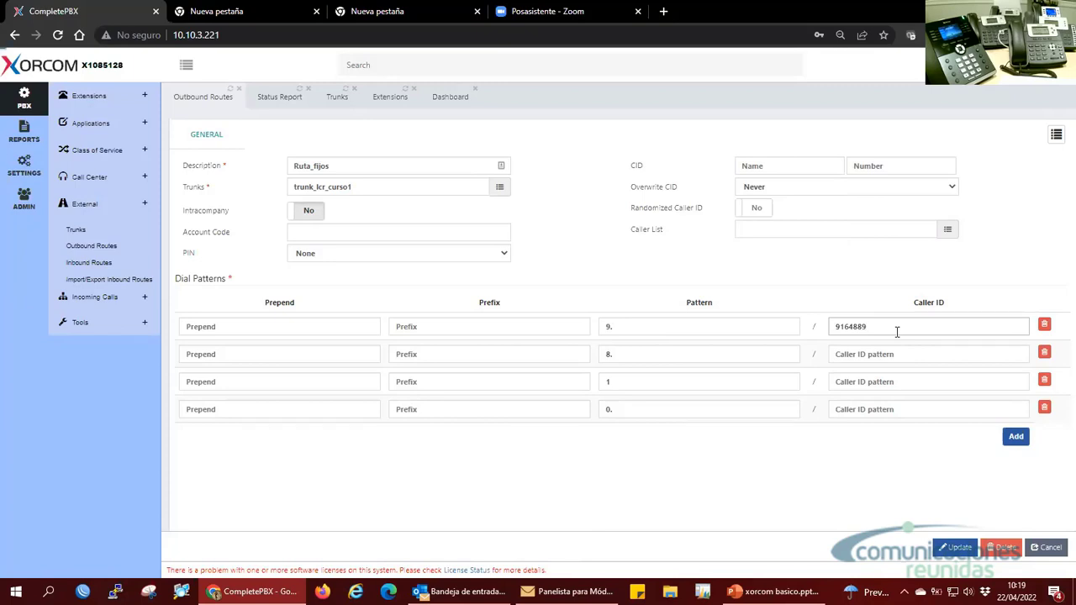
left_click_drag(653, 361, 581, 351)
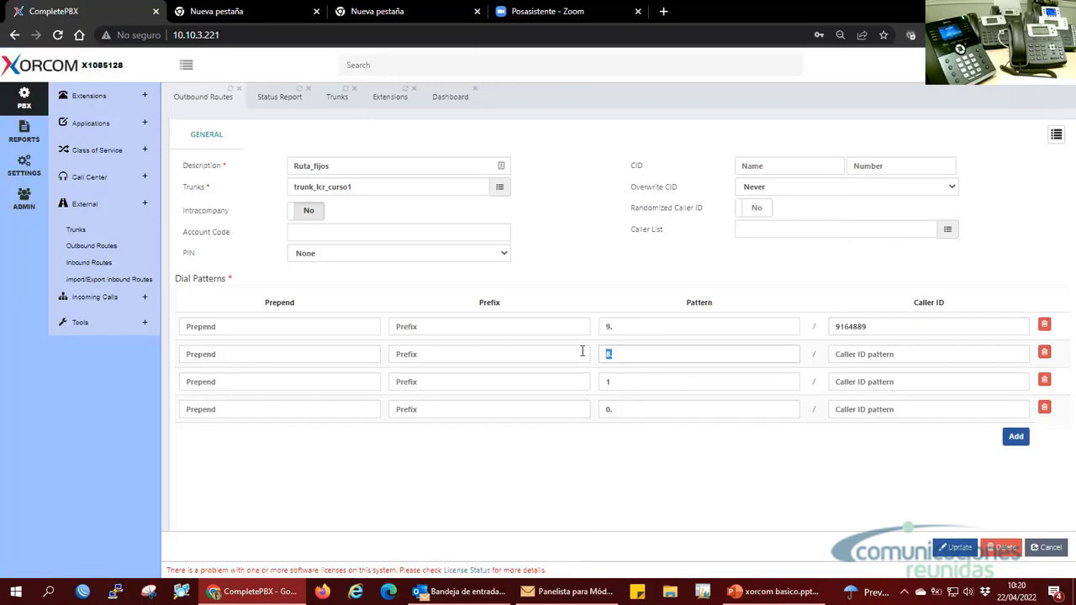
left_click(897, 409)
type("0034")
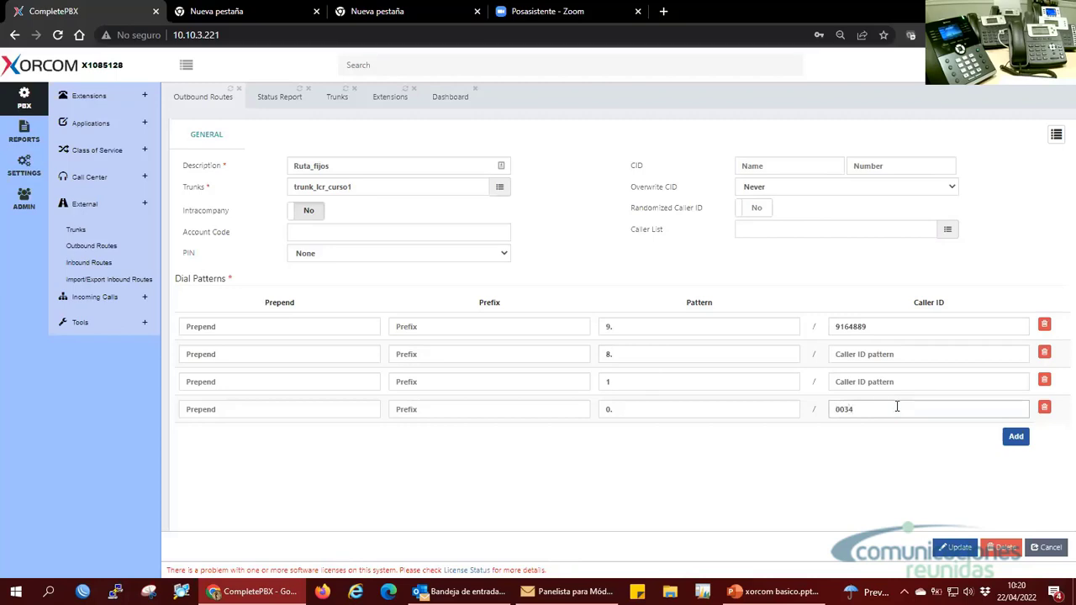
type("99999")
double_click(890, 328)
key("BackSpace")
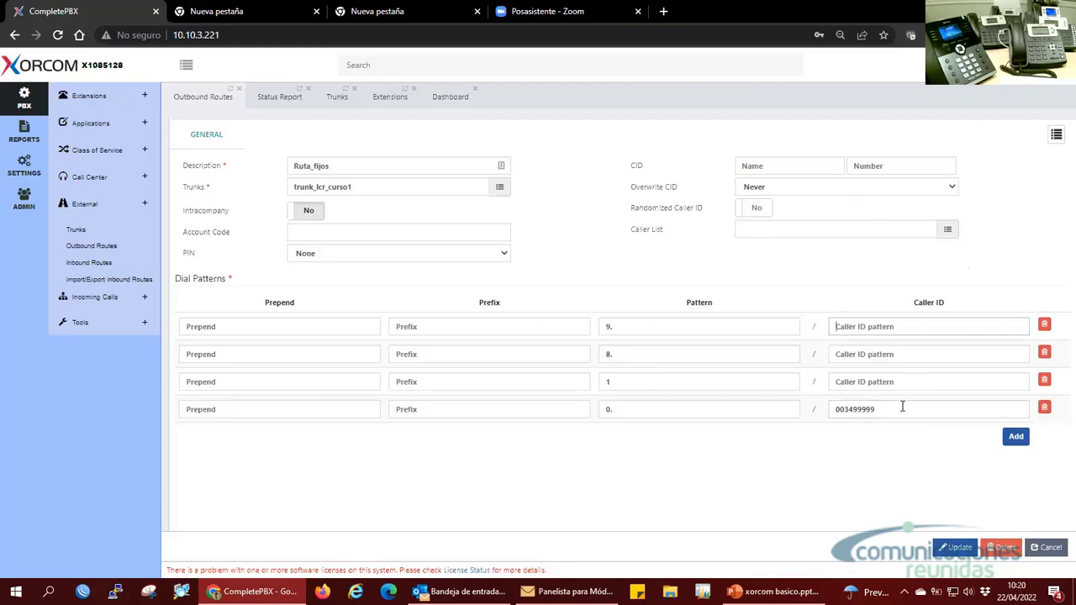
double_click(902, 410)
key("BackSpace")
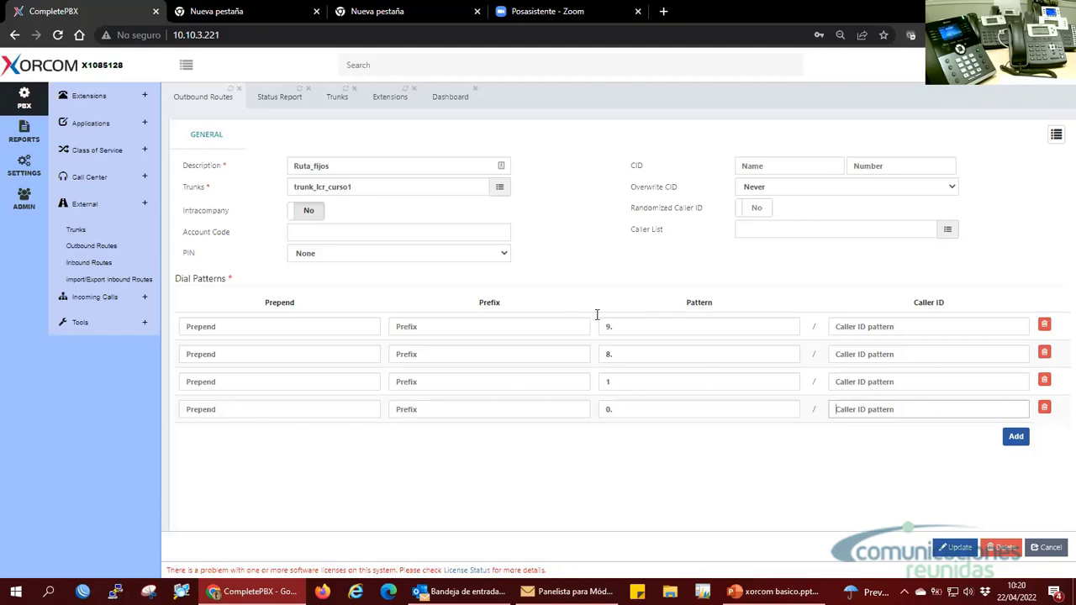
- Enter prefix 0 in each of the four dial-pattern rows (9., 8., 1, 0.)
left_click(476, 326)
key("Escape")
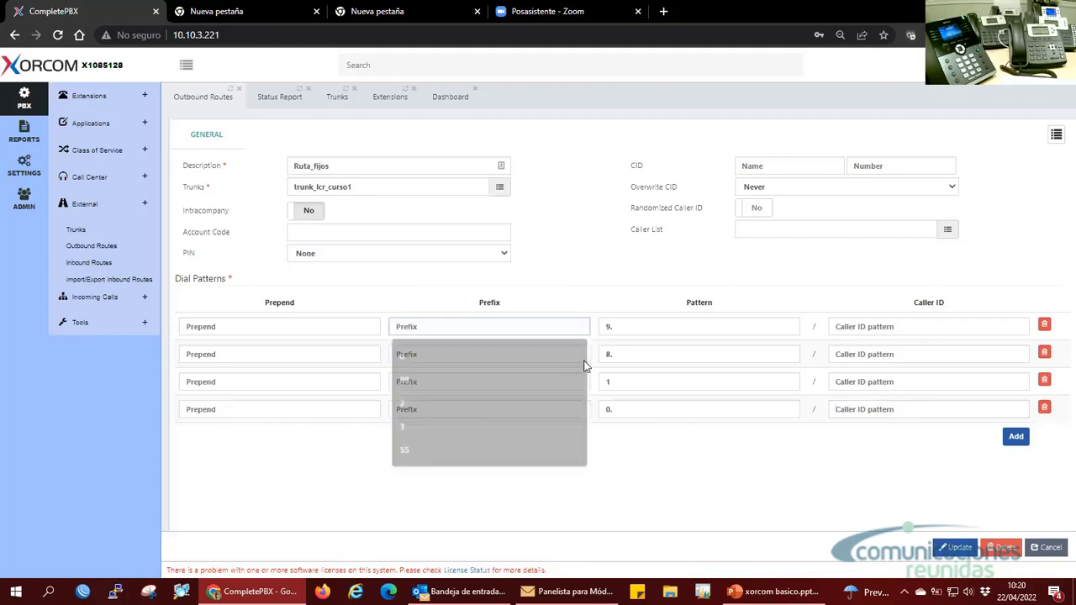
left_click(480, 329)
type("0")
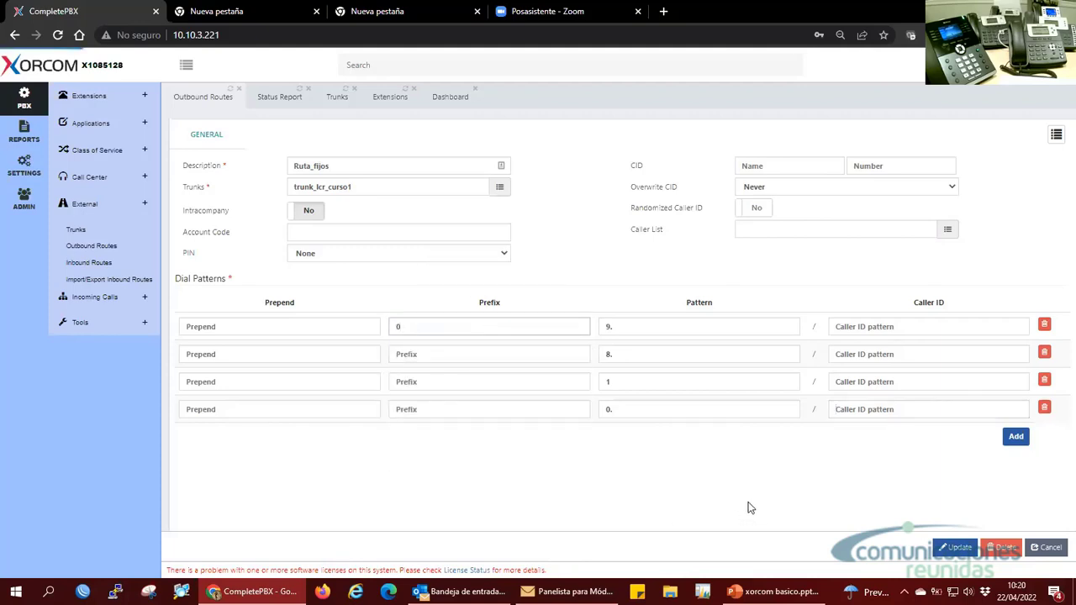
left_click(560, 353)
type("0")
left_click(552, 381)
type("0")
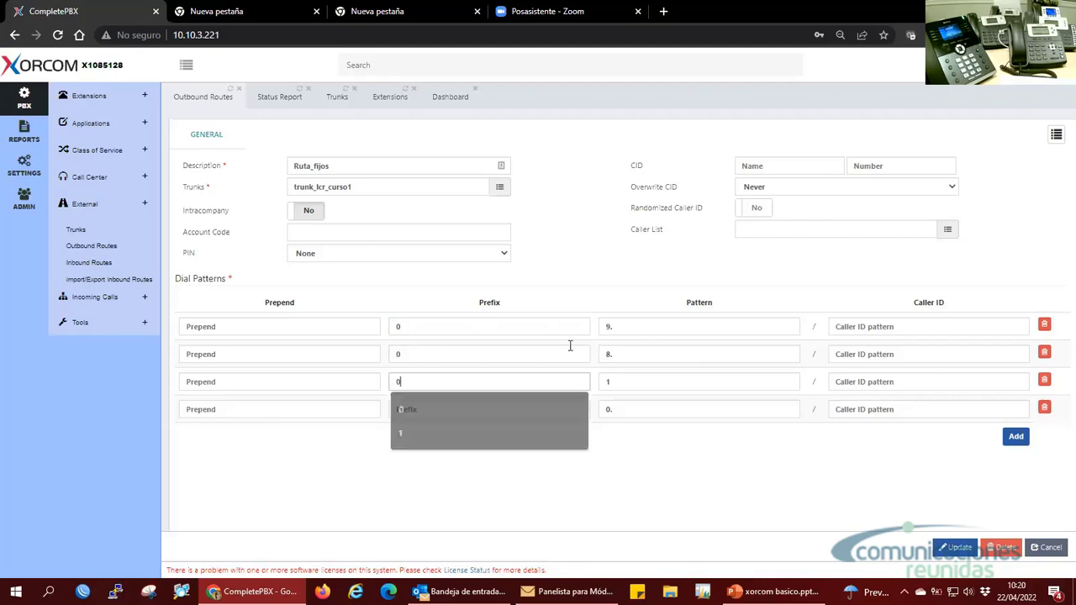
left_click(533, 411)
type("0")
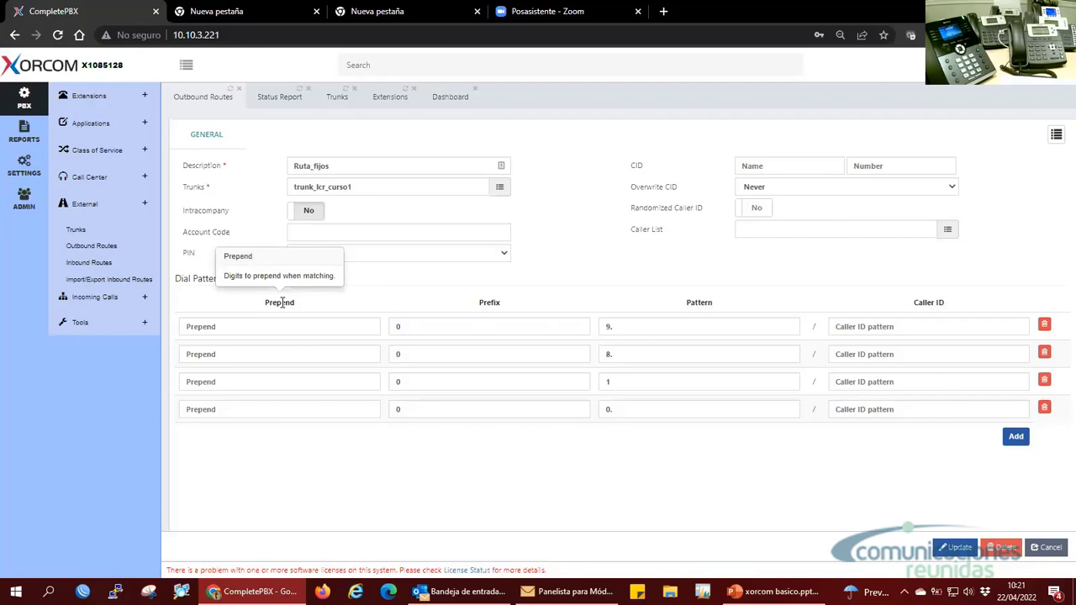
- Check the first row's prepend value, then save the Ruta_fijos route with Update
left_click(238, 327)
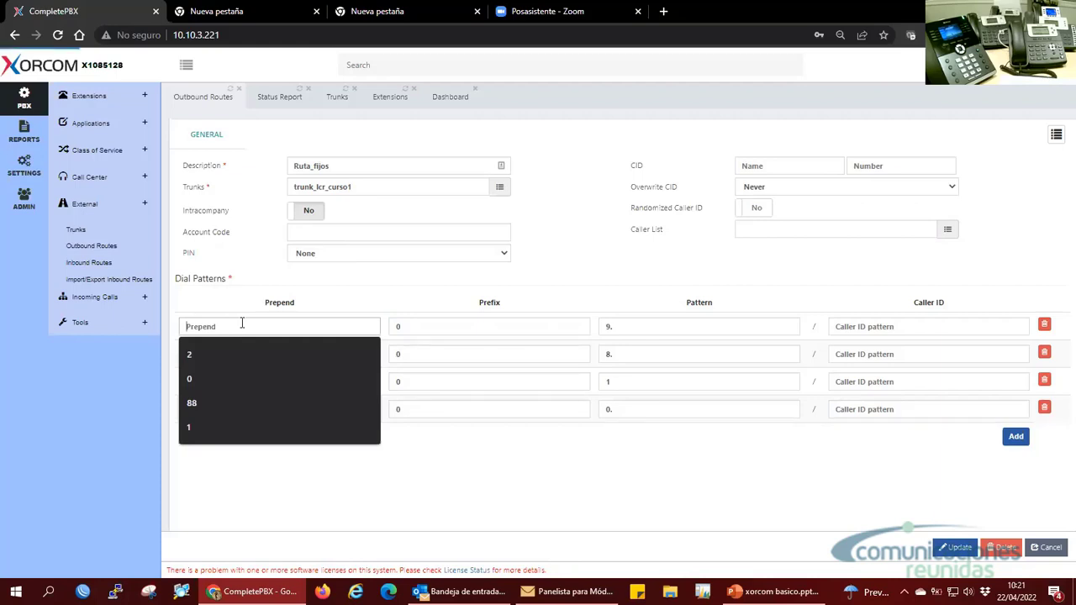
left_click(495, 490)
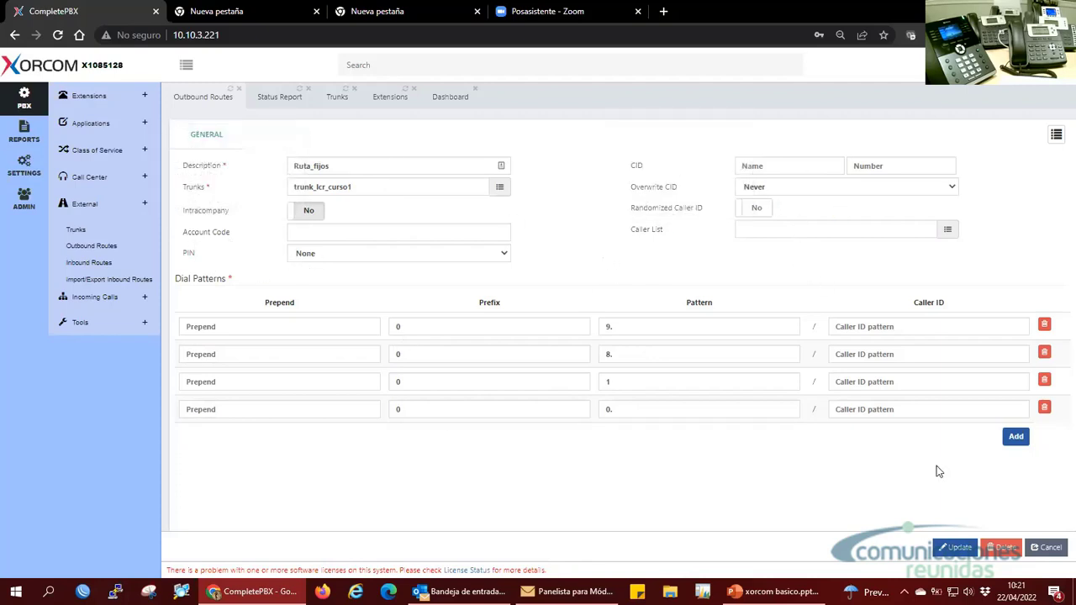
left_click(959, 551)
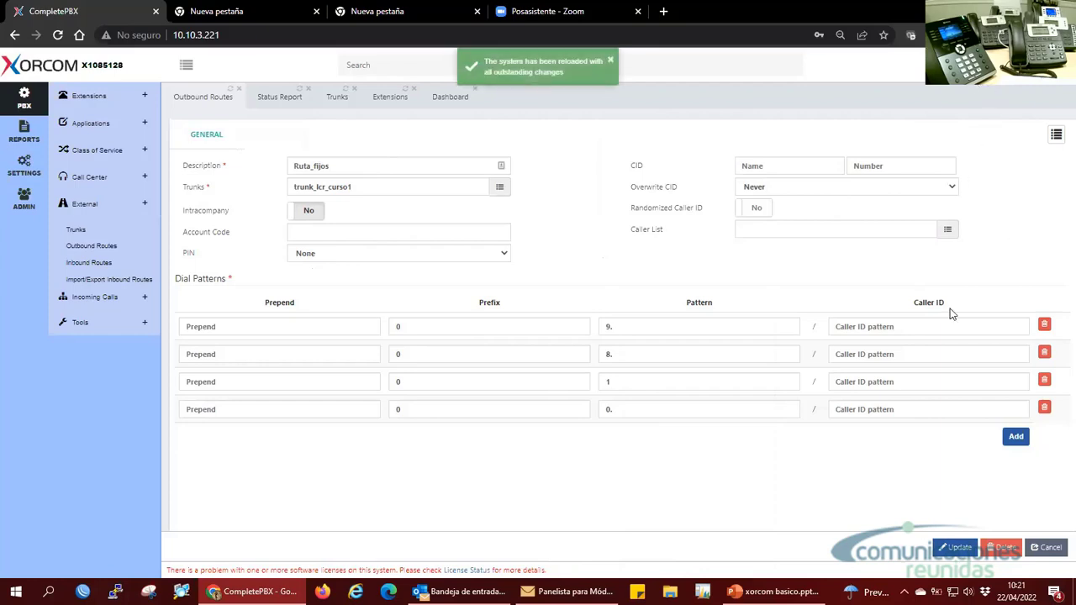
mouse_move(951, 313)
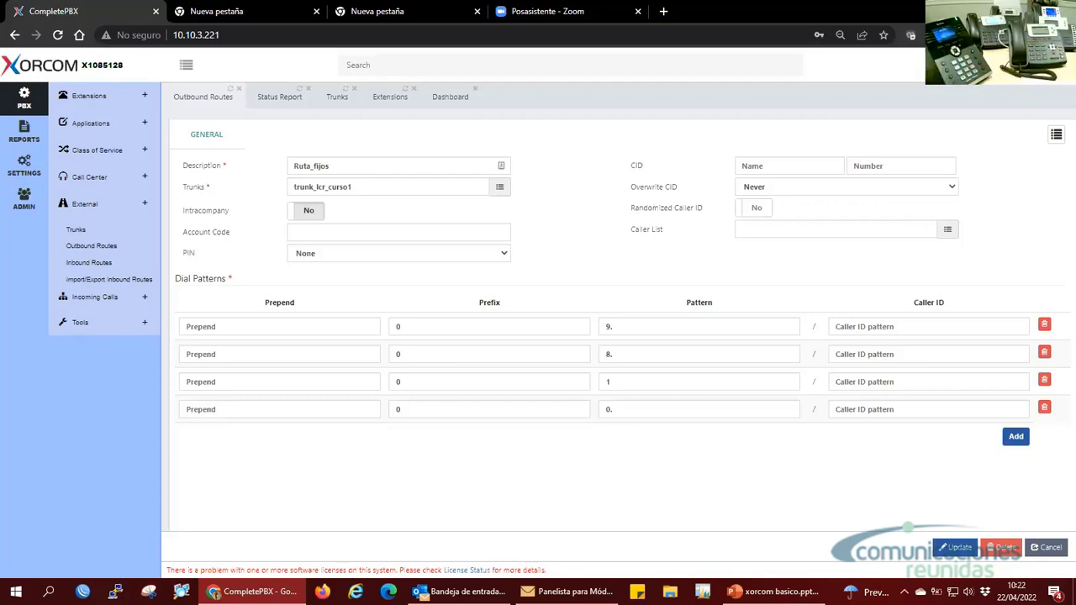
- Give the first Ruta_fijos dial pattern row a prepend of 1 and save the route
left_click(321, 324)
left_click(826, 471)
left_click(356, 326)
type("1")
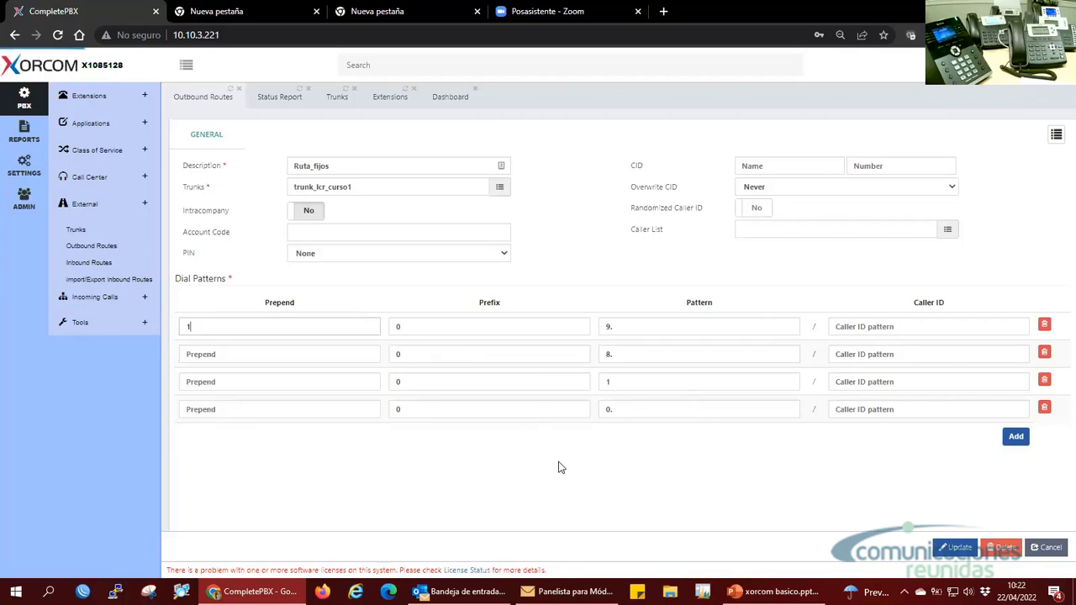
key("Return")
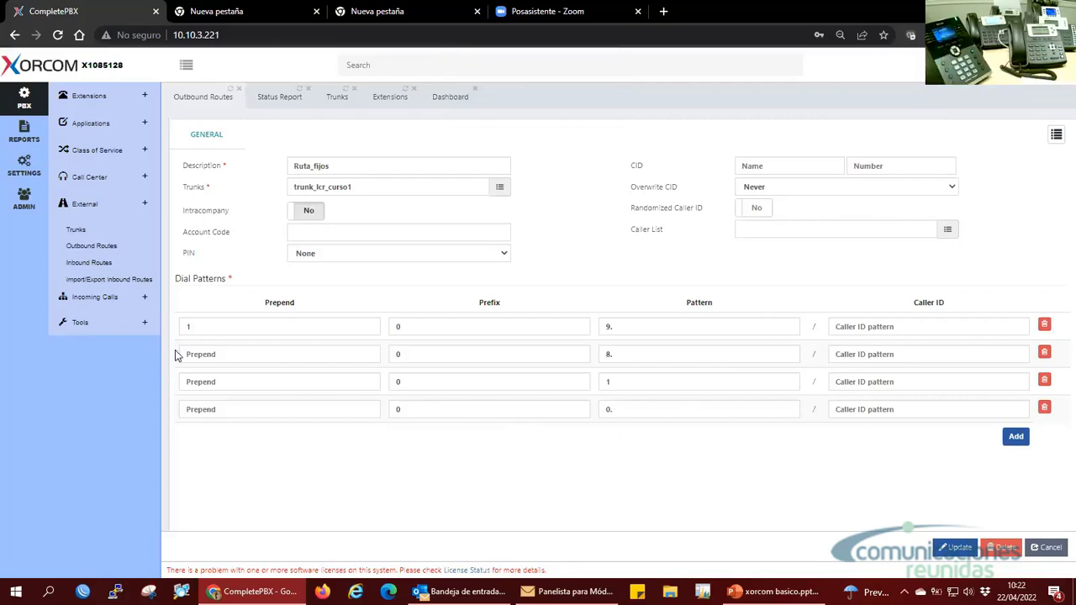
- Remove the 1 prepend again, update Ruta_fijos, and begin a blank new outbound route
left_click(205, 328)
key("BackSpace")
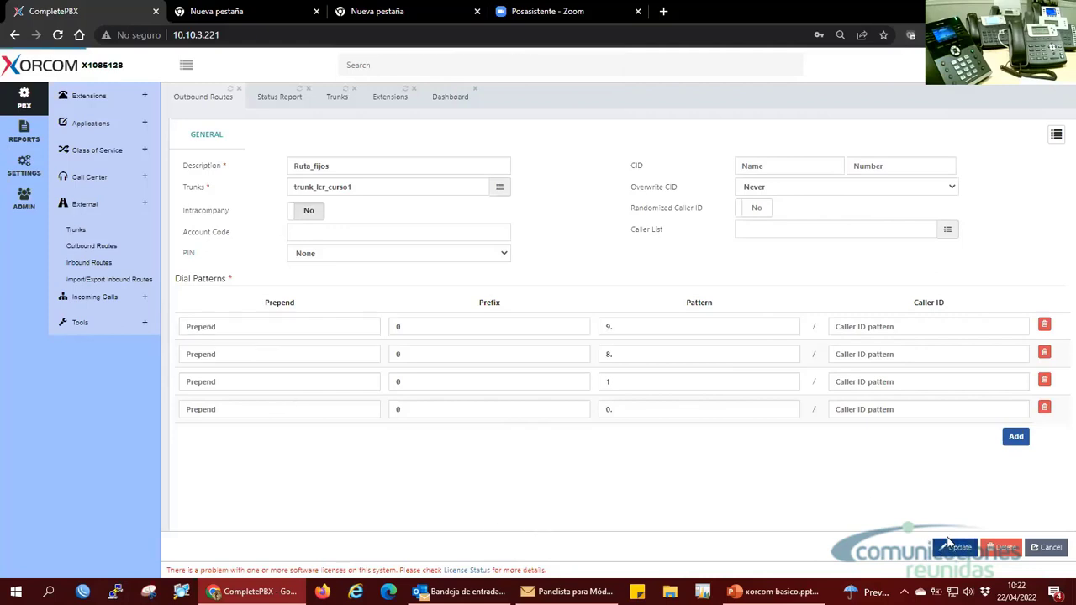
left_click(956, 547)
left_click(1000, 147)
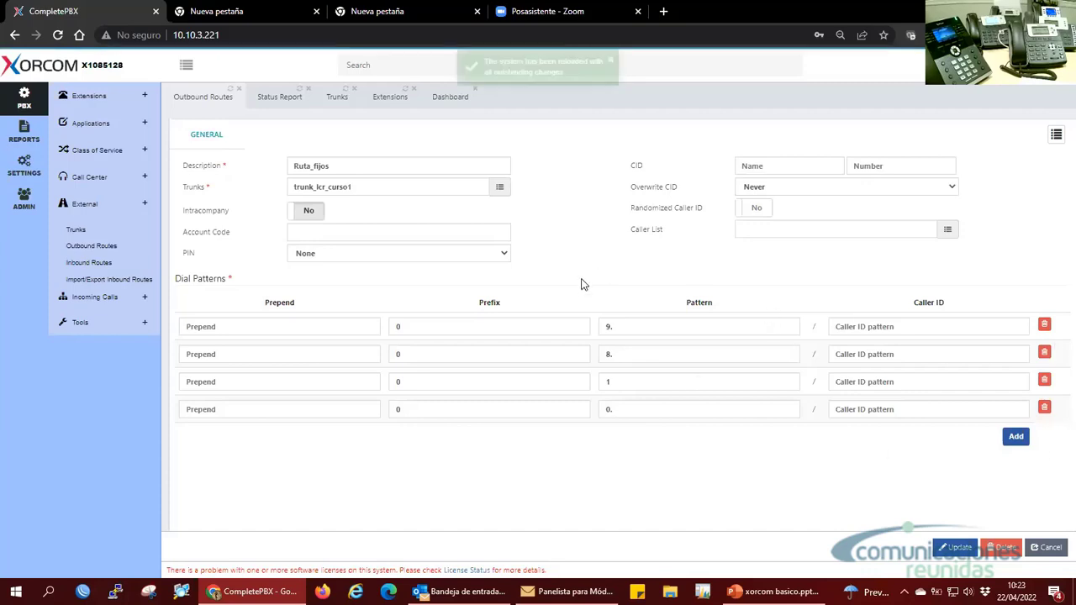
left_click(1048, 548)
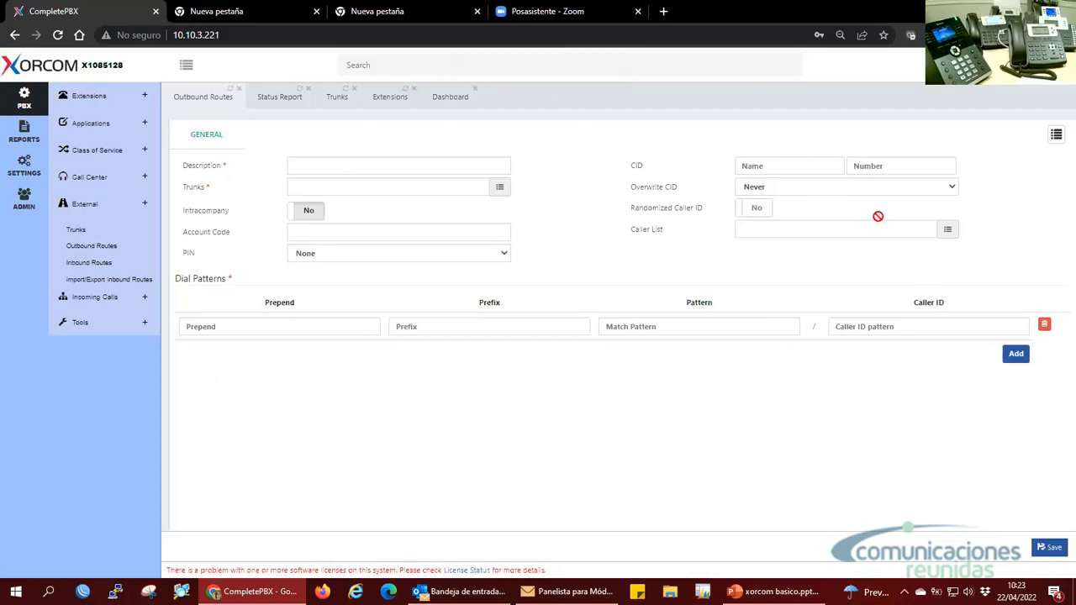
- Describe the new route as 'moviles' and assign it trunk trunk_lcr_curso2
left_click(421, 161)
type("moviles")
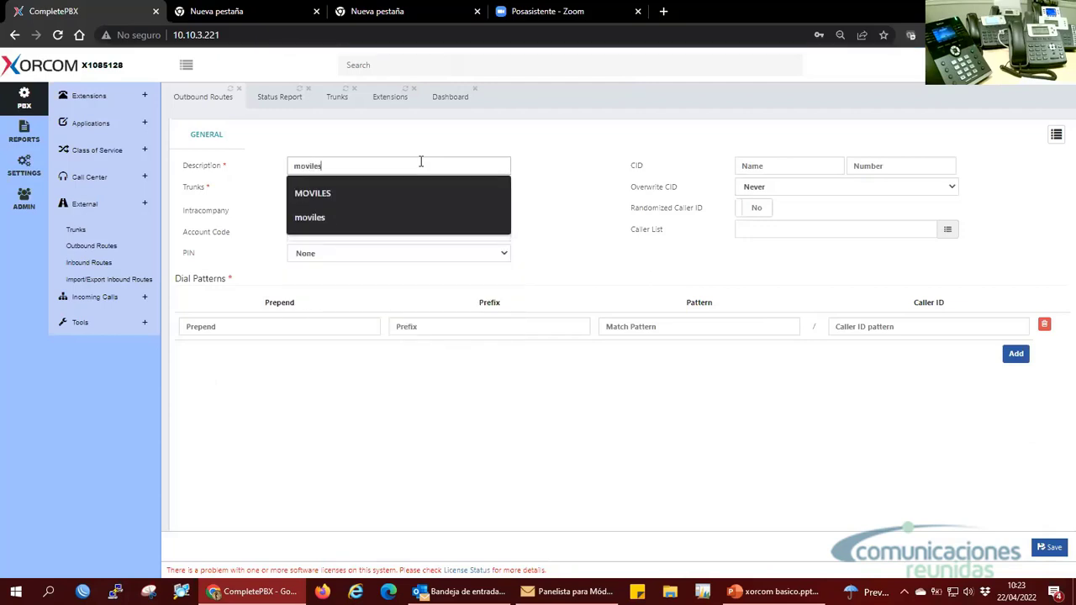
key("Tab")
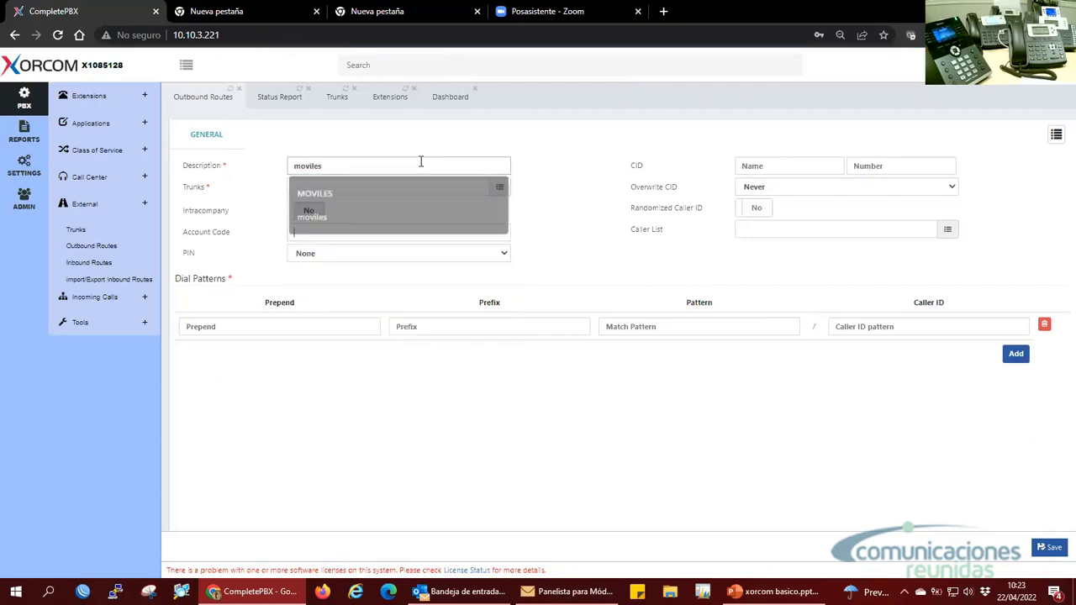
key("Return")
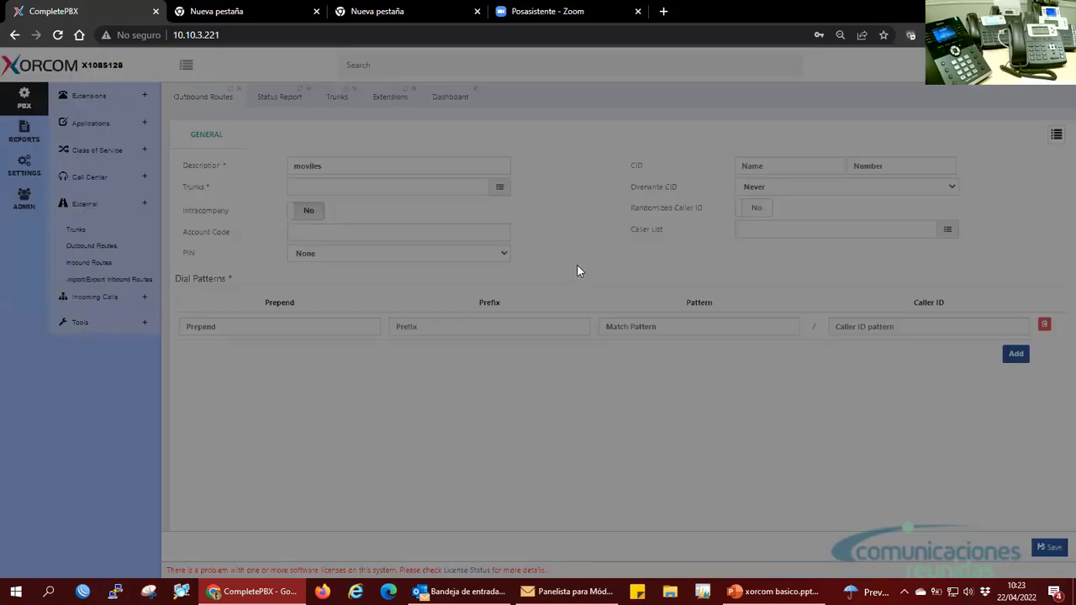
left_click(531, 164)
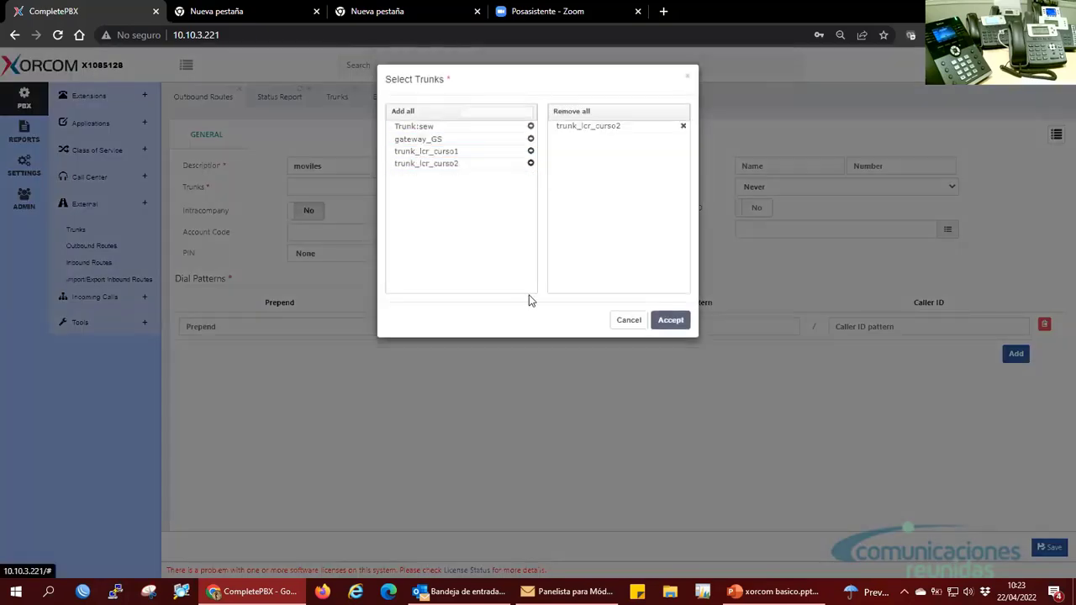
left_click(669, 321)
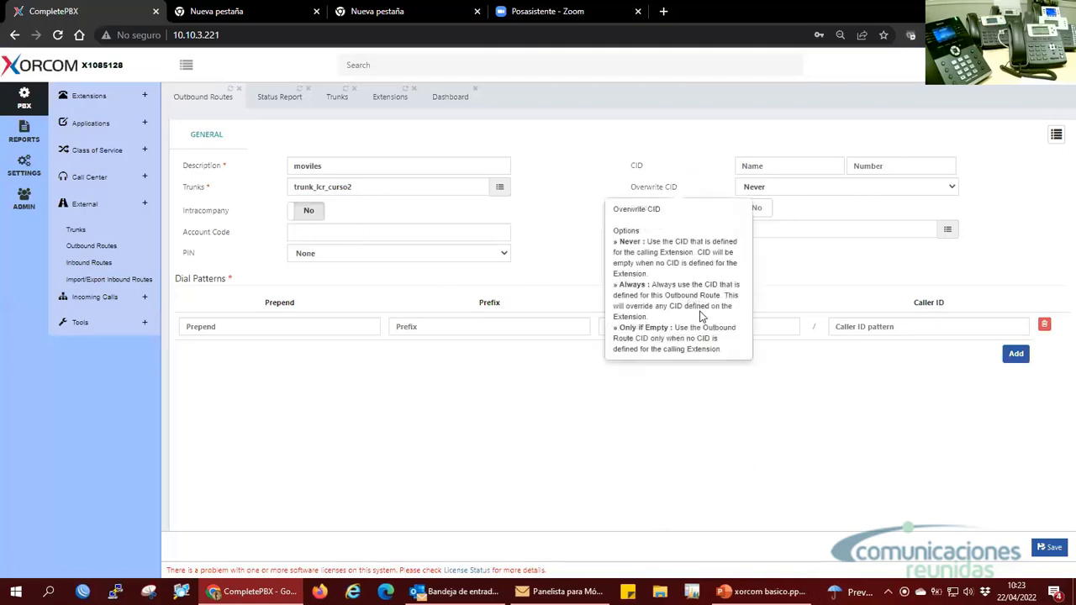
- Enter dial patterns 6. and 7., each with prefix 0
left_click(654, 327)
type("6")
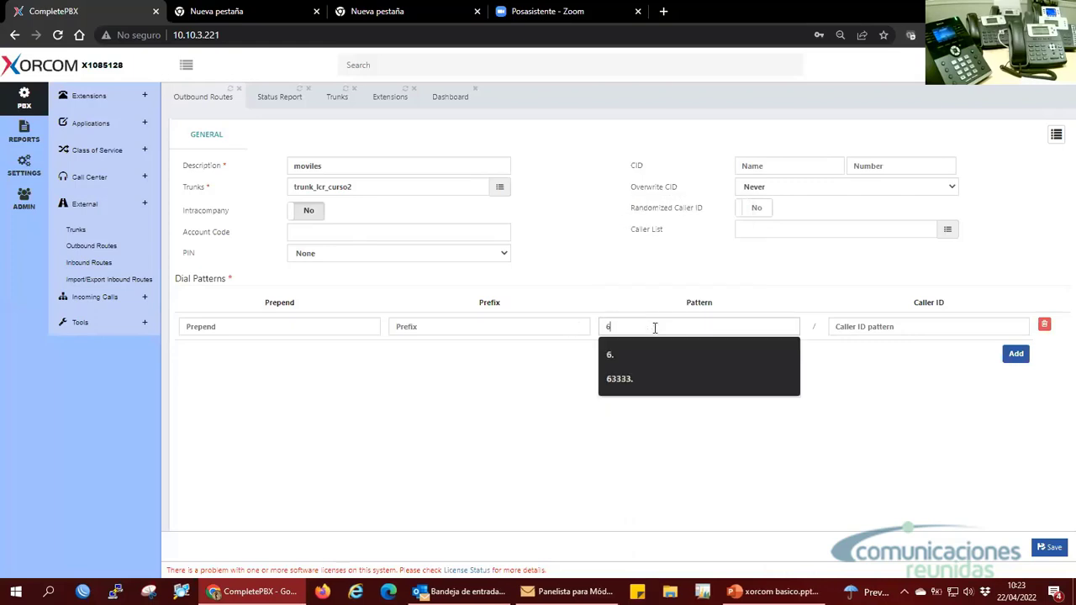
left_click(659, 354)
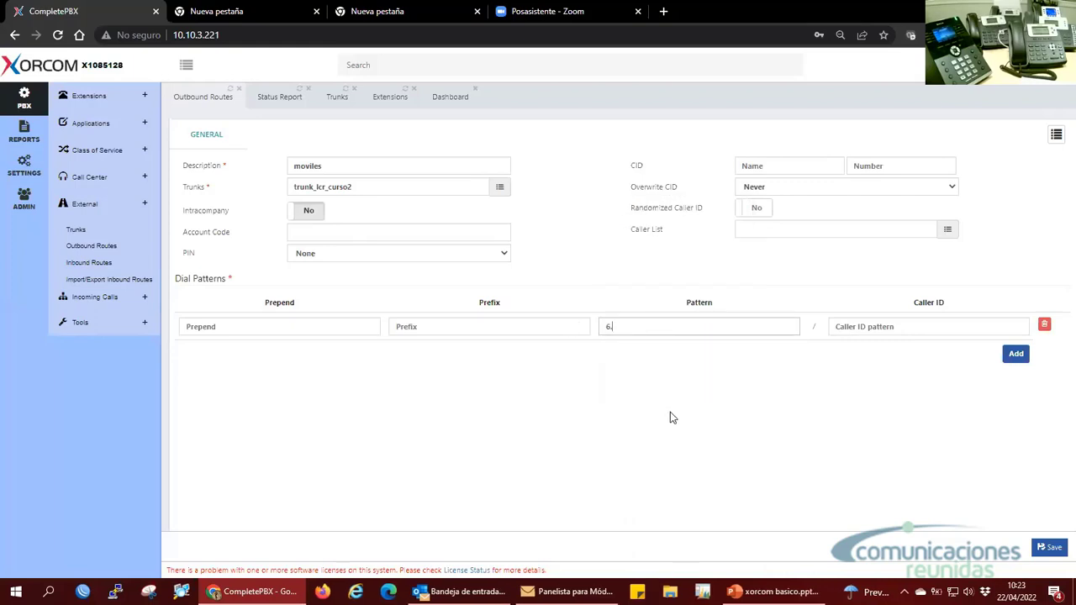
left_click(1016, 353)
left_click(704, 354)
type("7.")
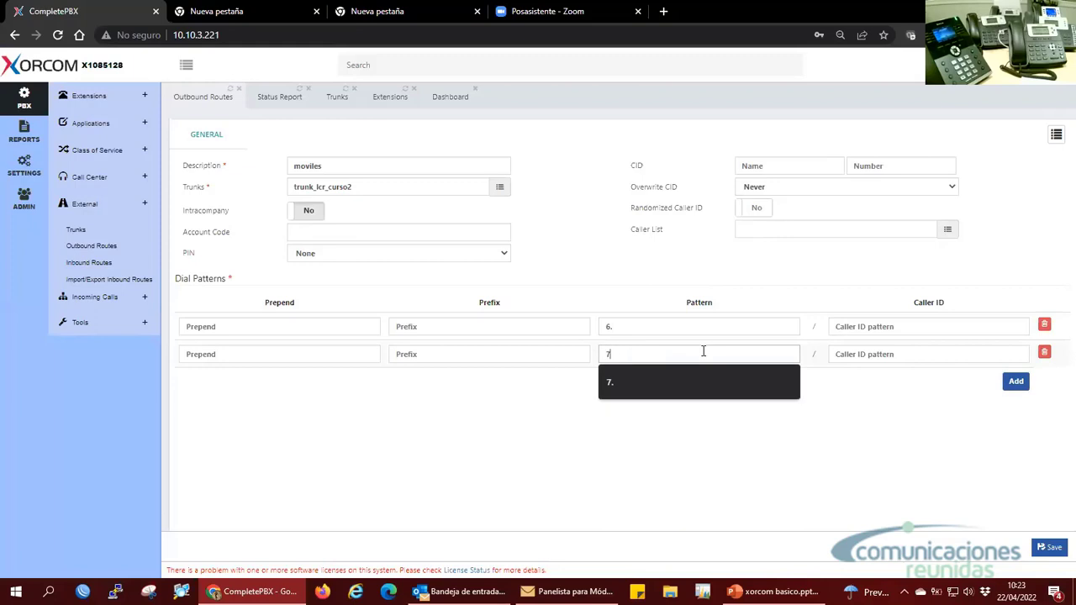
left_click(498, 326)
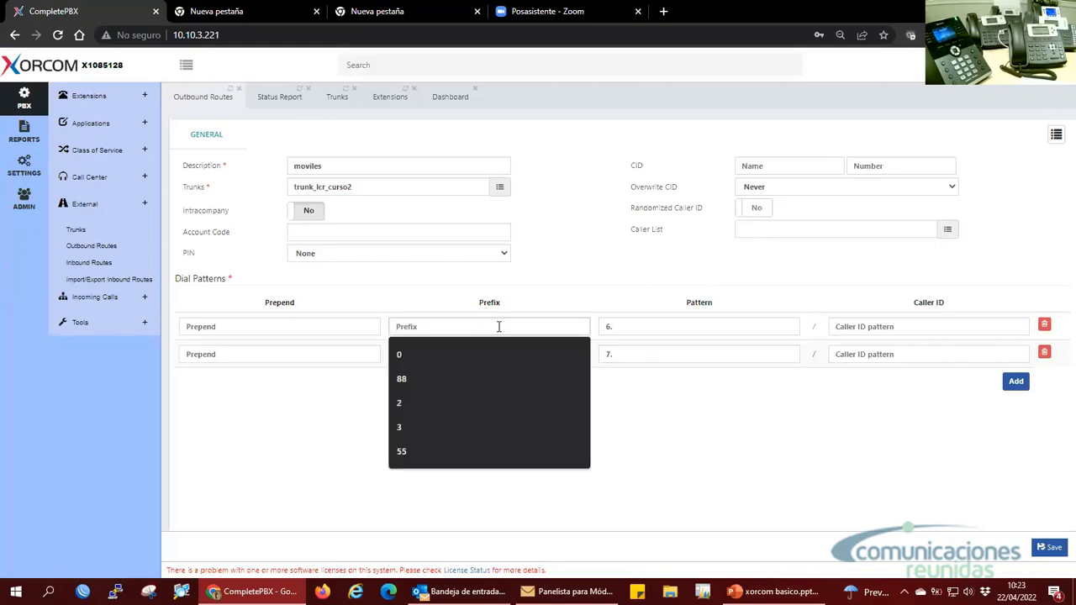
left_click(499, 353)
left_click(502, 352)
left_click(500, 378)
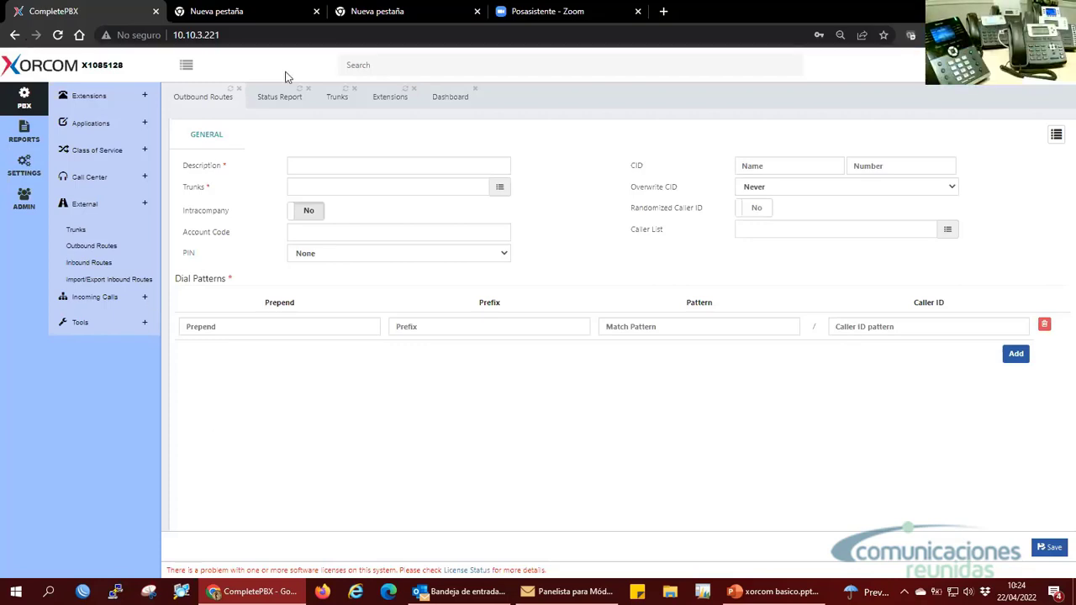
left_click(339, 97)
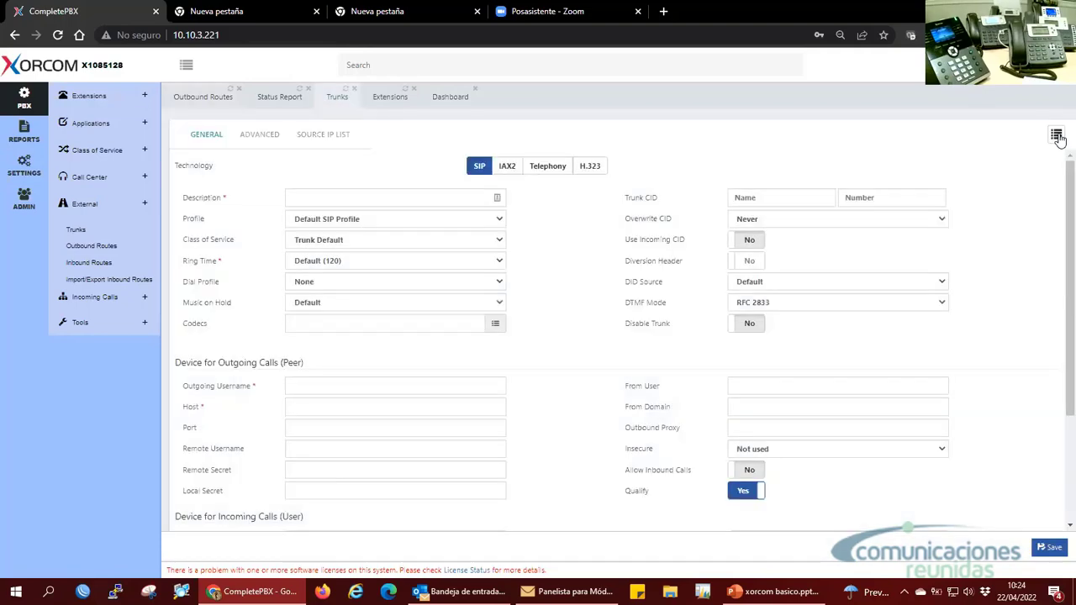
left_click(1053, 143)
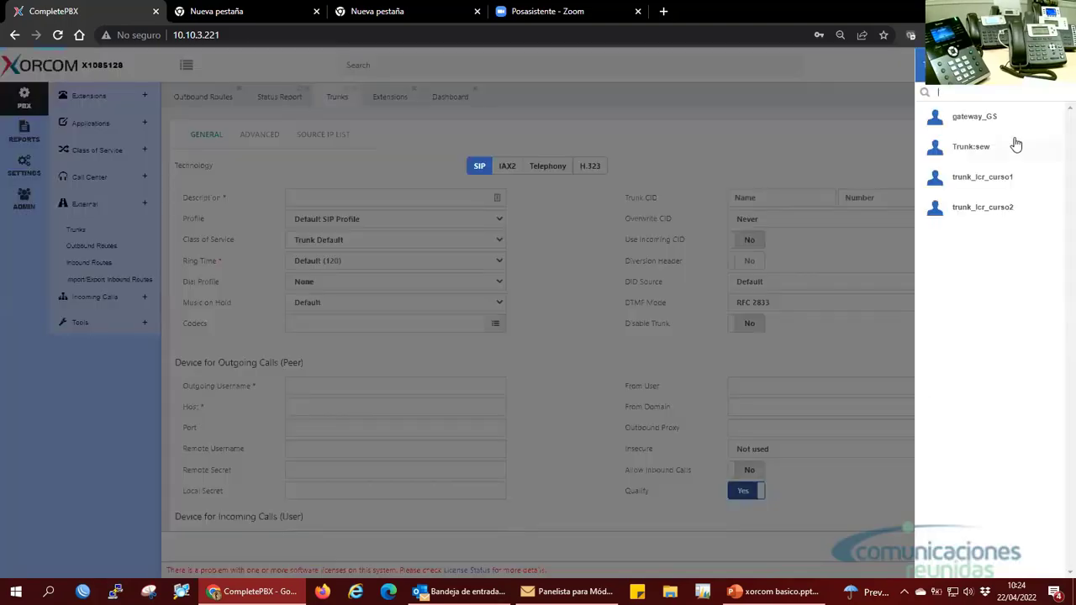
left_click(1005, 220)
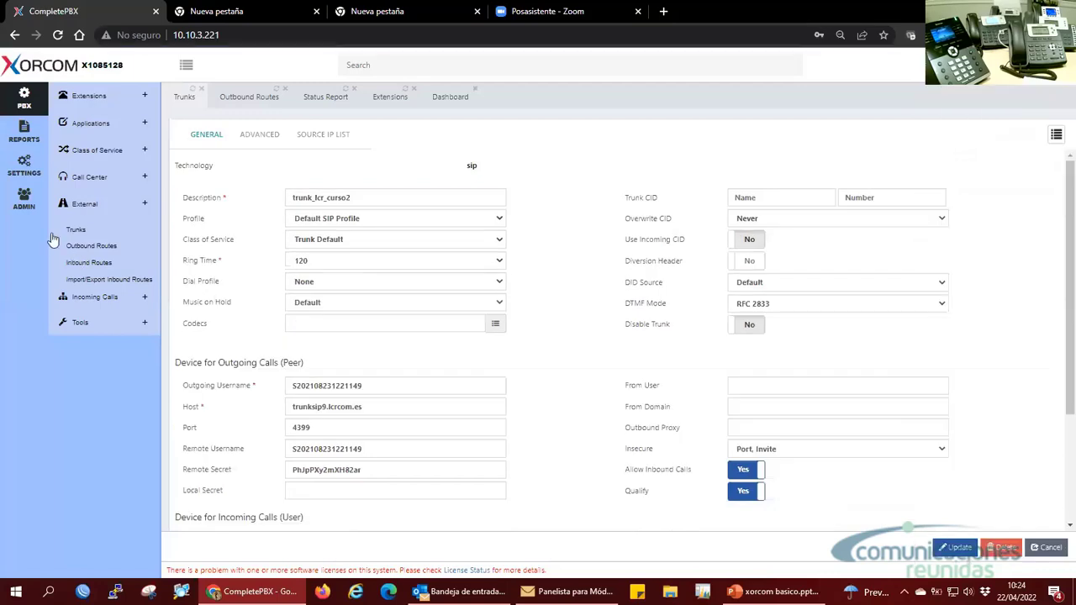
left_click(88, 262)
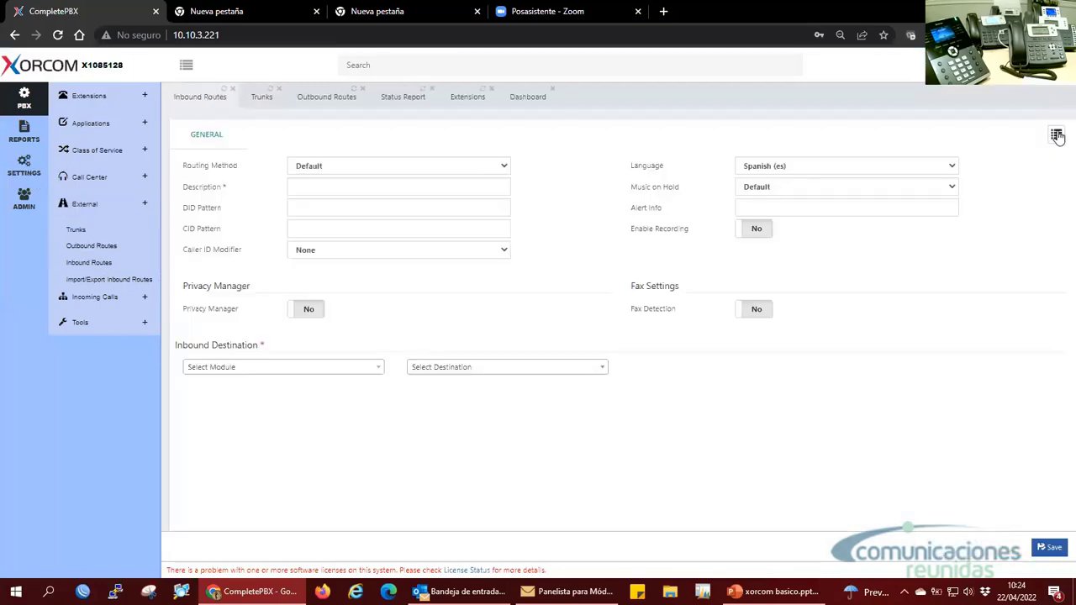
left_click(1055, 136)
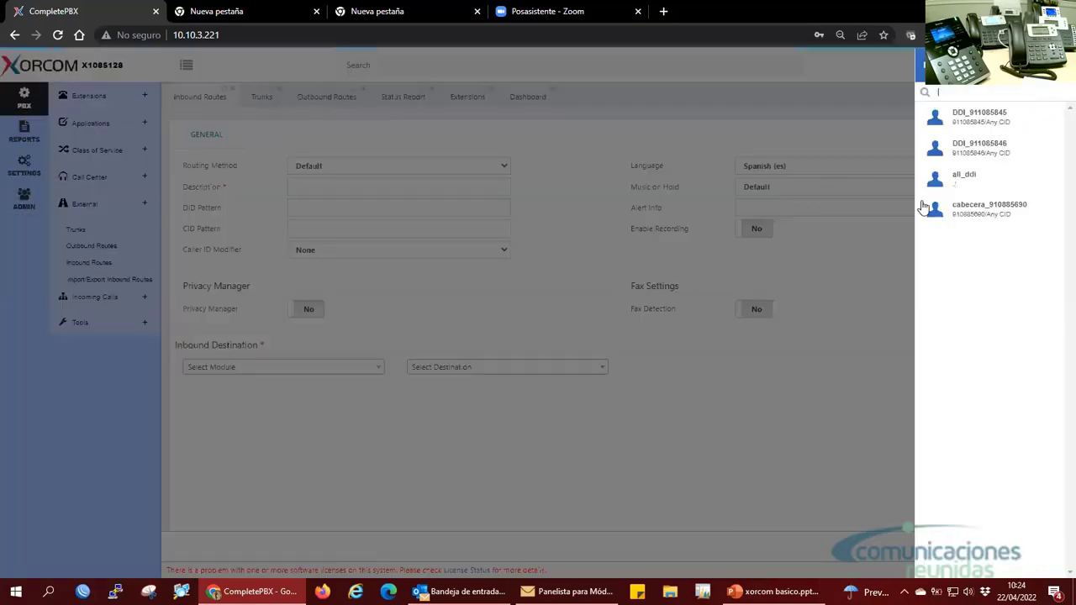
left_click(701, 443)
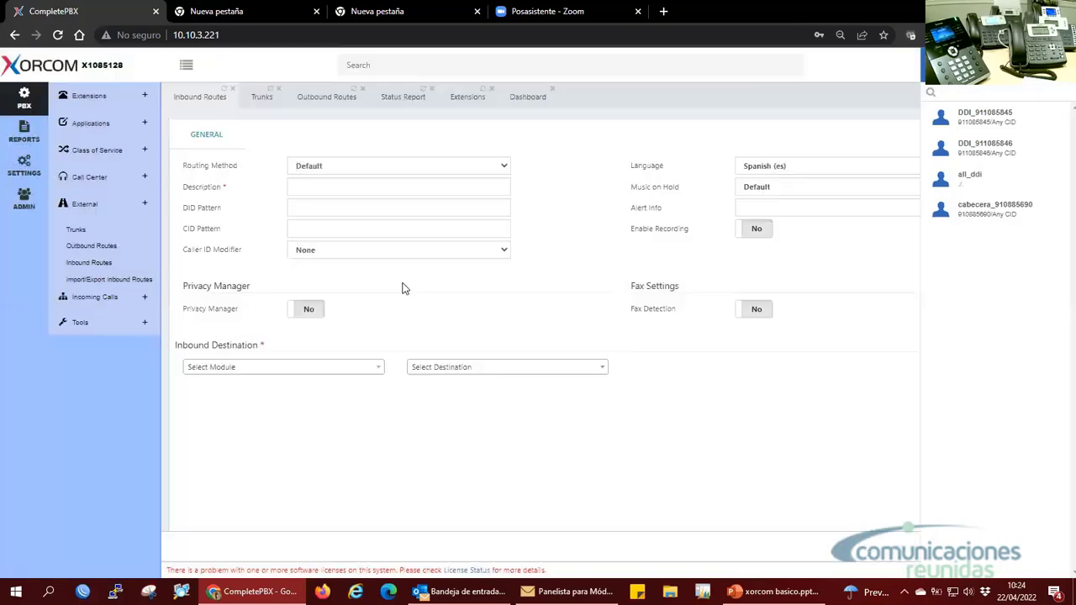
left_click(336, 187)
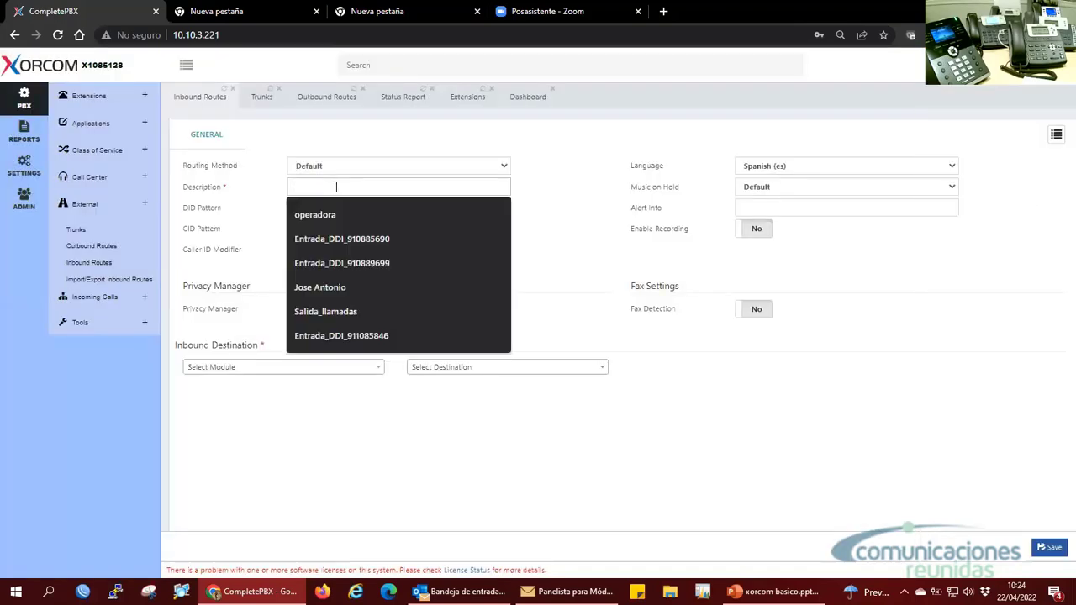
type("91")
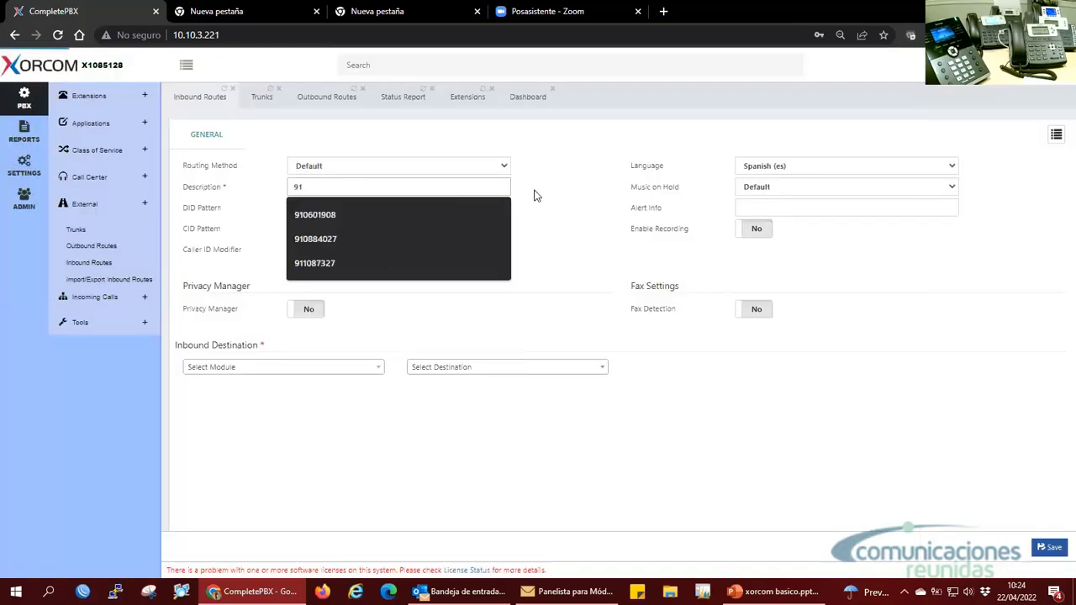
left_click(1050, 136)
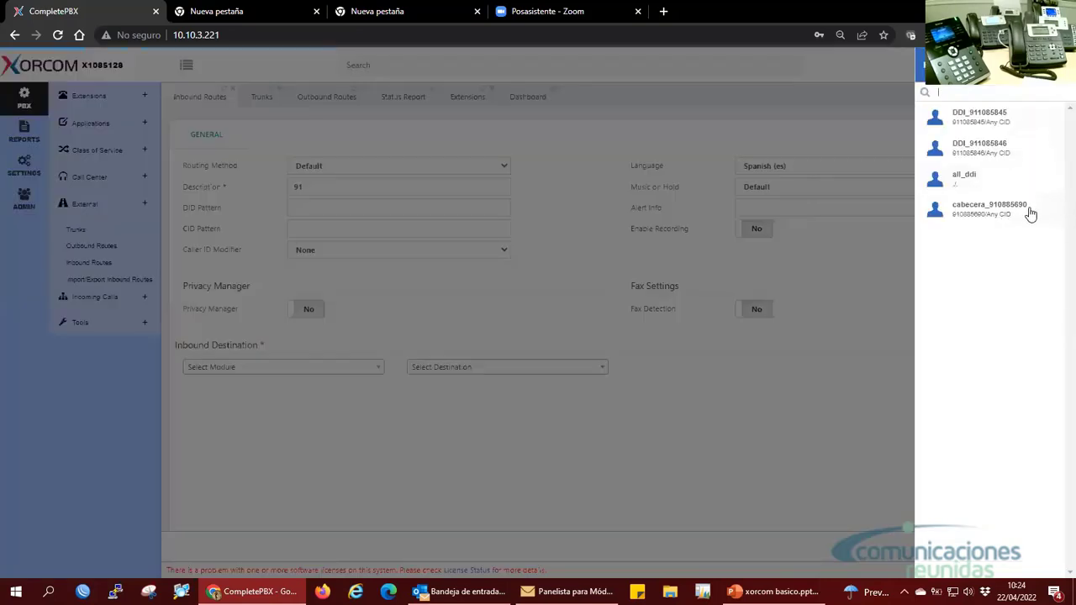
left_click(741, 425)
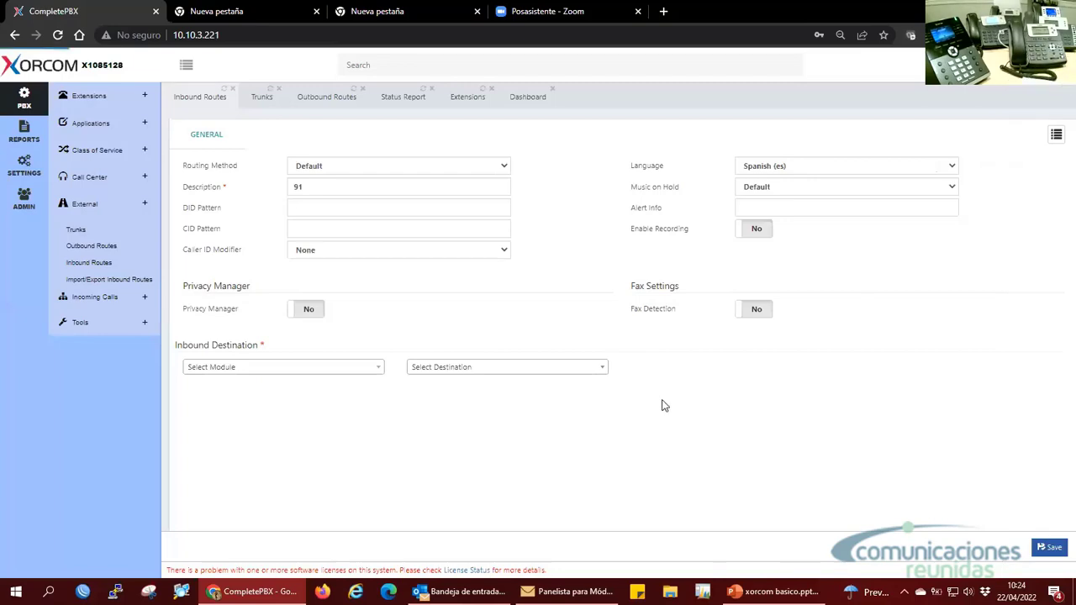
left_click(262, 99)
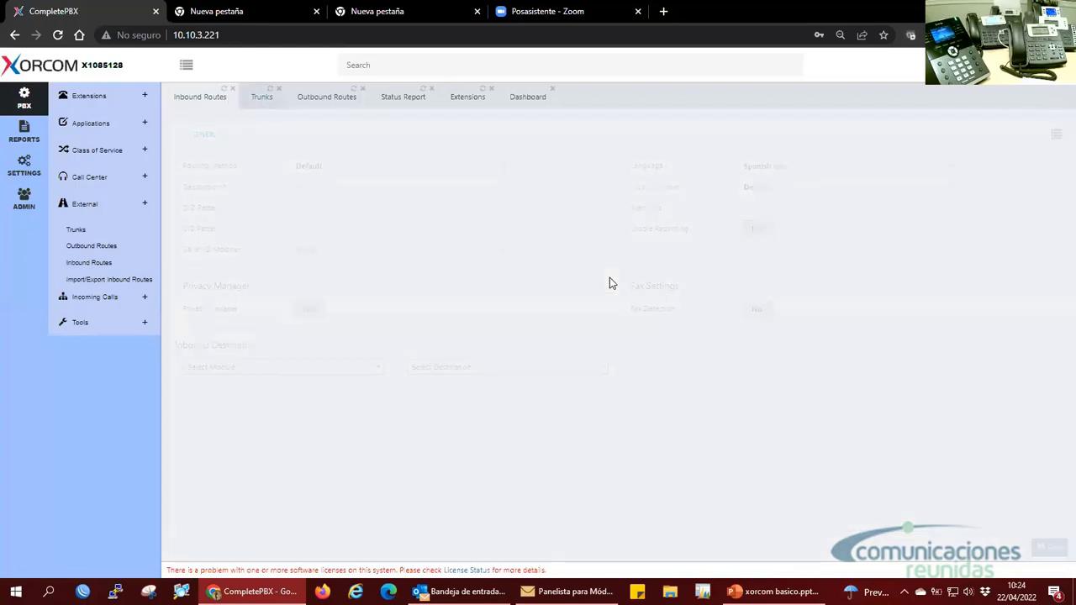
left_click(326, 98)
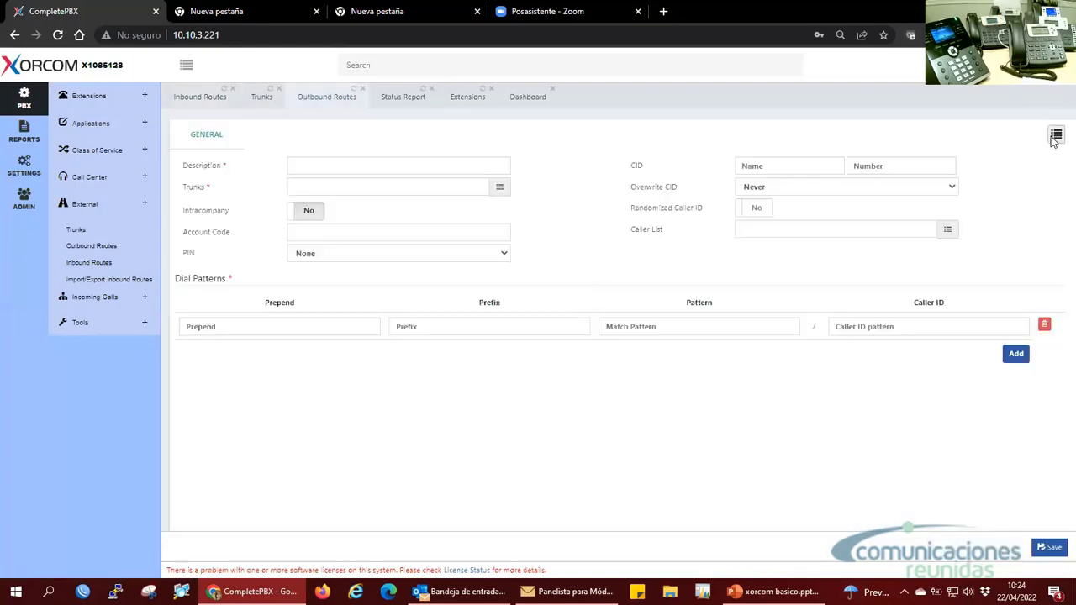
- Open moviles from the route list and add trunk_lcr_curso1 next to trunk_lcr_curso2
left_click(1056, 136)
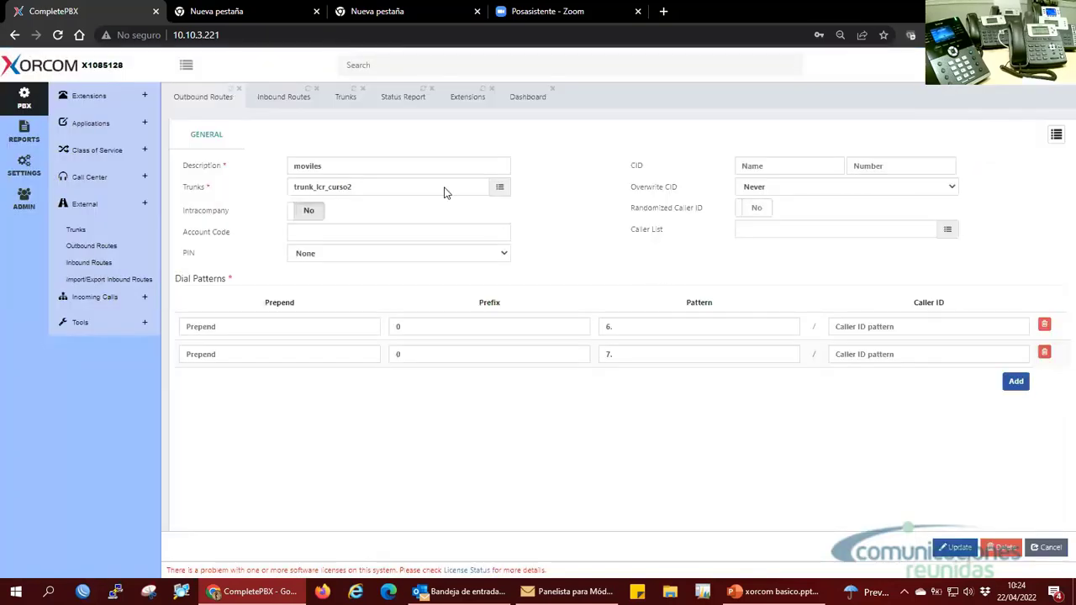
left_click(445, 192)
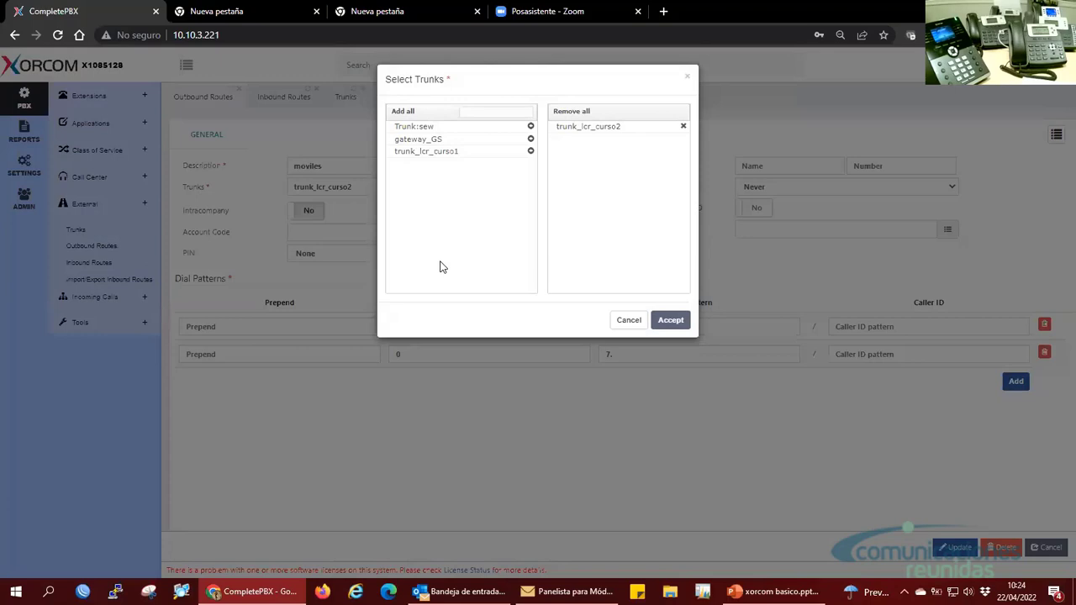
left_click(530, 150)
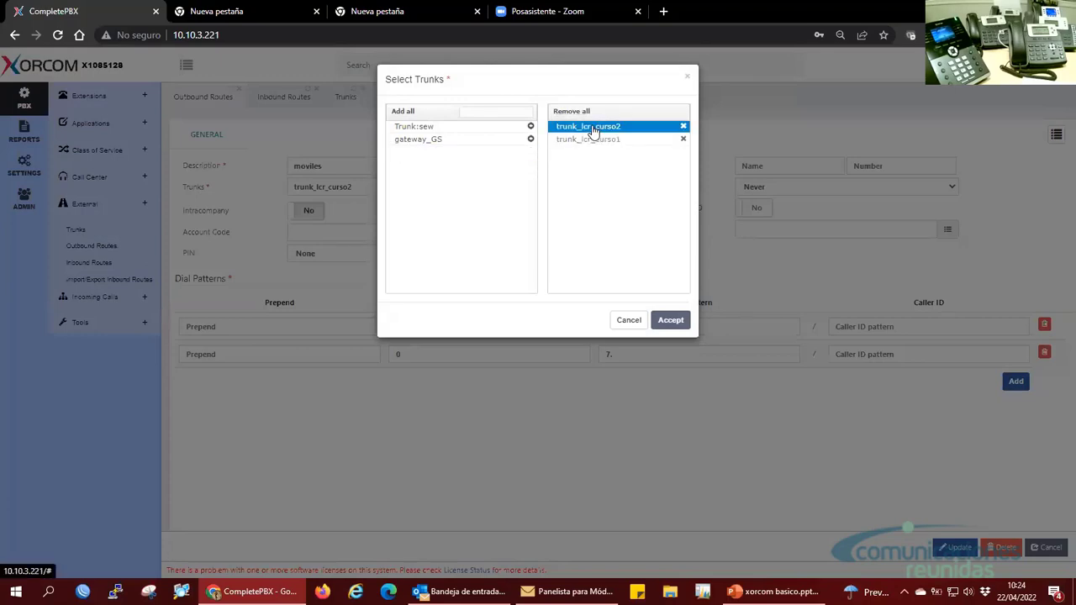
left_click(665, 320)
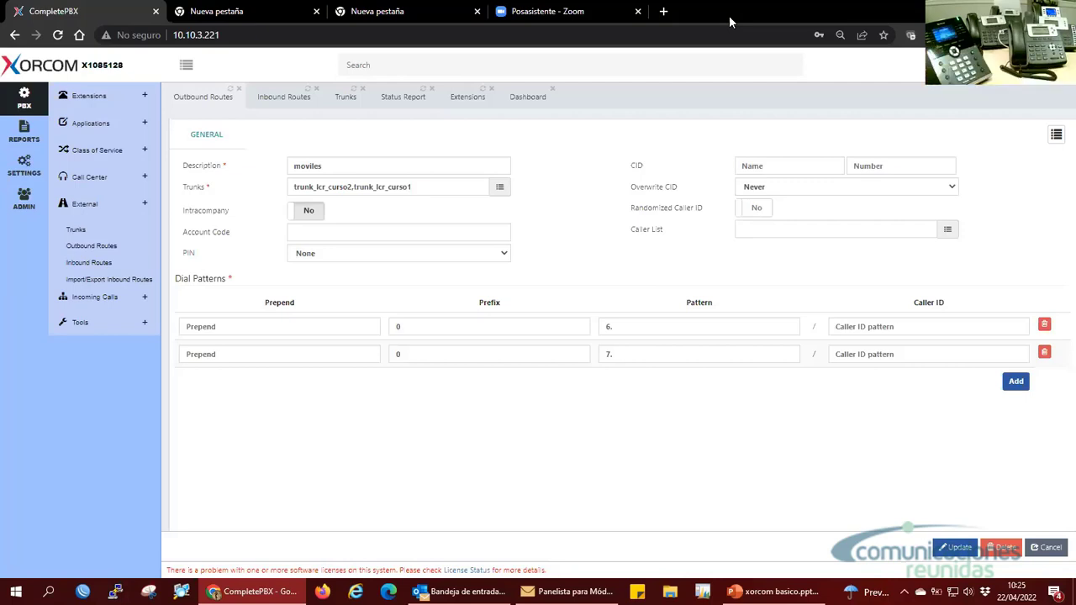
- Change the first moviles pattern from 6. to 6XXXXXXXX and update the route
left_click(645, 326)
key("BackSpace")
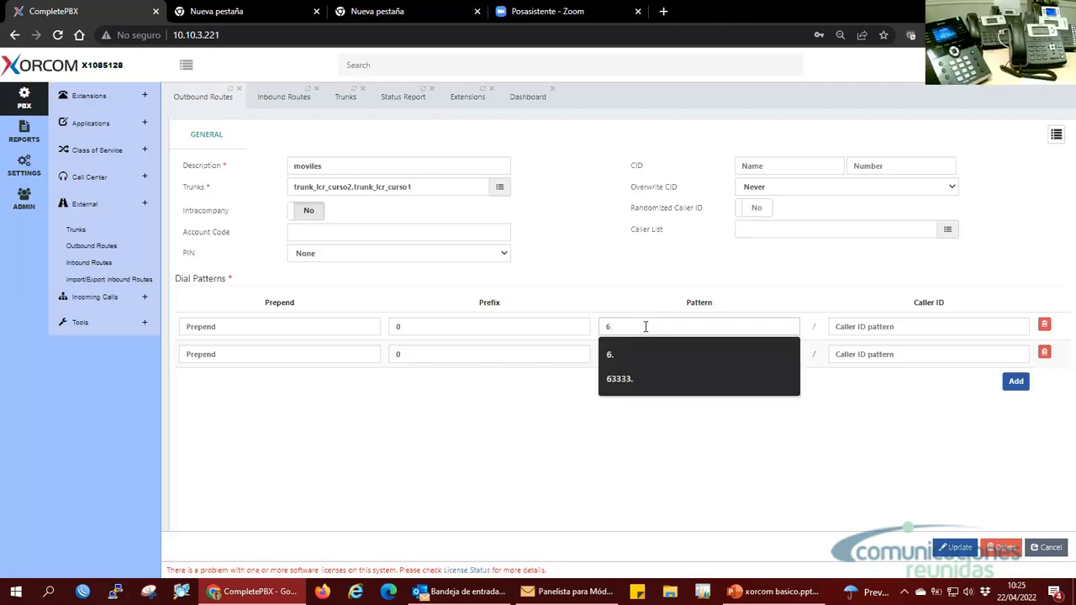
type("XXXXXXXX")
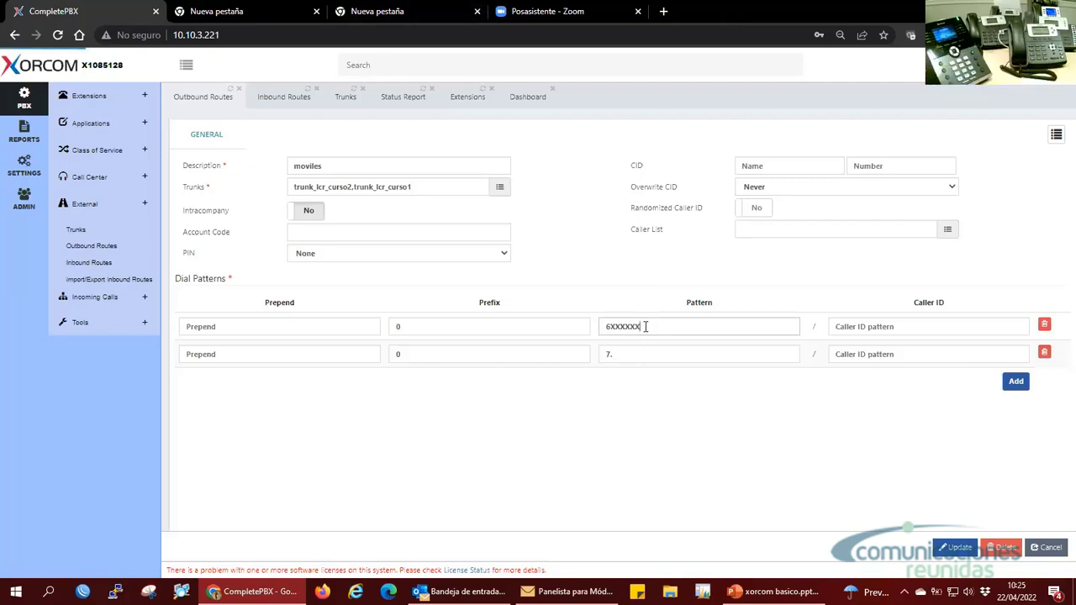
left_click(965, 553)
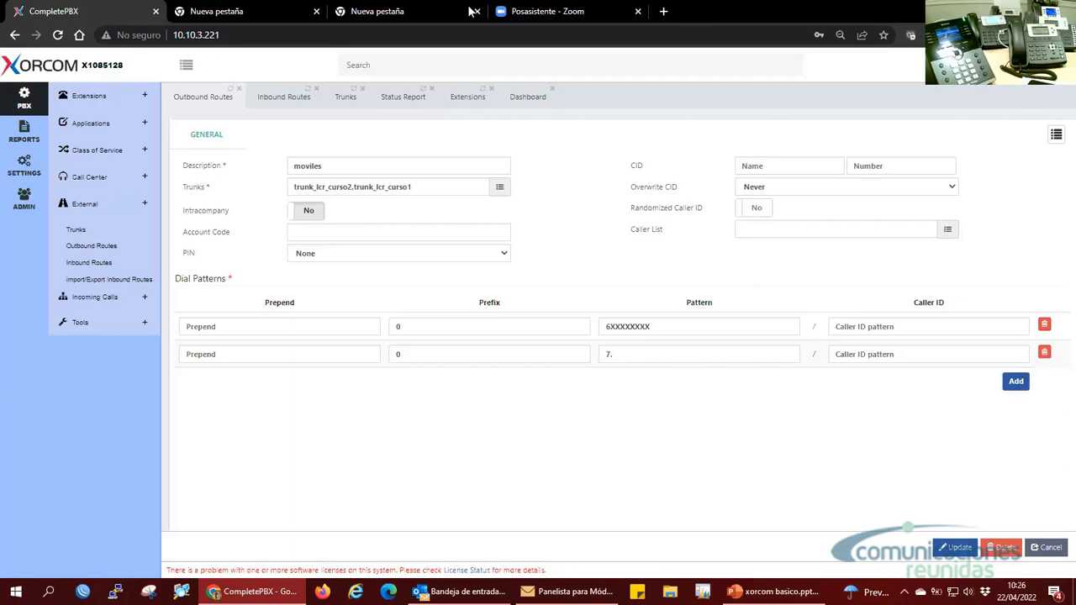
- Go to 10.10.3.238 in a spare tab and log in with the phone's admin username and password
left_click(408, 13)
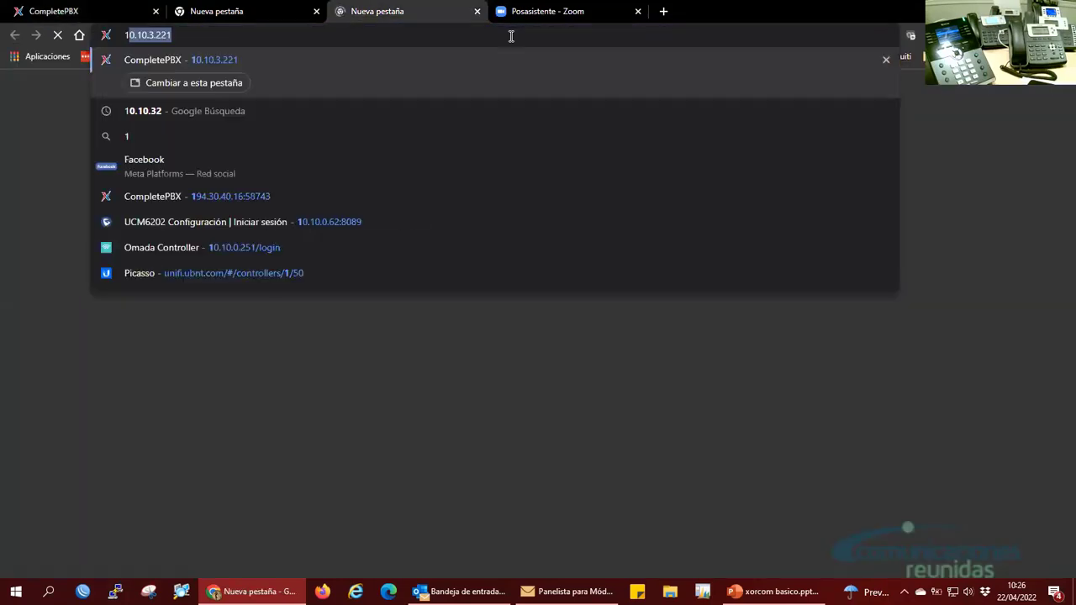
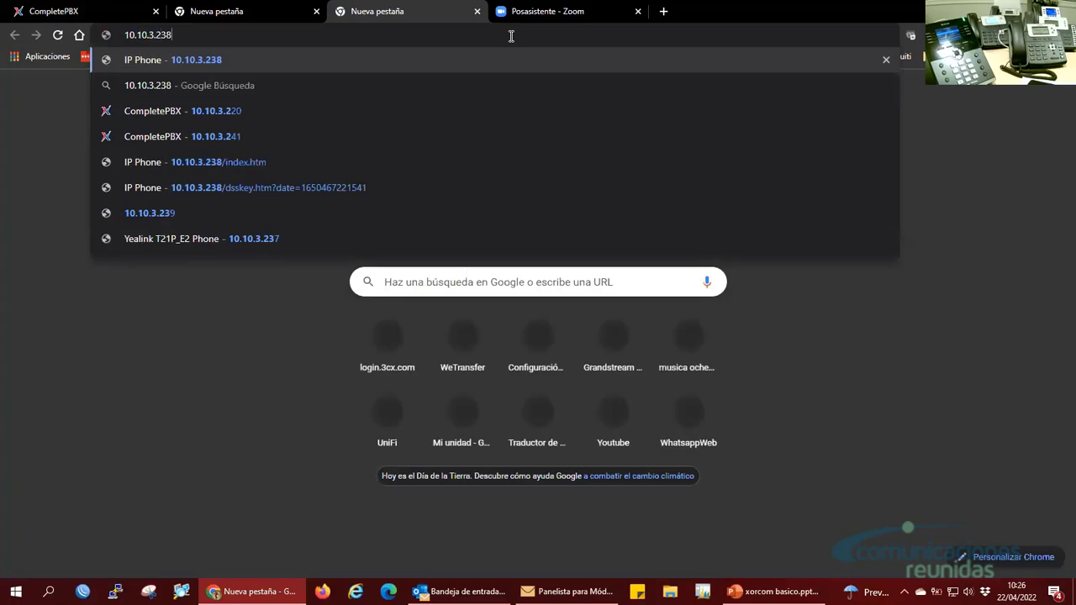
key("Return")
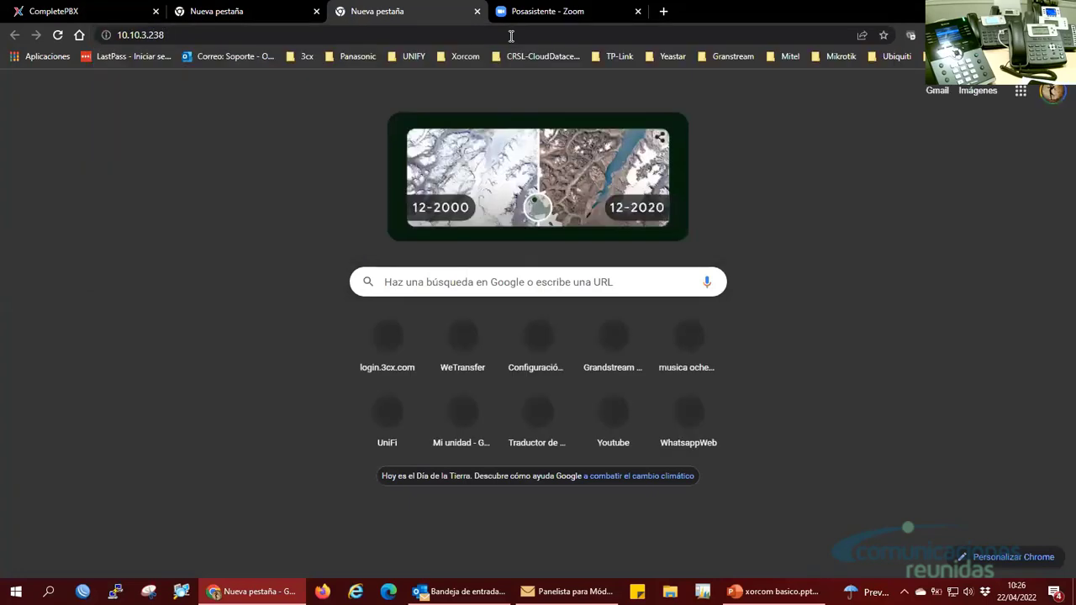
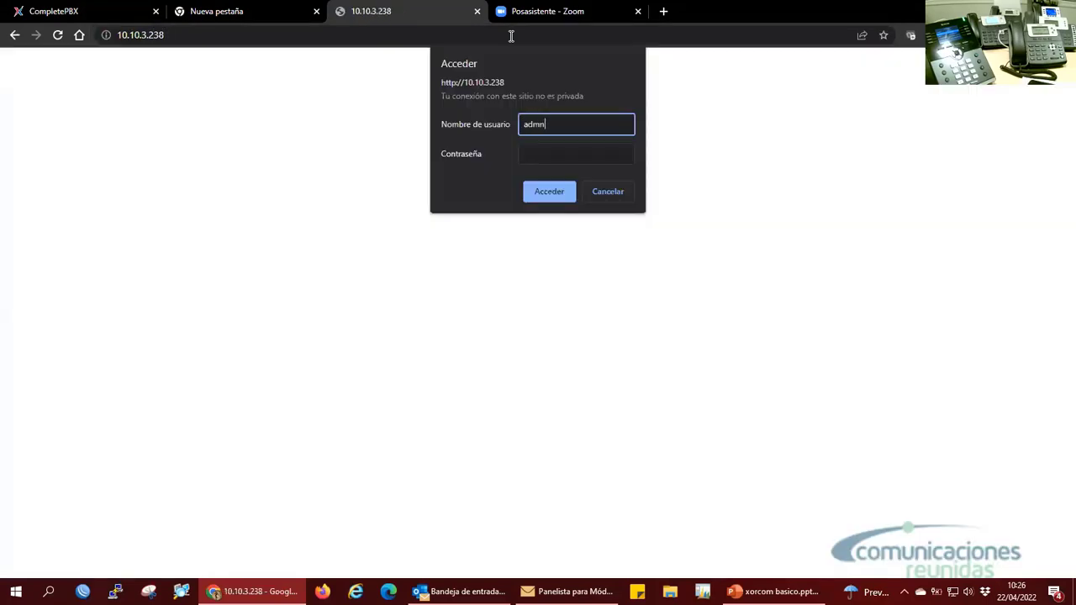
key("Tab")
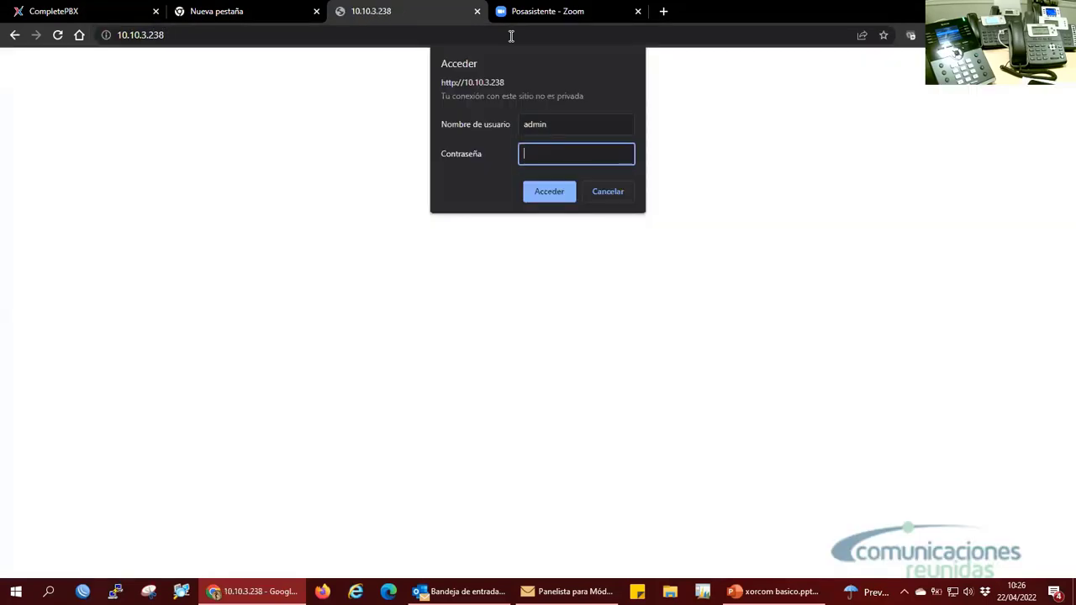
key("Return")
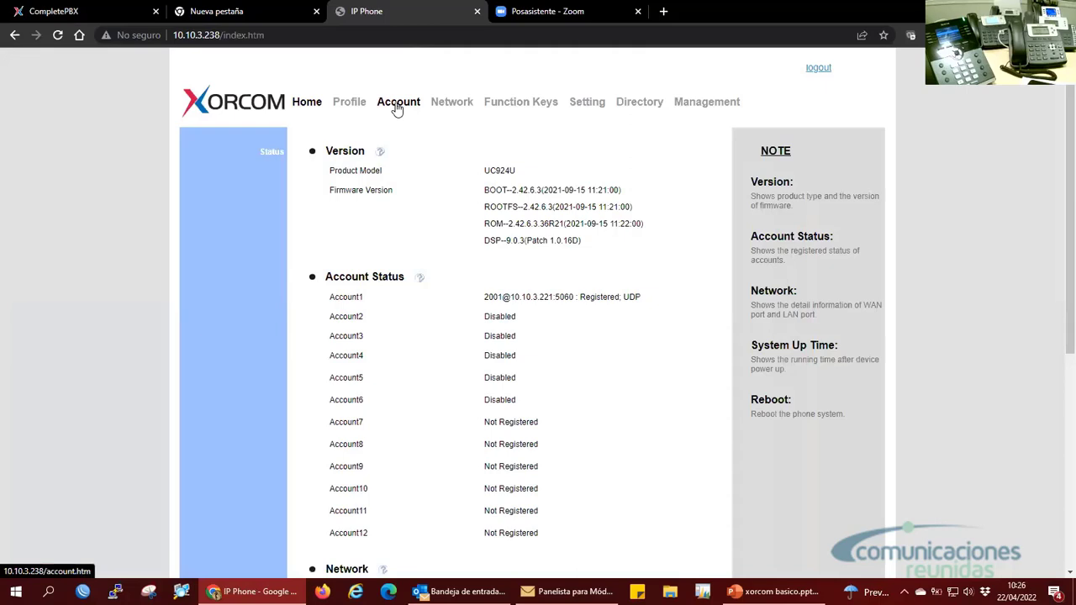
- On the Account page, insert 06xxxxxxxx| before {[x*]+} in Account 1's dial plan and save
left_click(397, 108)
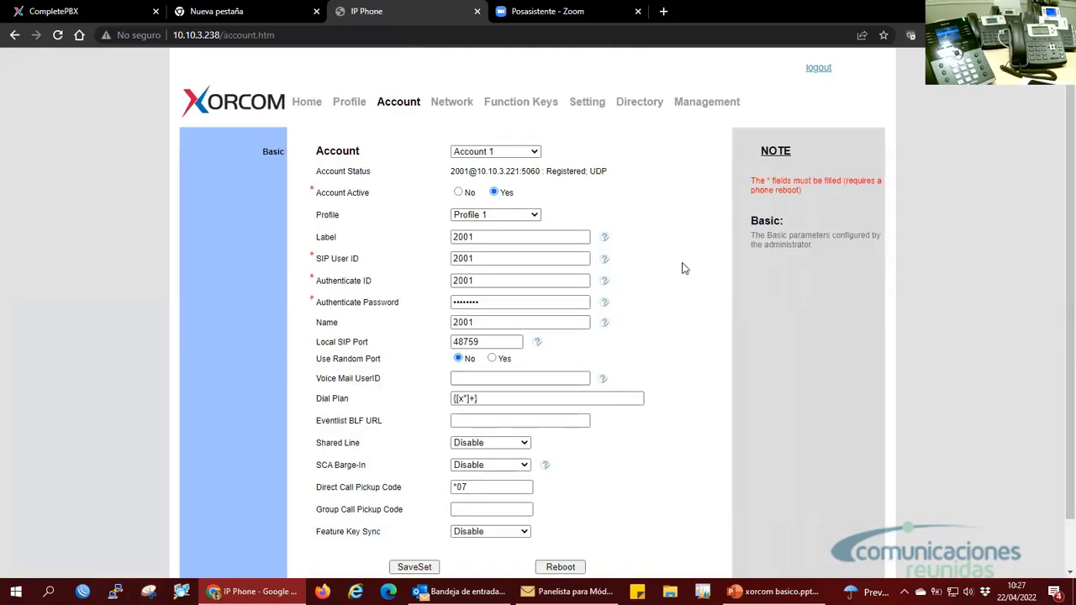
scroll(682, 267, "down", 1)
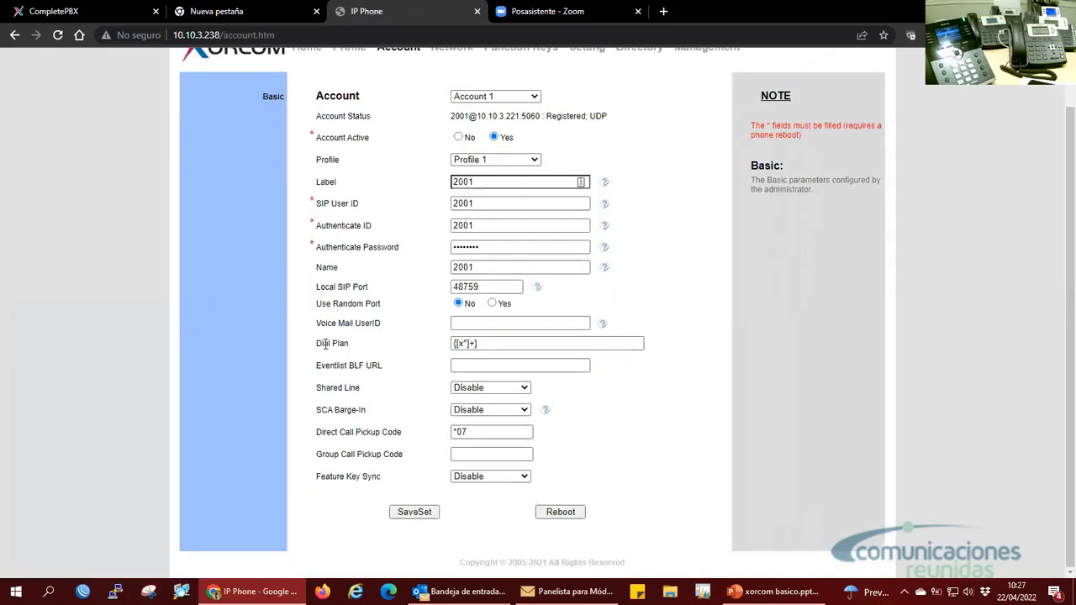
triple_click(500, 344)
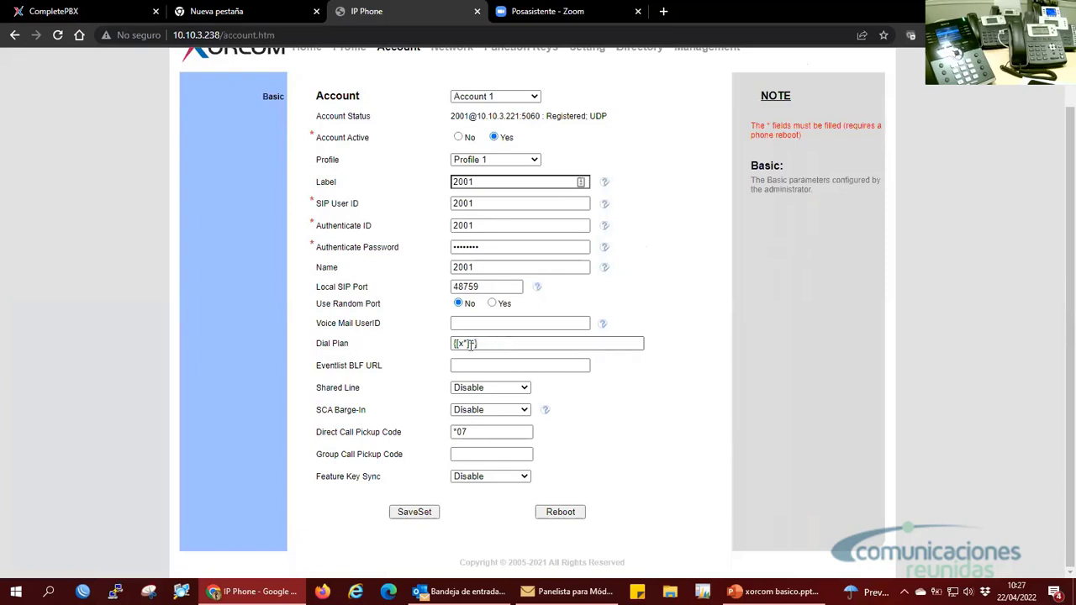
left_click(370, 343)
left_click(500, 343)
type("|")
key("BackSpace")
key("BackSpace")
key("BackSpace")
key("BackSpace")
key("BackSpace")
key("BackSpace")
key("BackSpace")
key("BackSpace")
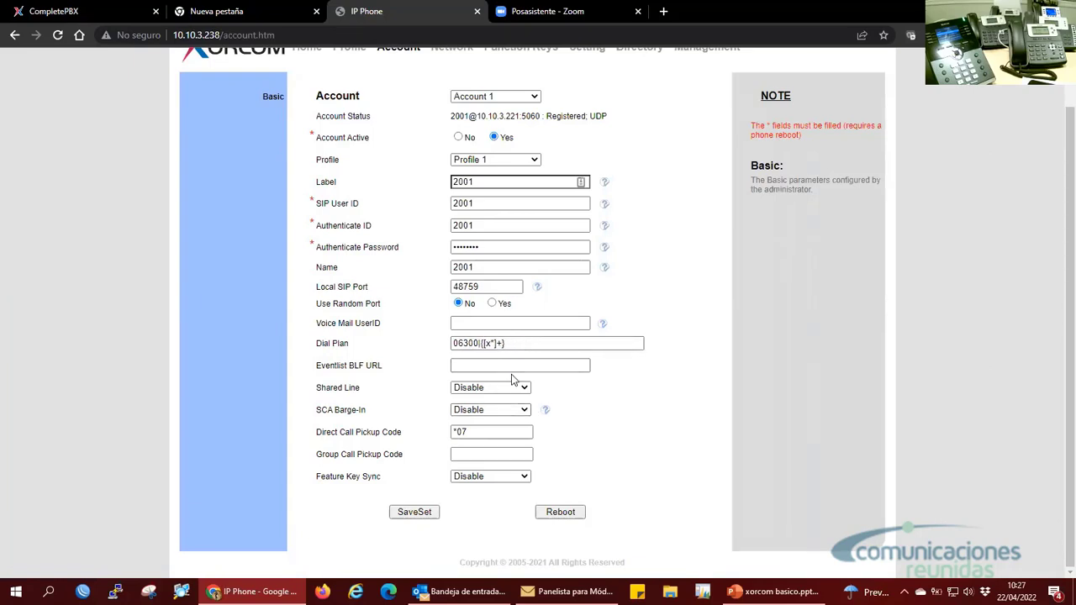
type("xxxxxxxx")
left_click(416, 513)
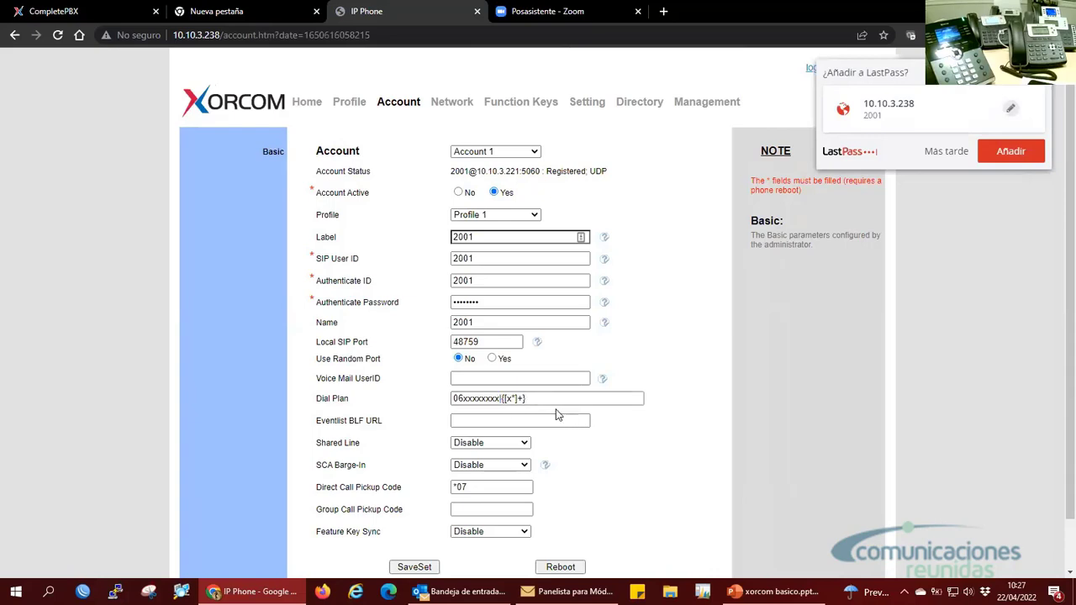
- Revise the dial plan to {06xxxxxxxx}|{[x*]+} and save it with SaveSet
type("x}|{")
left_click(413, 567)
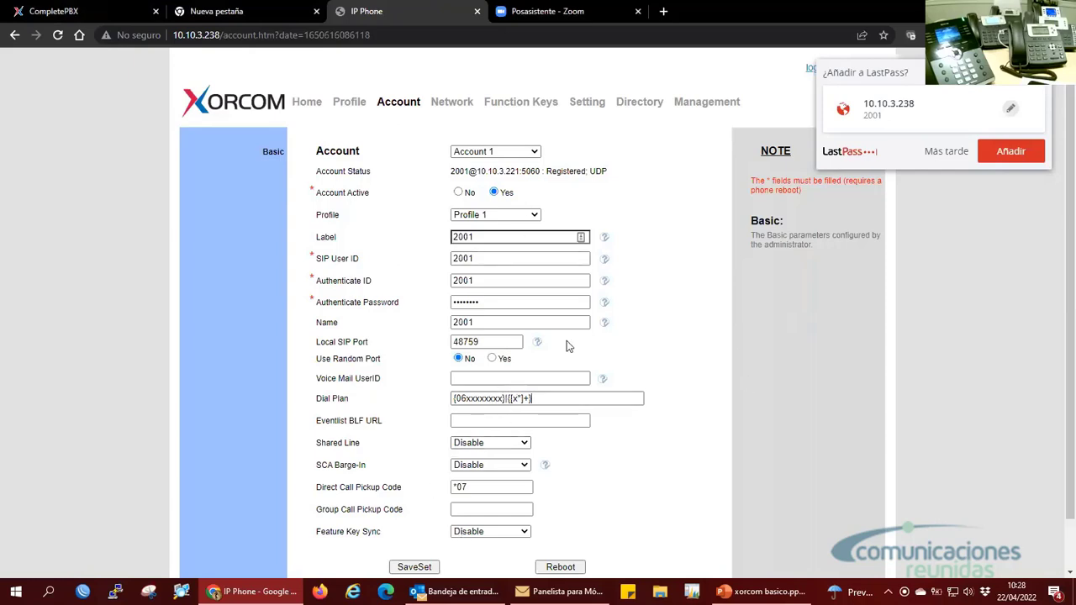
left_click_drag(566, 398, 435, 403)
left_click(676, 387)
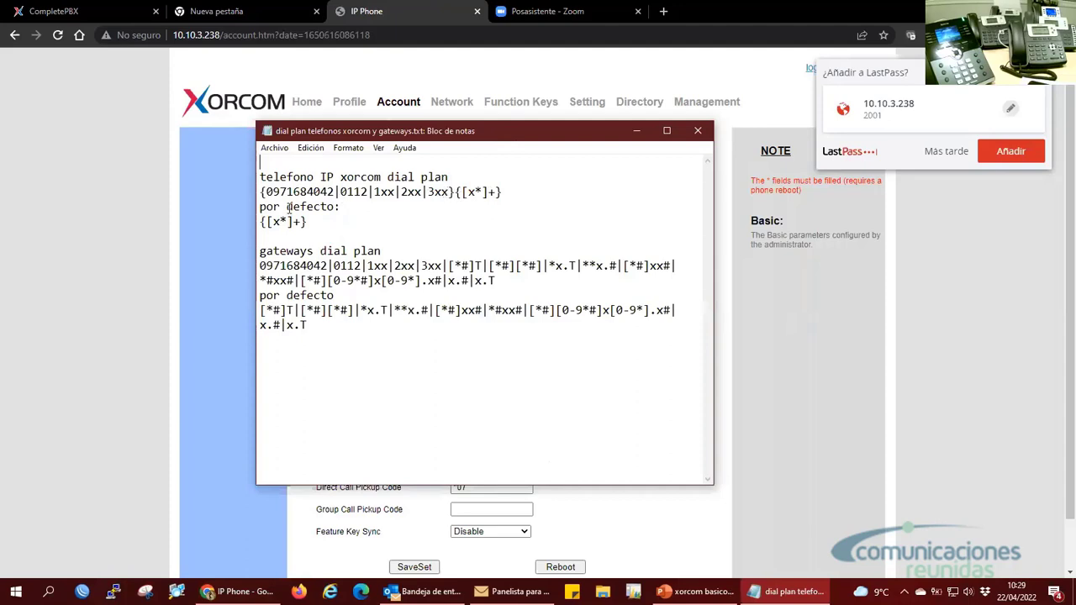
- Select the whole sample Xorcom dial plan line in Notepad, then select the phone's current dial plan value
left_click_drag(266, 191, 334, 192)
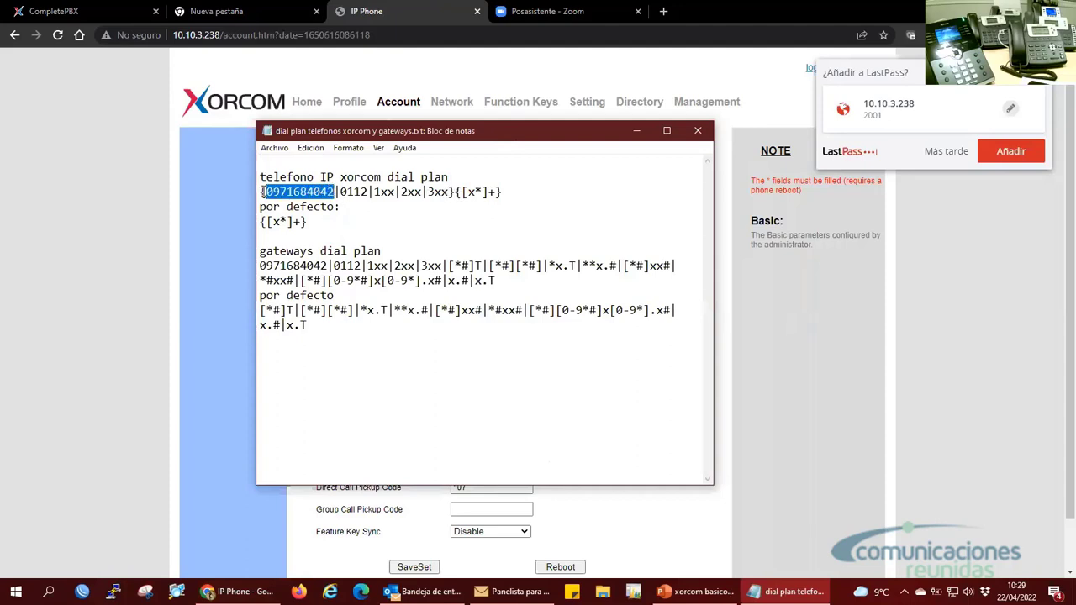
left_click(266, 191)
left_click_drag(257, 190, 279, 190)
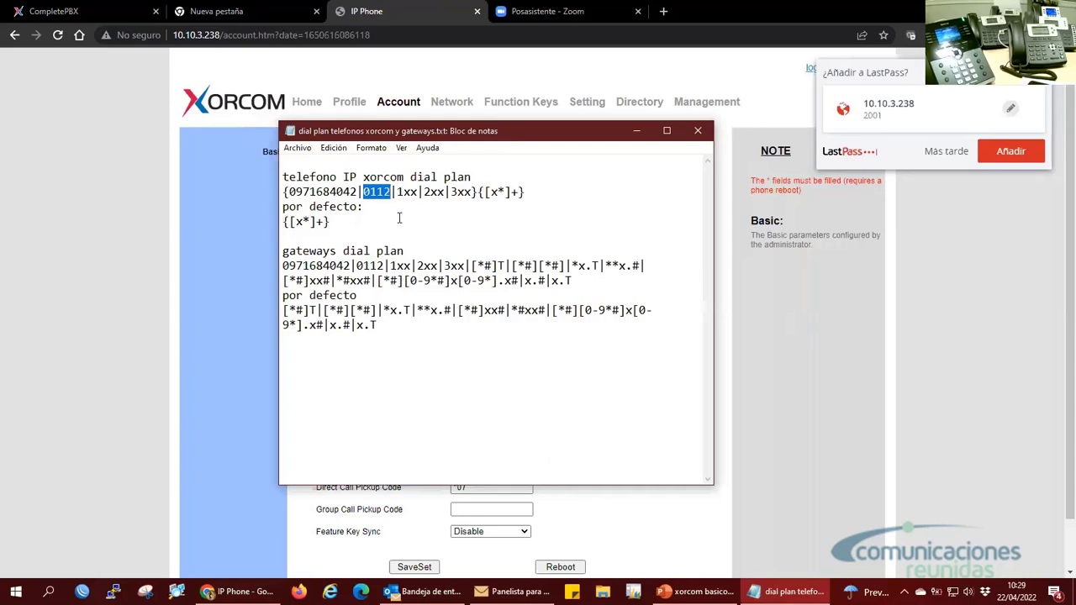
left_click_drag(396, 192, 472, 192)
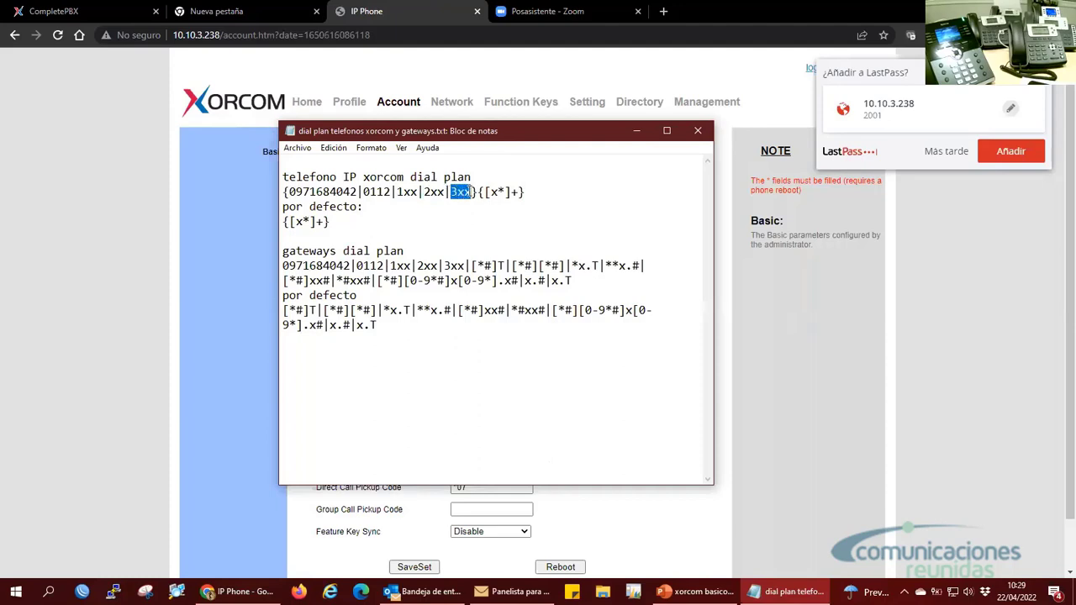
left_click(453, 221)
left_click_drag(387, 192, 289, 192)
left_click(481, 232)
left_click_drag(531, 192, 289, 192)
left_click(529, 192)
left_click_drag(531, 191, 279, 198)
key("ctrl+c")
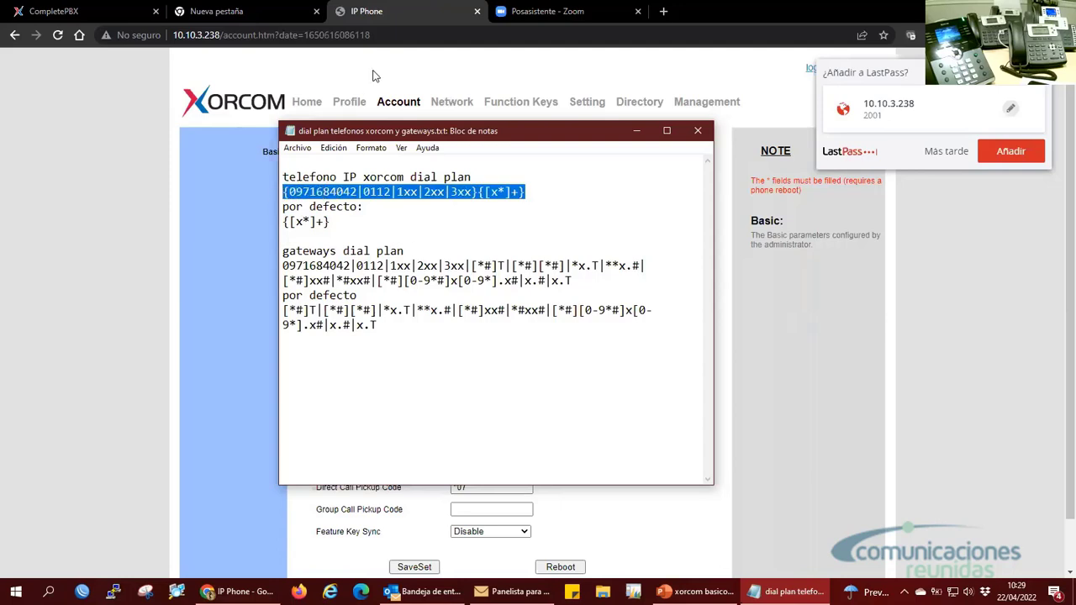
left_click(226, 130)
left_click_drag(560, 395, 420, 396)
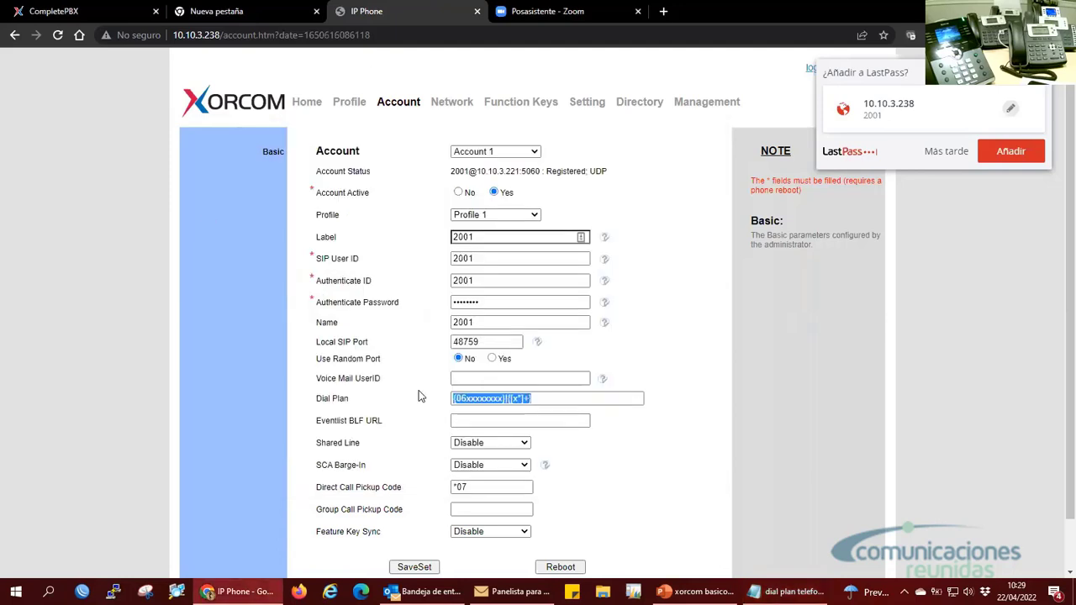
- Paste the sample plan, substitute a local mobile number, drop 1xx and 3xx, widen 2xx to 2xxx, save
key("ctrl+v")
left_click_drag(507, 398, 461, 398)
type("300432200")
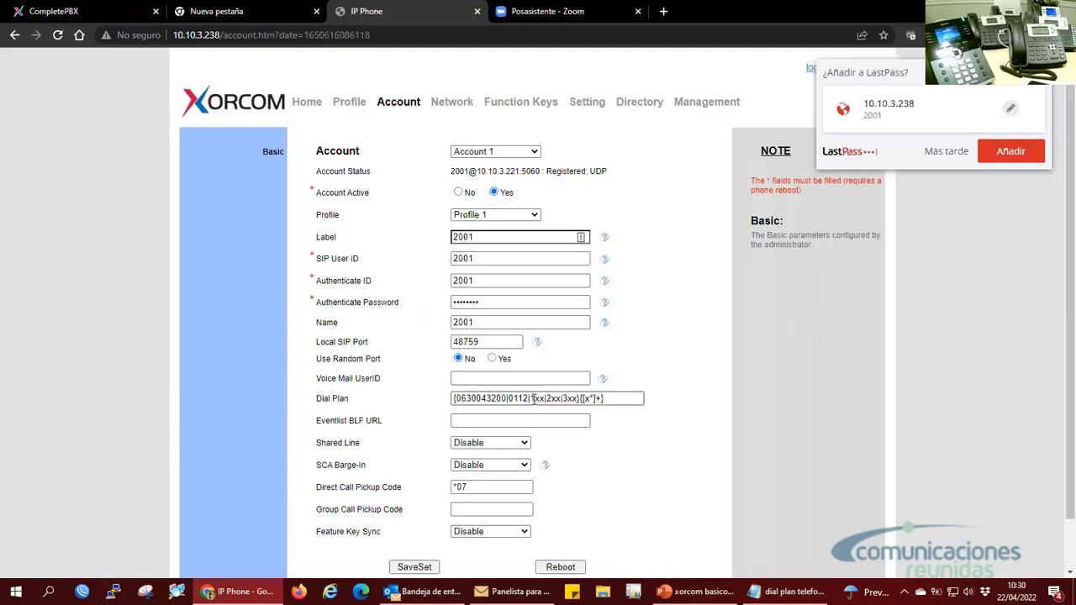
left_click_drag(529, 399, 543, 398)
key("BackSpace")
key("BackSpace")
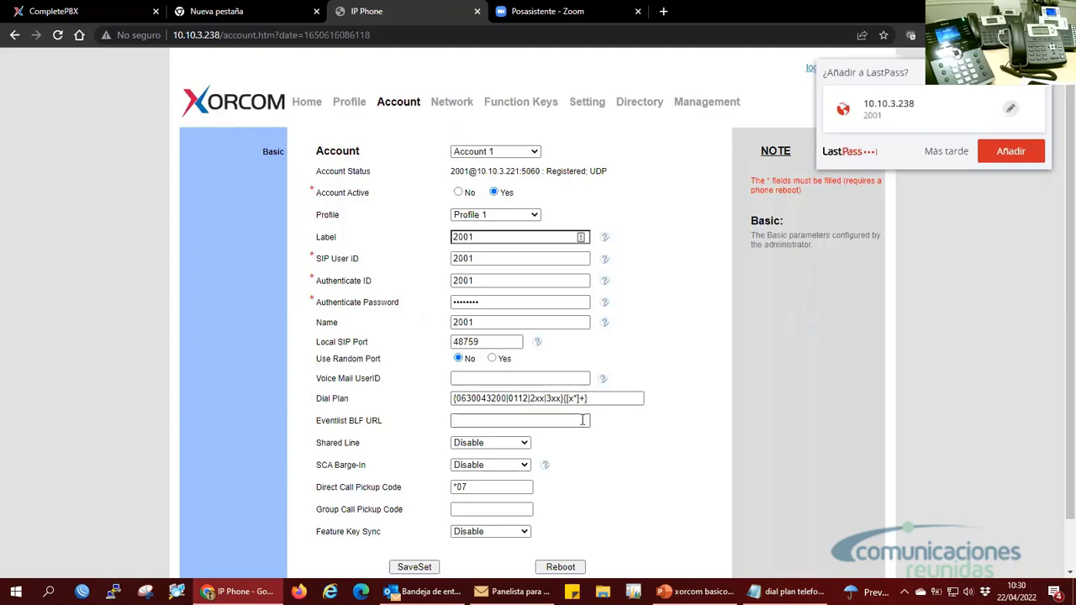
key("Right")
type("x")
key("BackSpace")
key("BackSpace")
key("BackSpace")
key("BackSpace")
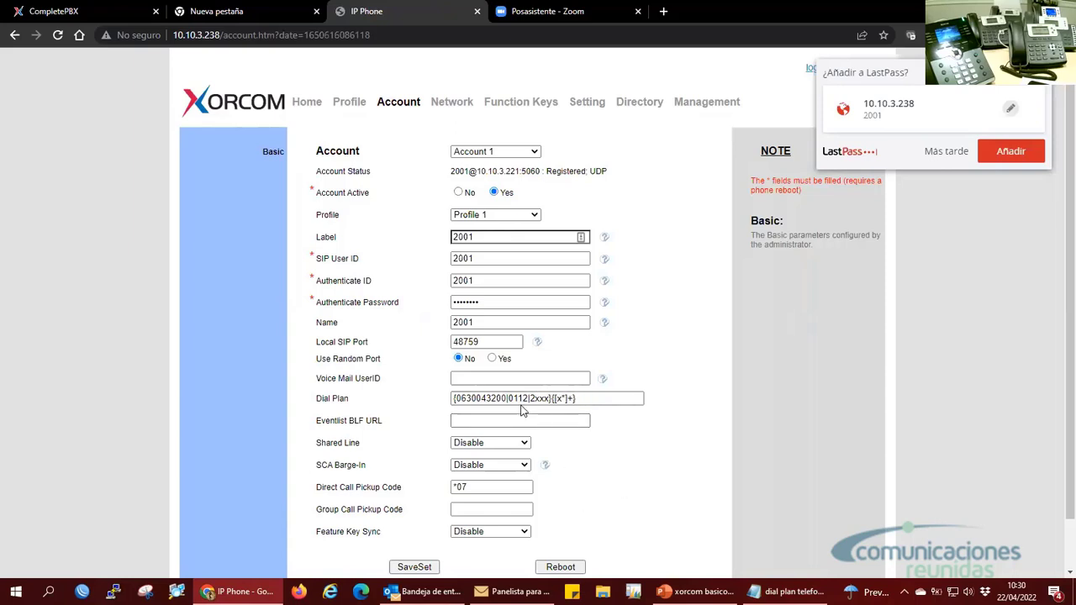
left_click(412, 566)
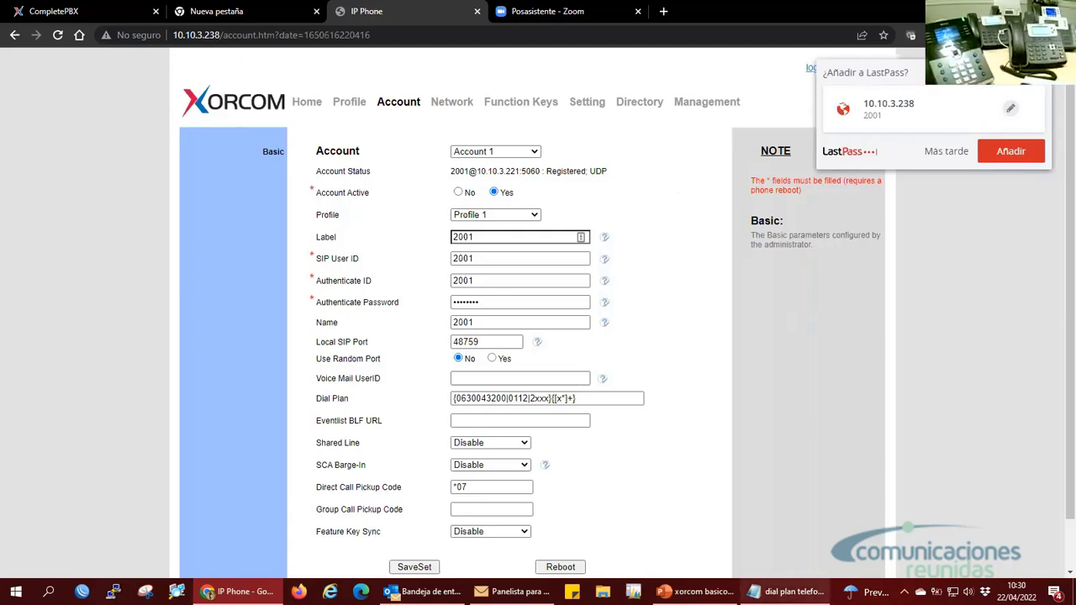
- Restore the notes, add blank lines before the 'por defecto' gateway plan, then minimize Notepad
left_click(787, 591)
left_click_drag(284, 251, 388, 250)
left_click(467, 372)
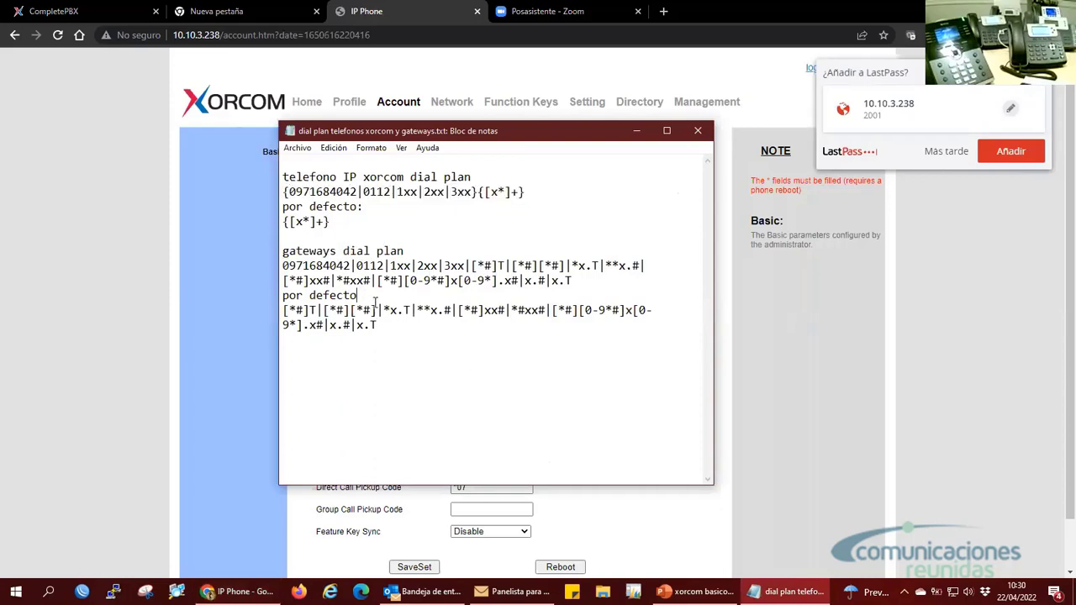
left_click(570, 281)
key("Return")
key("Return")
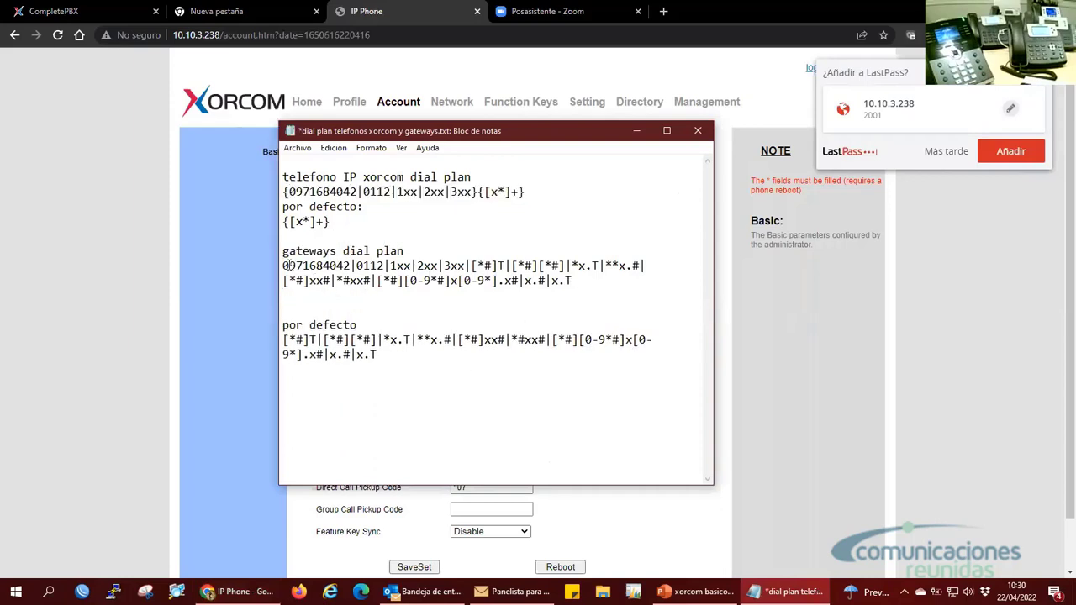
left_click_drag(285, 266, 366, 266)
left_click(410, 282)
double_click(414, 265)
left_click(636, 131)
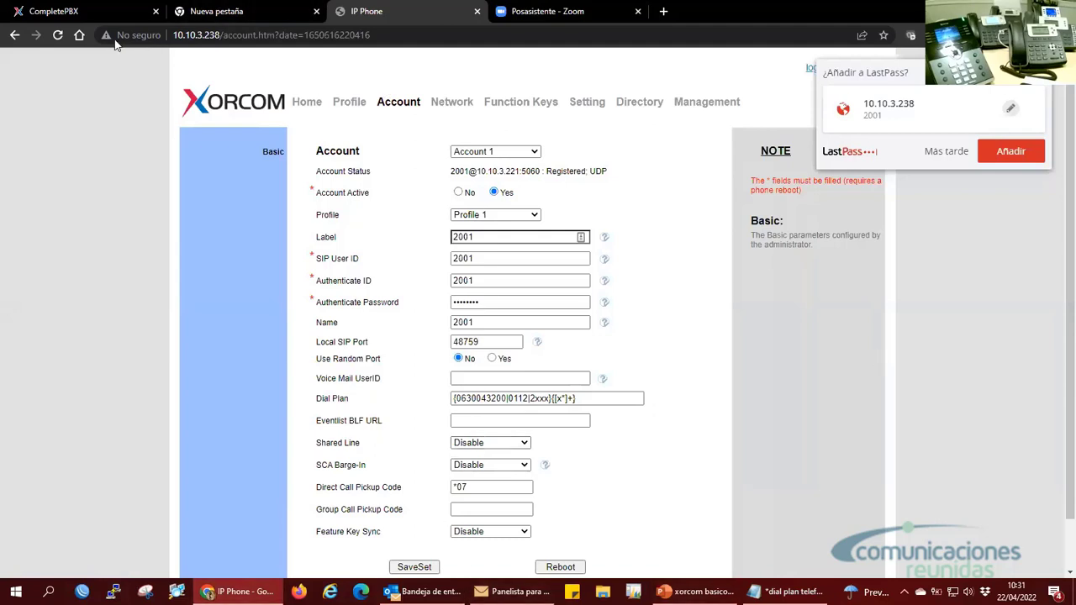
- Replace the moviles route's first dial pattern with 6. and save the route
left_click(63, 11)
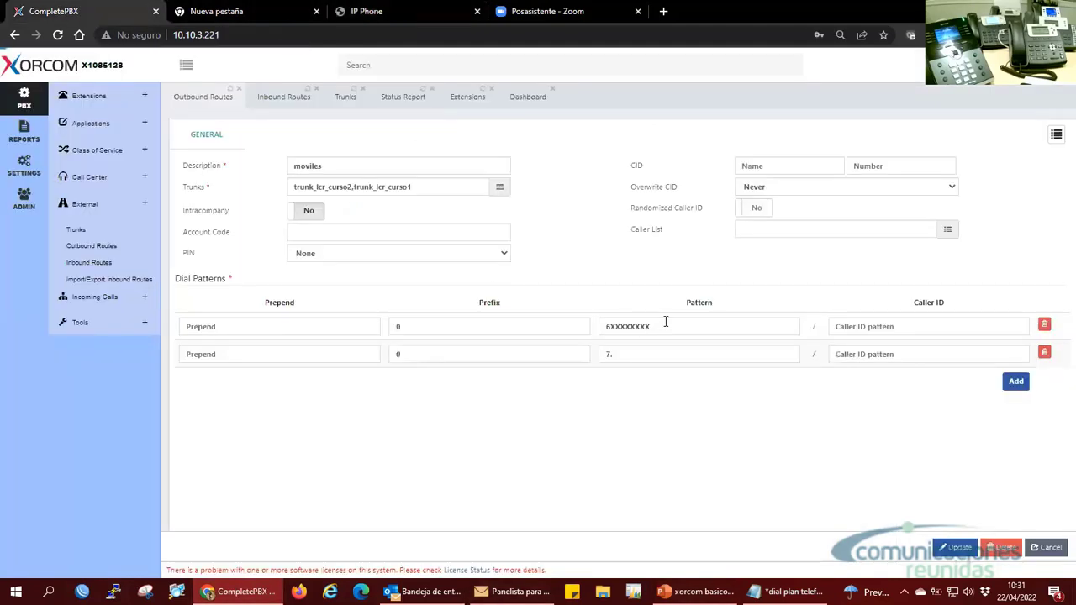
left_click(610, 327)
double_click(721, 327)
type("6.")
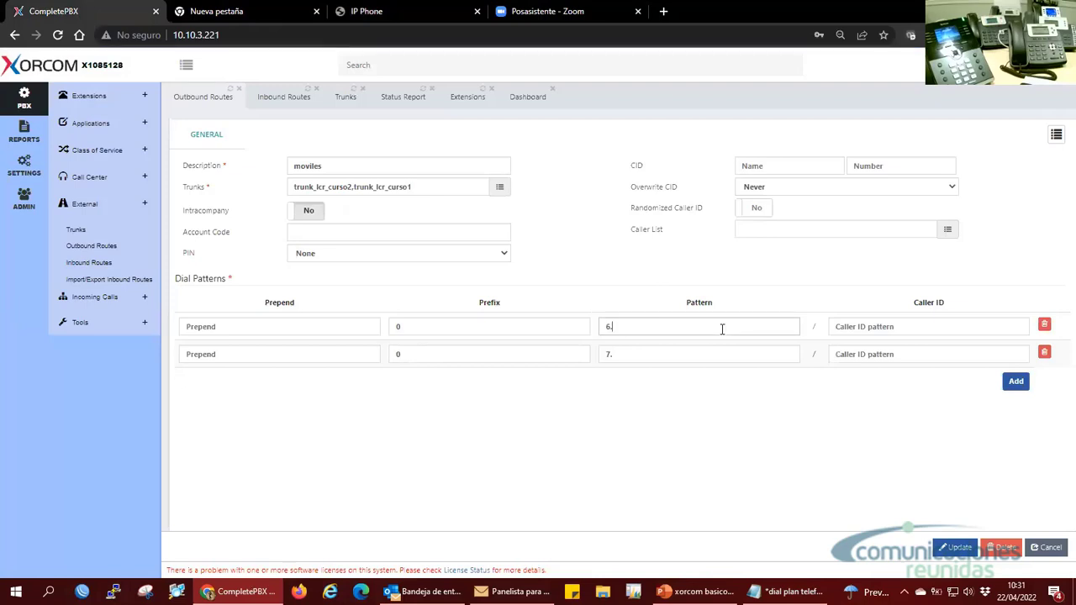
left_click(947, 548)
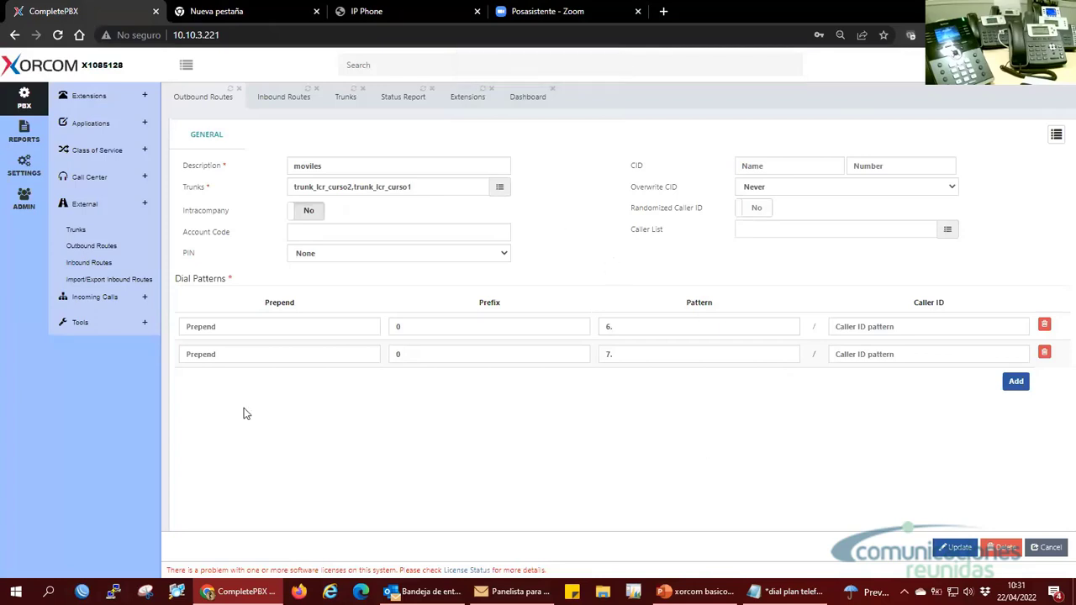
- Go to ADMIN > Admin > Backup & Restore to get a blank new-backup form
left_click(24, 200)
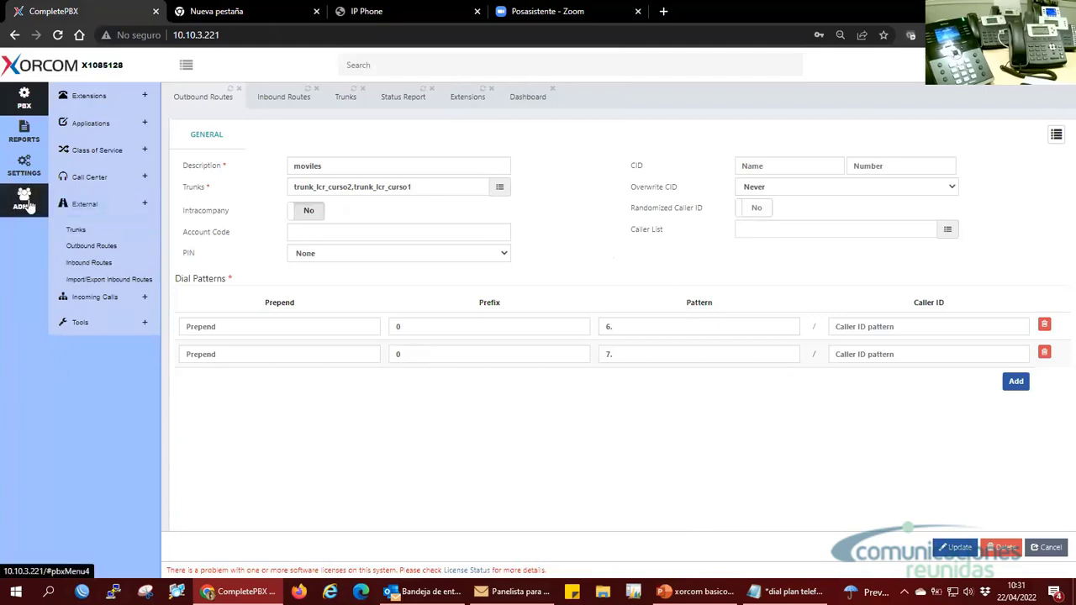
left_click(94, 95)
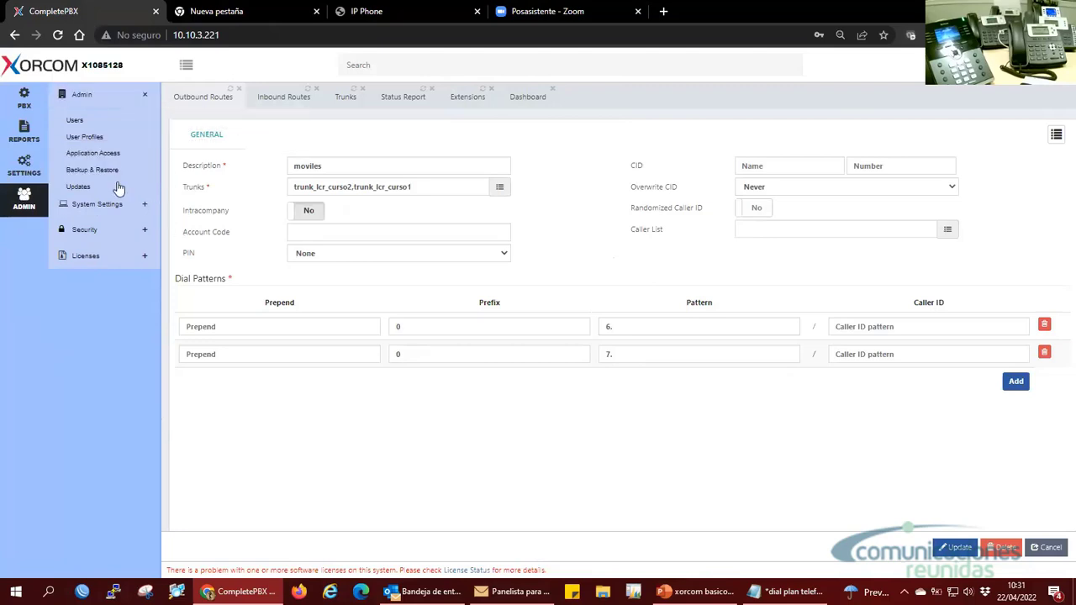
left_click(120, 173)
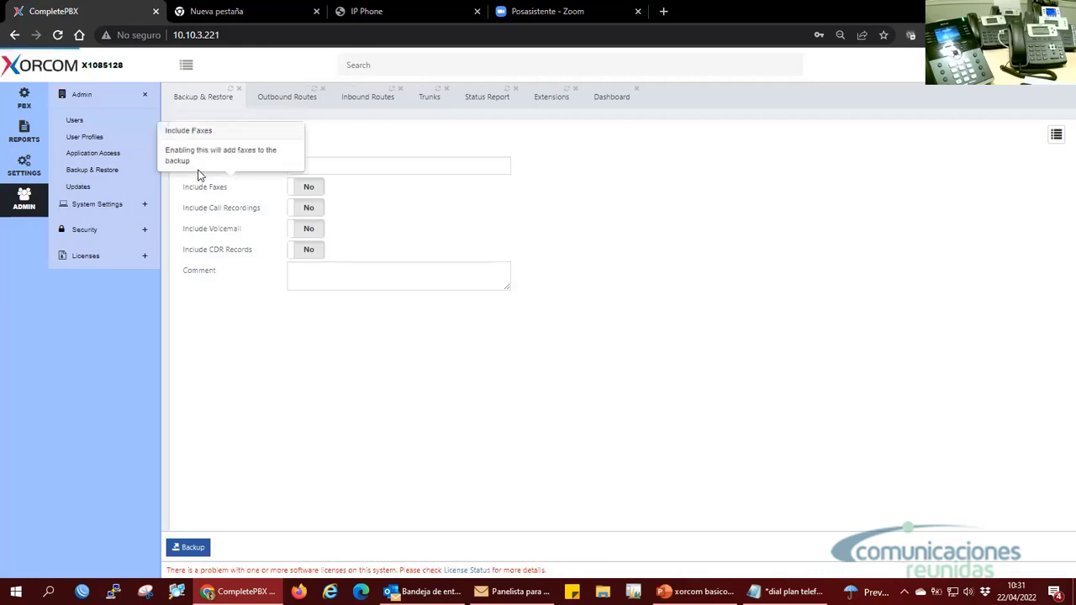
- Name the new backup backup_curso_viernes
left_click(312, 166)
type("ba")
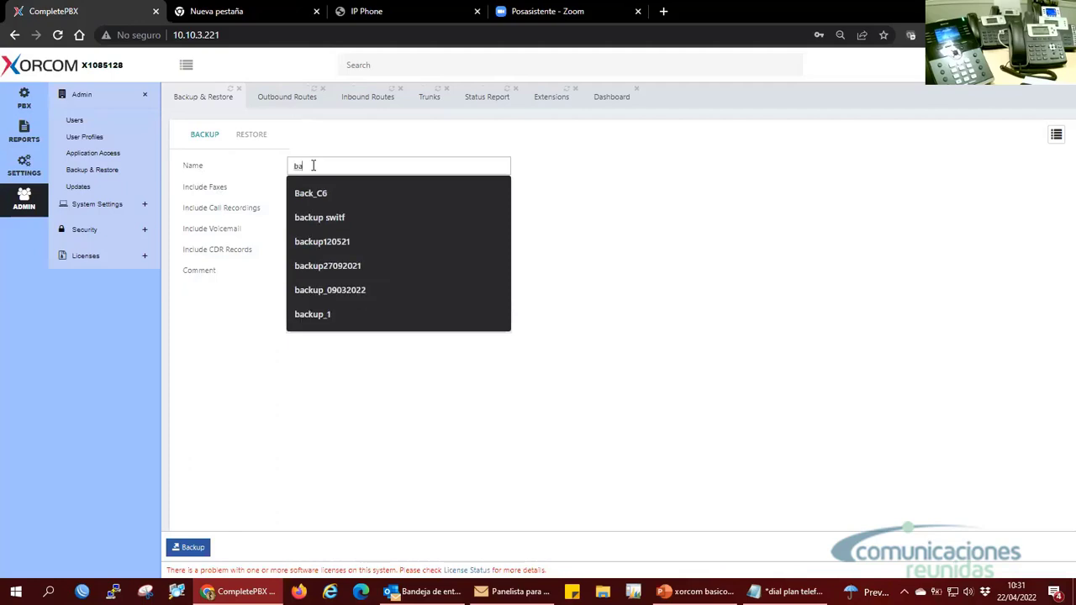
key("Down")
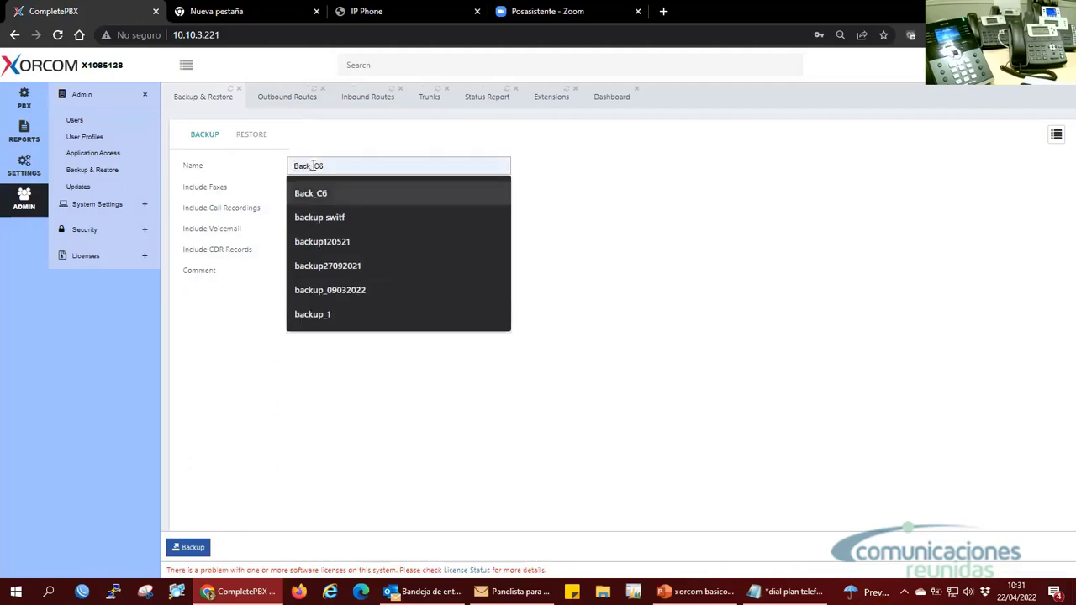
key("Down")
key("Return")
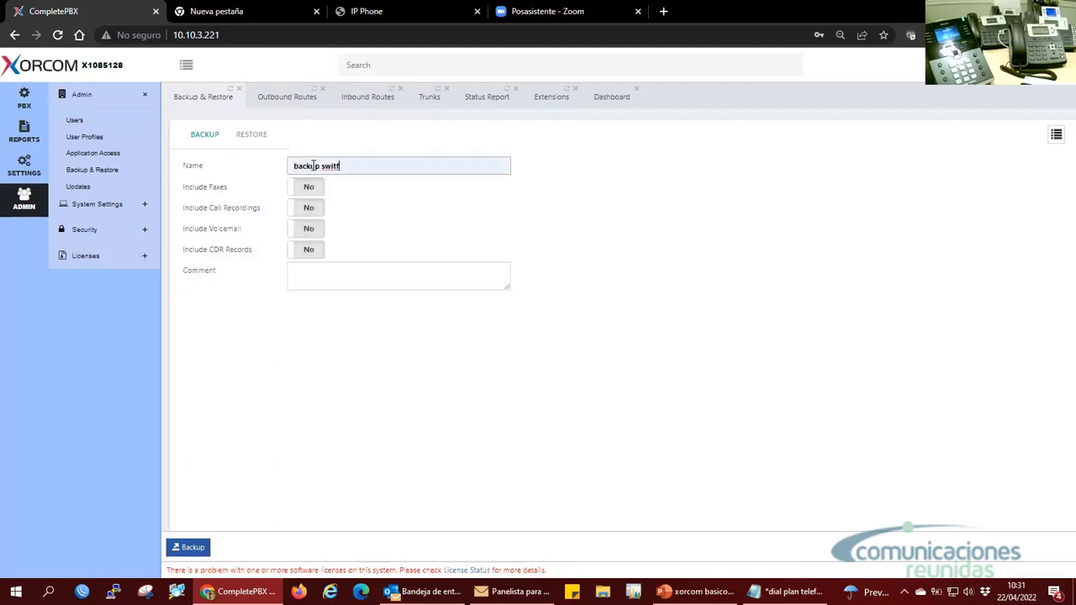
left_click_drag(317, 165, 350, 164)
key("BackSpace")
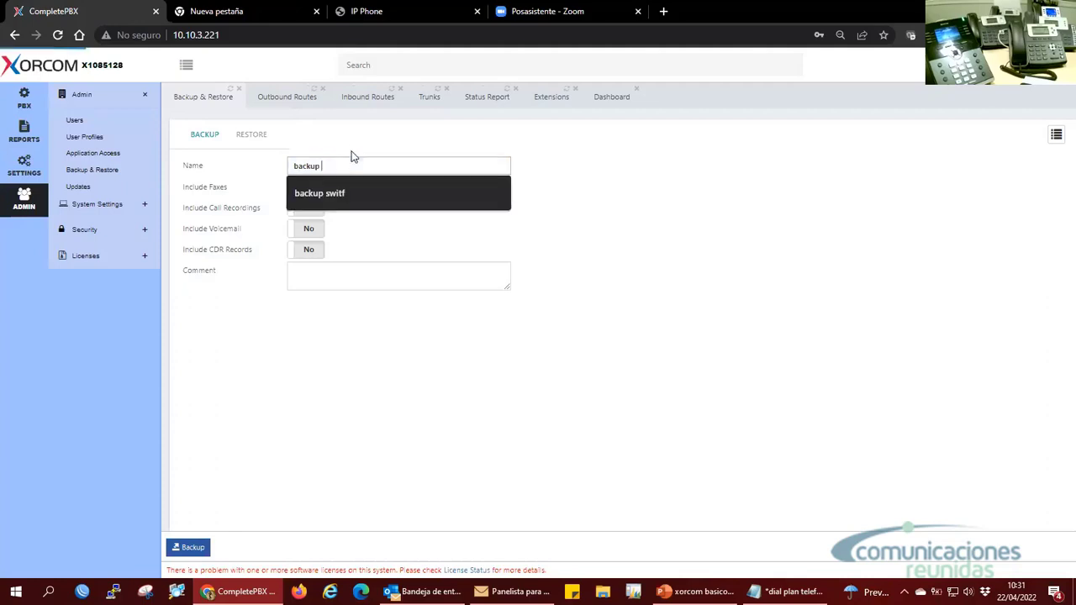
type("_")
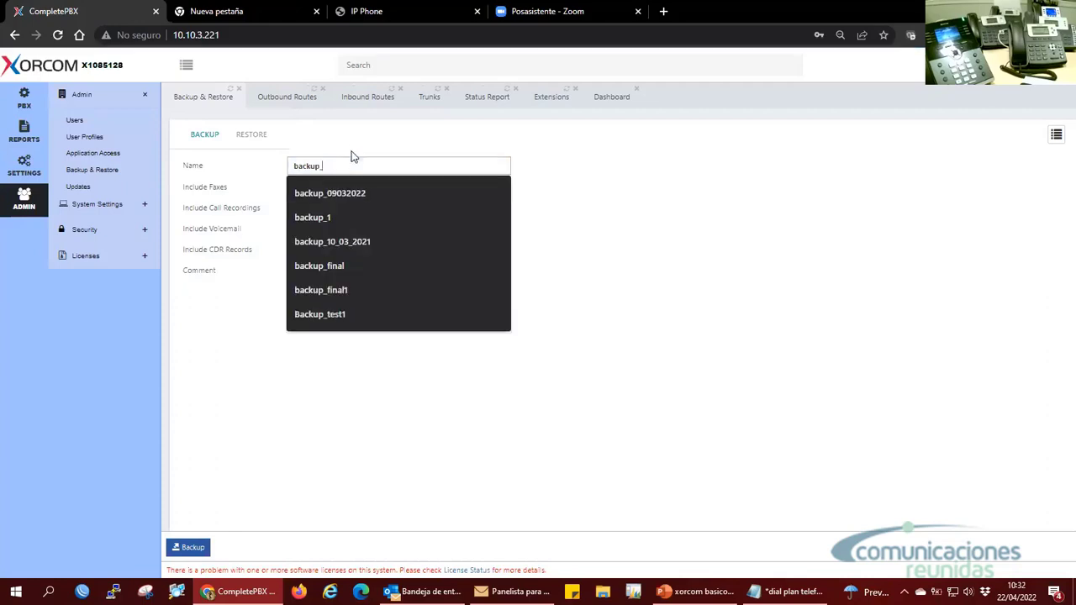
type("curso_viernes")
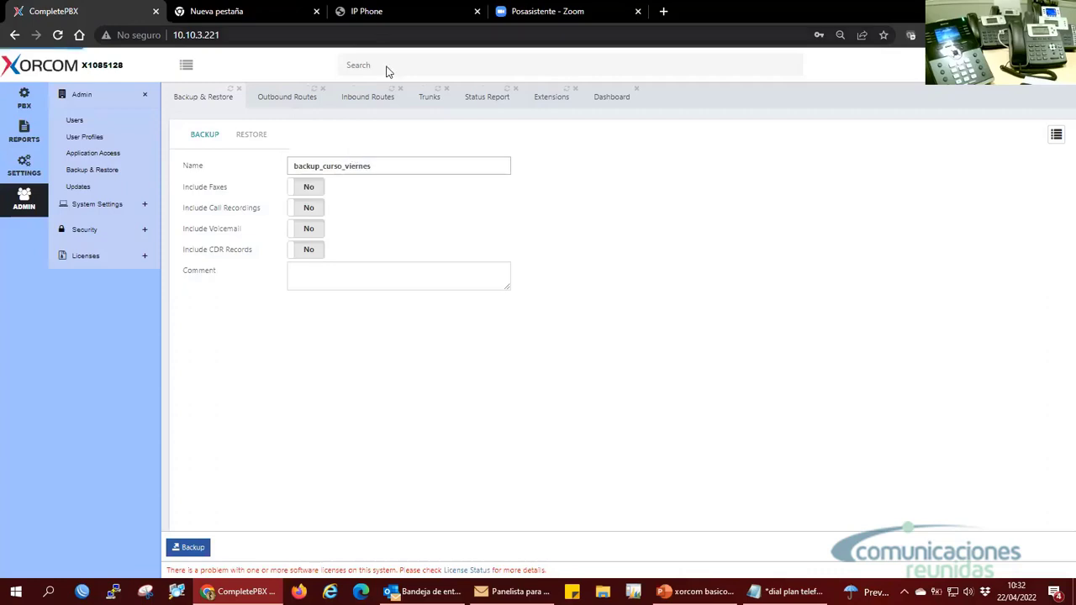
- Add a backup comment describing the outbound route change ('... de ruta saliente')
left_click(414, 276)
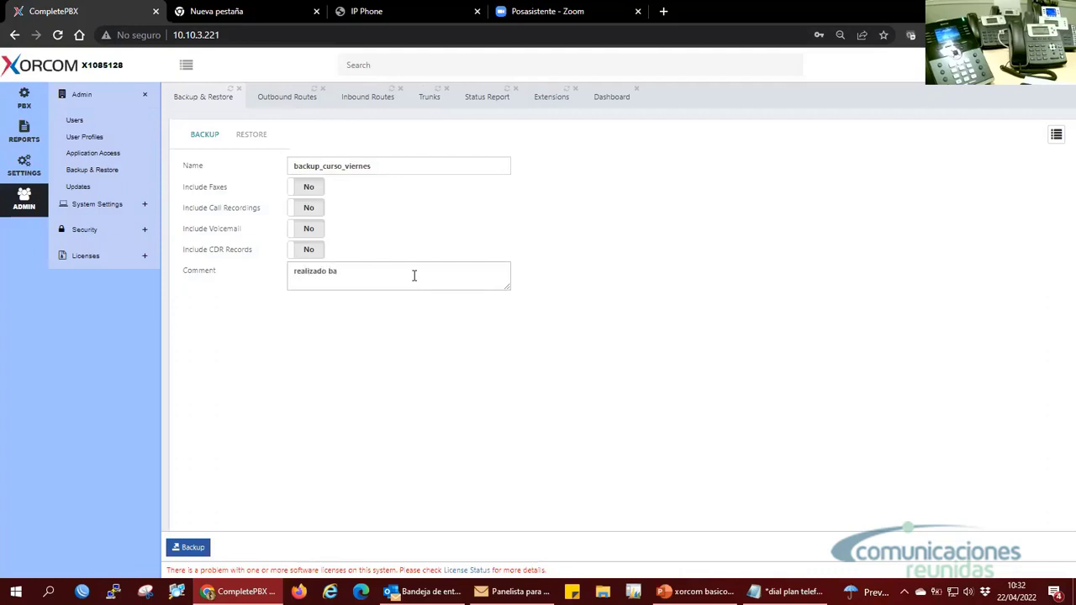
type("realizado baac")
key("BackSpace")
key("BackSpace")
type("ckup 22/04/2022")
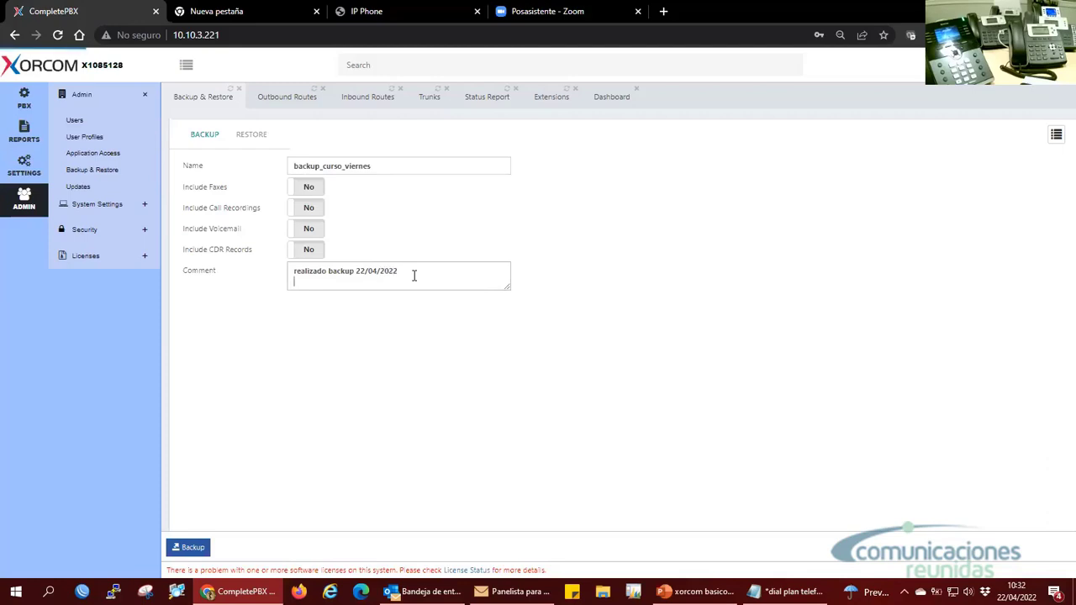
type("cambo")
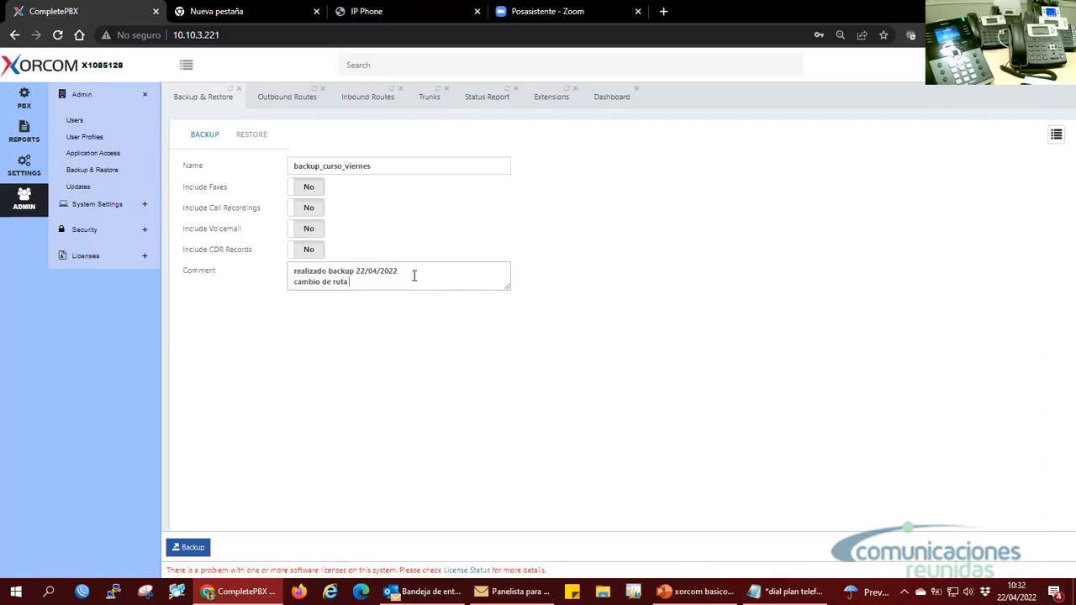
type("de ruta saliente")
- Set the faxes, call recordings, voicemail and CDR include options to Yes
mouse_move(196, 192)
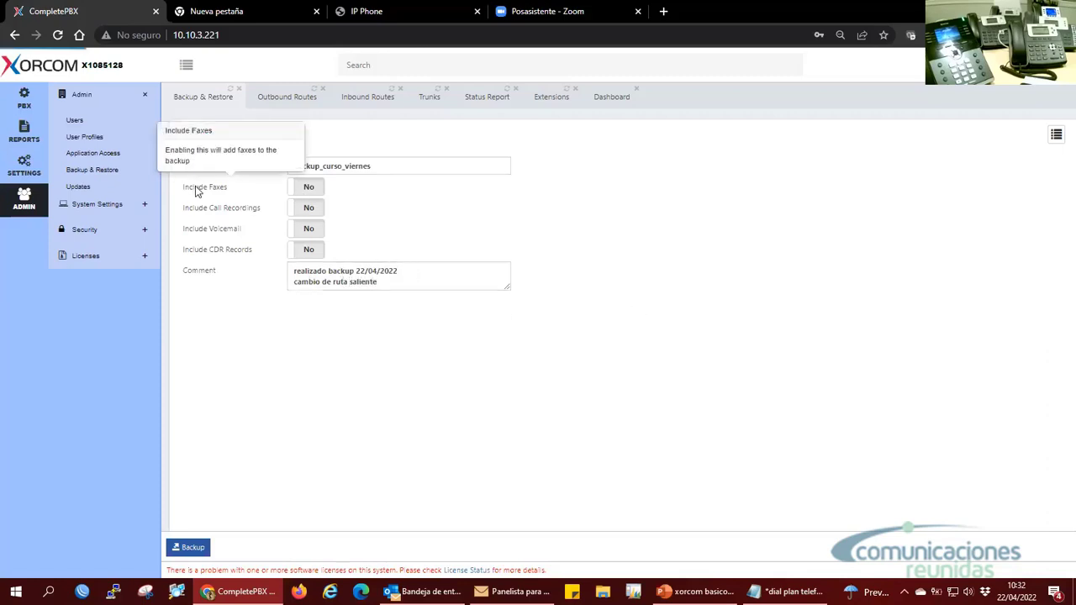
left_click(308, 187)
left_click(313, 209)
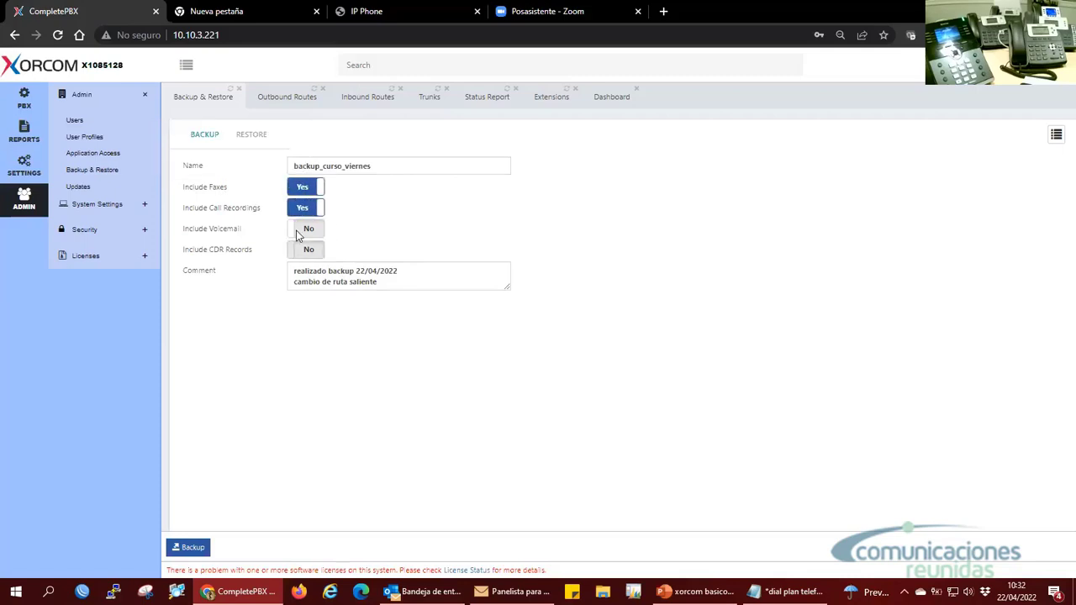
left_click(305, 229)
left_click(306, 249)
mouse_move(229, 240)
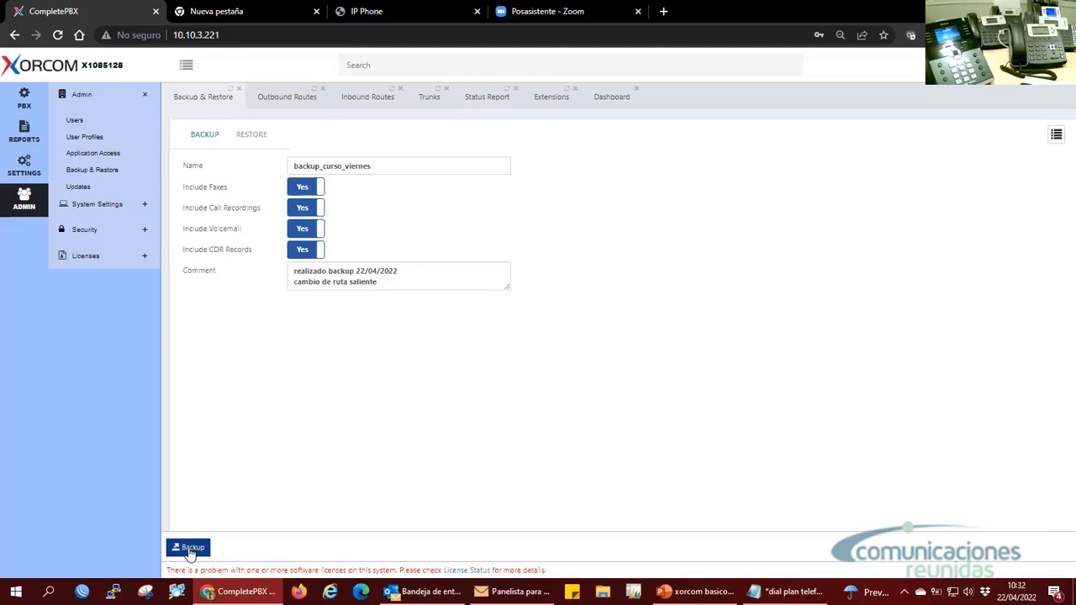
- Create the backup, then open backup_curso_viernes from the saved backups list
left_click(190, 551)
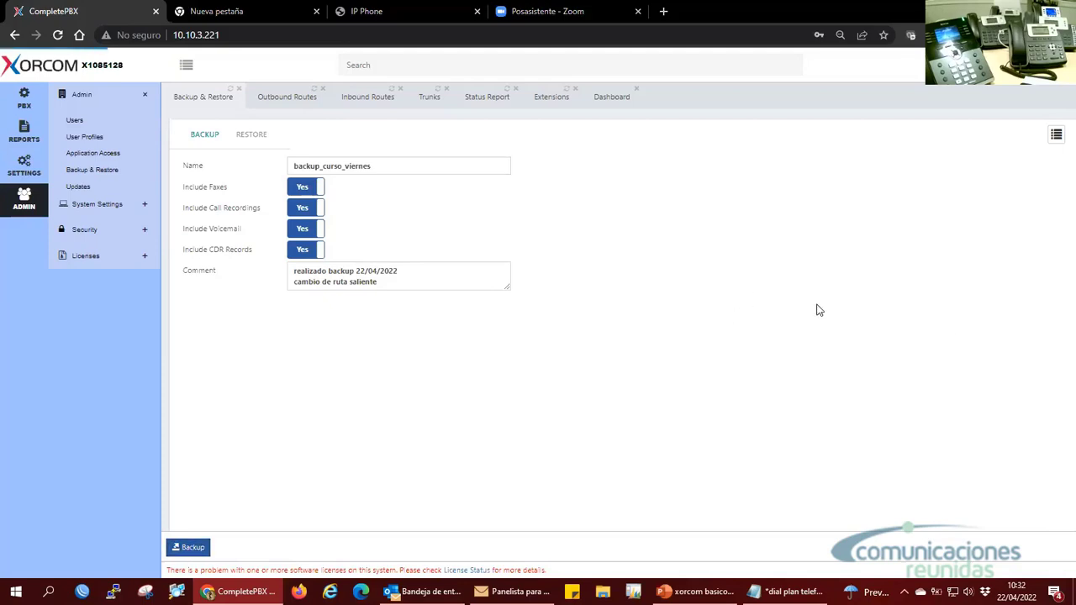
left_click(190, 547)
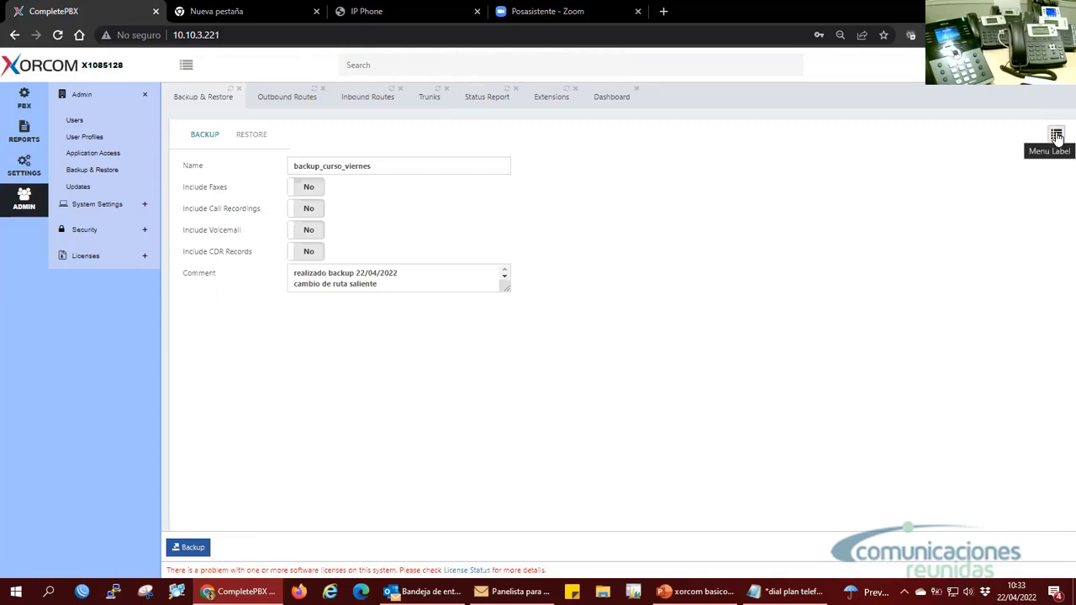
left_click(1057, 135)
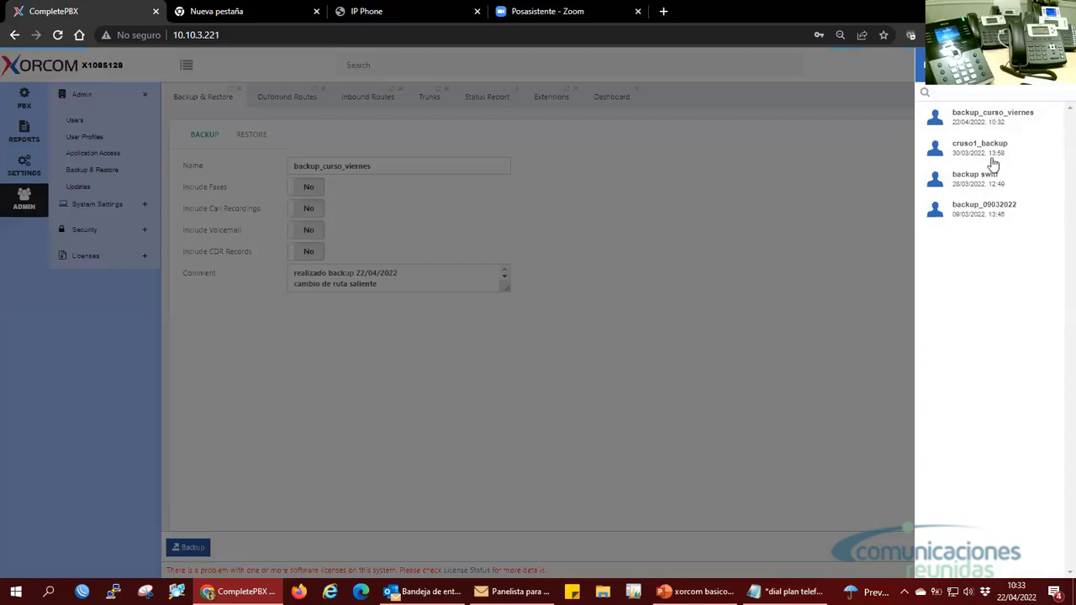
left_click(980, 122)
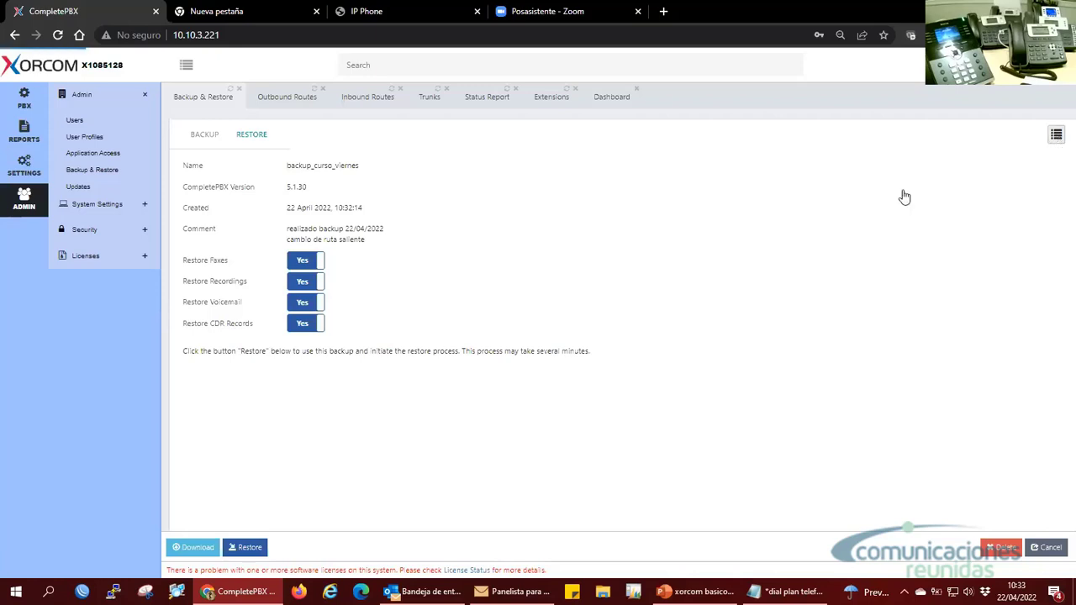
left_click(1055, 137)
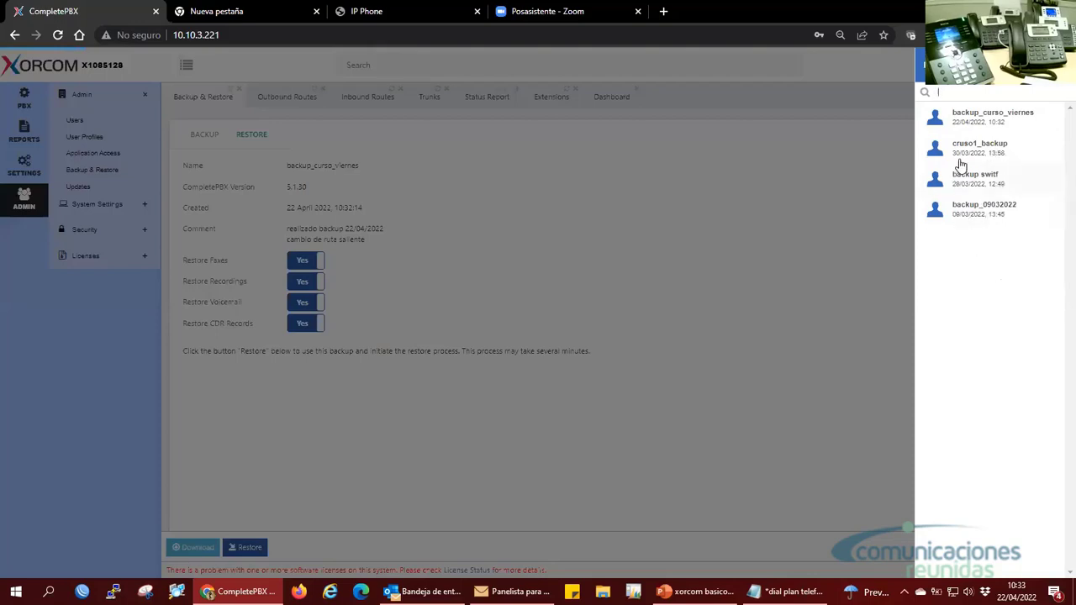
left_click(981, 149)
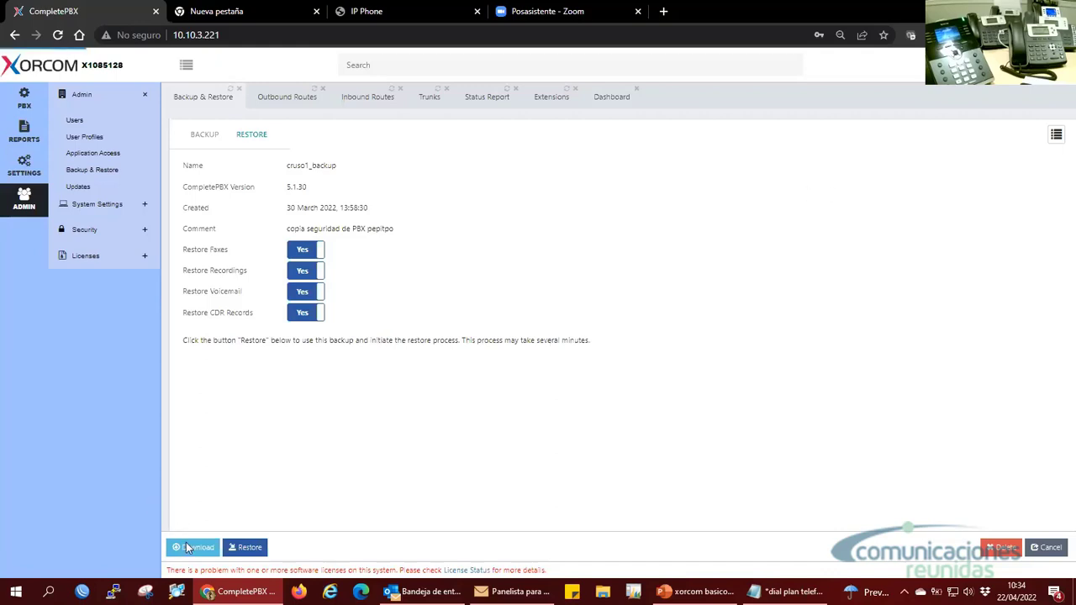
left_click(1055, 135)
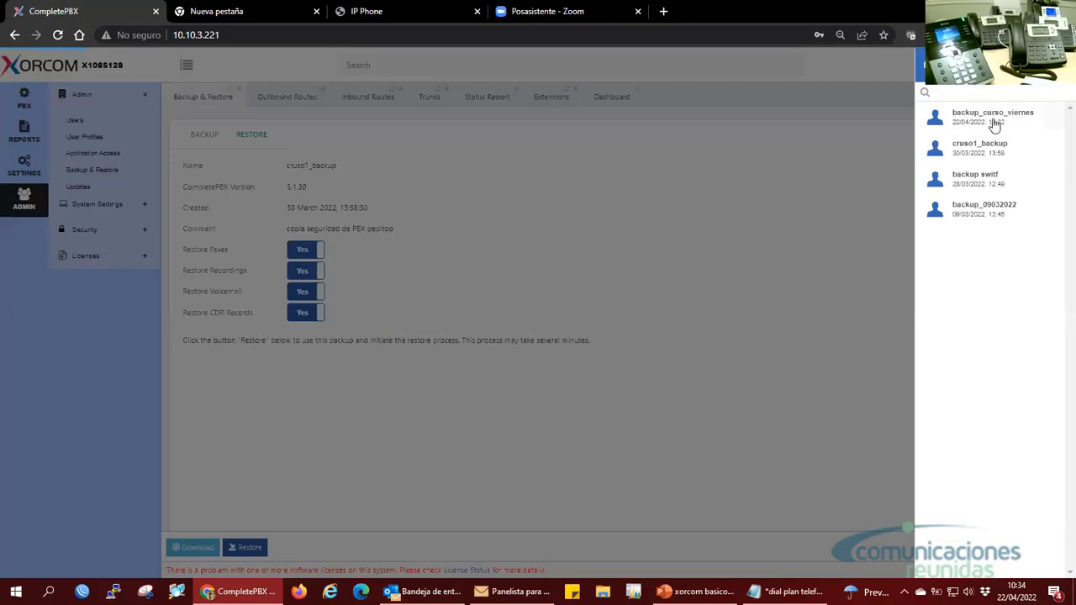
left_click(998, 122)
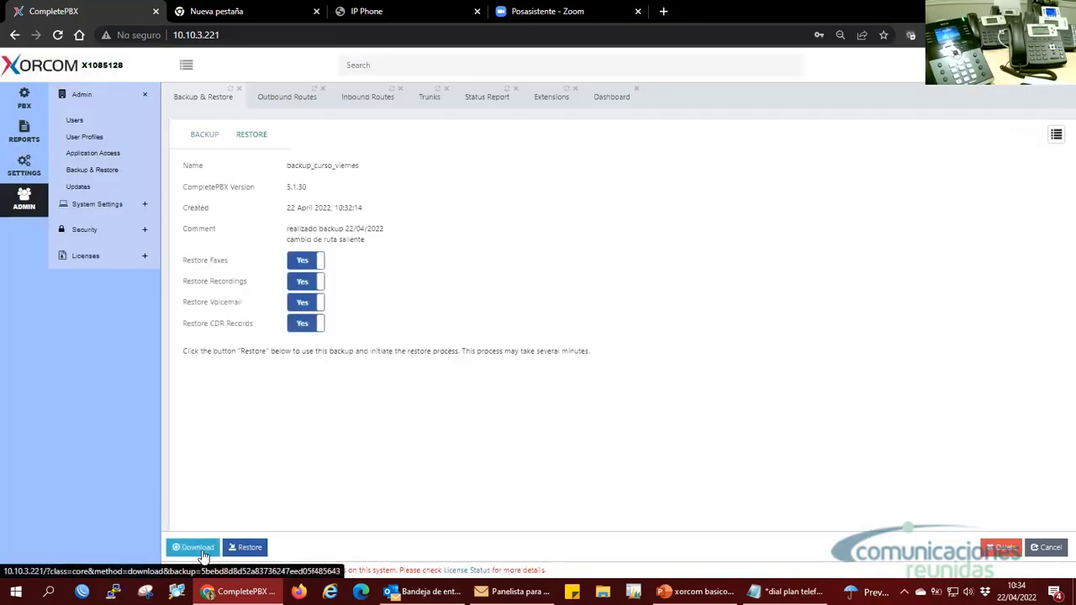
- Save backup_curso_viernes as a .tar in Descargas, confirm it there, and close Explorer
left_click(192, 547)
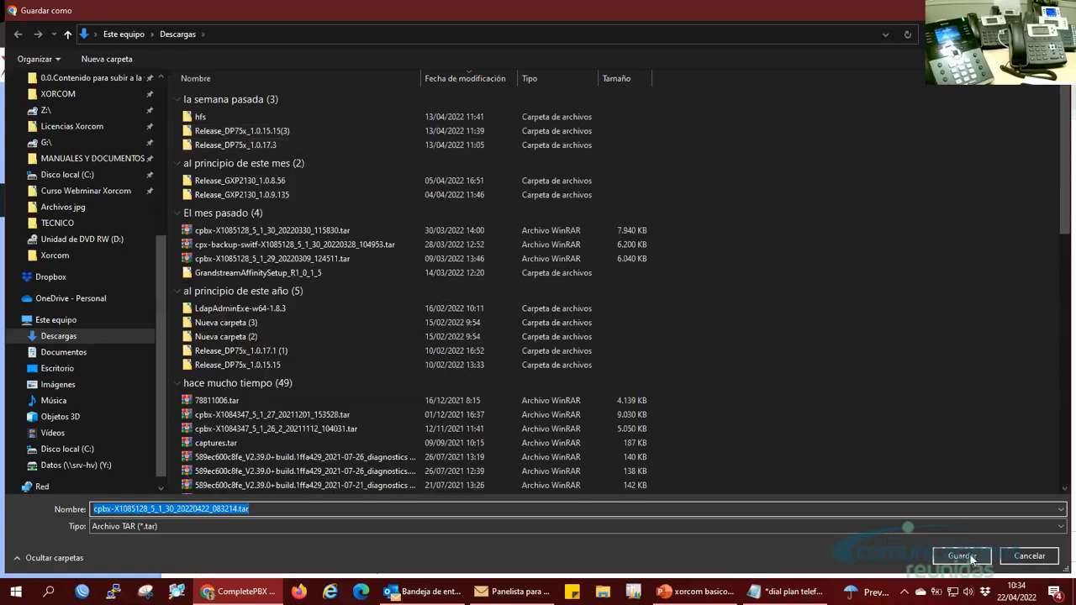
left_click(966, 555)
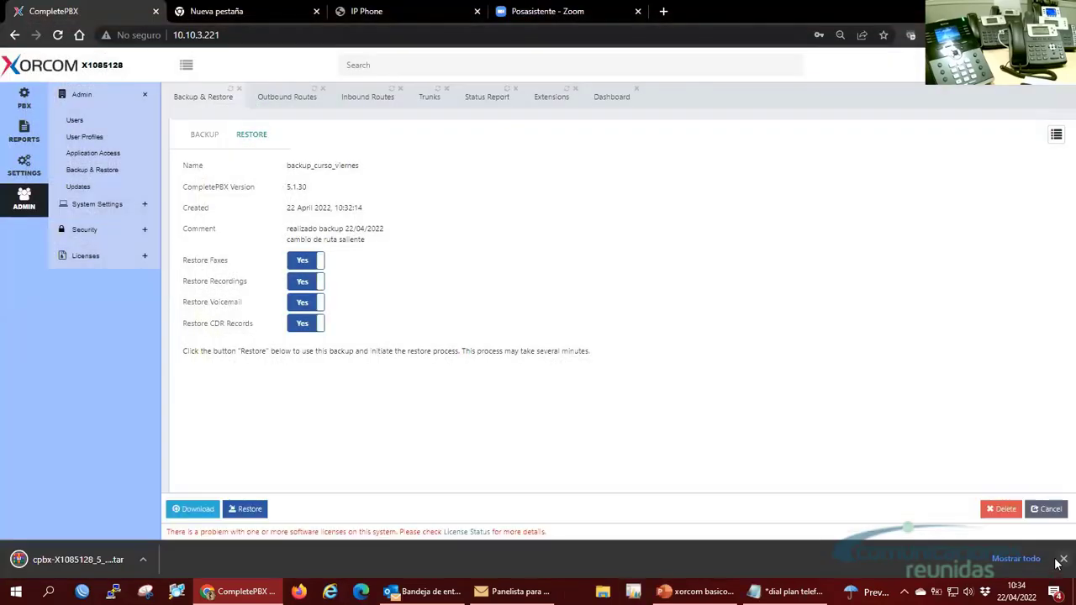
left_click(1063, 559)
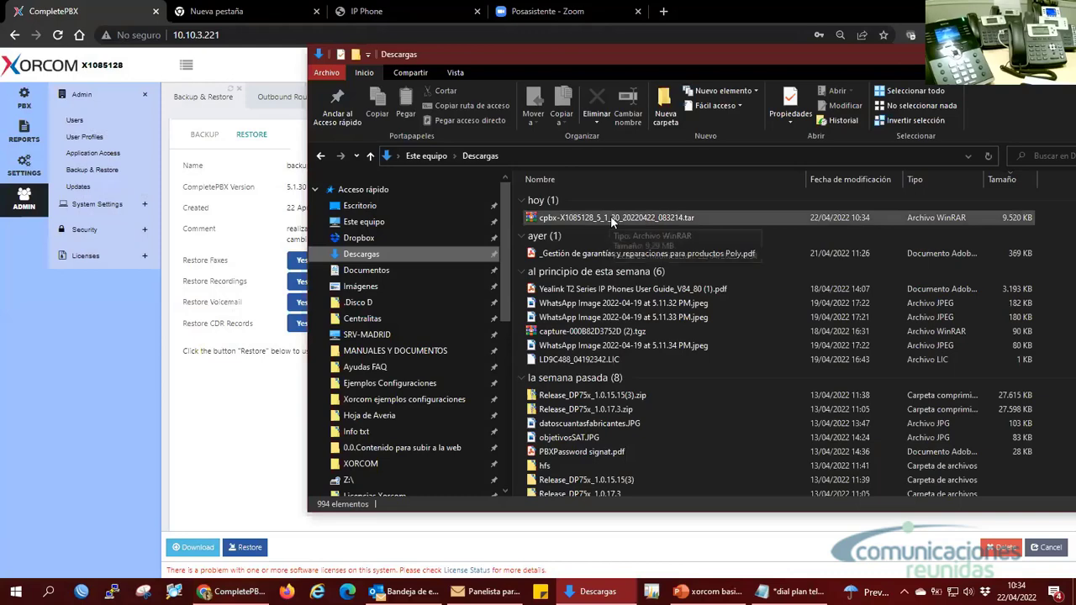
left_click(610, 215)
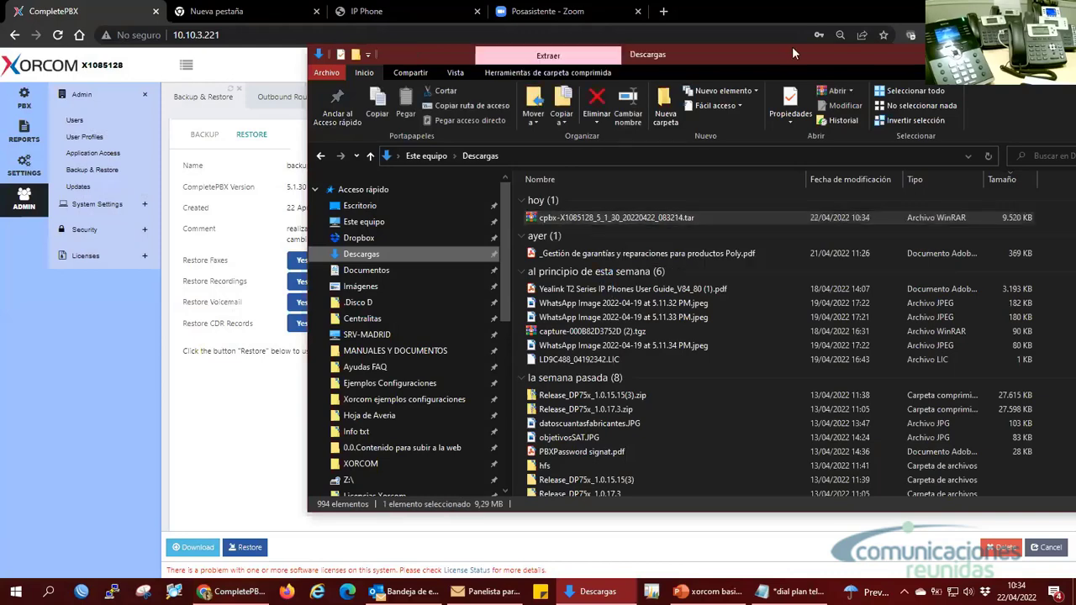
key("alt+F4")
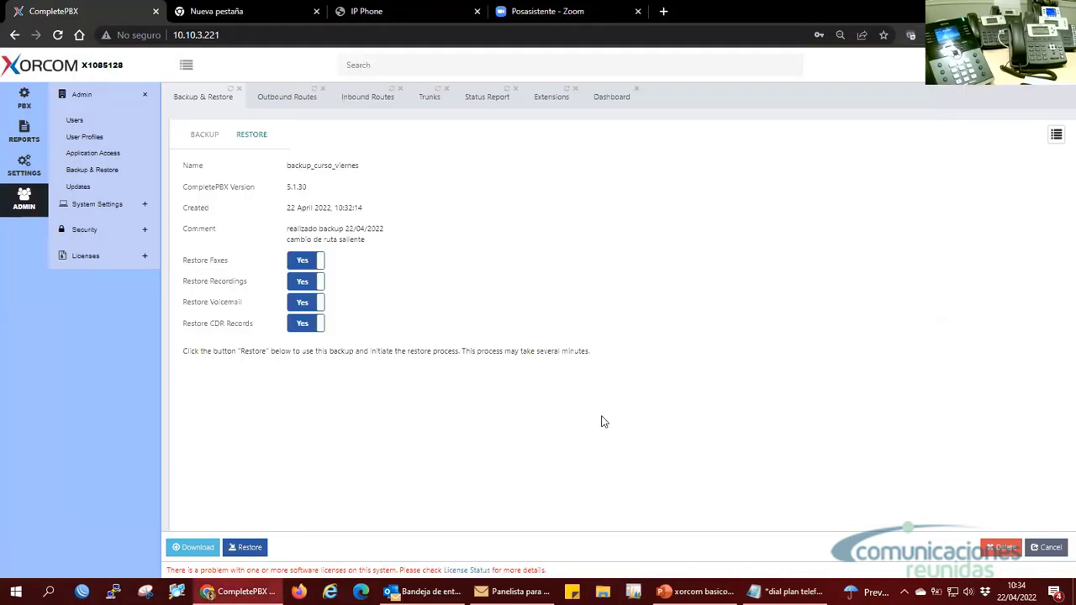
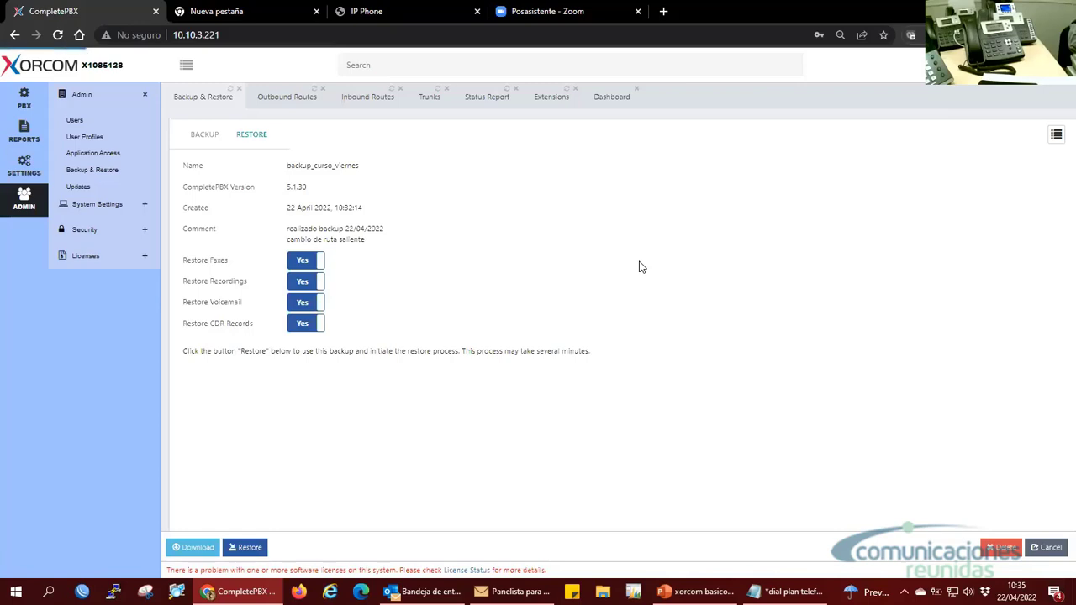
- Open the PBX at 10.10.3.88 in a new browser tab
left_click(678, 22)
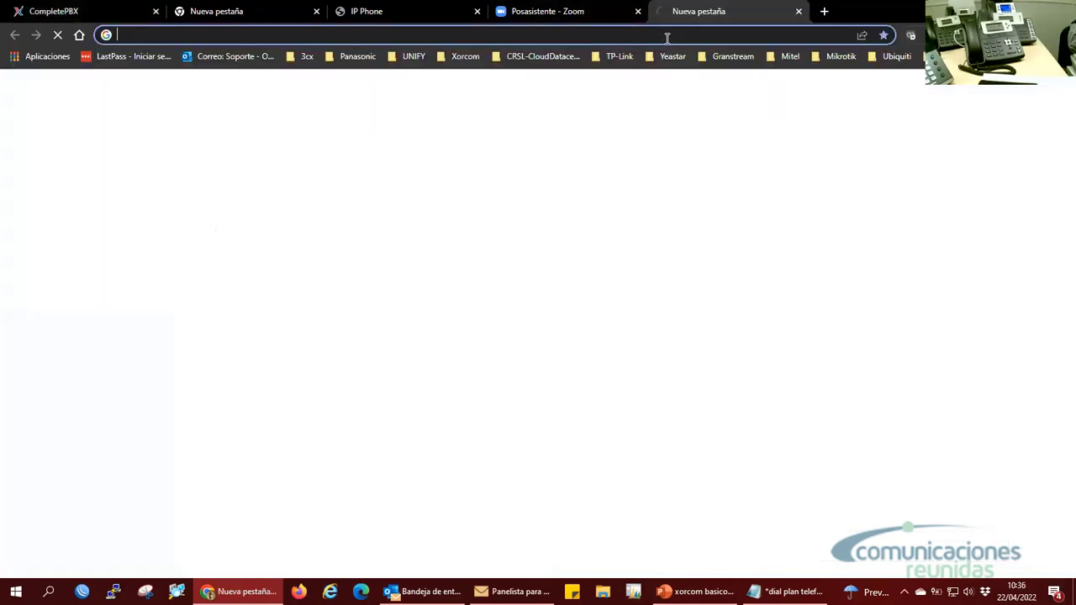
left_click(666, 39)
type("10.10")
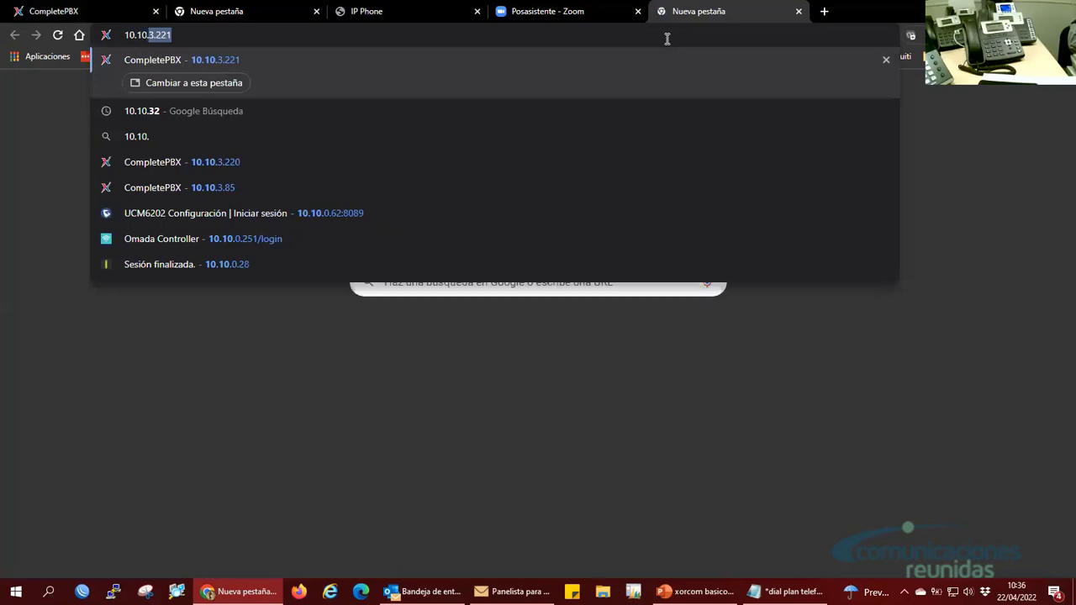
type(".10.")
key("BackSpace")
key("BackSpace")
key("BackSpace")
key("BackSpace")
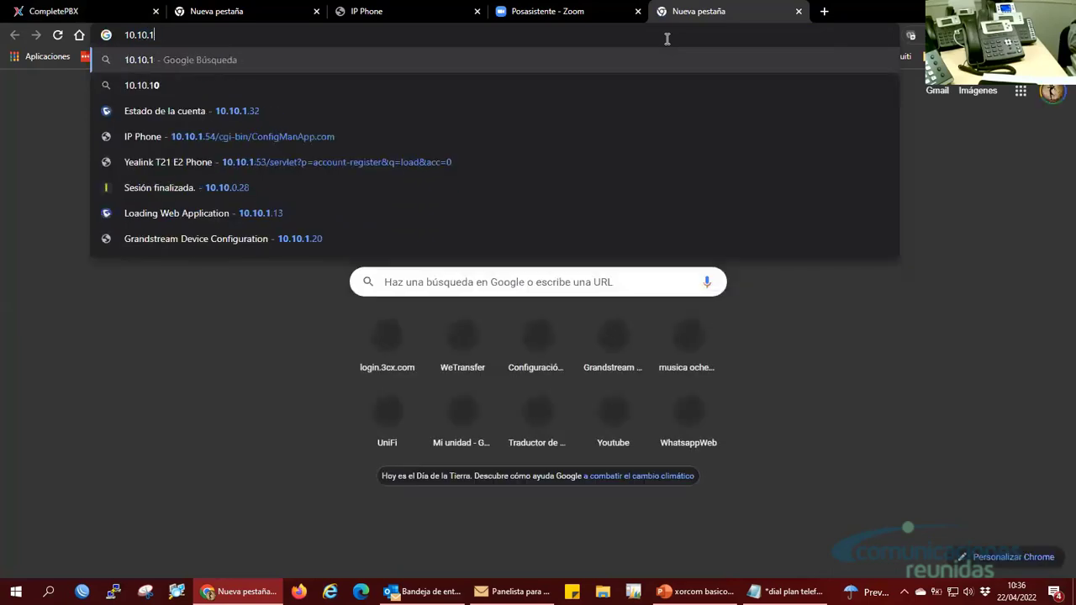
type("3.88")
key("Return")
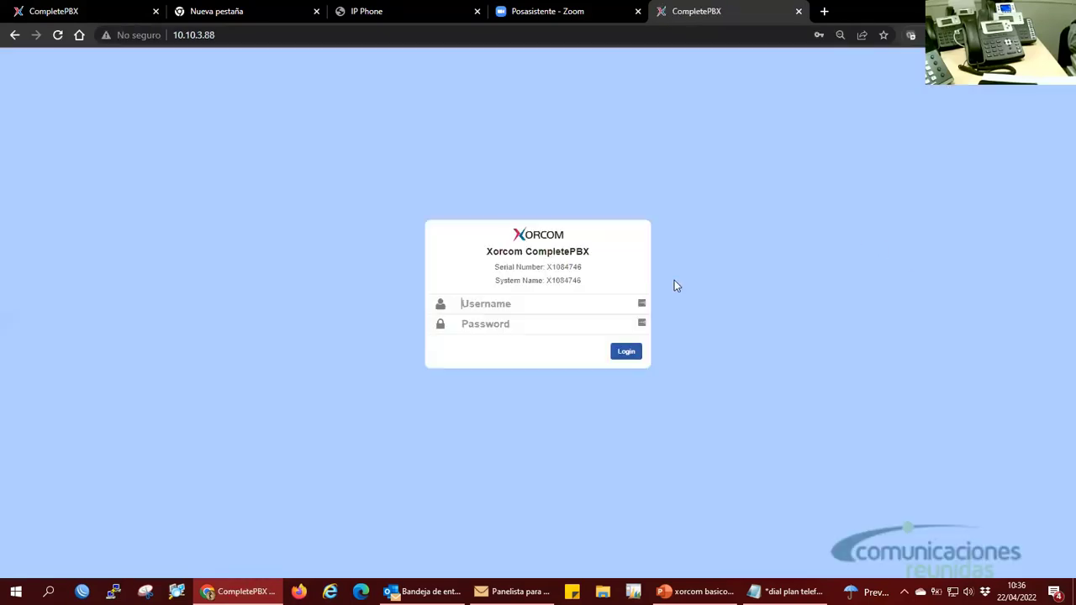
- Sign in as admin using the saved login credentials
left_click(532, 304)
left_click(531, 333)
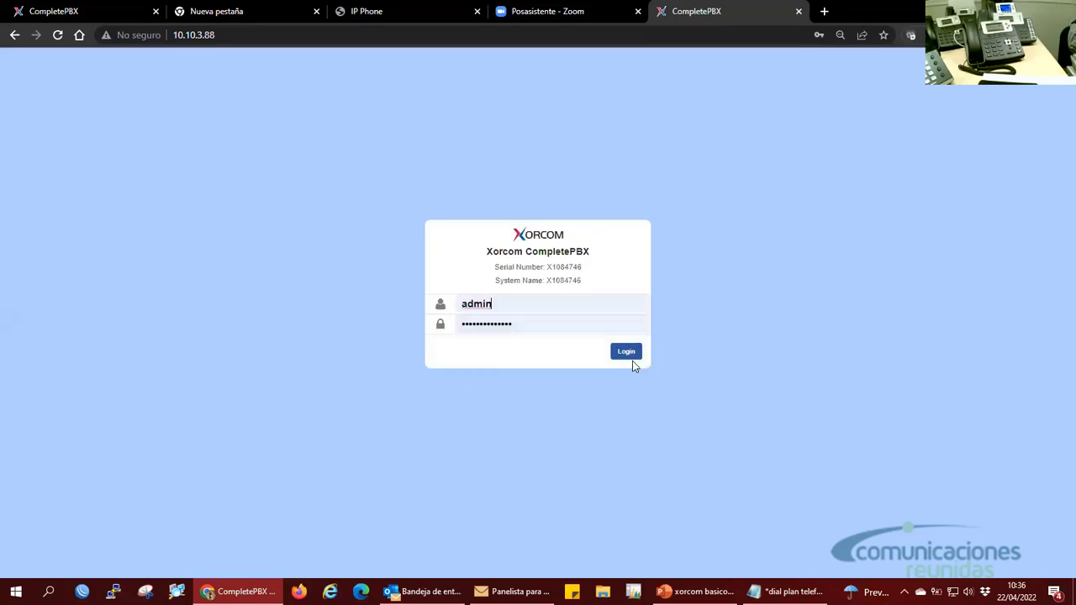
left_click(626, 355)
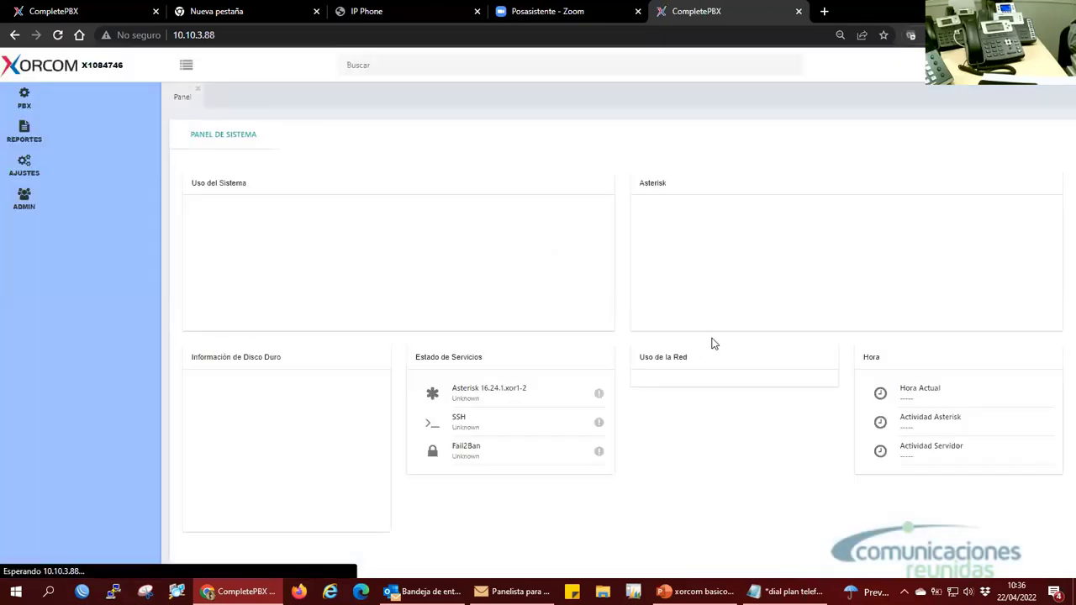
- Go to ADMIN > Admin > Copia de respaldo & Restauración, dismissing the password-save prompt
left_click(23, 200)
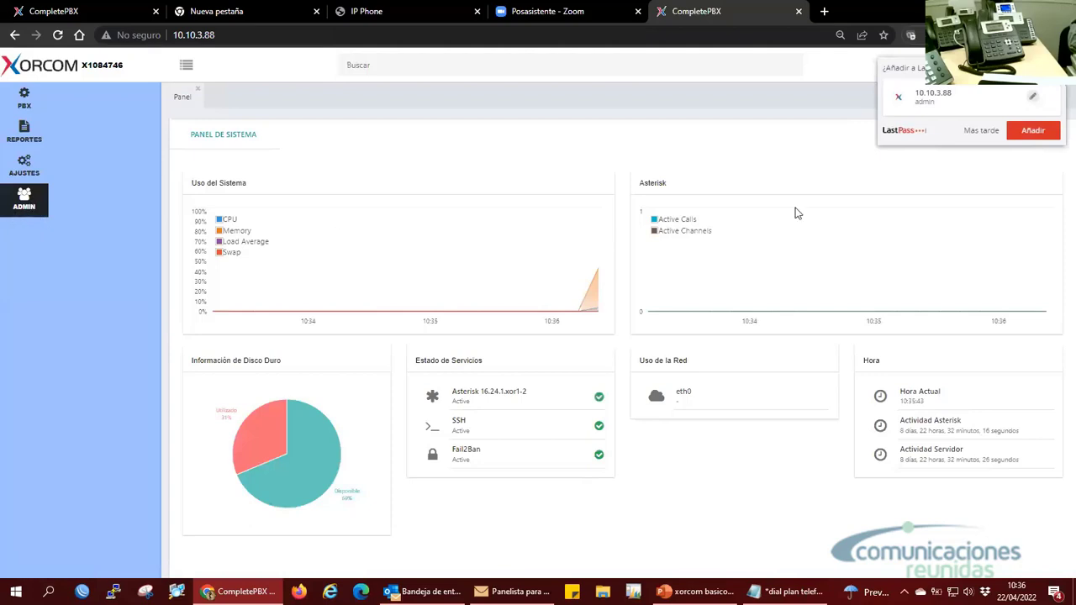
left_click(981, 132)
left_click(23, 200)
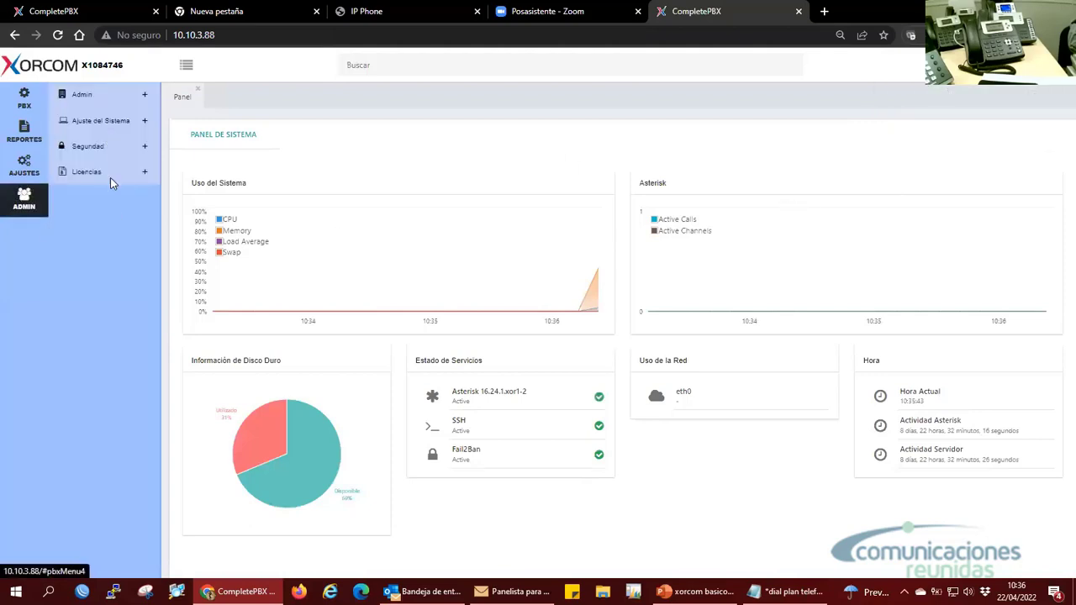
left_click(97, 100)
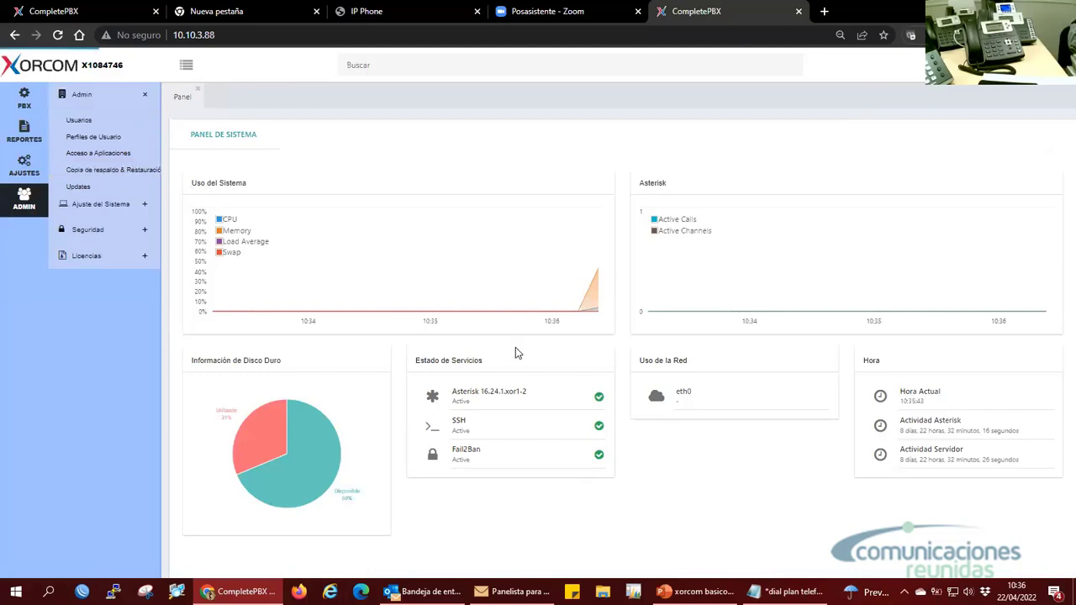
left_click(323, 167)
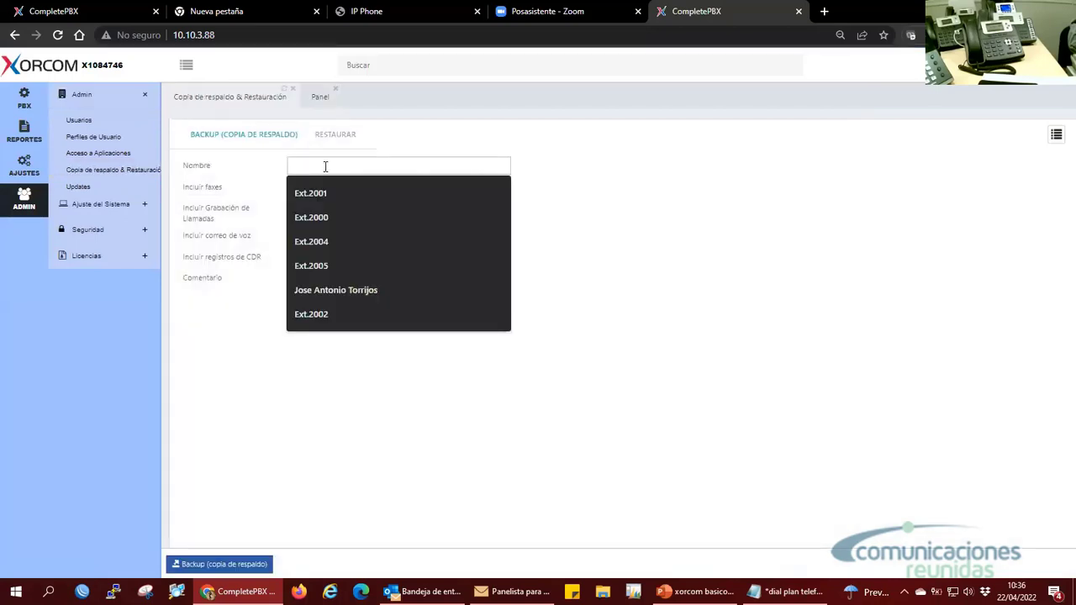
- Name the backup test1_restore, comment it 'test restore', and include faxes, recordings, voicemail and CDR
type("test1")
key("BackSpace")
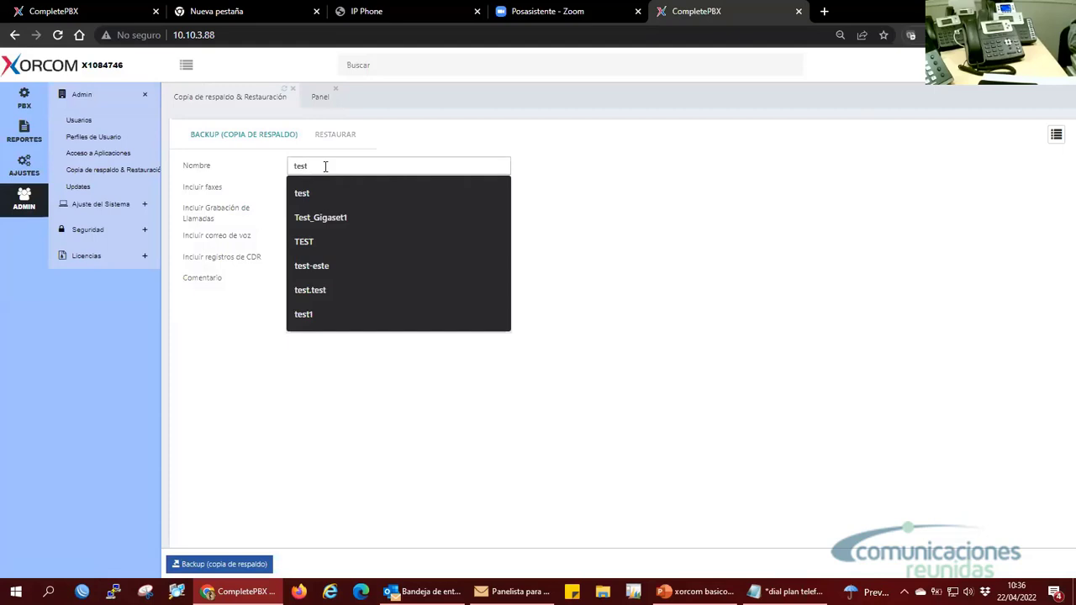
type("1_restore")
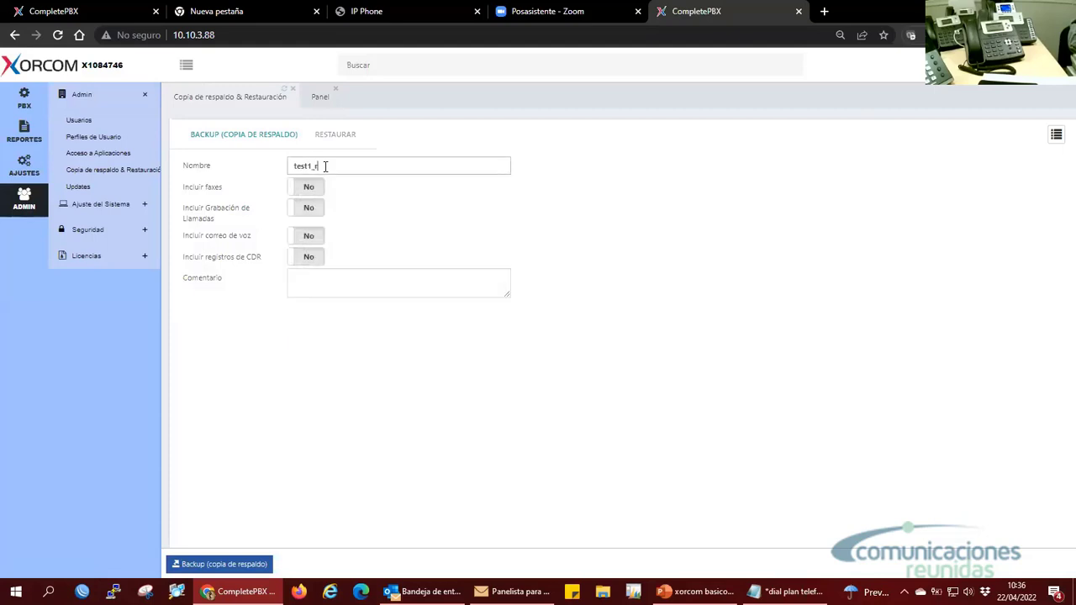
left_click(342, 273)
type("test")
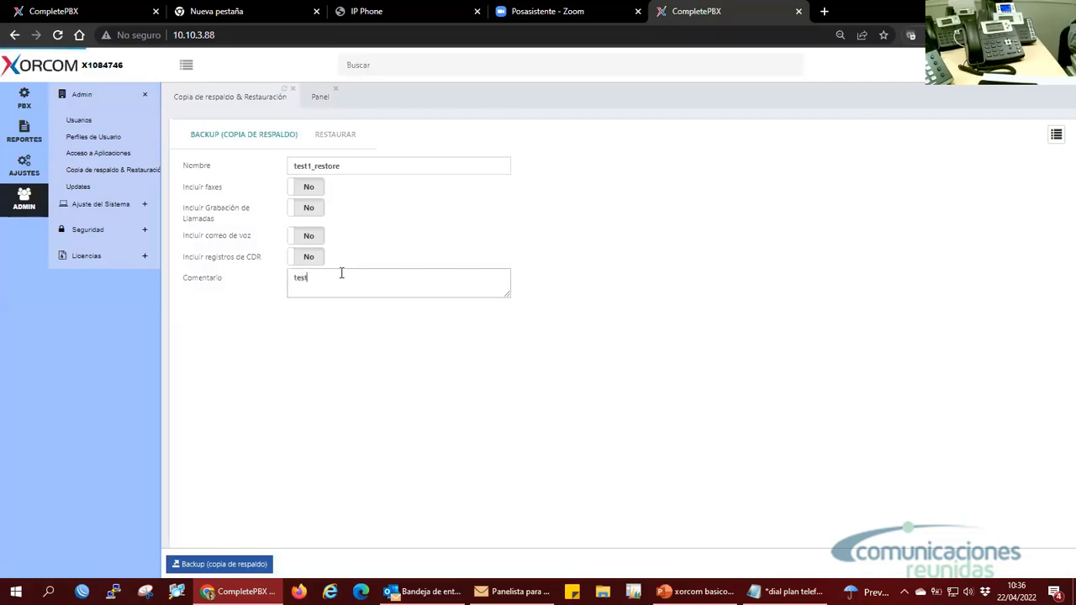
type(" restore")
left_click(308, 189)
left_click(312, 214)
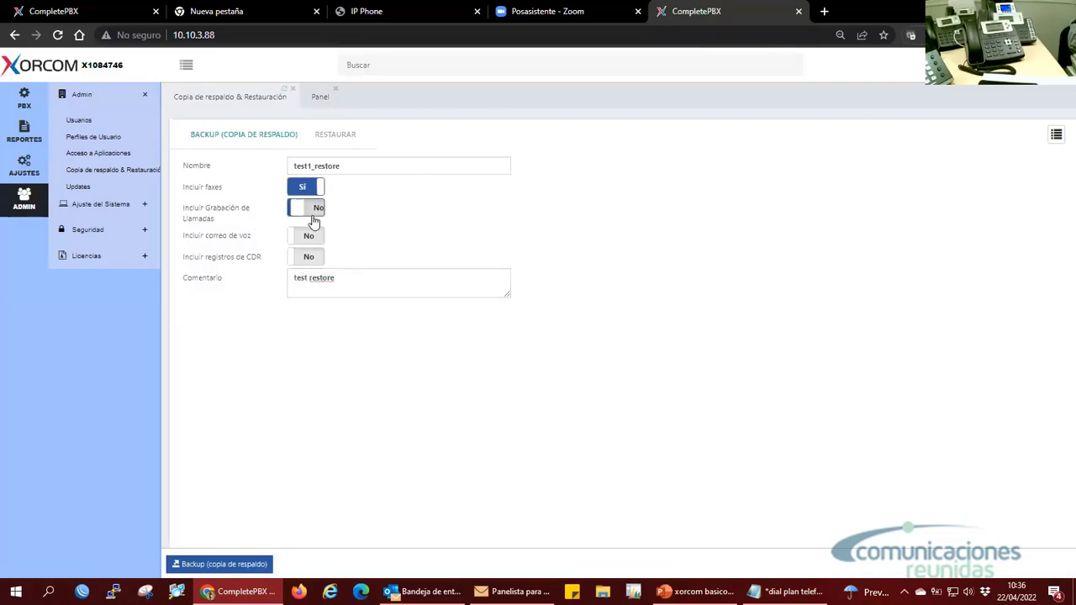
left_click(308, 237)
left_click(307, 253)
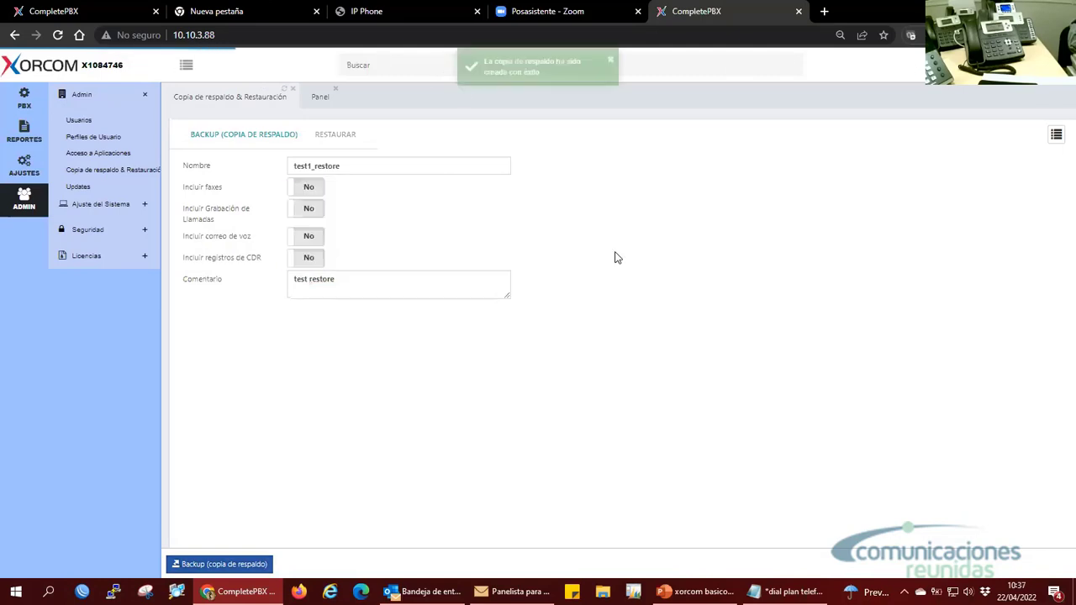
- Pick test1_restore from the backup list and save its .tar file into Descargas
left_click(1056, 140)
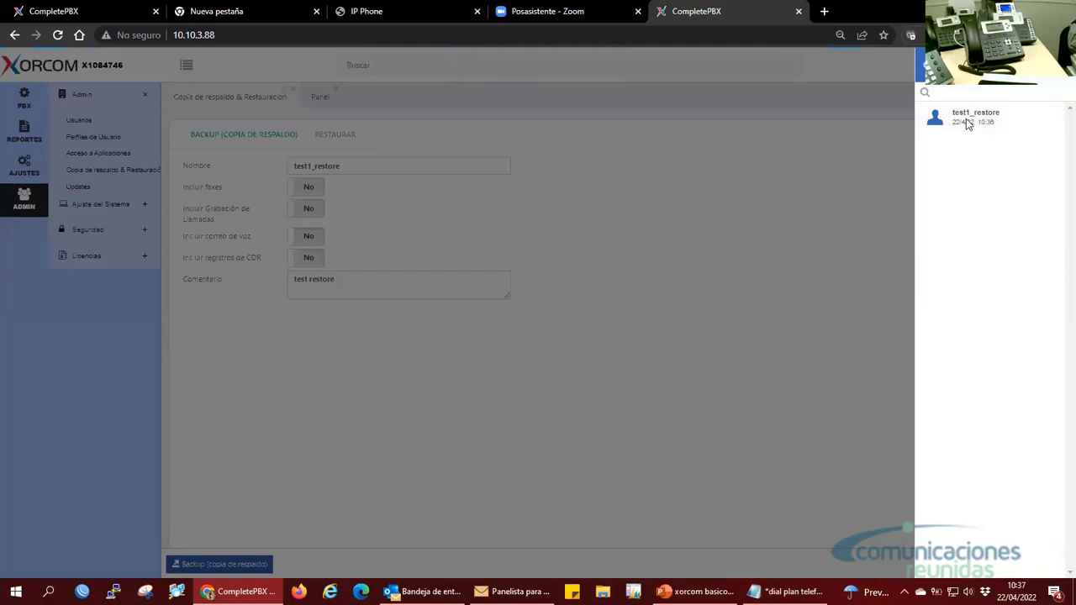
left_click(973, 119)
left_click(225, 564)
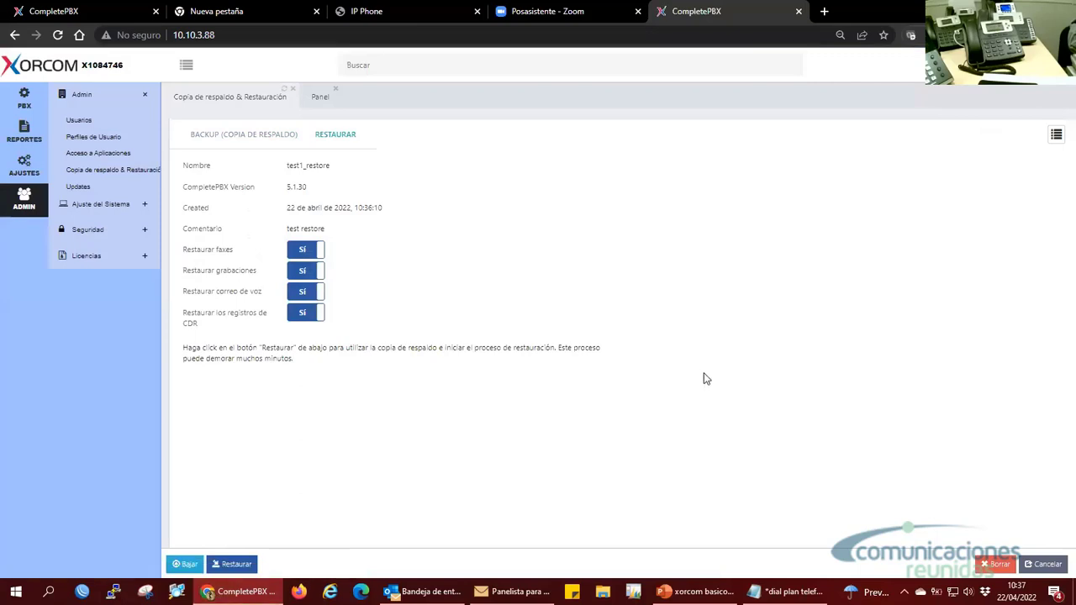
left_click(185, 564)
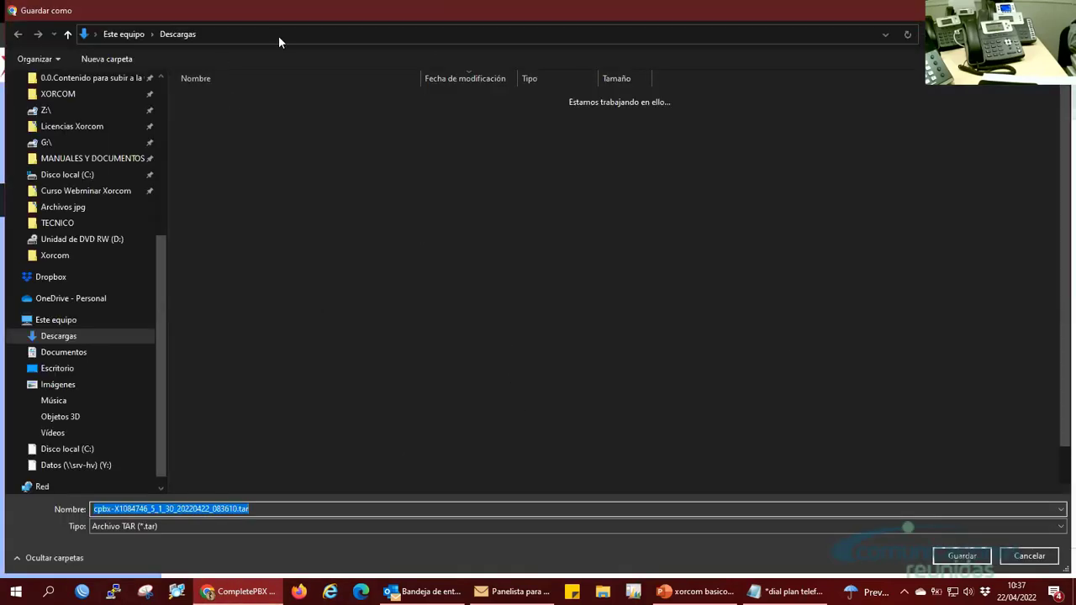
left_click(959, 556)
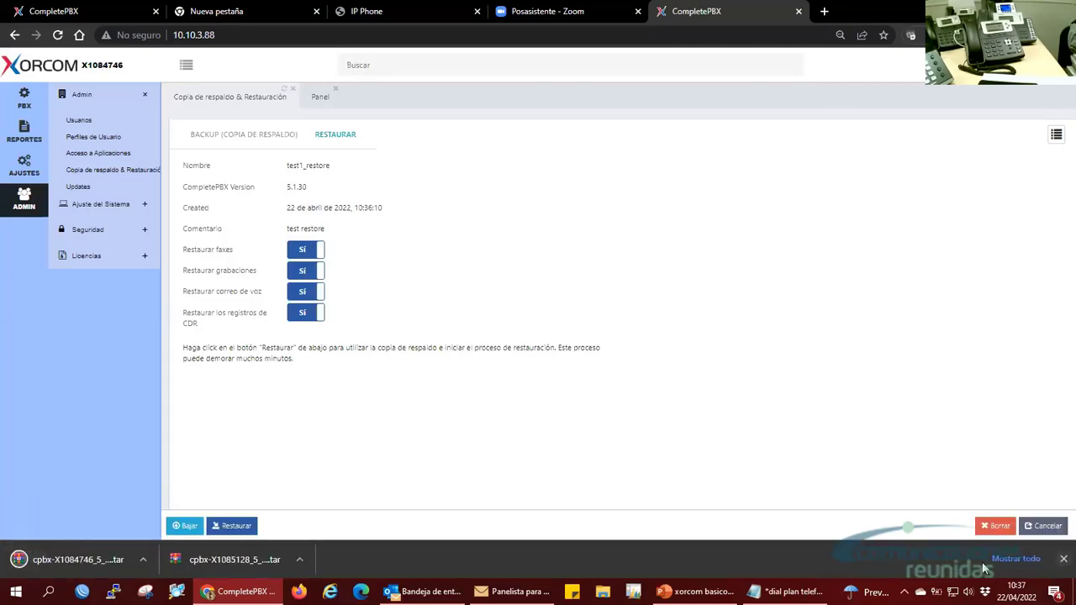
left_click(1063, 558)
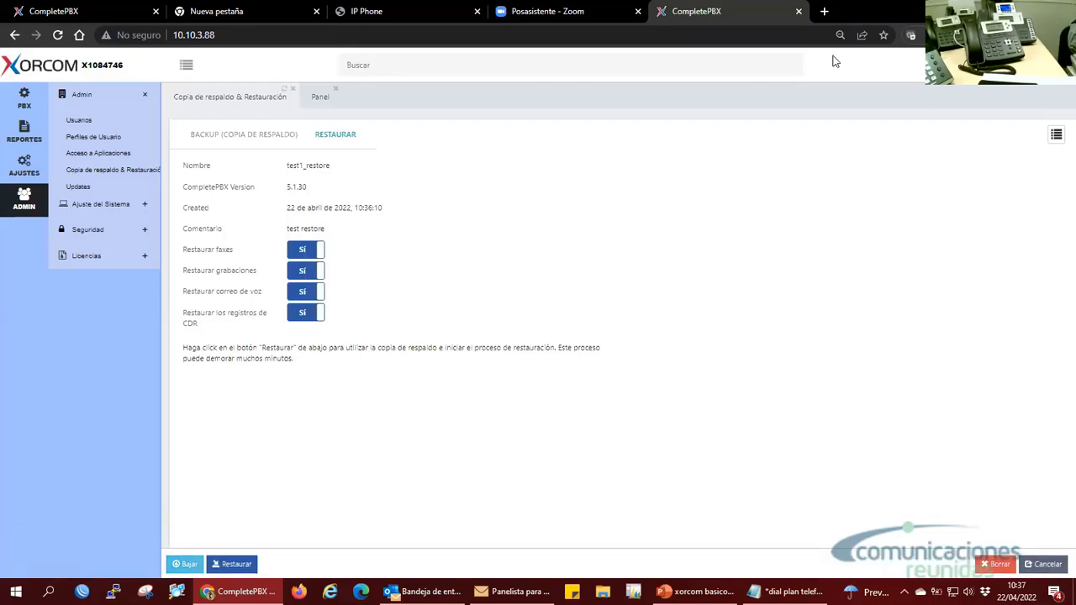
- In a new tab, navigate to 10.10.3.85 after first trying 192.168.1.10
left_click(823, 11)
left_click(629, 33)
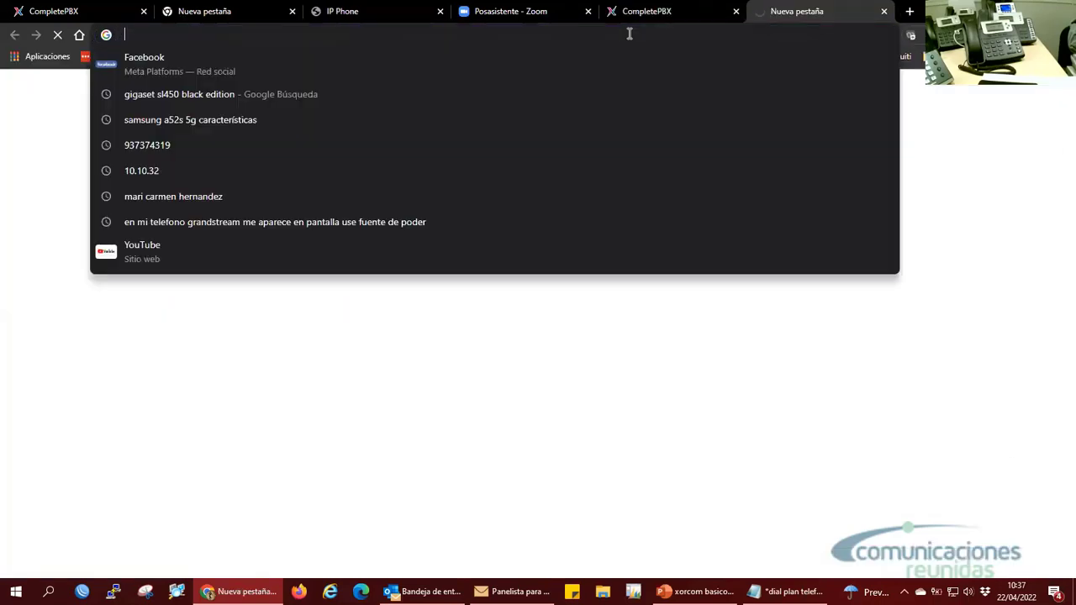
type("192.168.")
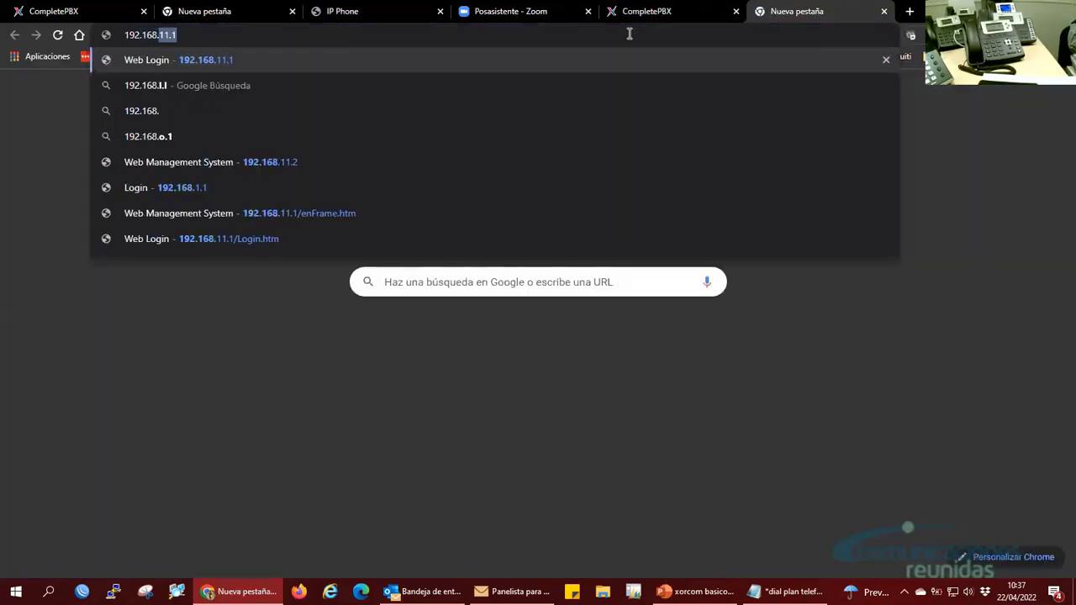
type("1.10")
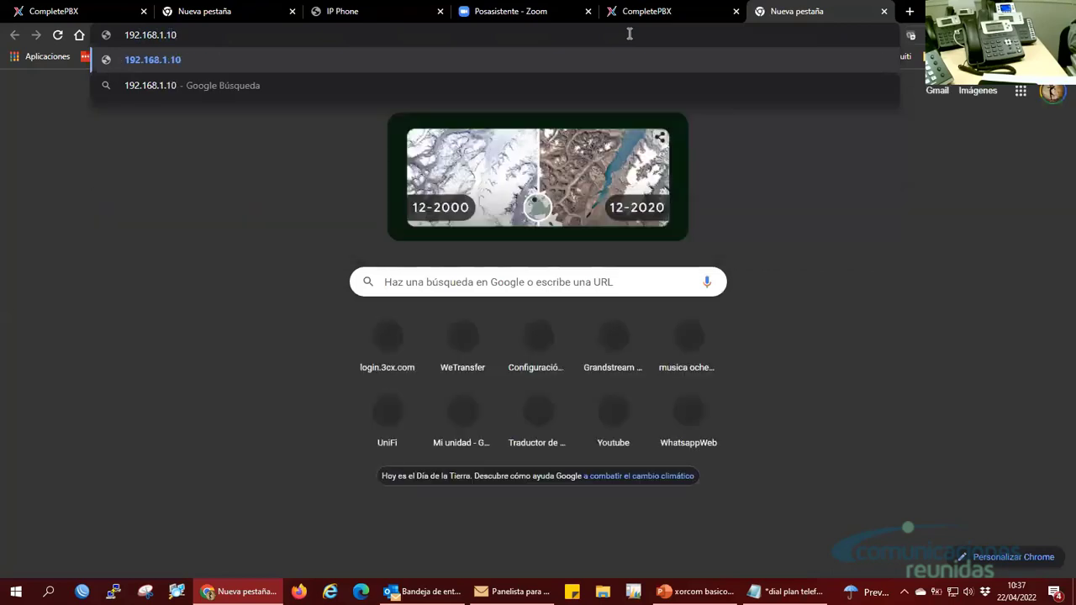
key("Return")
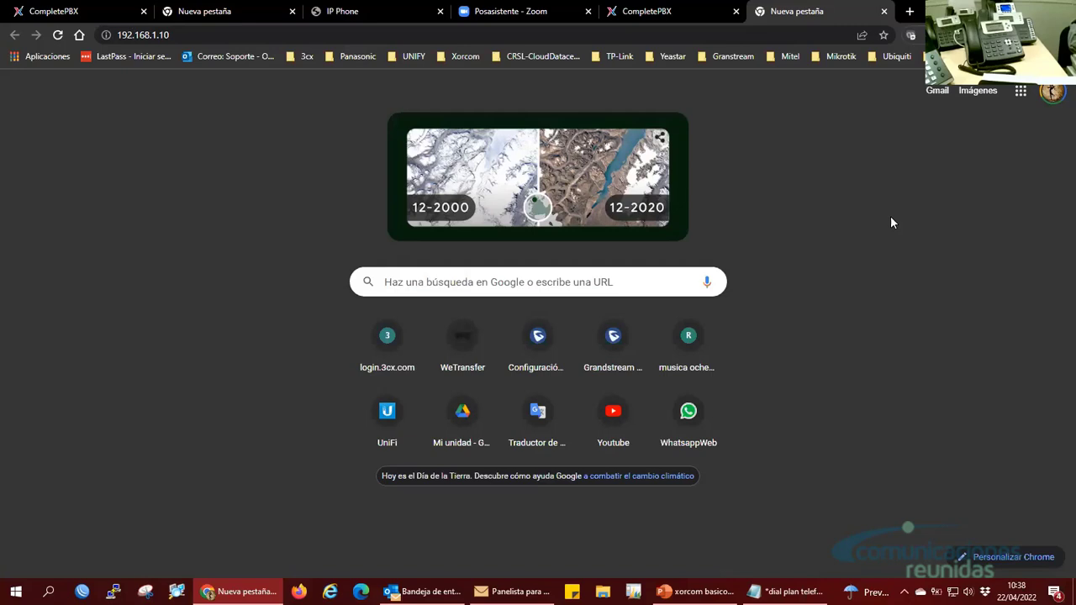
left_click(676, 37)
type("10.10.3.")
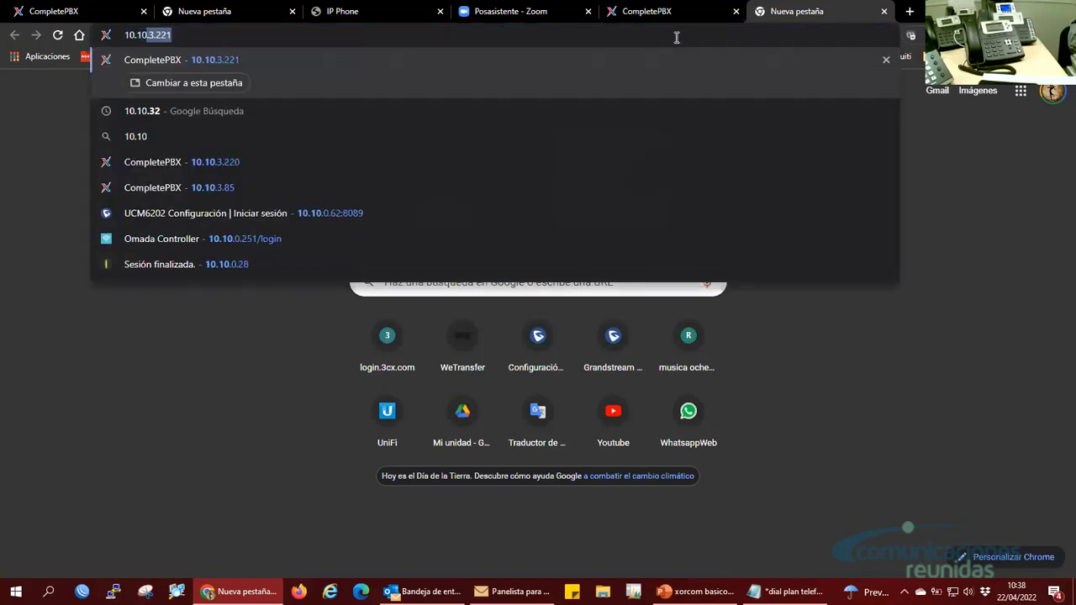
type("85")
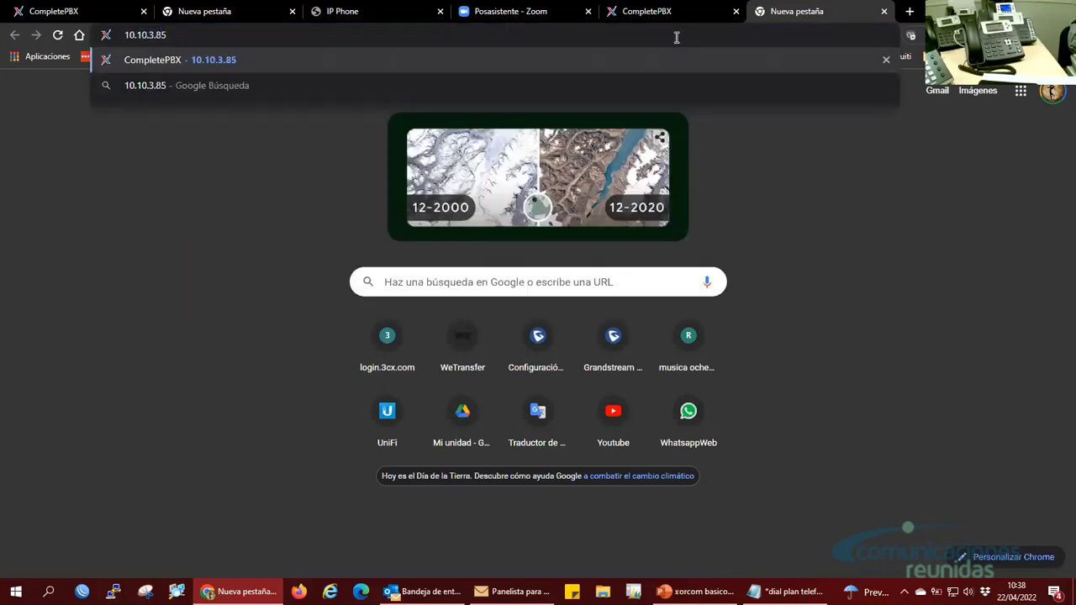
key("Return")
- Return to the 10.10.3.85 tab and reload the page
left_click(673, 12)
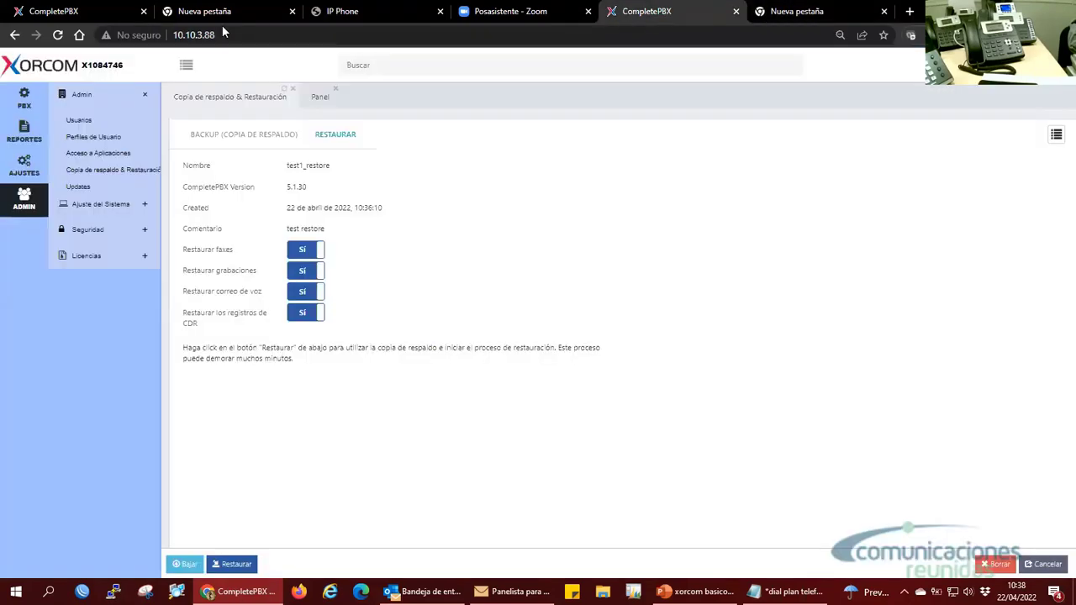
left_click(798, 12)
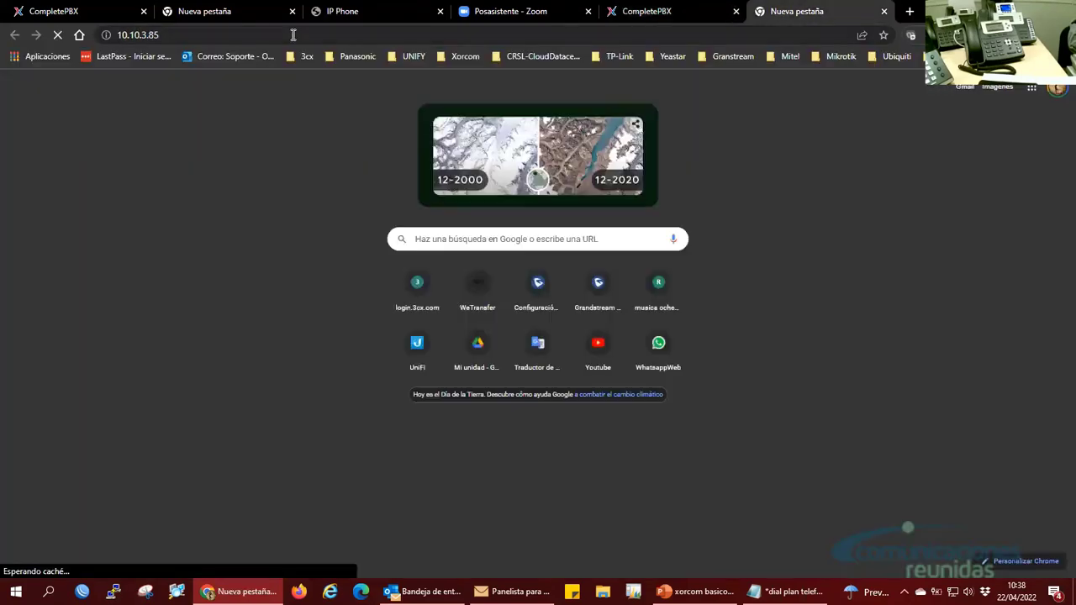
left_click(296, 33)
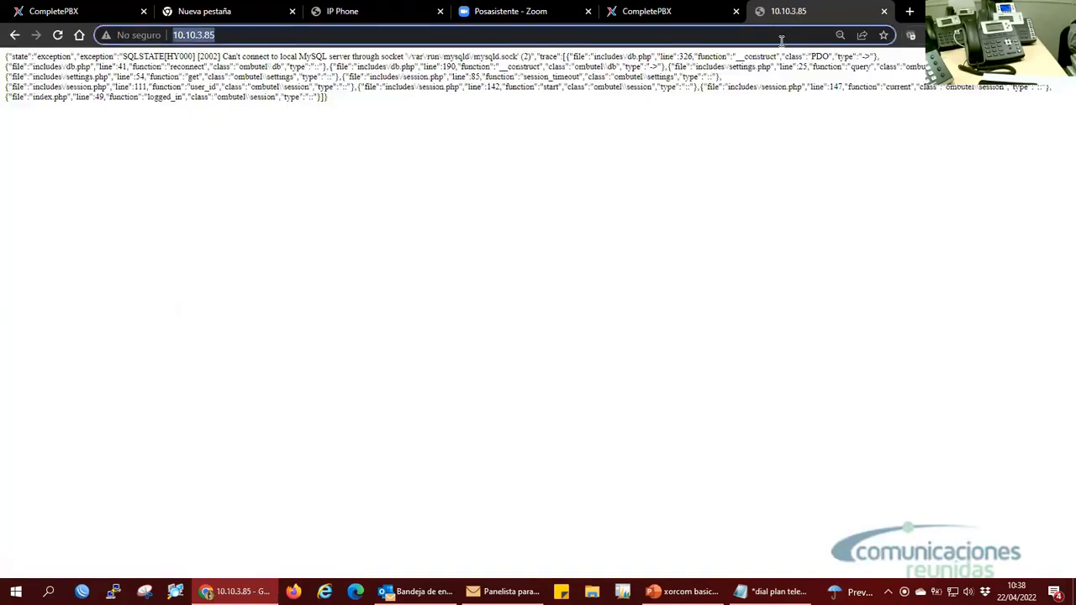
key("F5")
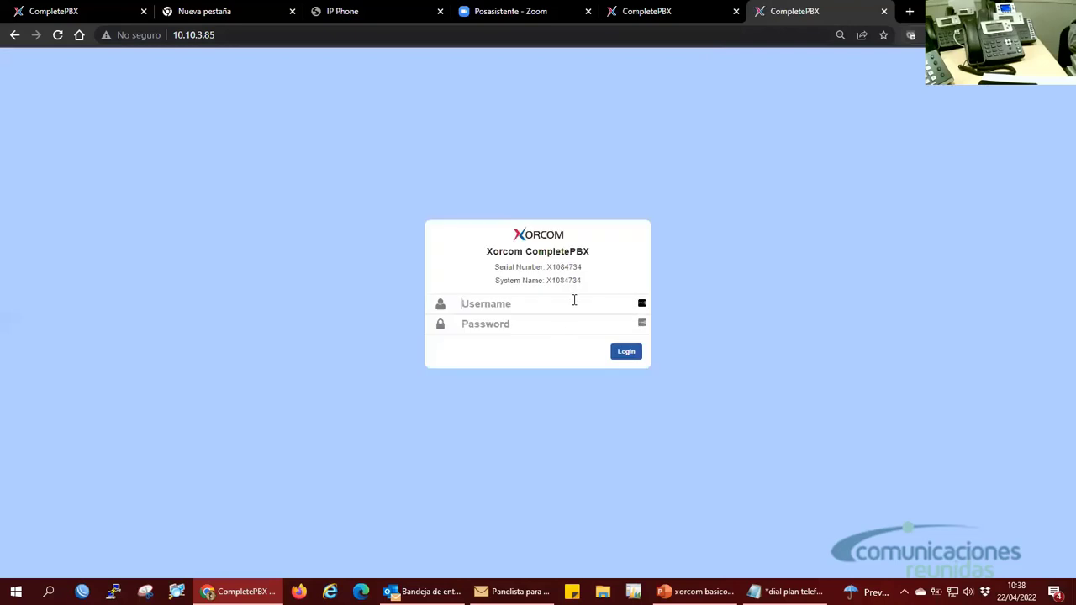
- Log in with the admin username and password, then expand ADMIN > Admin in the sidebar
key("Tab")
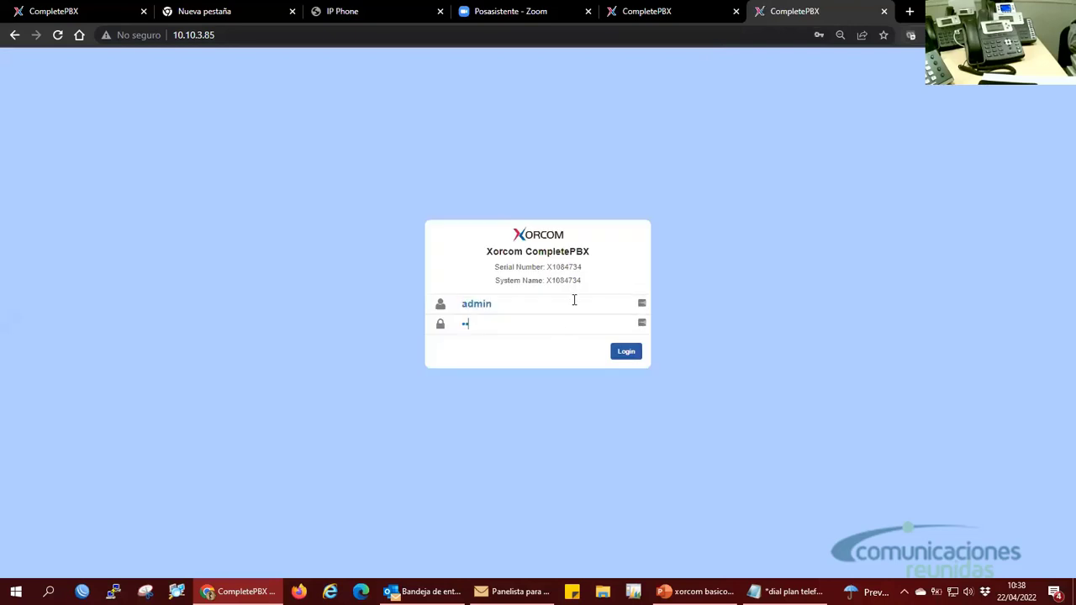
key("Return")
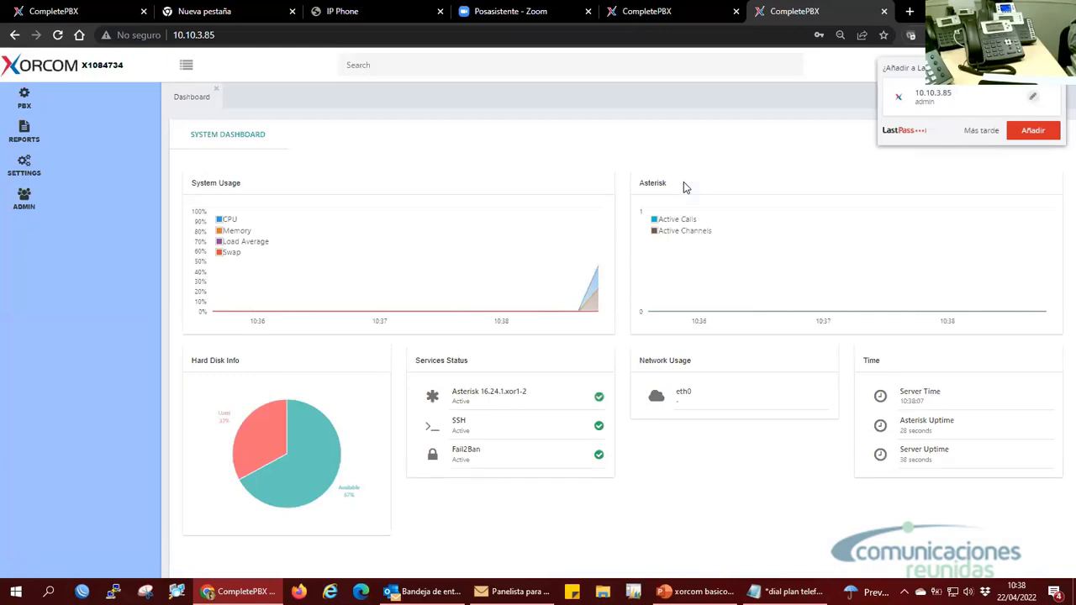
left_click(23, 200)
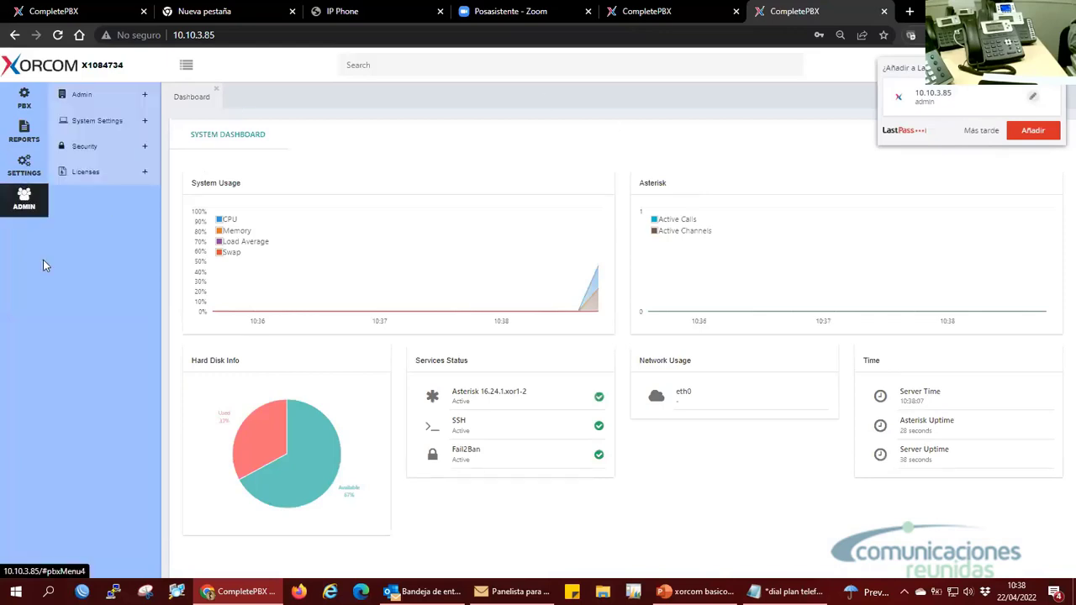
left_click(90, 92)
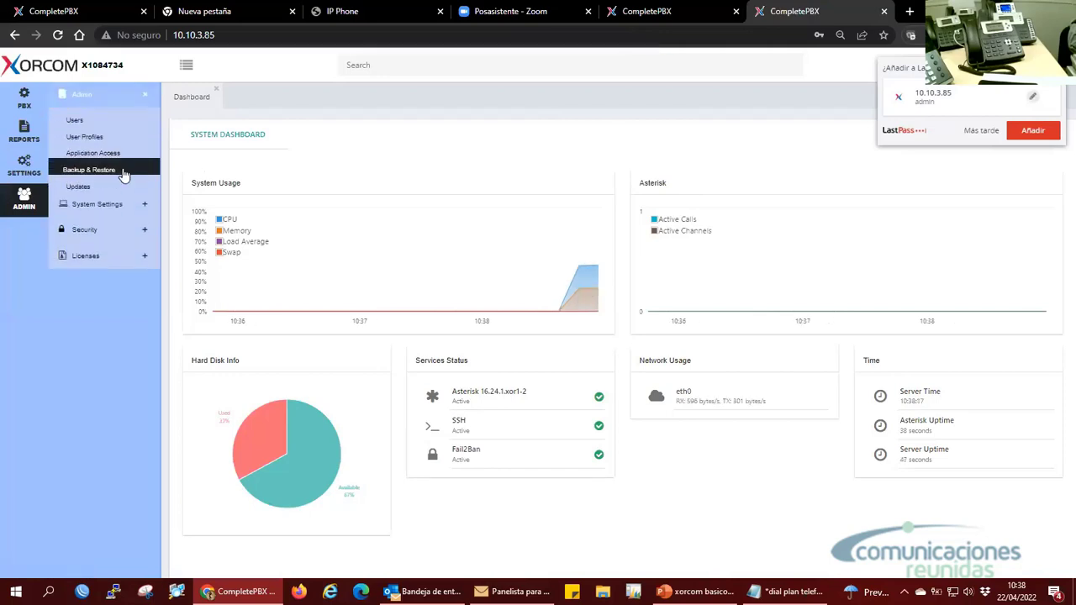
- On 10.10.3.85 Backup & Restore, check the backups list, switch to Restore, and open the file chooser
left_click(664, 12)
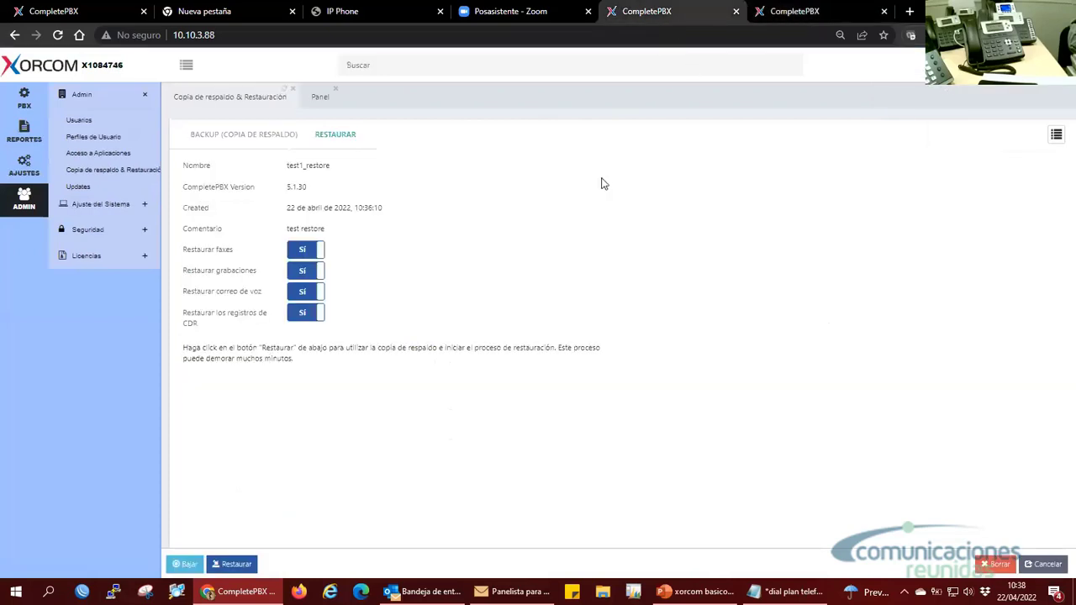
left_click(794, 12)
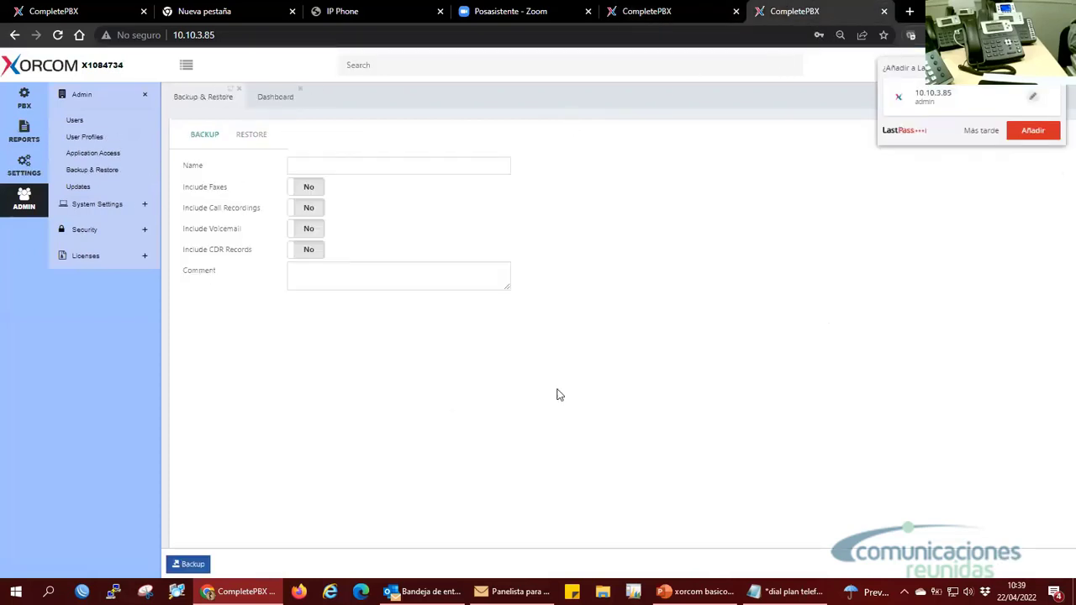
left_click(977, 132)
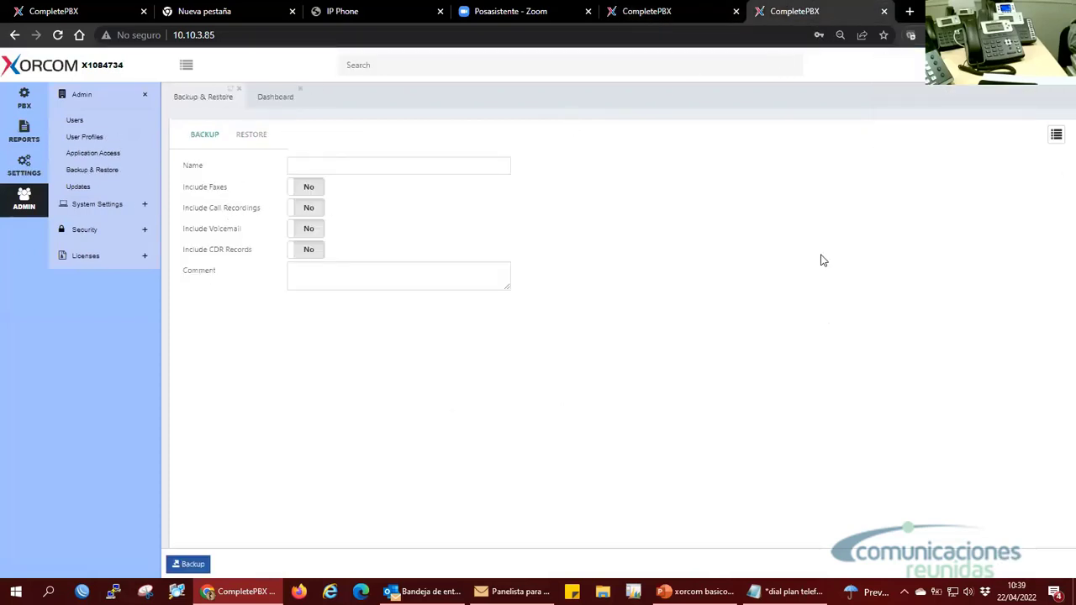
left_click(1055, 136)
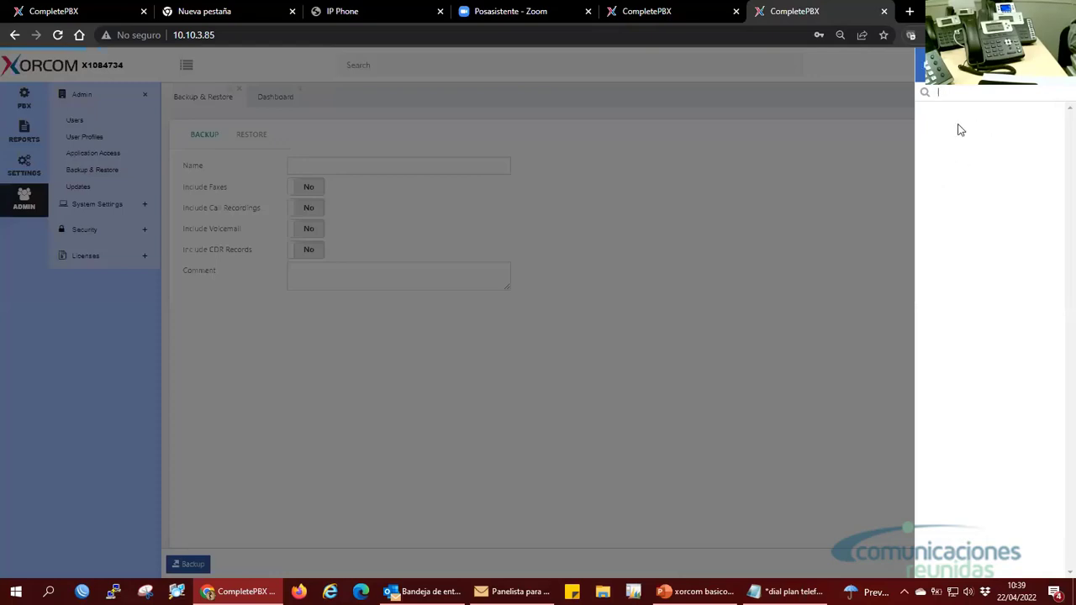
left_click(801, 175)
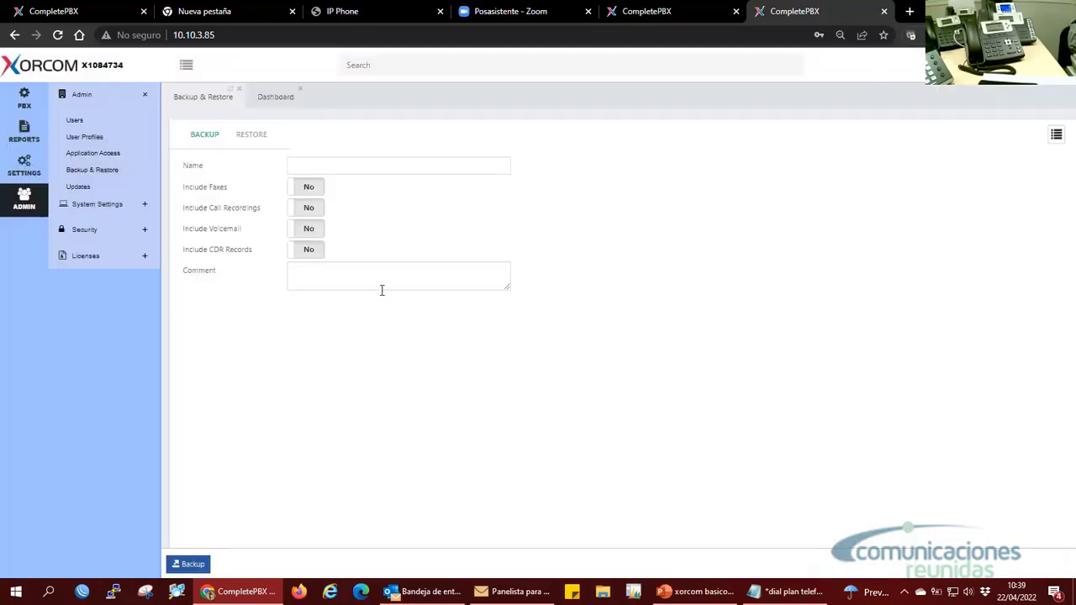
left_click(250, 137)
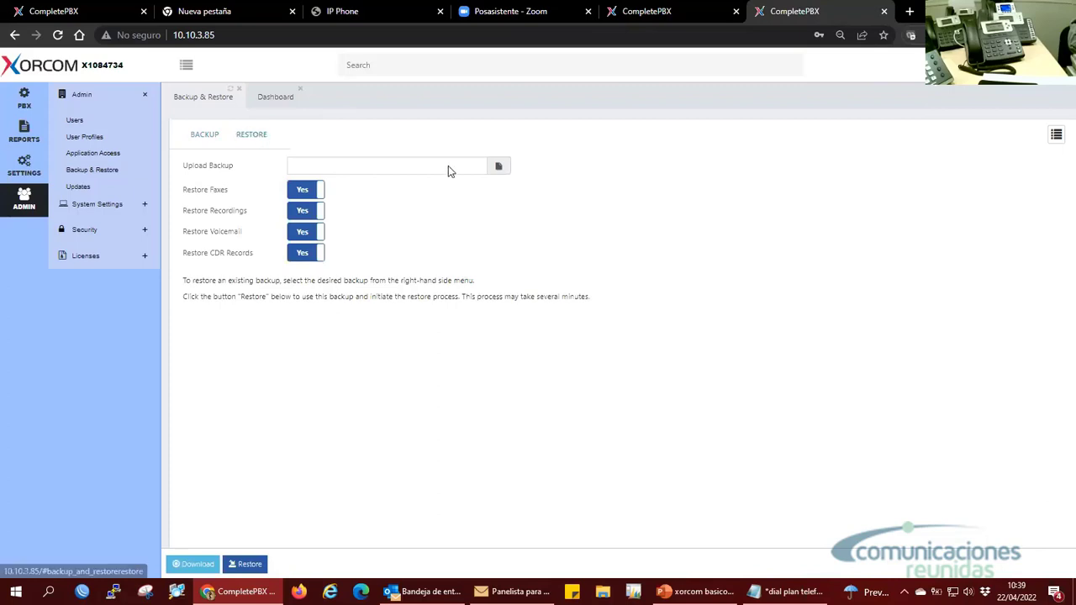
left_click(1056, 135)
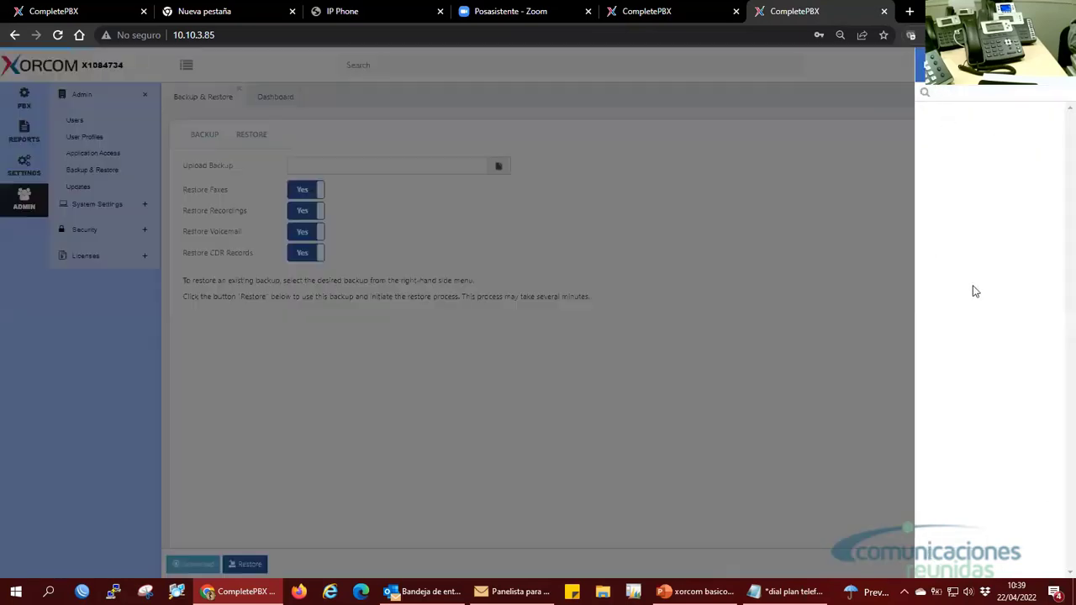
left_click(722, 225)
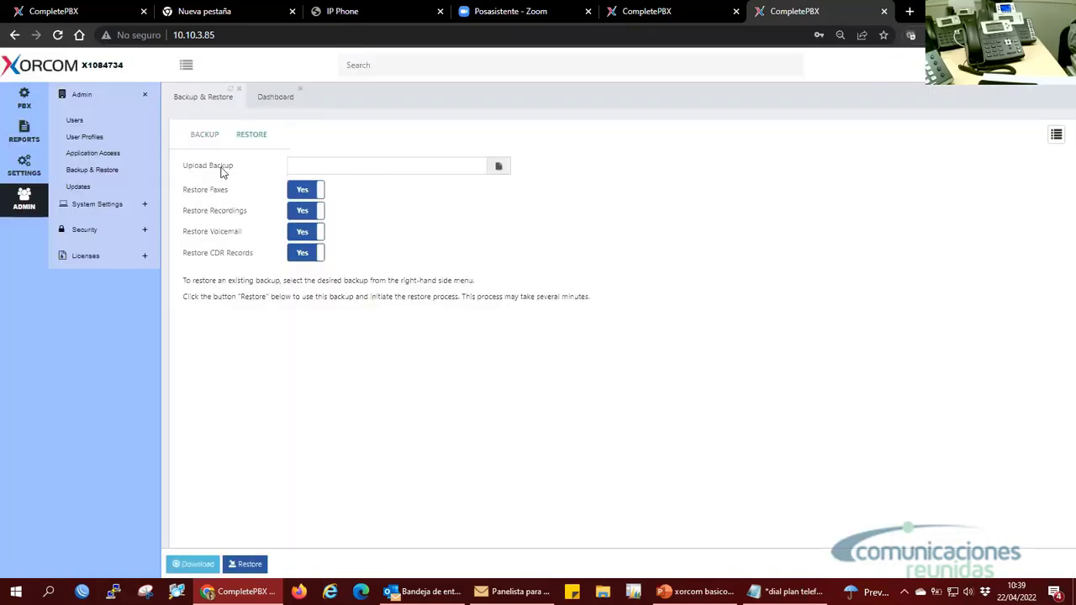
left_click(367, 165)
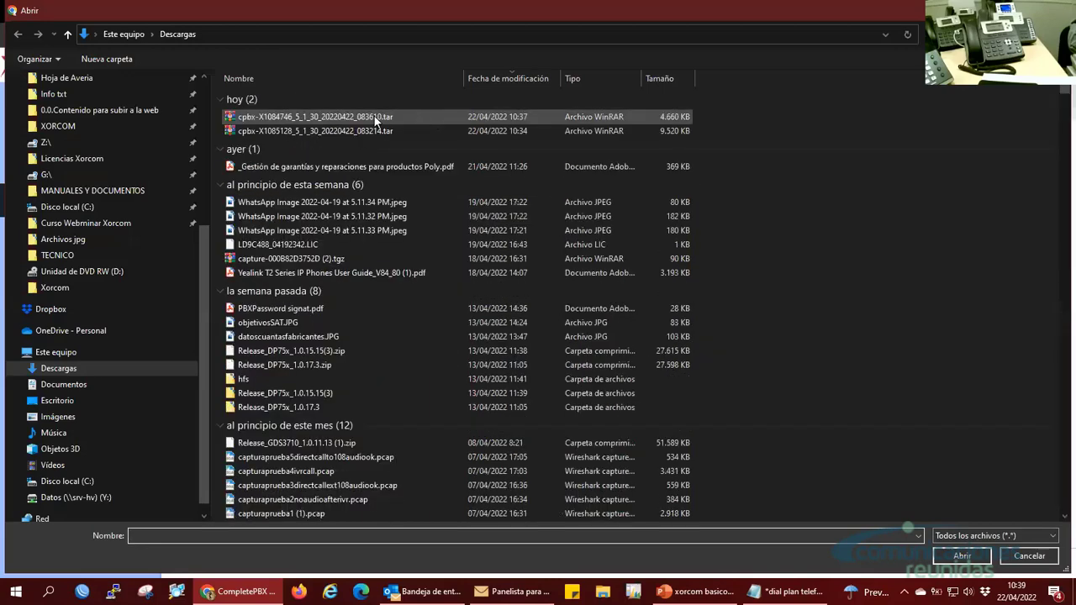
- Upload cpbx-X1084746_5_1_30_20220422_083610.tar from Downloads and confirm the irreversible restore
left_click(381, 116)
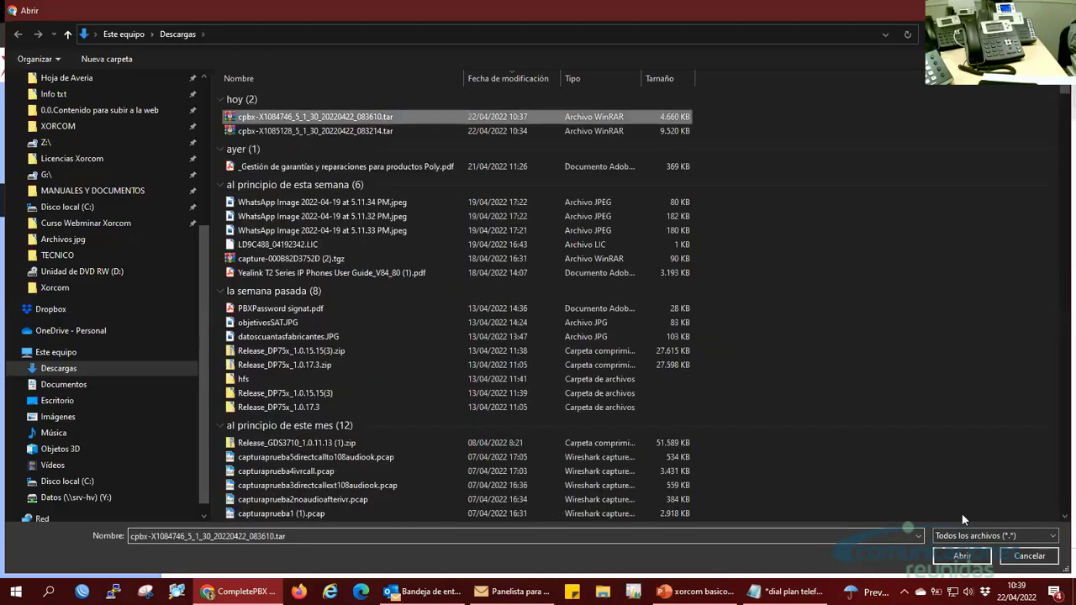
left_click(963, 556)
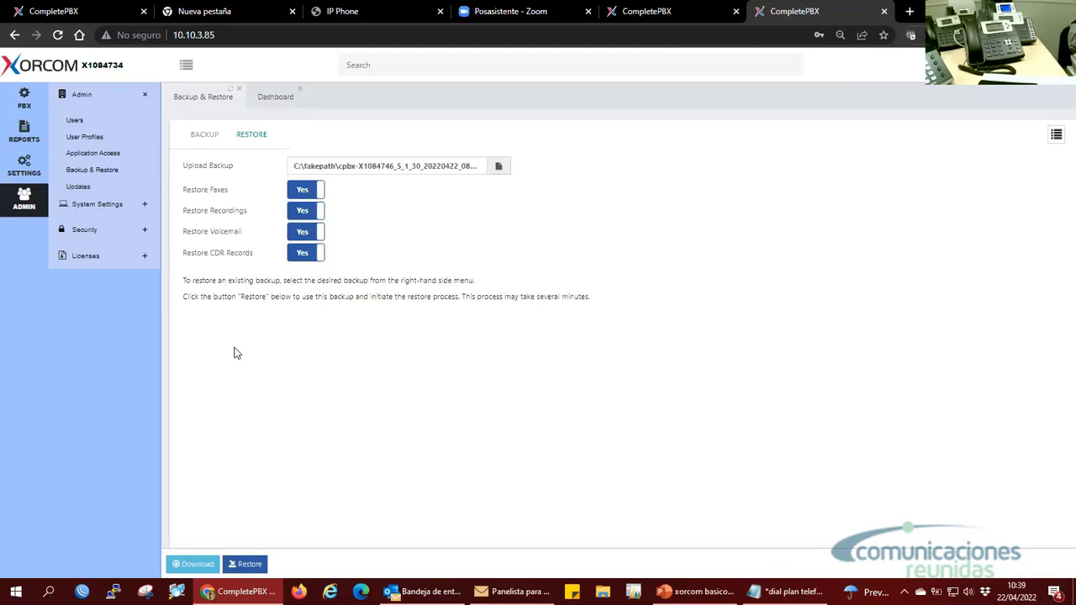
left_click(255, 569)
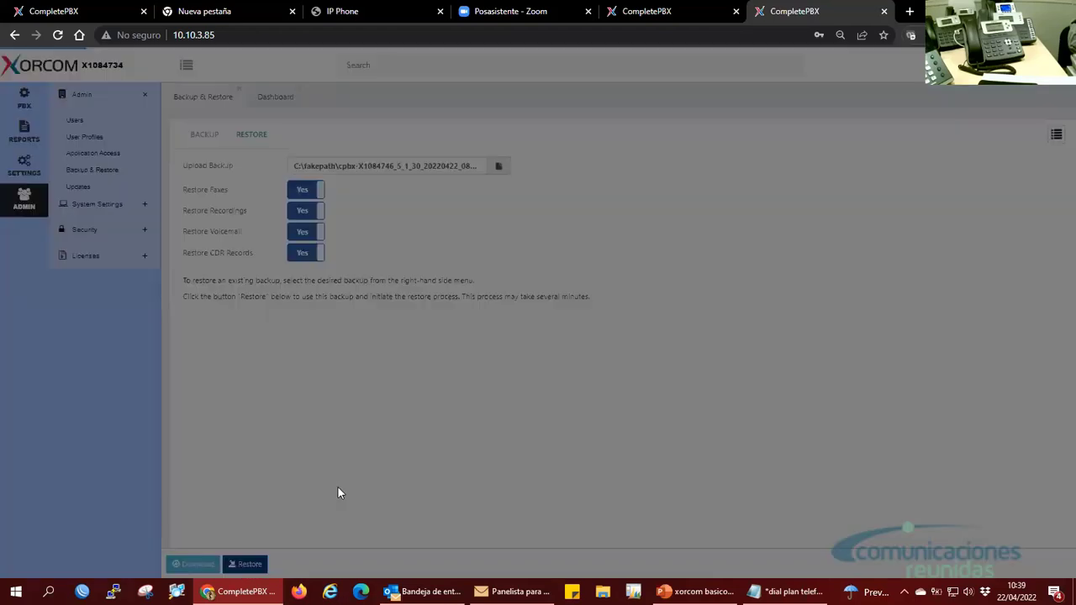
left_click_drag(410, 108, 560, 132)
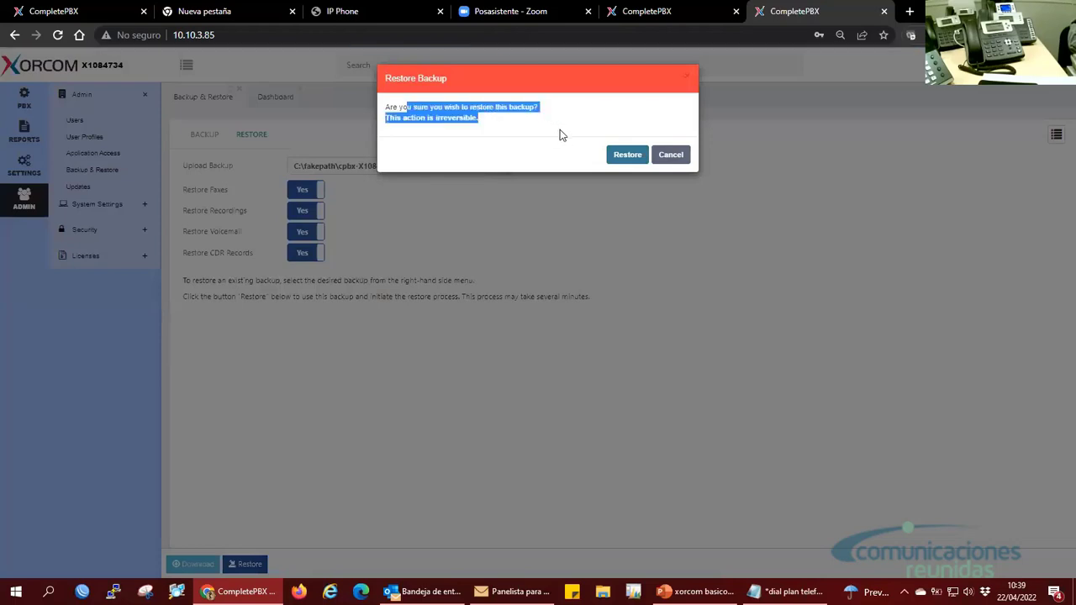
left_click(560, 132)
left_click(626, 158)
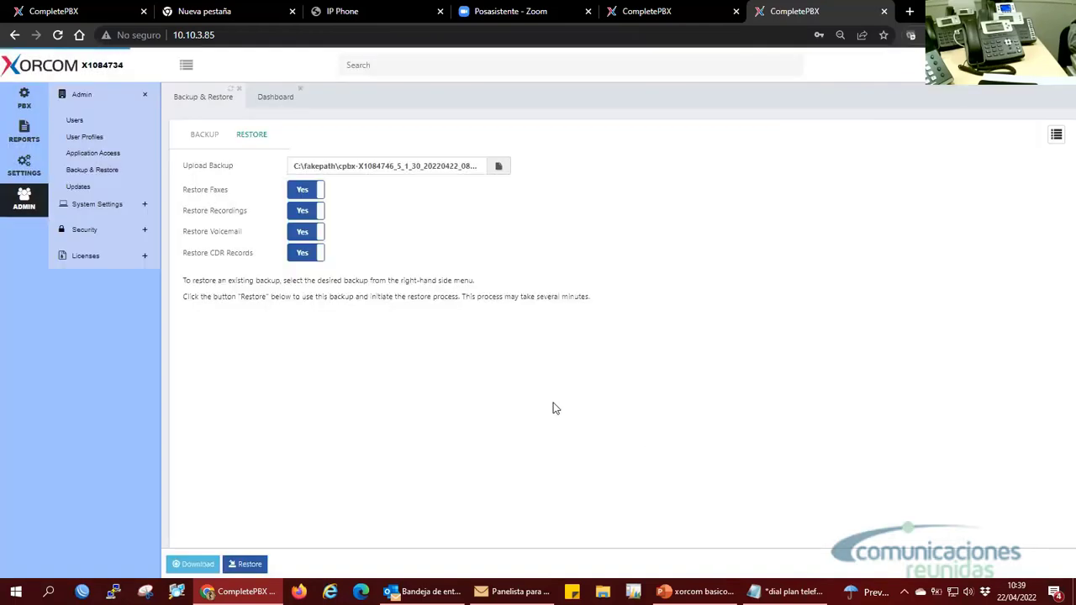
- On 10.10.3.88, open PBX > Extensiones and review the existing extensions list
left_click(664, 15)
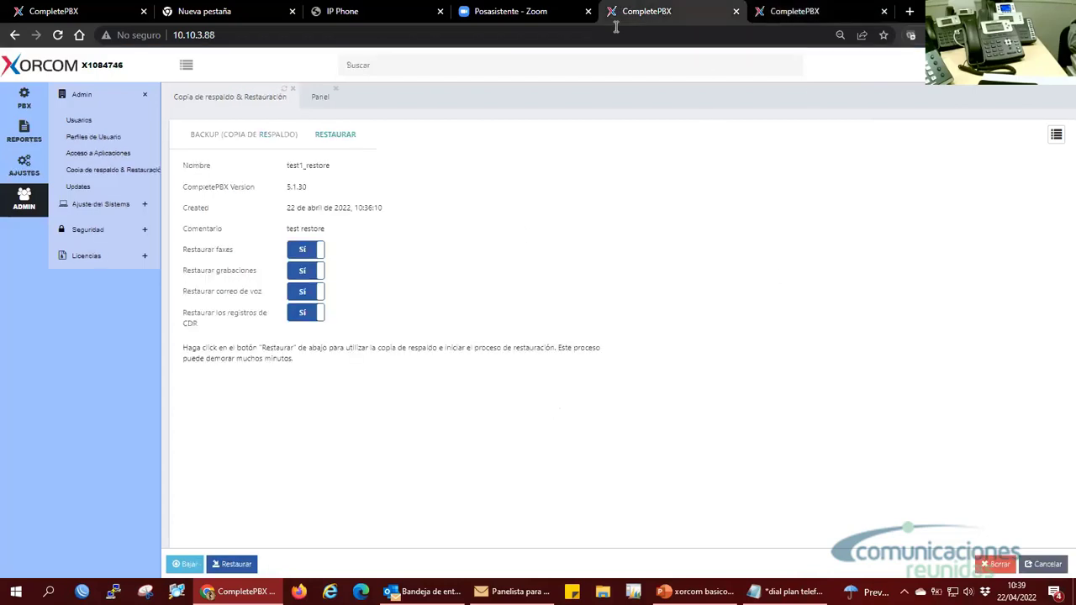
left_click(25, 97)
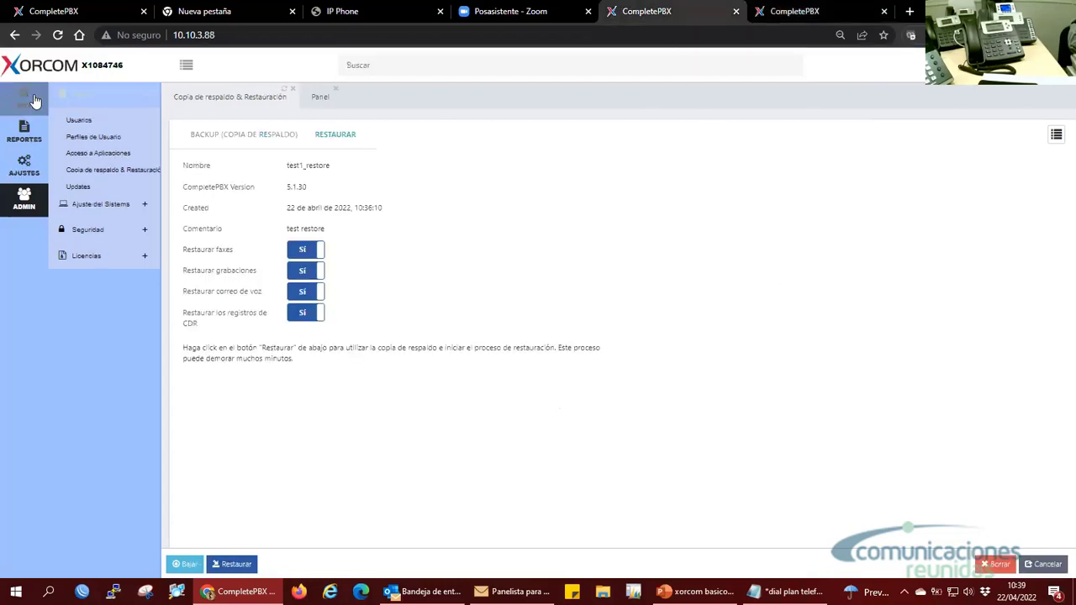
left_click(88, 95)
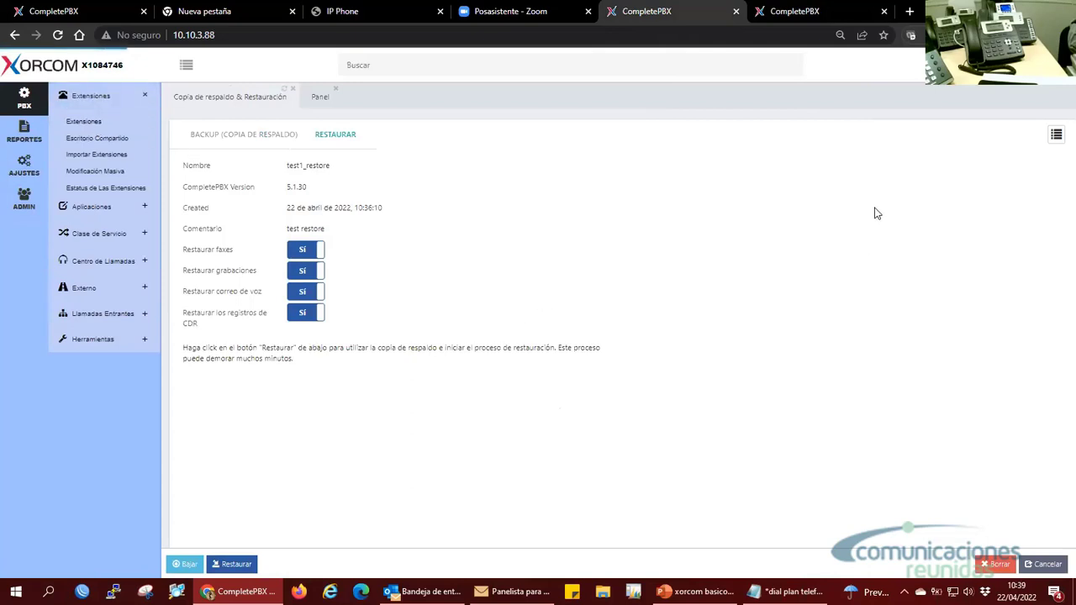
left_click(1057, 136)
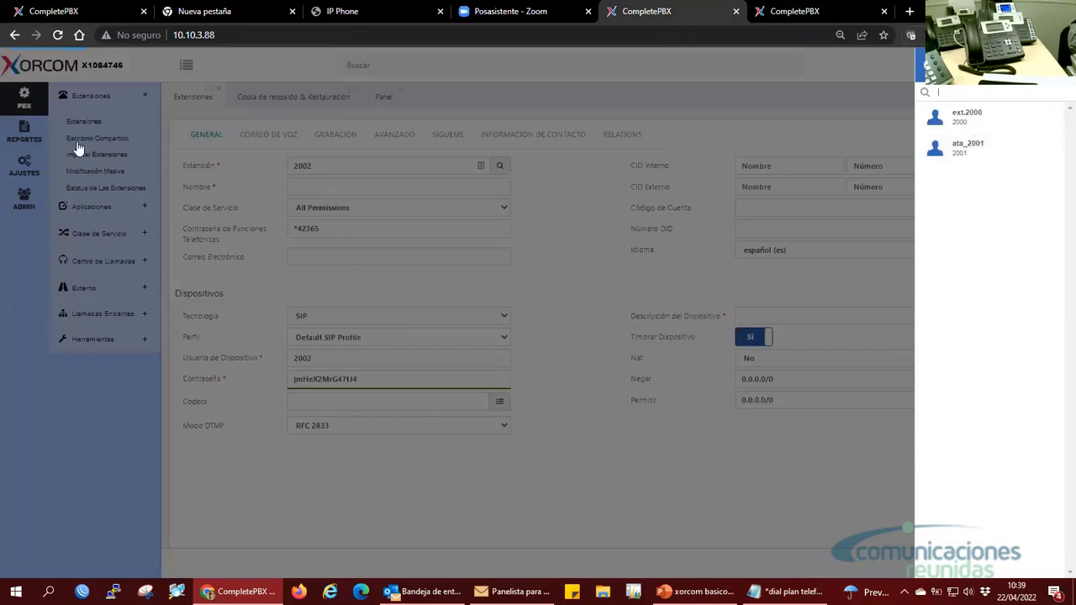
left_click(87, 286)
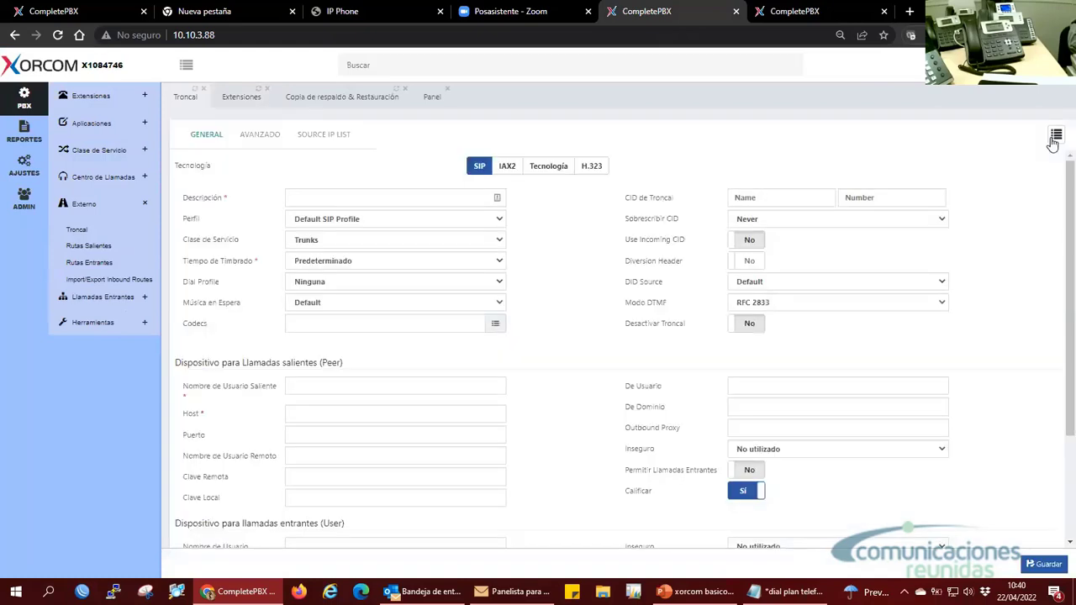
- Review the existing trunk list and the Rutas Entrantes inbound routes list
left_click(1052, 136)
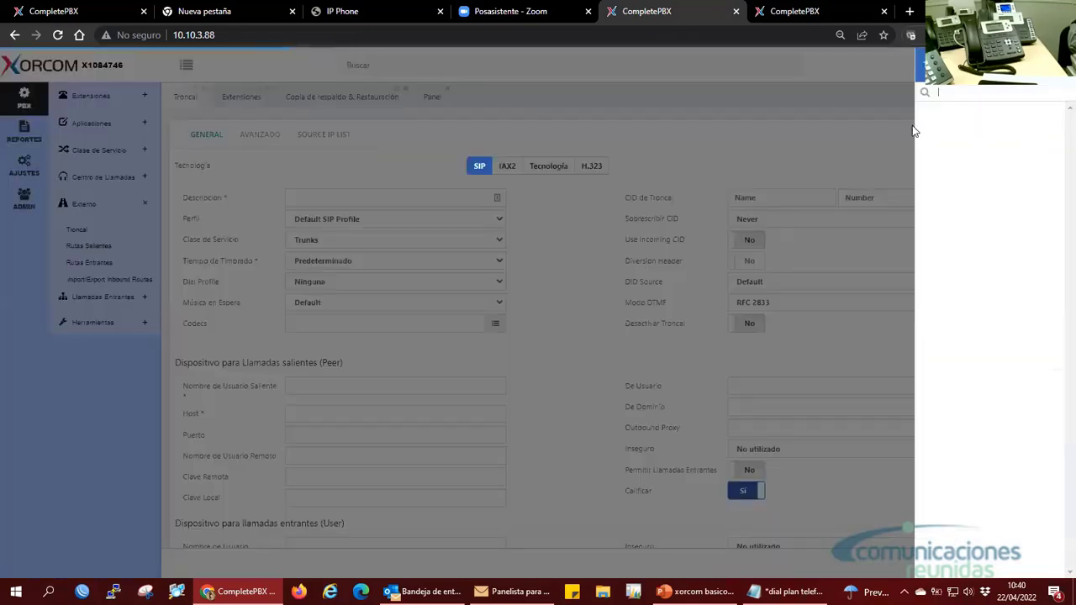
left_click(115, 189)
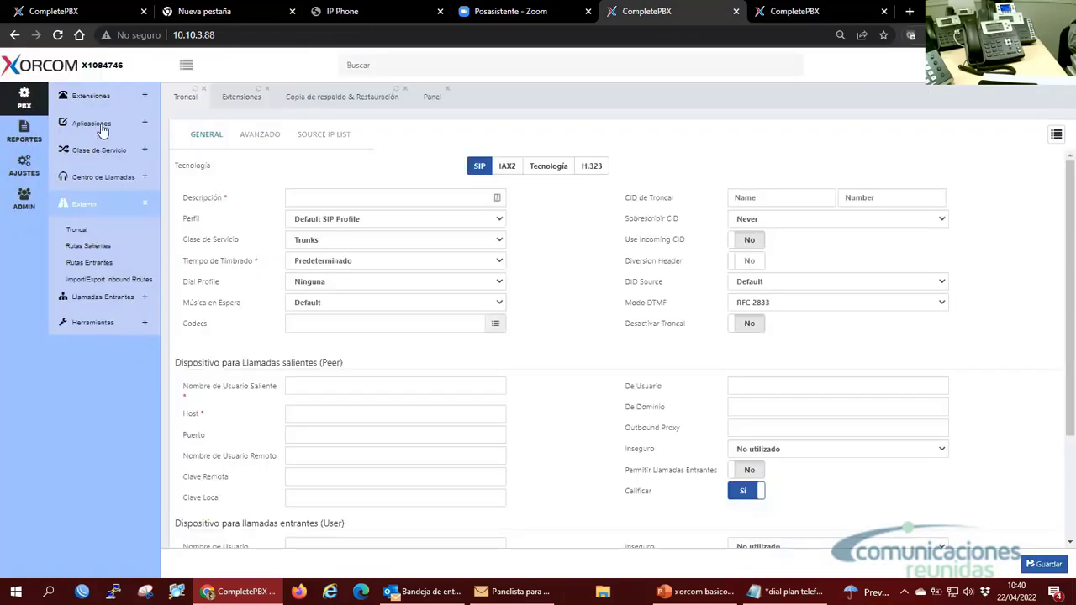
left_click(88, 262)
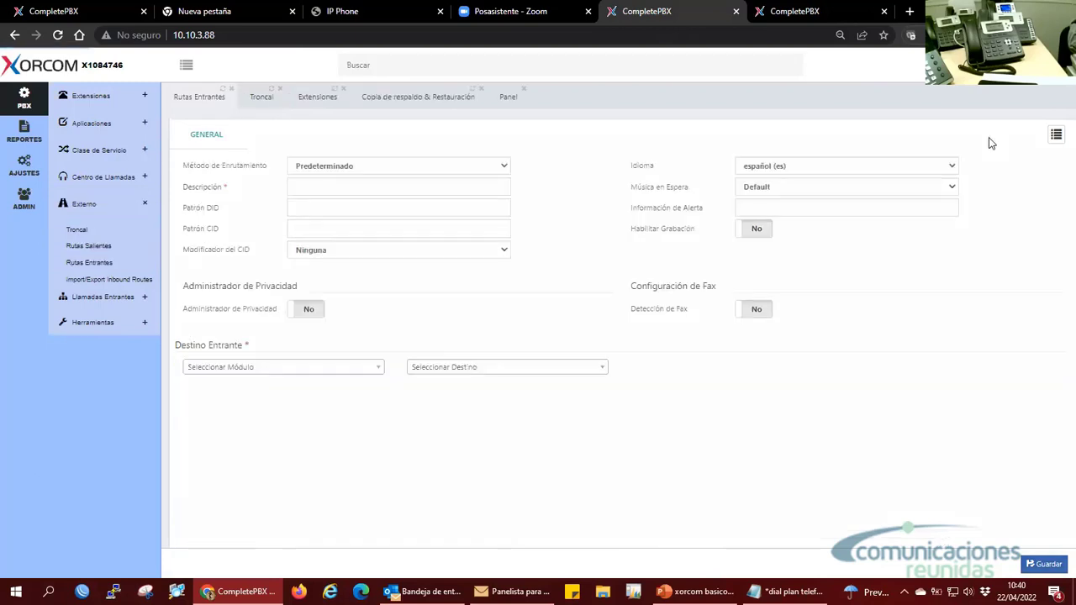
left_click(1055, 135)
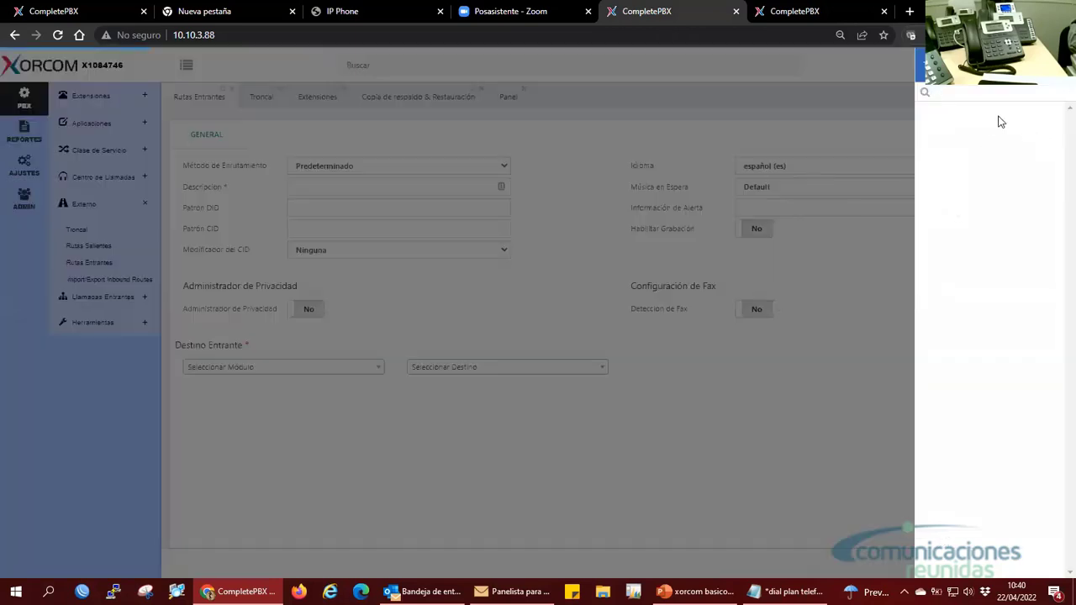
left_click(112, 138)
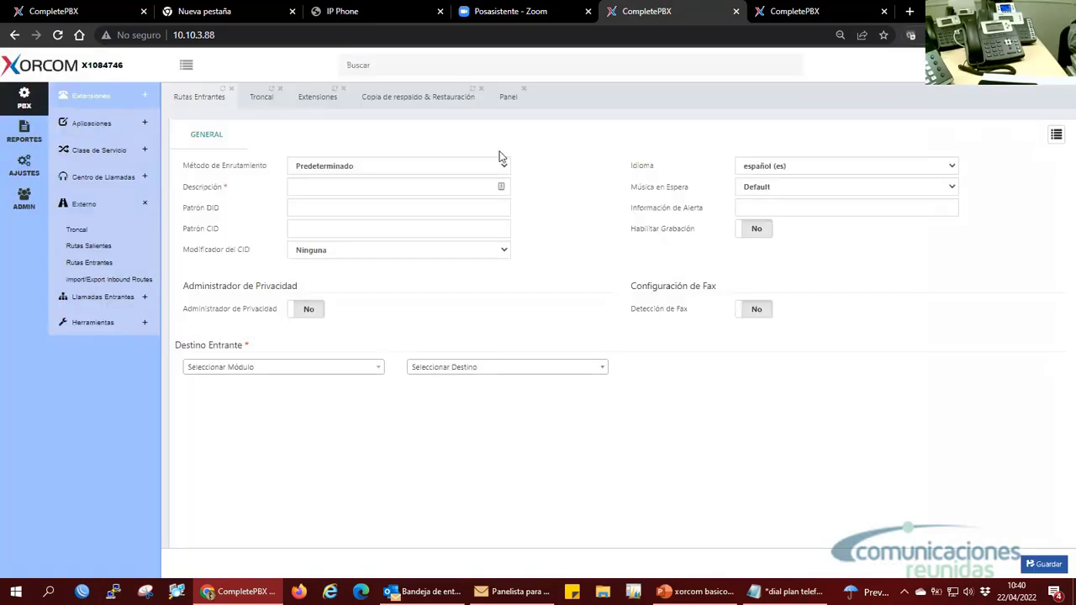
- Switch to the 10.10.3.85 tab and reload its address
key("ctrl+Tab")
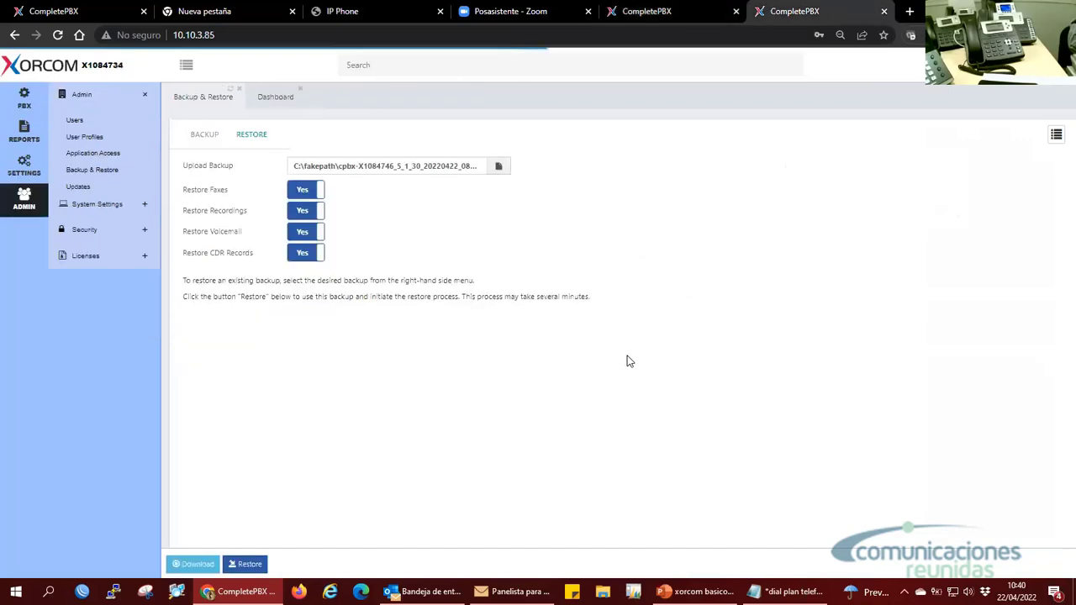
left_click(1056, 136)
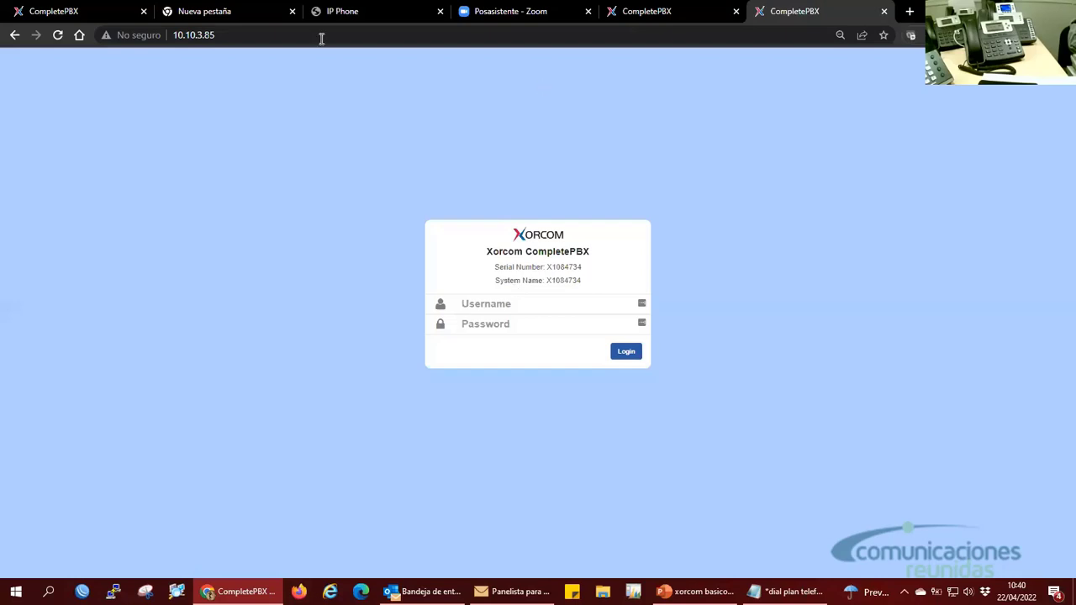
left_click(336, 36)
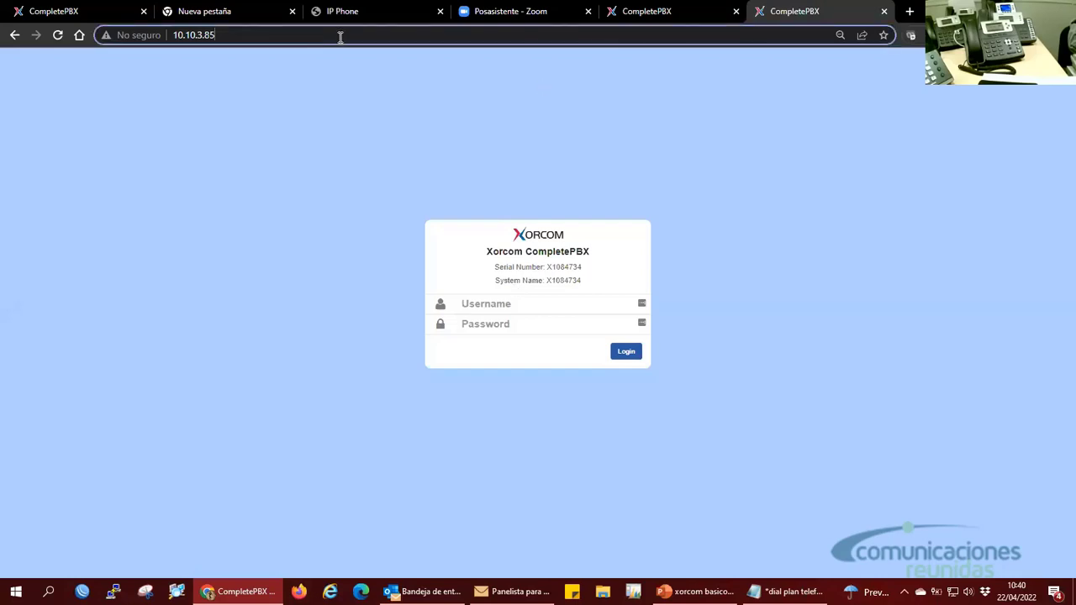
key("ctrl+a")
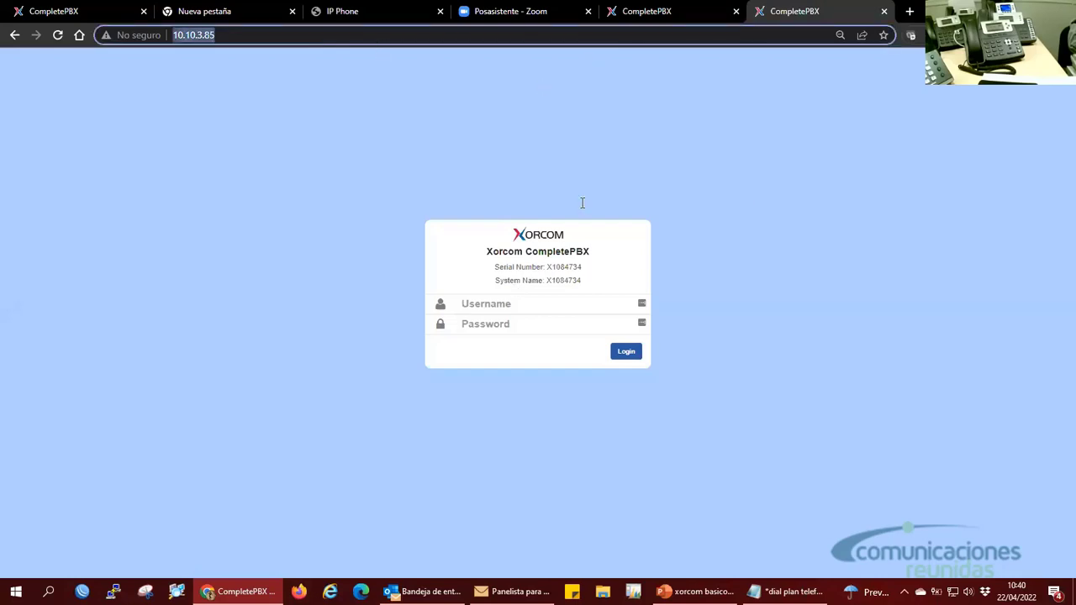
- Sign in with the admin username and password
left_click(524, 306)
type("ad")
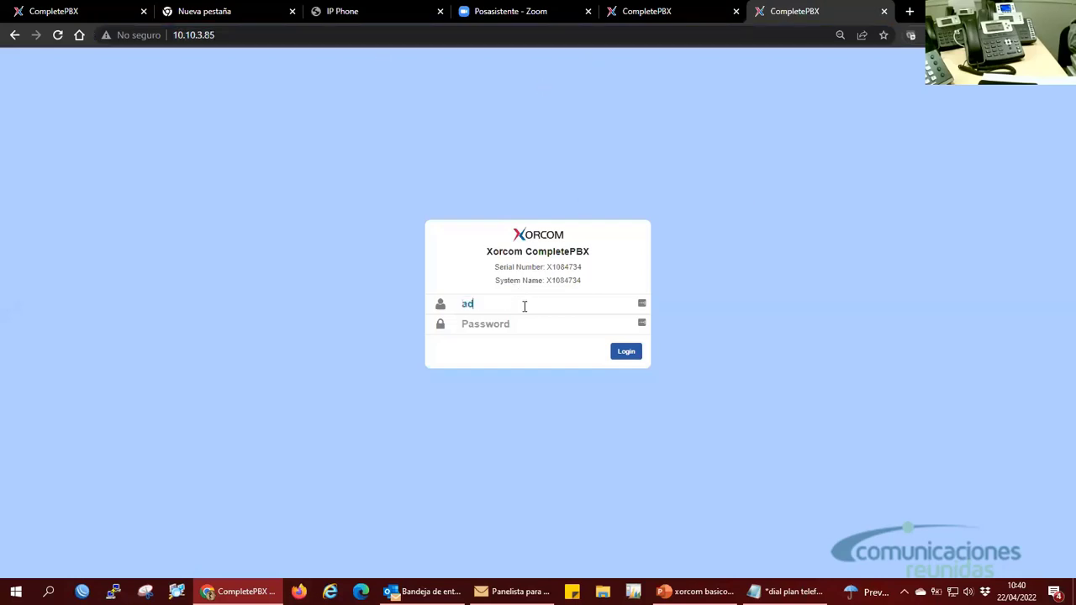
type("min")
key("Tab")
type("a•••••••••••••")
key("Return")
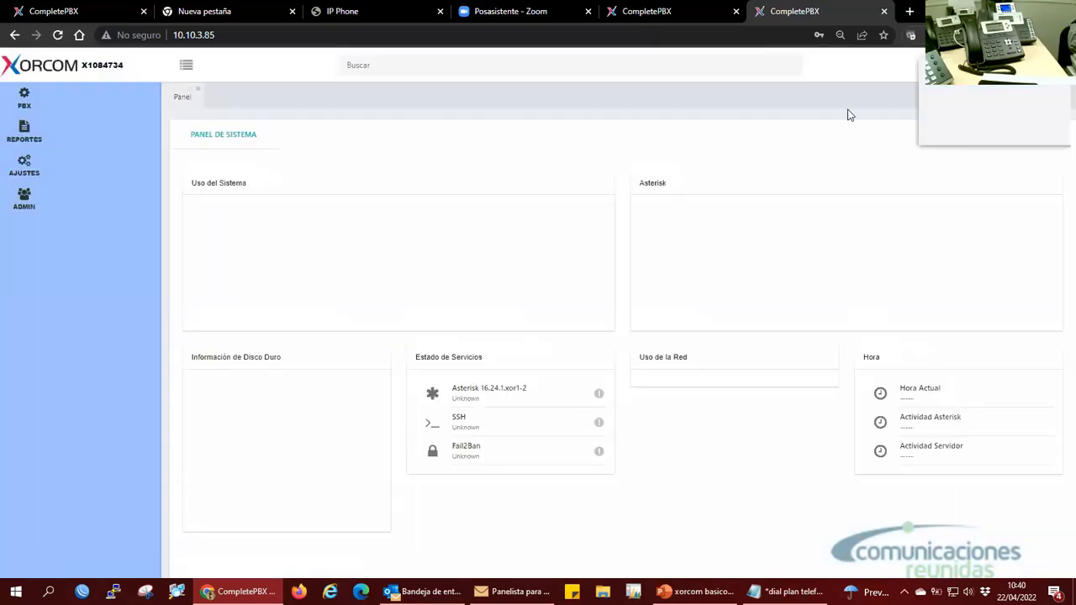
- Check that the 10.10.3.85 Extensiones list shows ext.2000 and ata_2001, then expand Externo
left_click(23, 97)
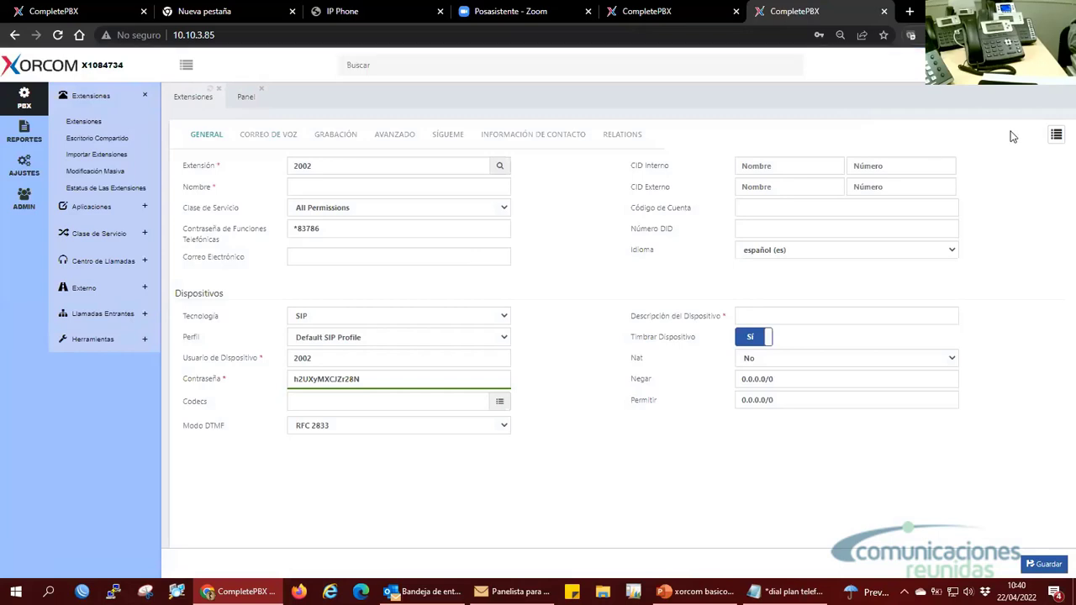
left_click(1056, 134)
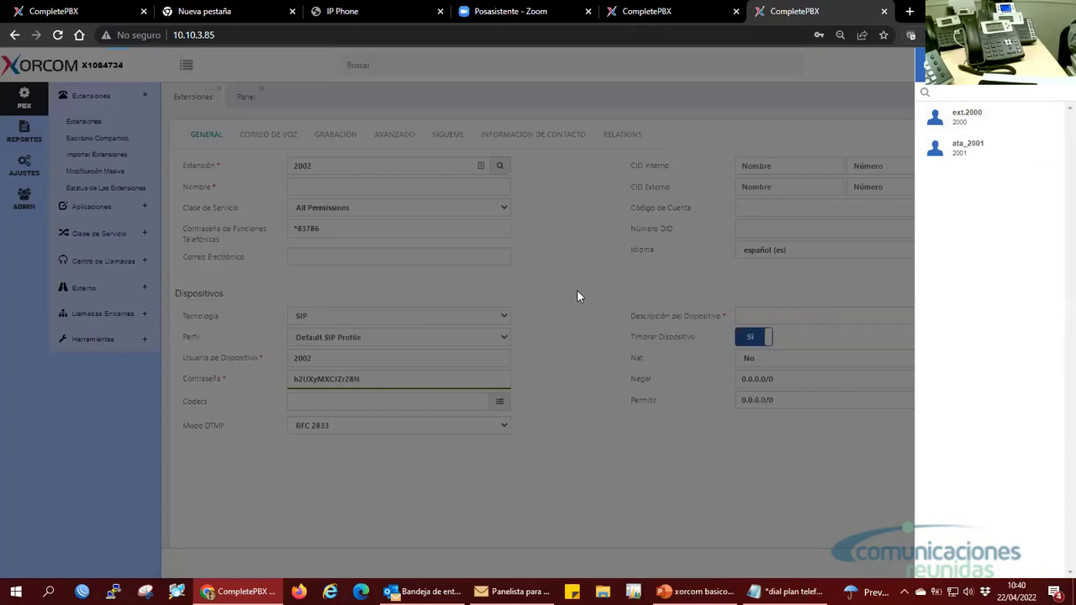
left_click(641, 65)
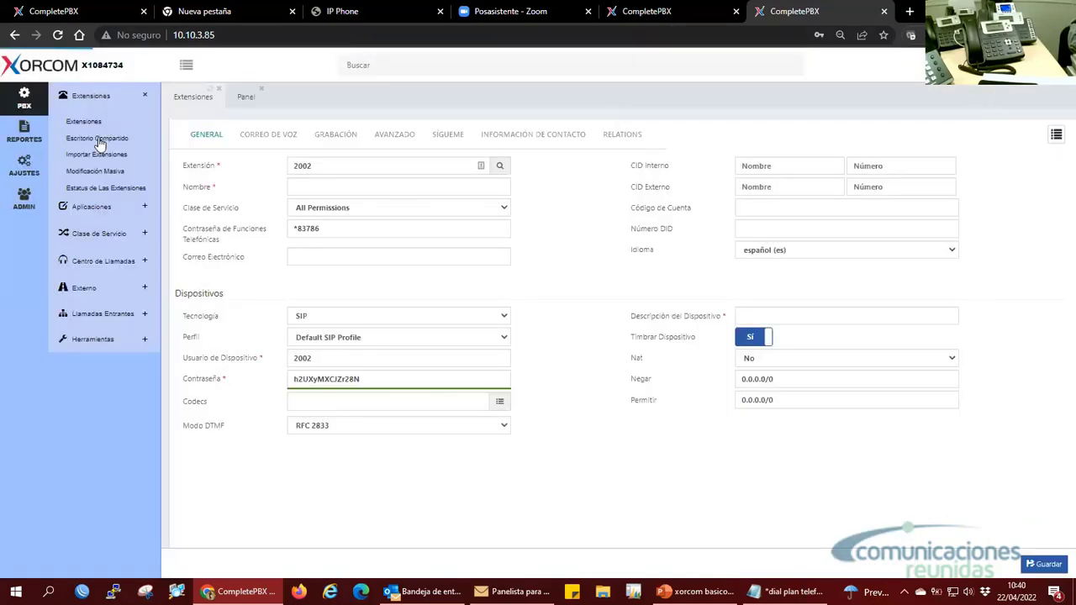
left_click(97, 288)
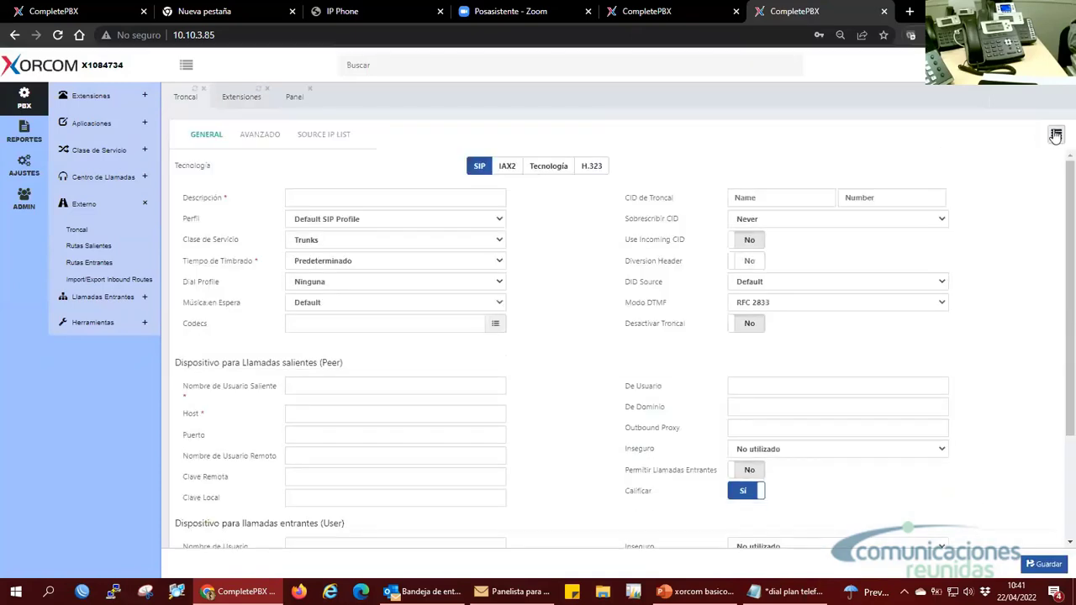
- Check the existing trunk list, then compare the 10.10.3.88 and 10.10.3.85 systems
left_click(1057, 135)
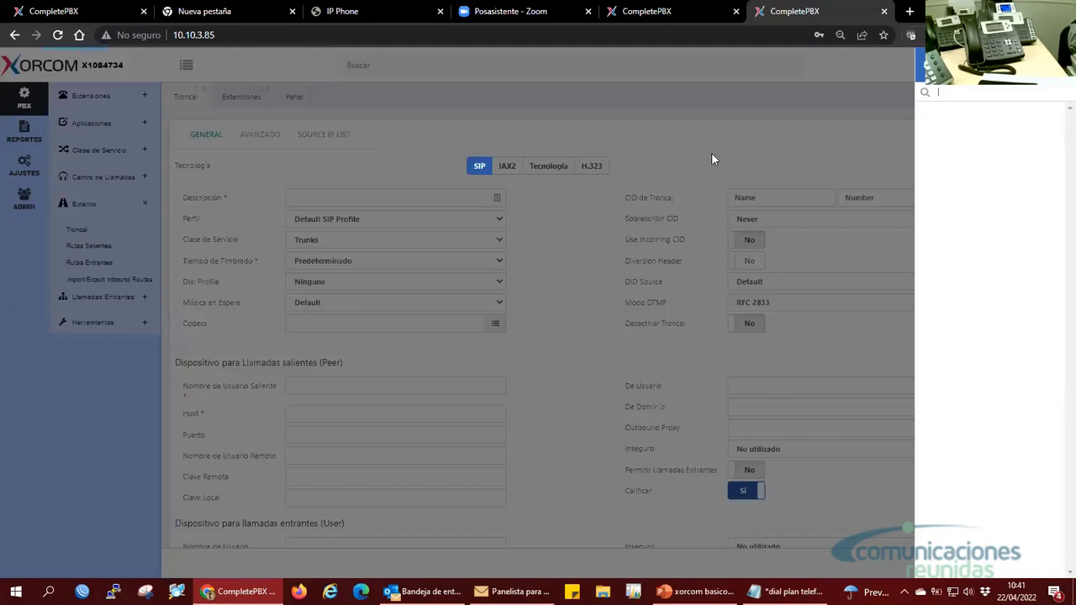
left_click(737, 153)
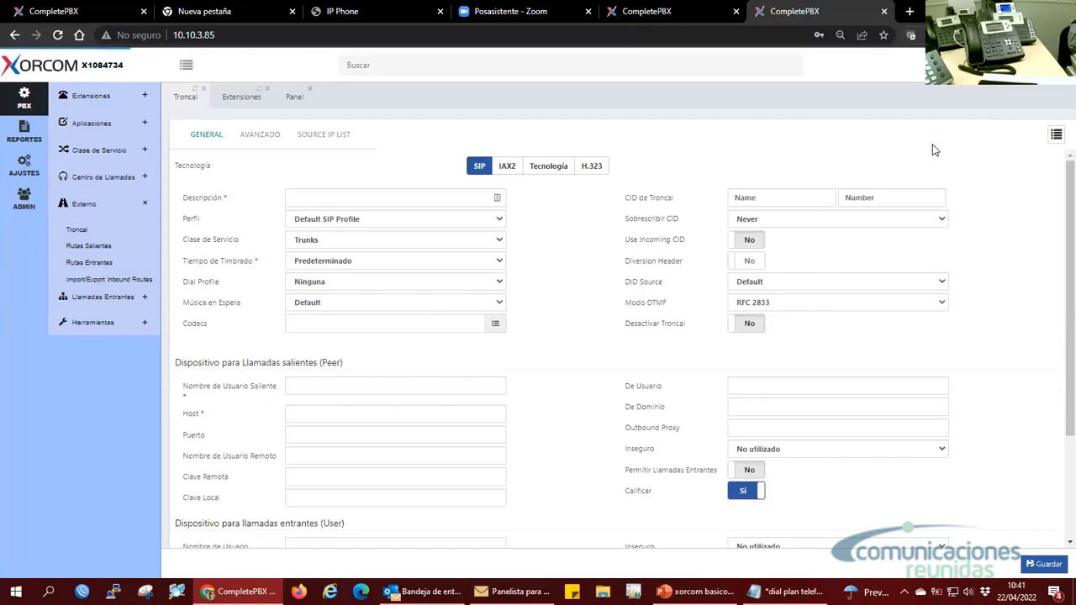
left_click(664, 11)
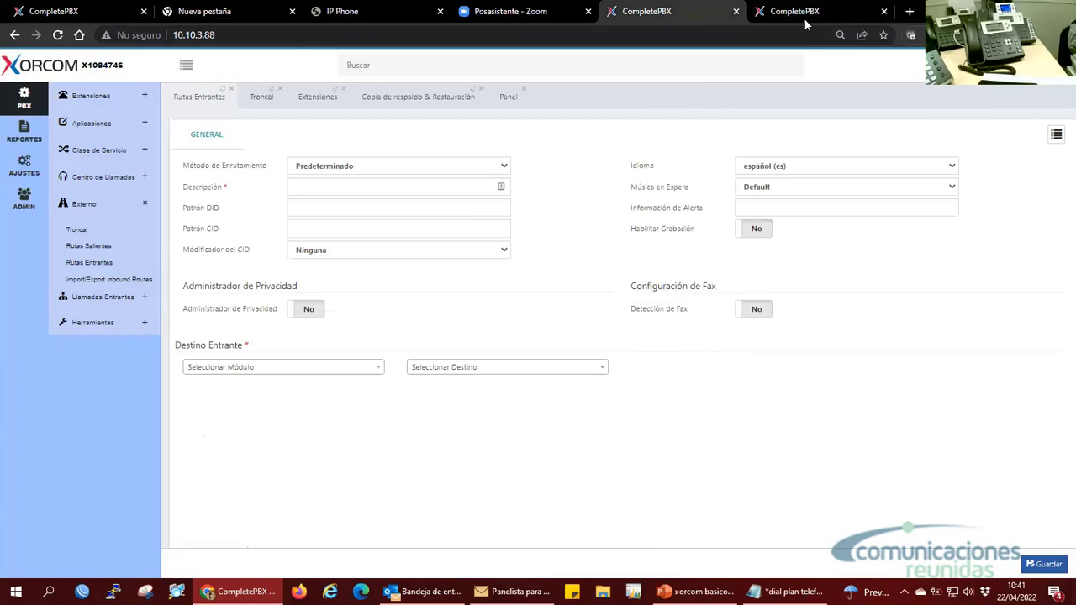
left_click(769, 12)
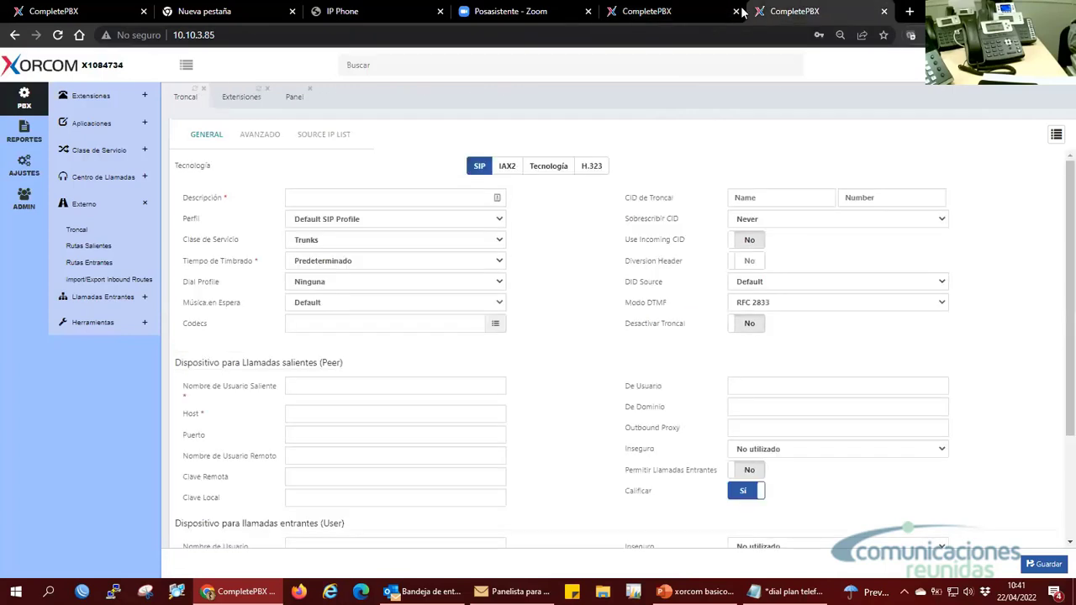
left_click(687, 12)
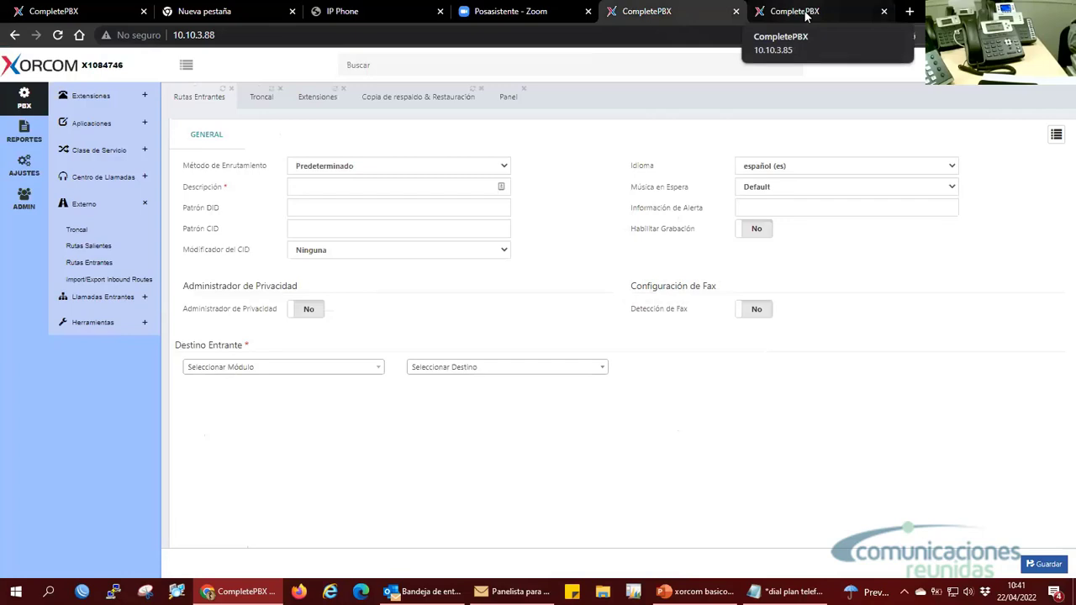
- On the 10.10.3.85 PBX, expand Ajuste del Sistema under ADMIN
left_click(805, 14)
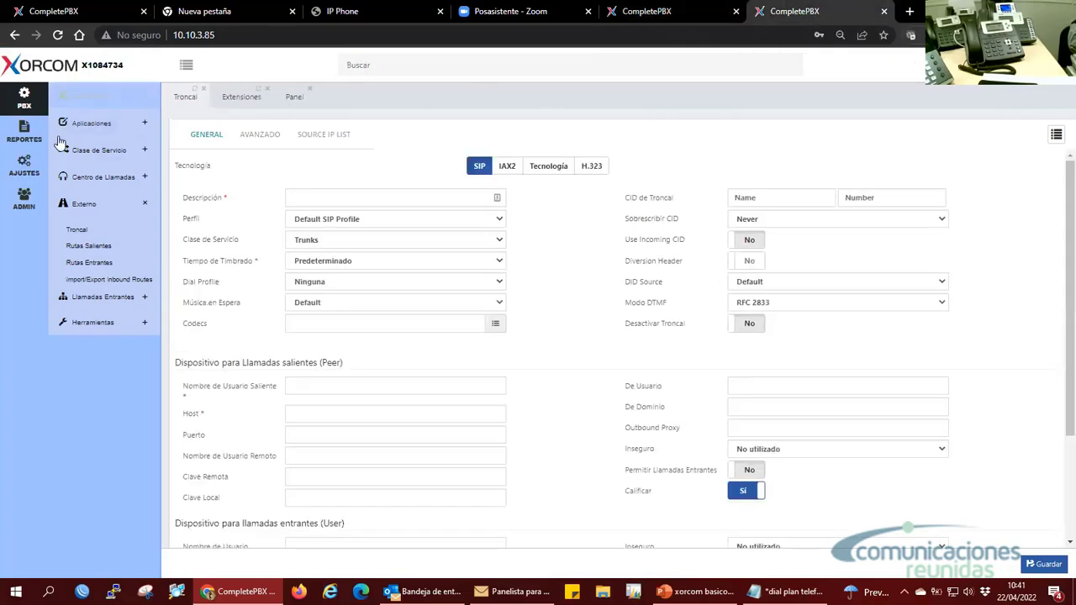
left_click(24, 201)
left_click(104, 121)
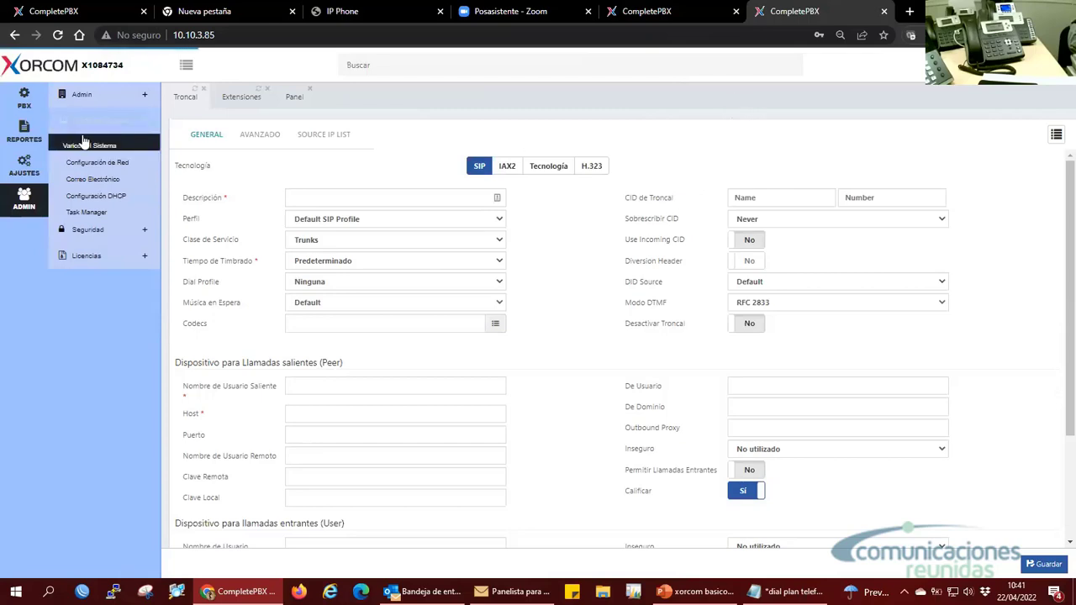
- Open Configuración de Red on 10.10.3.85 and compare its IP against the 10.10.3.88 system
left_click(101, 161)
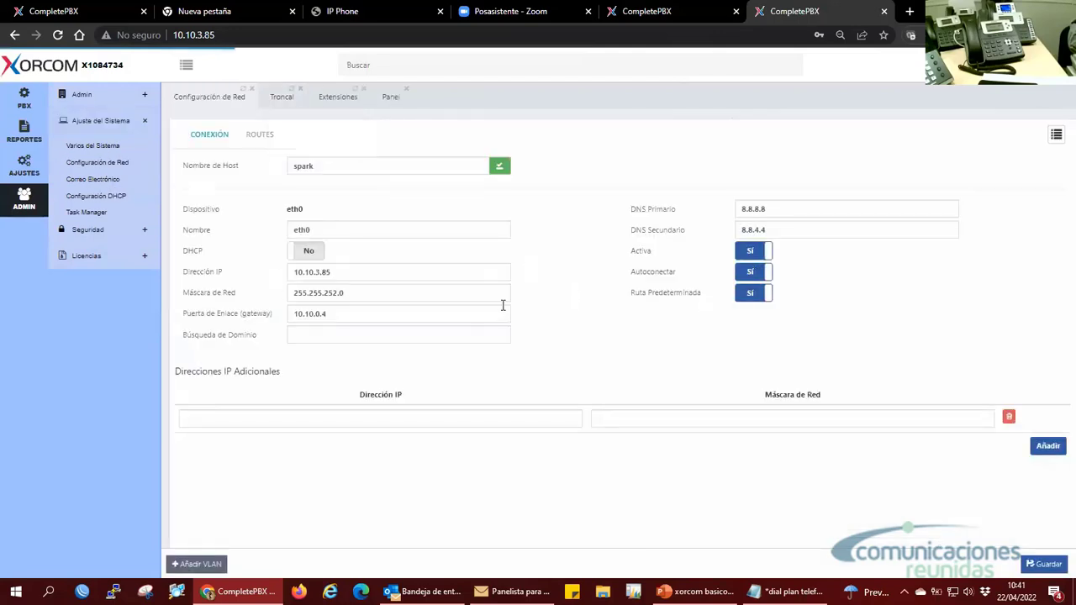
triple_click(503, 271)
left_click(647, 11)
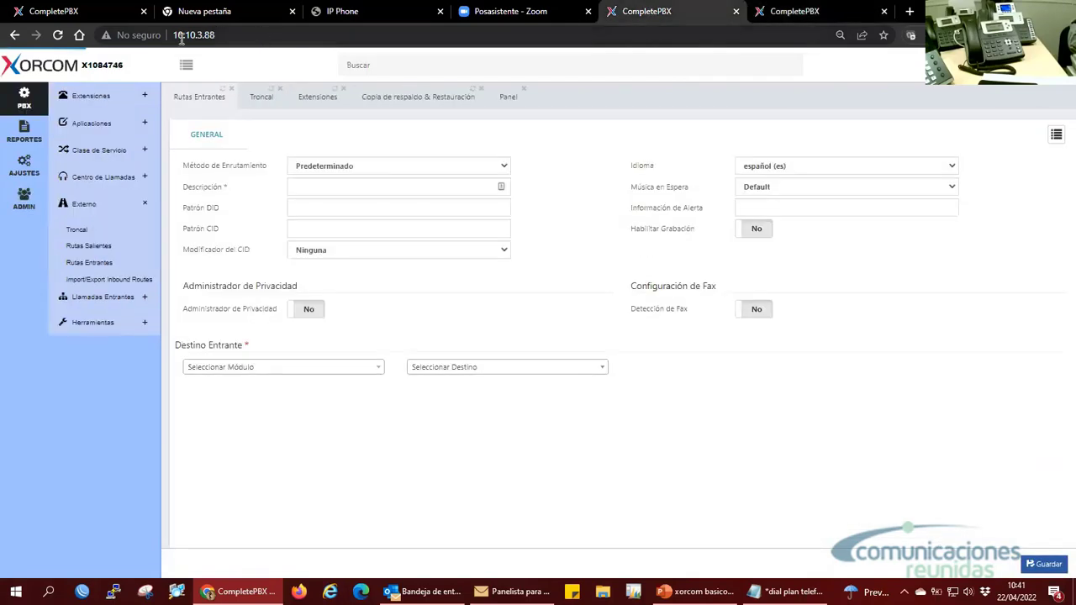
left_click(180, 38)
left_click(752, 432)
left_click(794, 11)
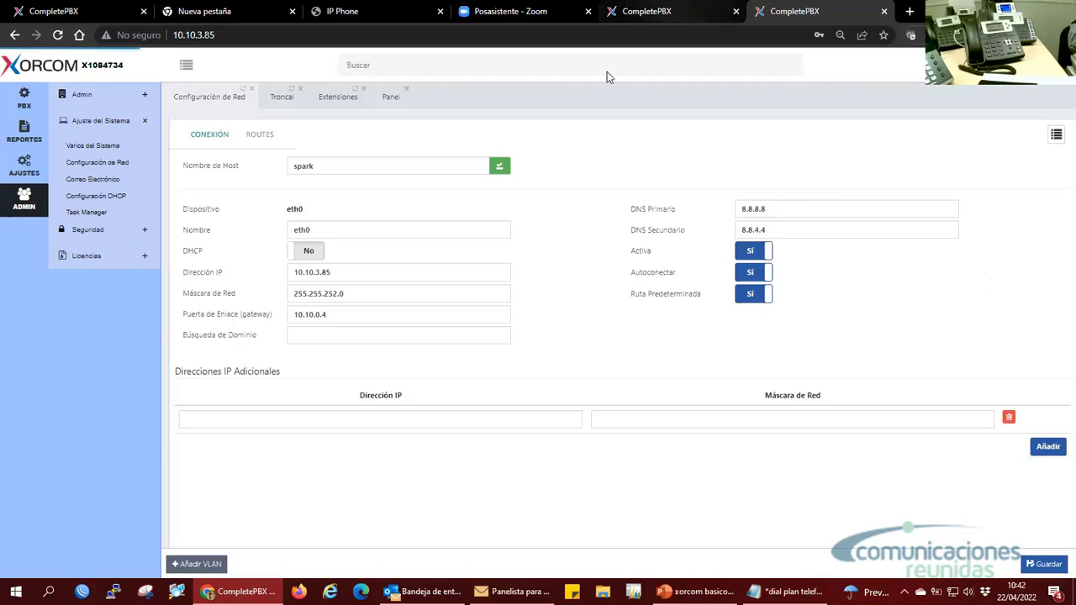
- Recheck IP 10.10.3.85, mask 255.255.252.0 and gateway 10.10.0.4 against the .88 PBX
left_click(639, 12)
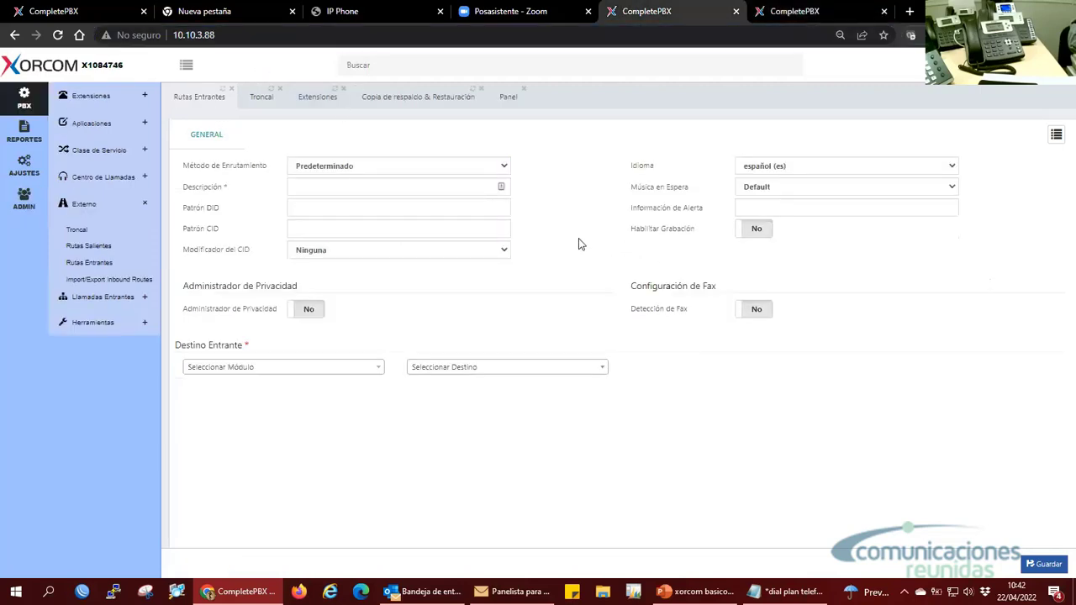
left_click(790, 12)
left_click(185, 35)
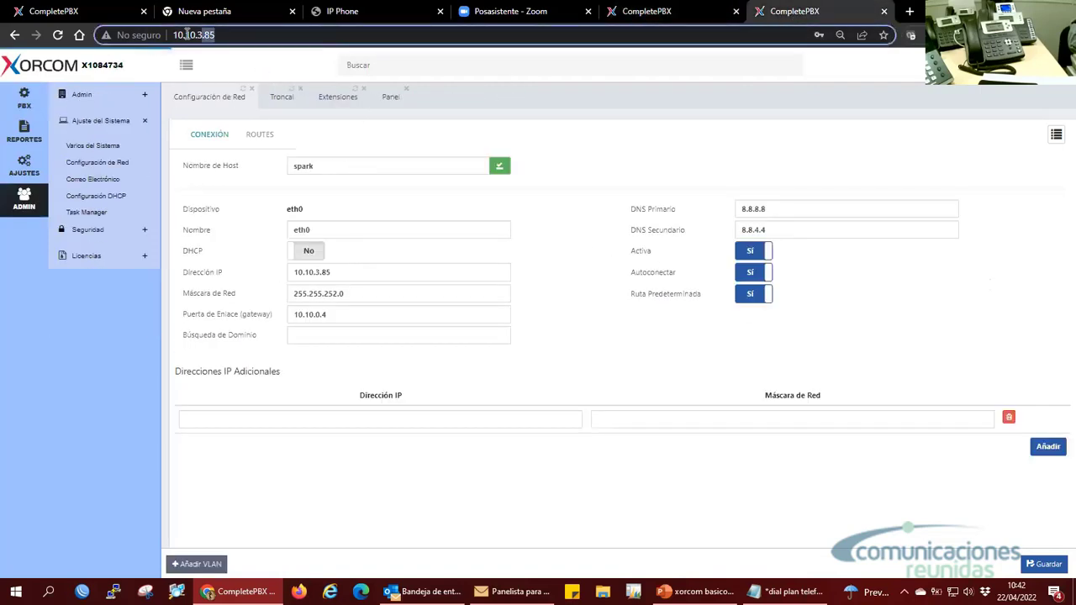
left_click(598, 284)
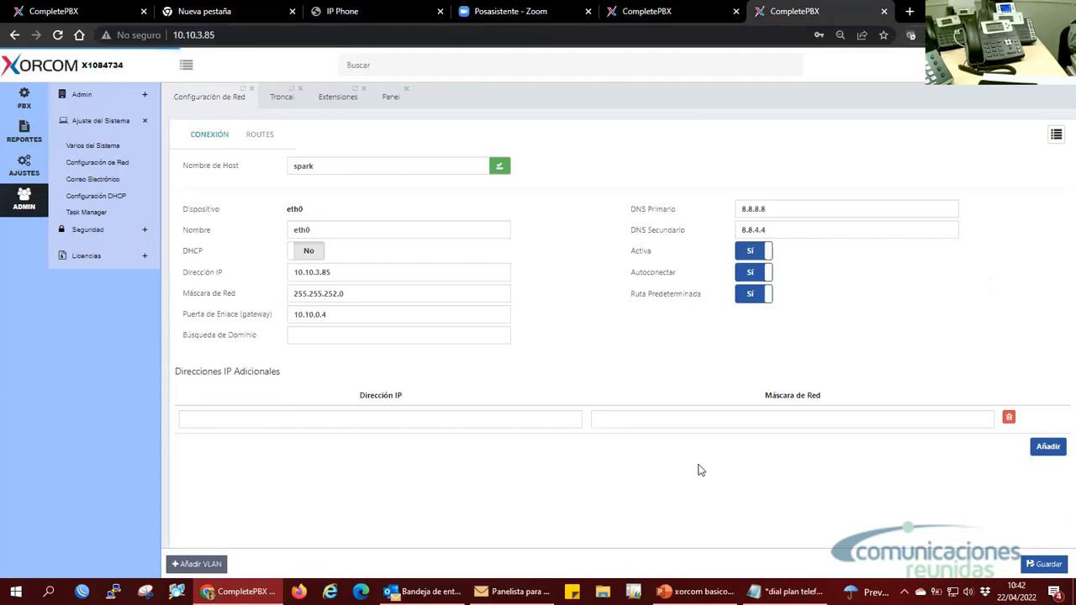
double_click(390, 273)
left_click(594, 356)
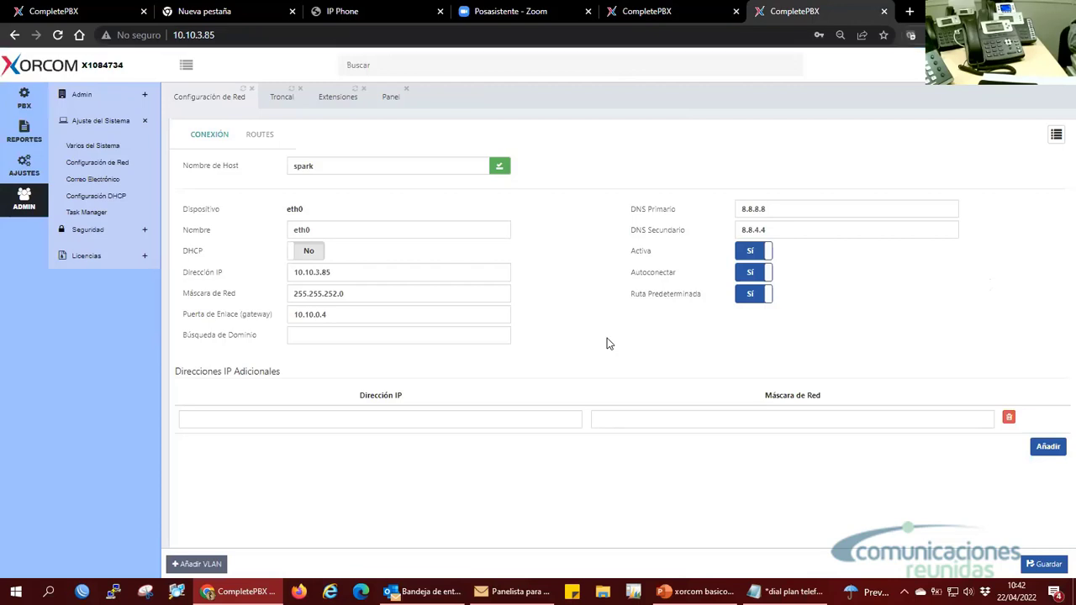
- Open the CDR report under REPORTES on both the 10.10.3.85 and 10.10.3.88 PBXs
left_click(24, 132)
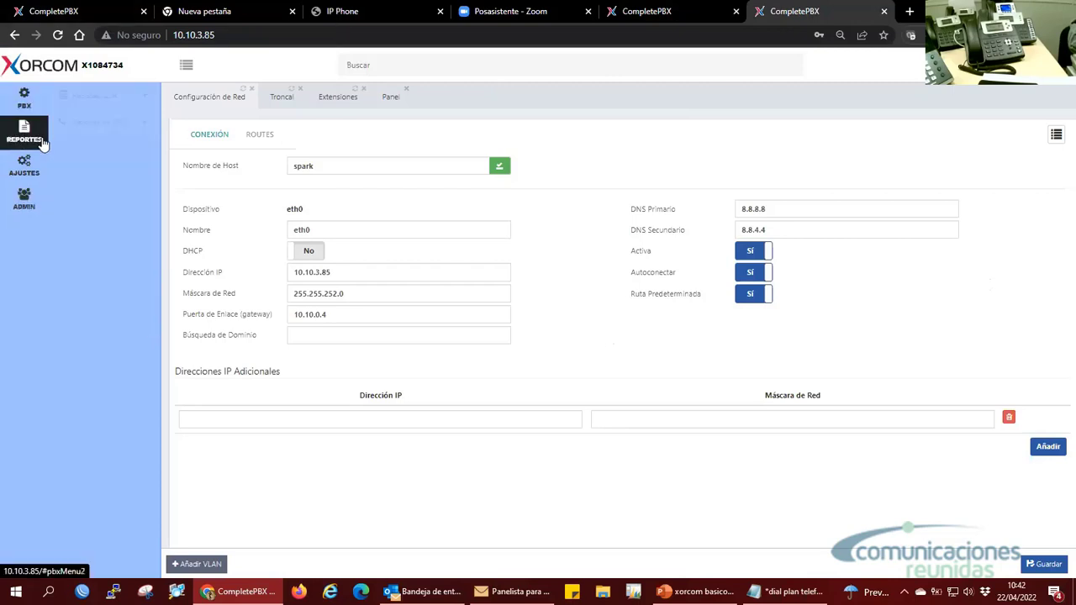
left_click(104, 96)
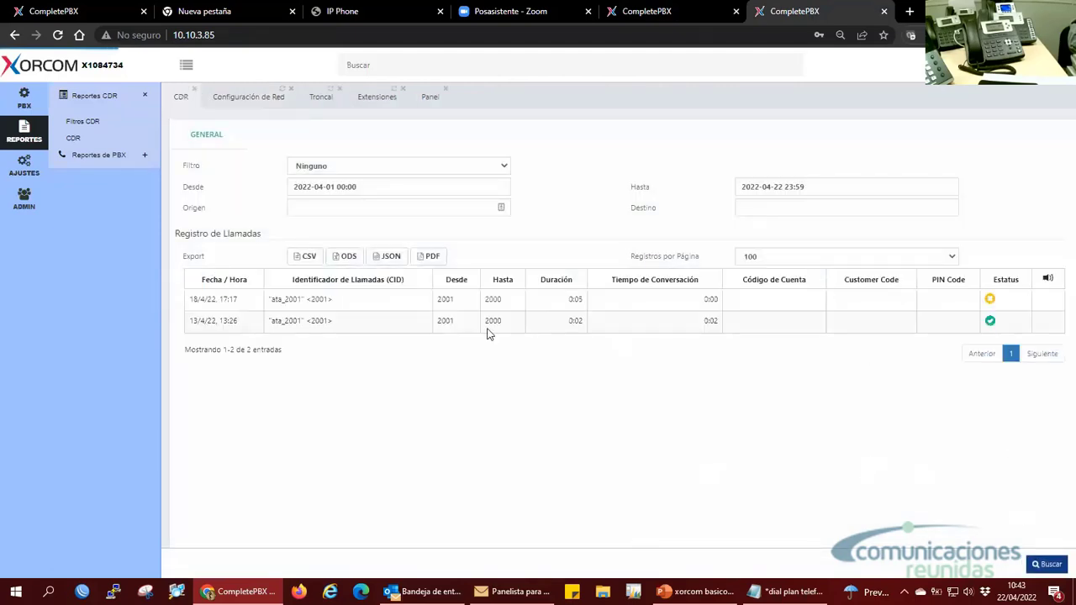
left_click(662, 18)
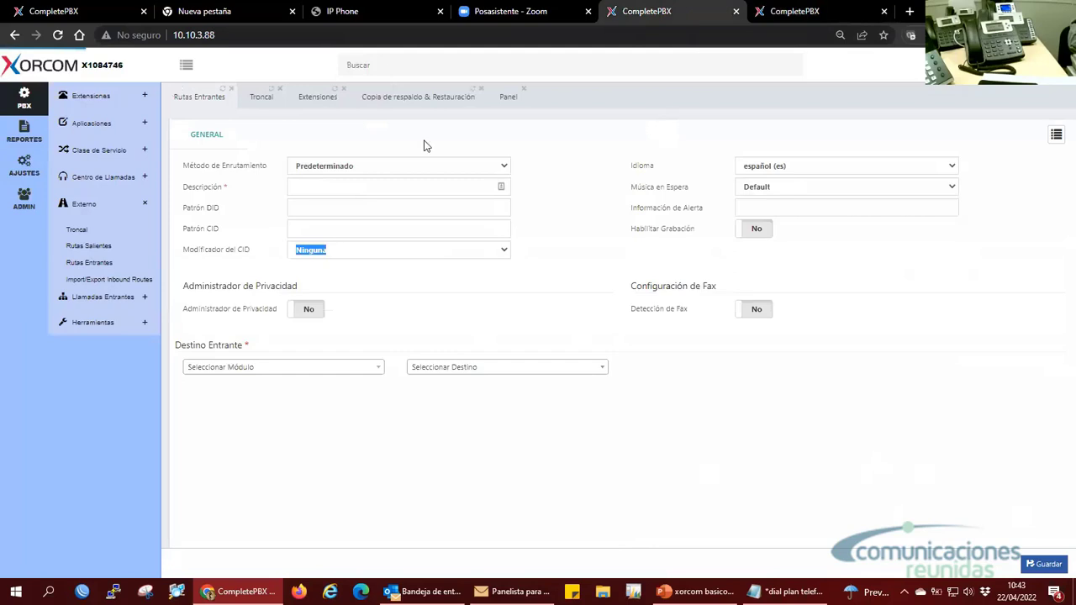
left_click(23, 139)
left_click(92, 95)
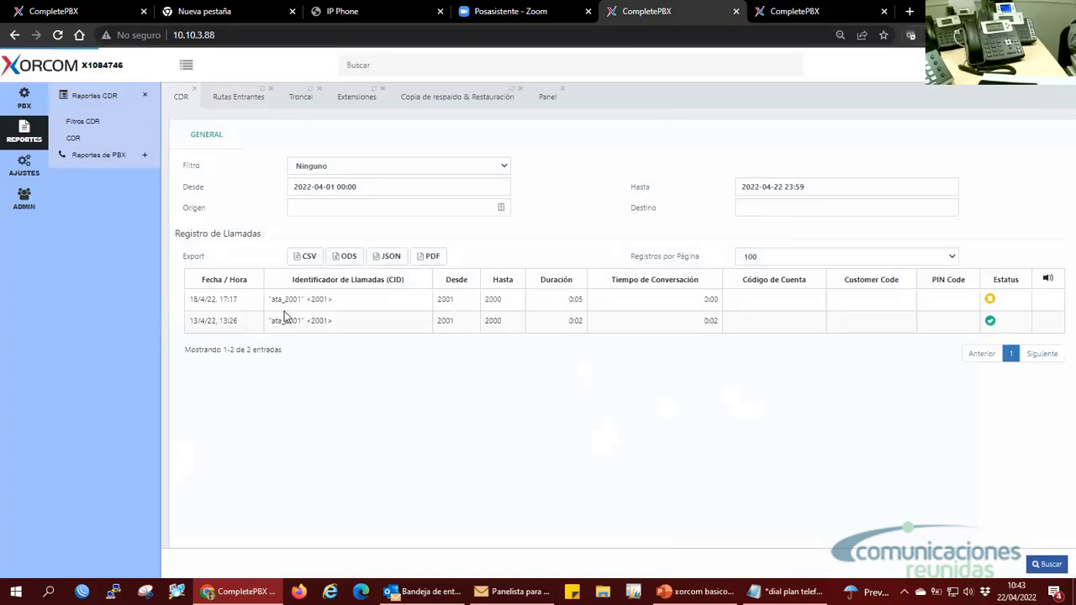
- Compare the two calls from 2001 to 2000 in each PBX's CDR table
left_click_drag(266, 299, 641, 327)
left_click(675, 385)
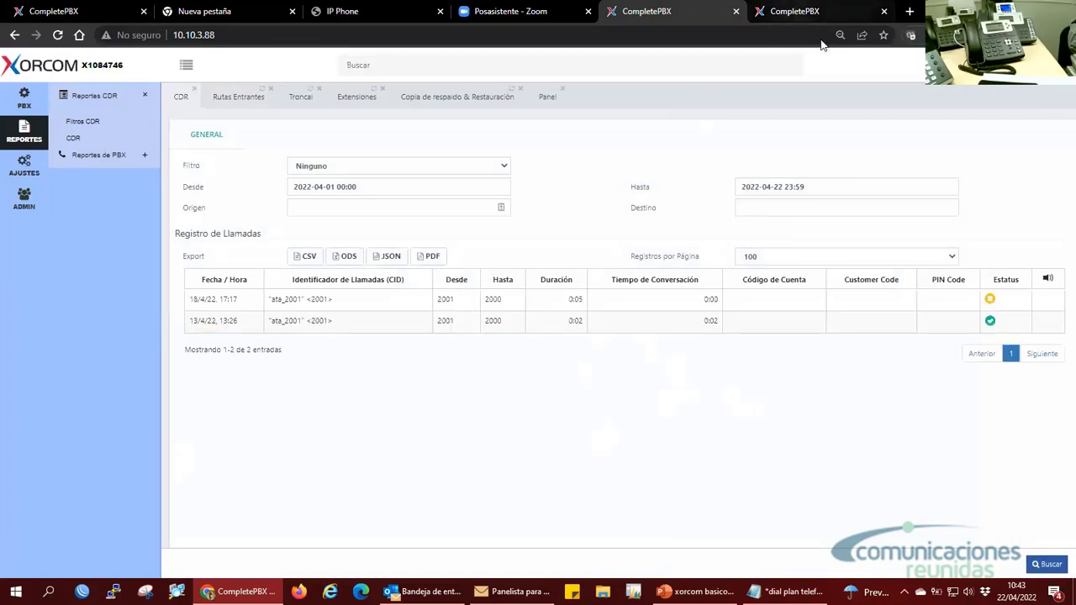
left_click(794, 12)
left_click_drag(267, 299, 364, 321)
left_click(619, 399)
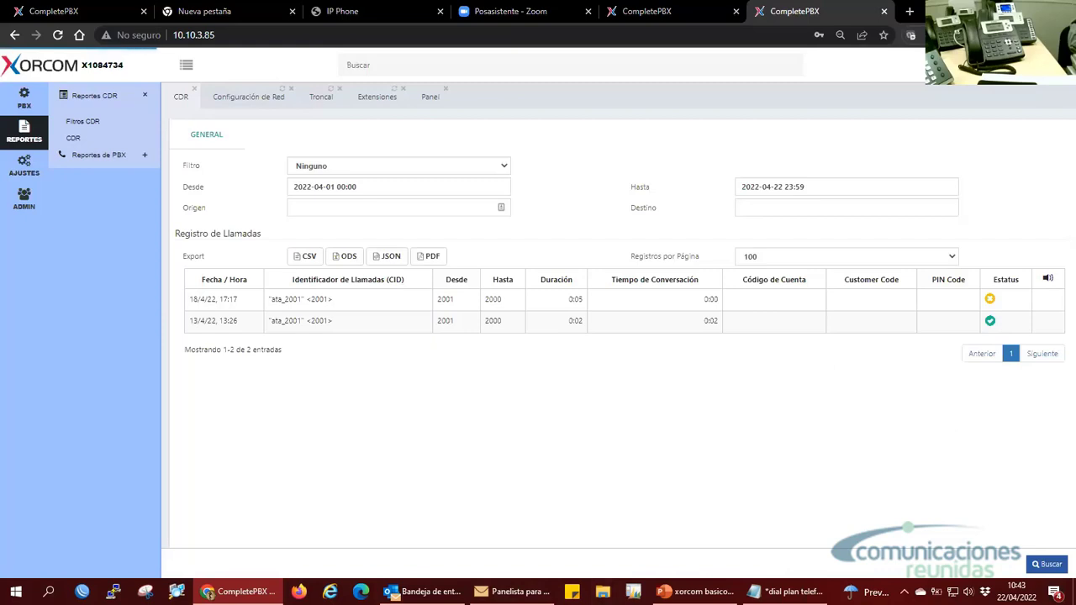
- Show the Descargas folder in a maximized File Explorer and select the first cpbx backup .tar file
key("super+e")
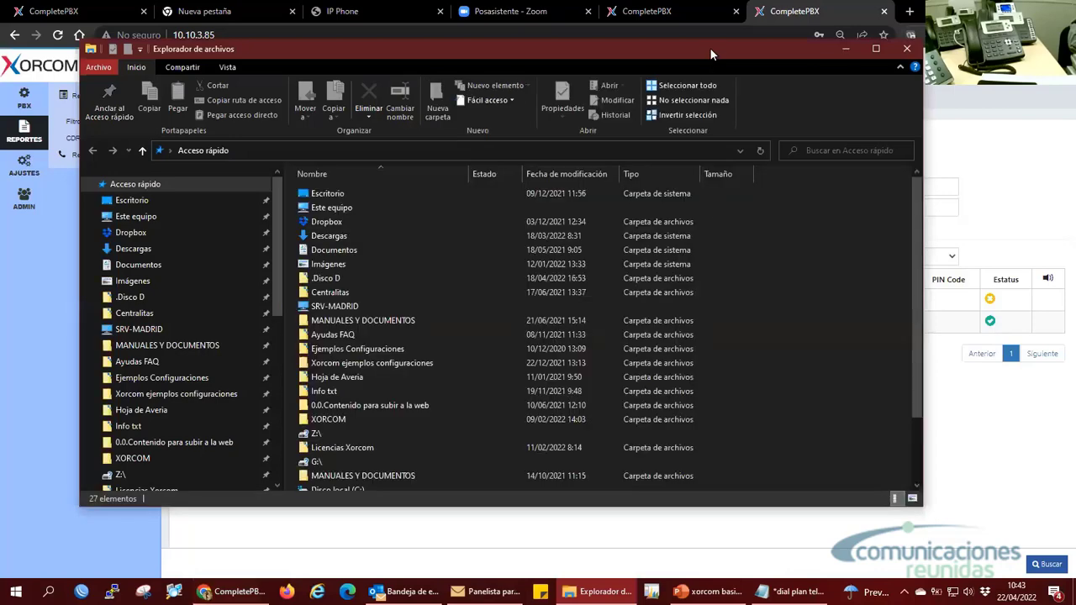
double_click(709, 47)
left_click(57, 206)
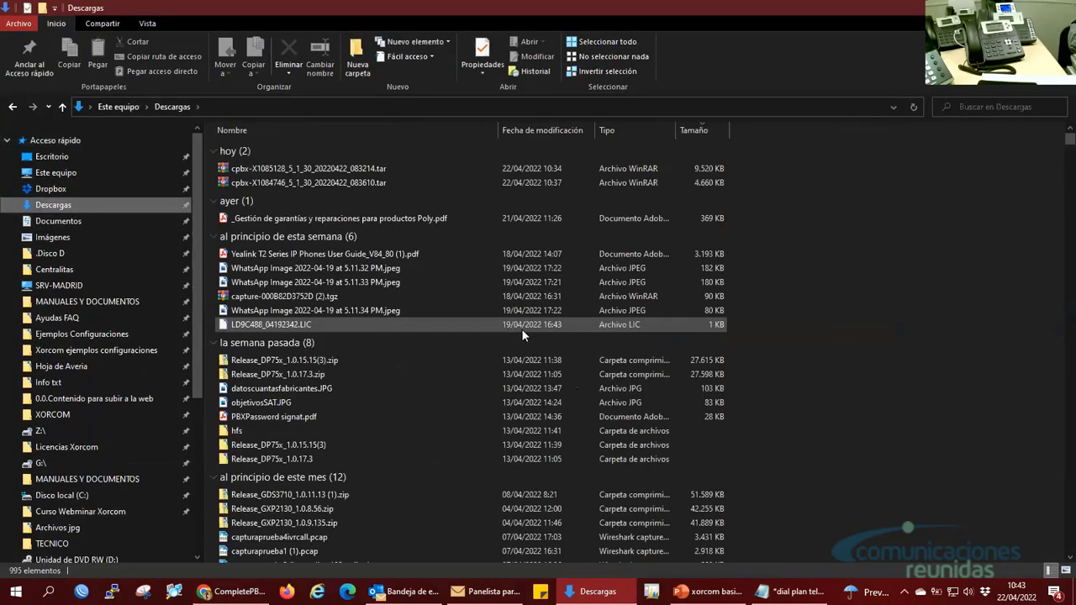
left_click(440, 170)
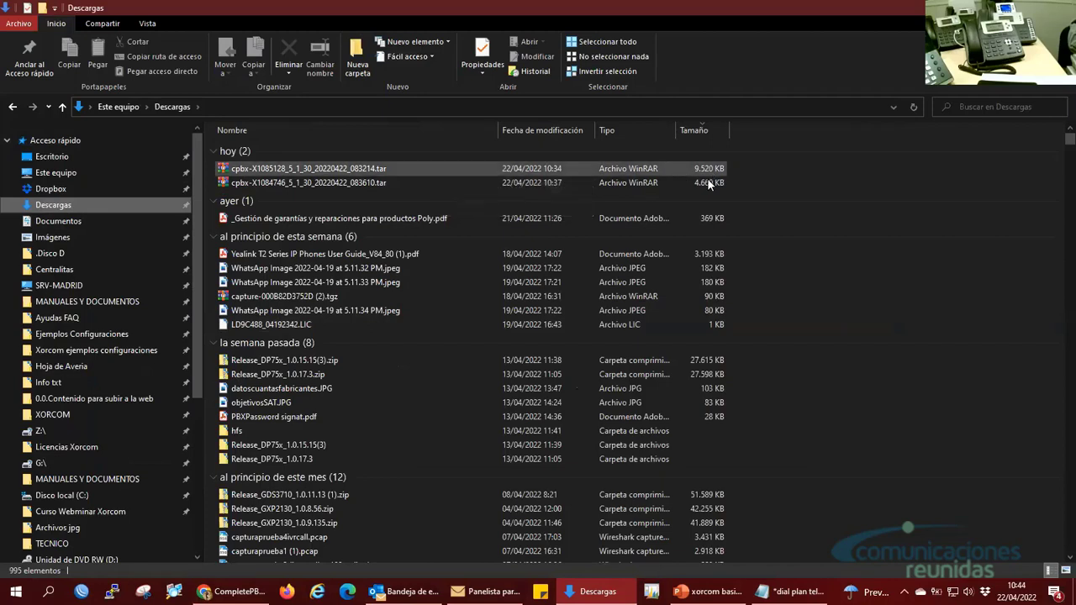
- Move the presentation to slide 164, 'Admin – backup & restore', and start the slide show
left_click(708, 591)
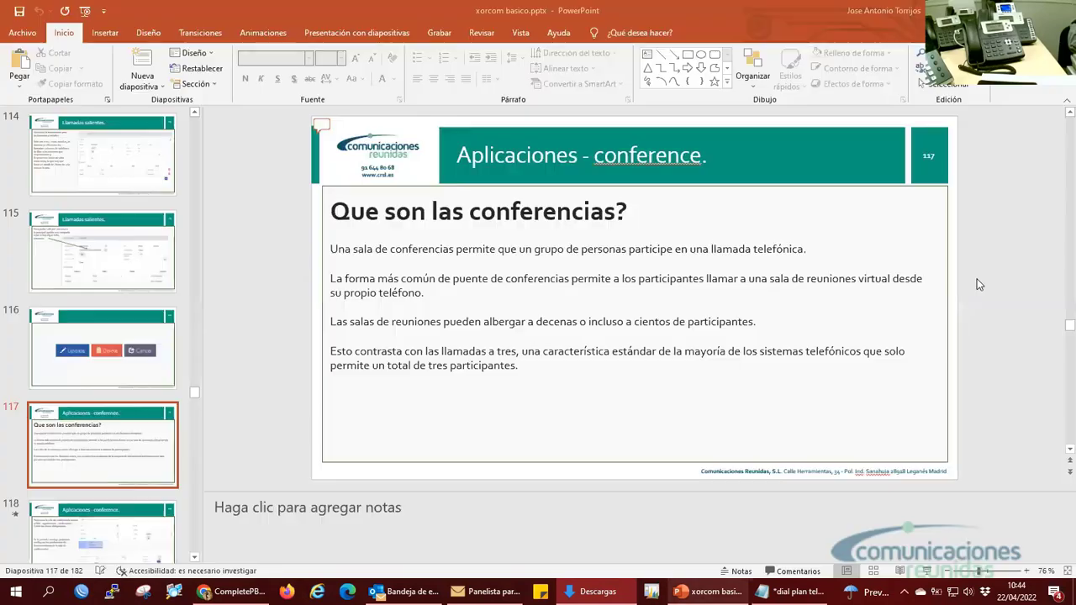
key("Page_Down")
key("Page_Down")
key("Page_Down")
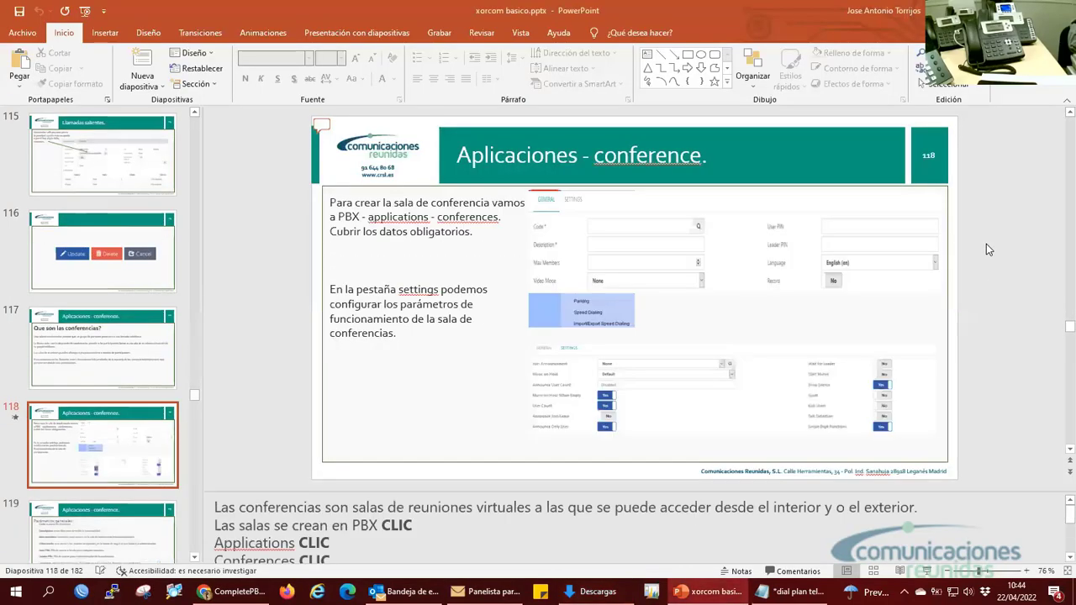
key("Page_Down")
key("Page_Down")
key("Page_Down")
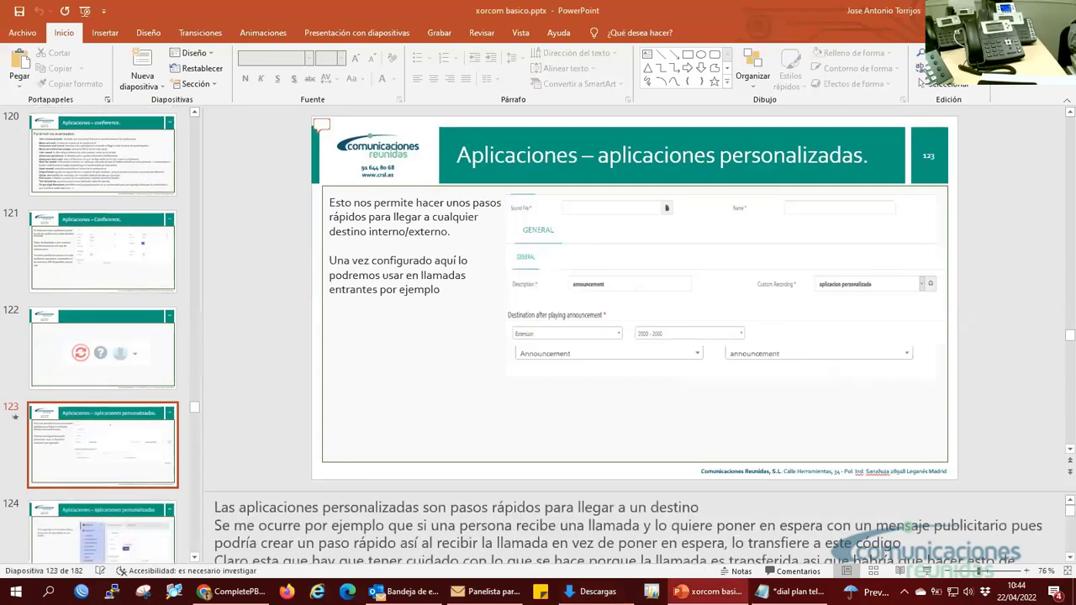
left_click_drag(1057, 341, 1057, 420)
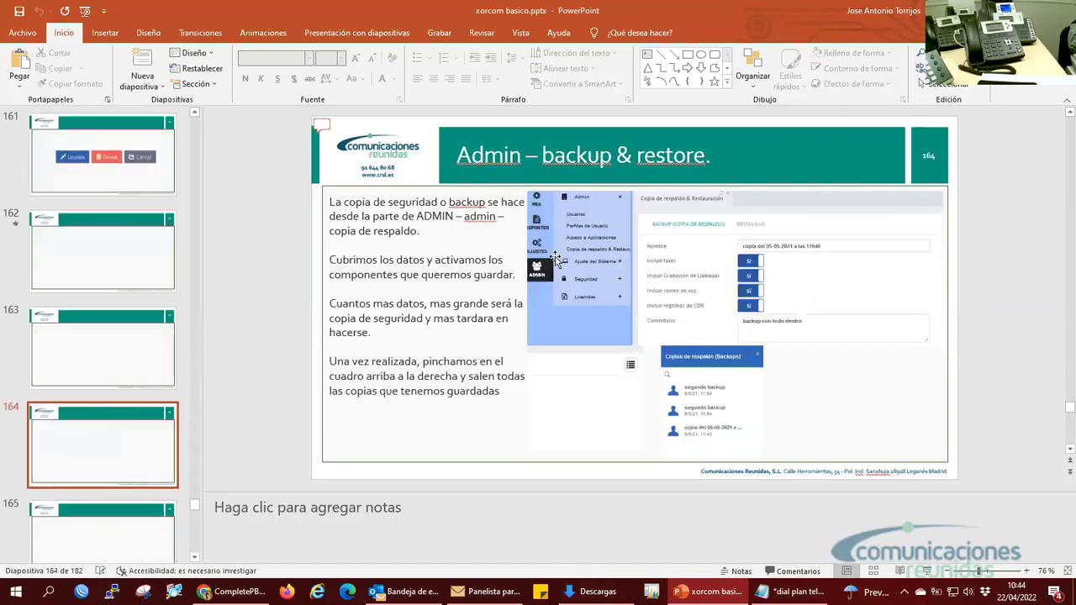
left_click(928, 573)
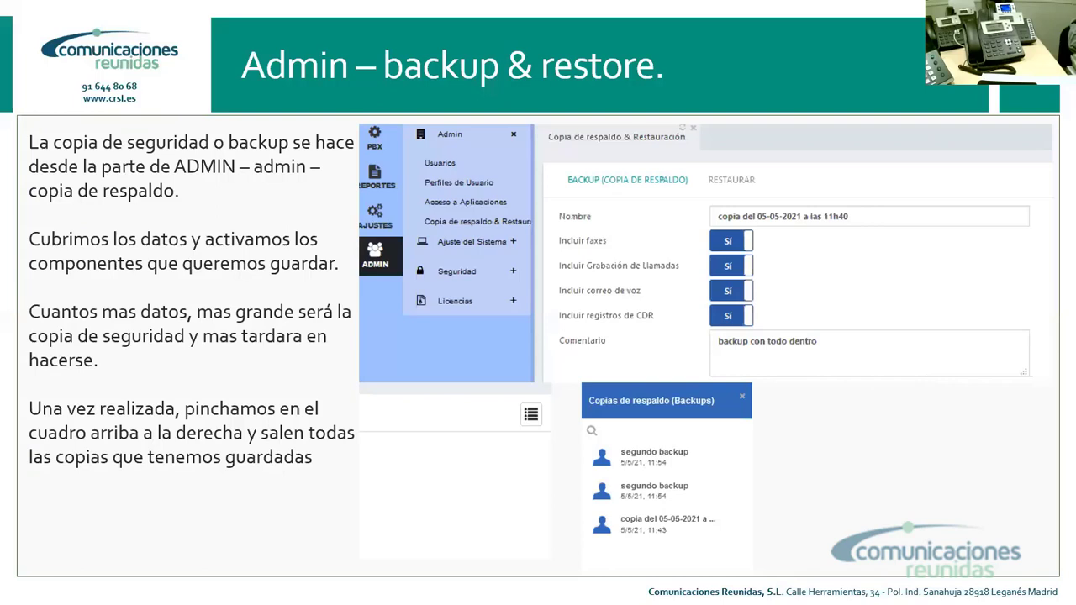
- Advance past the backup export and restore settings slides to the restore confirmation slide
left_click(822, 284)
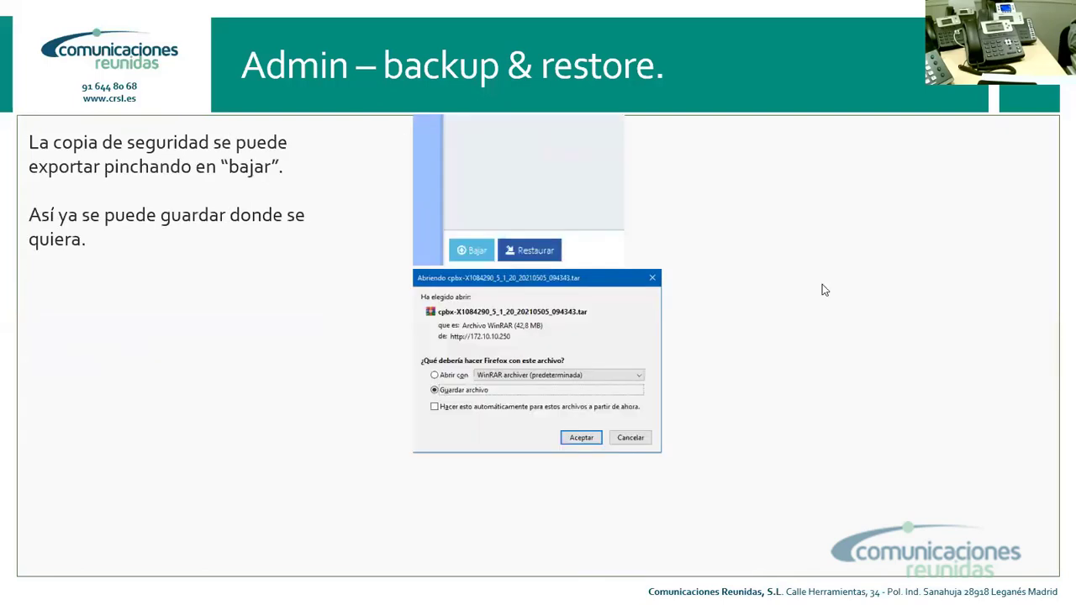
left_click(851, 236)
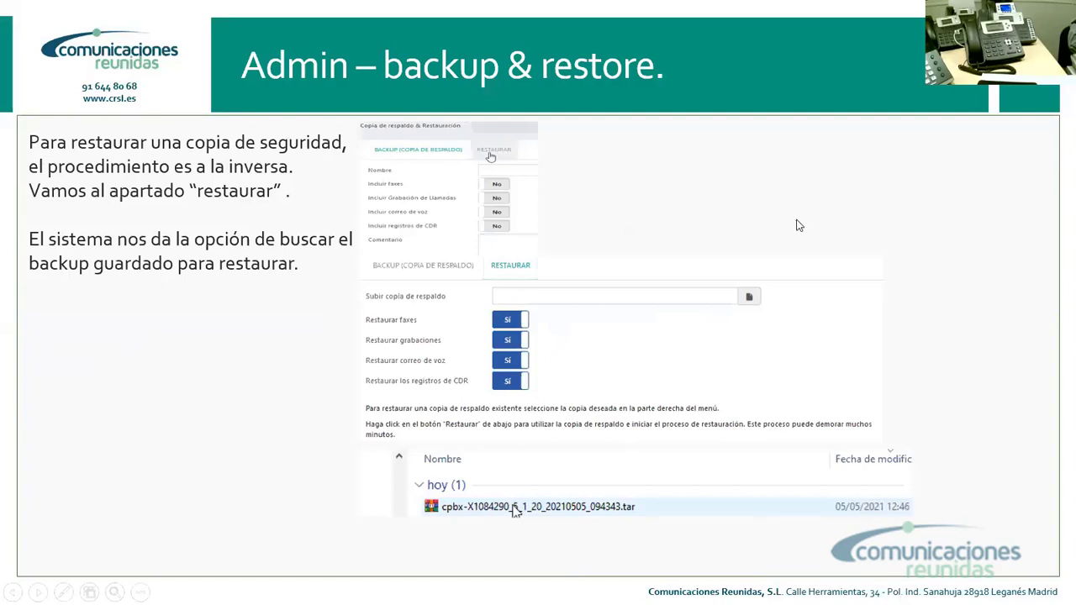
left_click(838, 182)
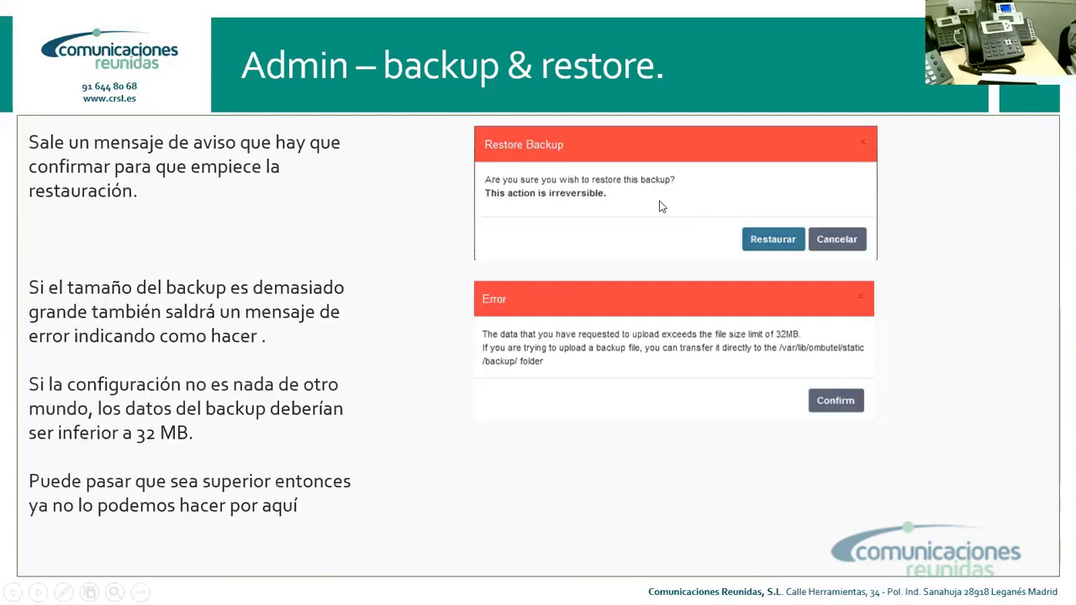
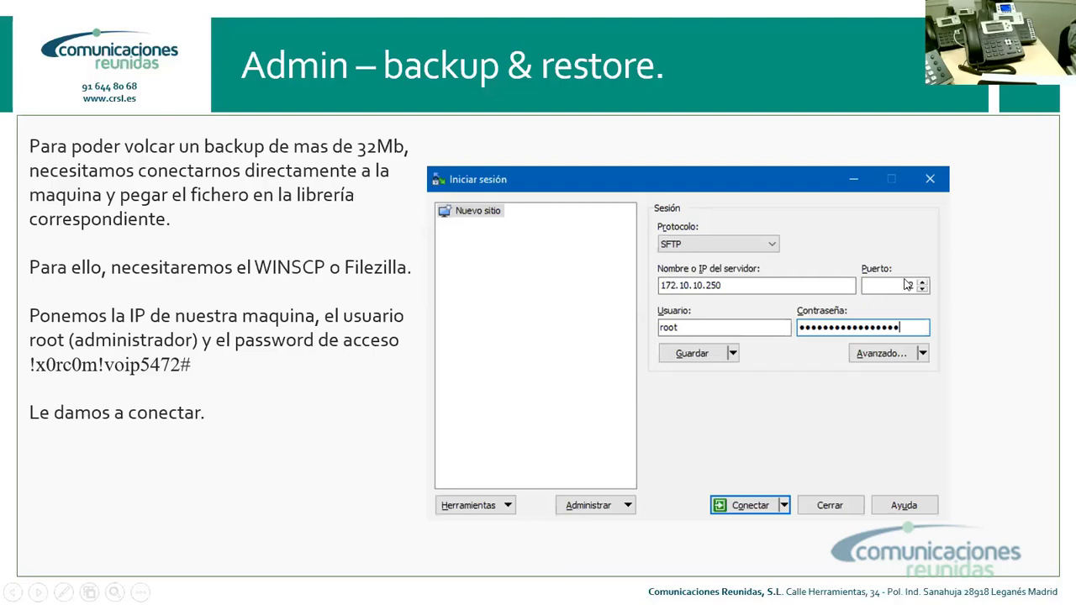
- Advance through the remaining backup slides and exit the slideshow to slide 172 in the editor
key("Right")
key("Right")
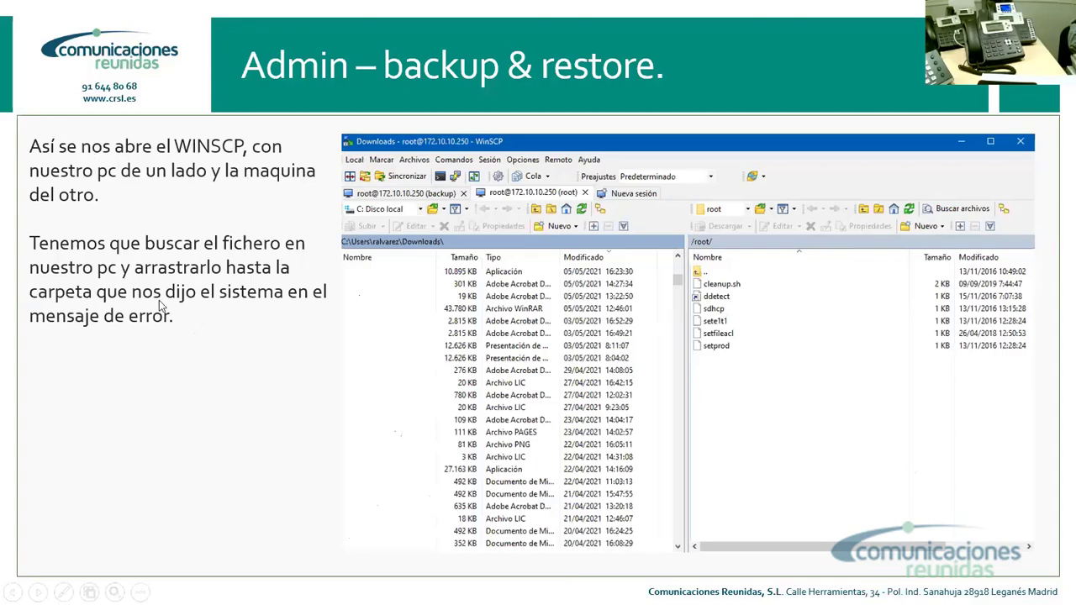
left_click(738, 357)
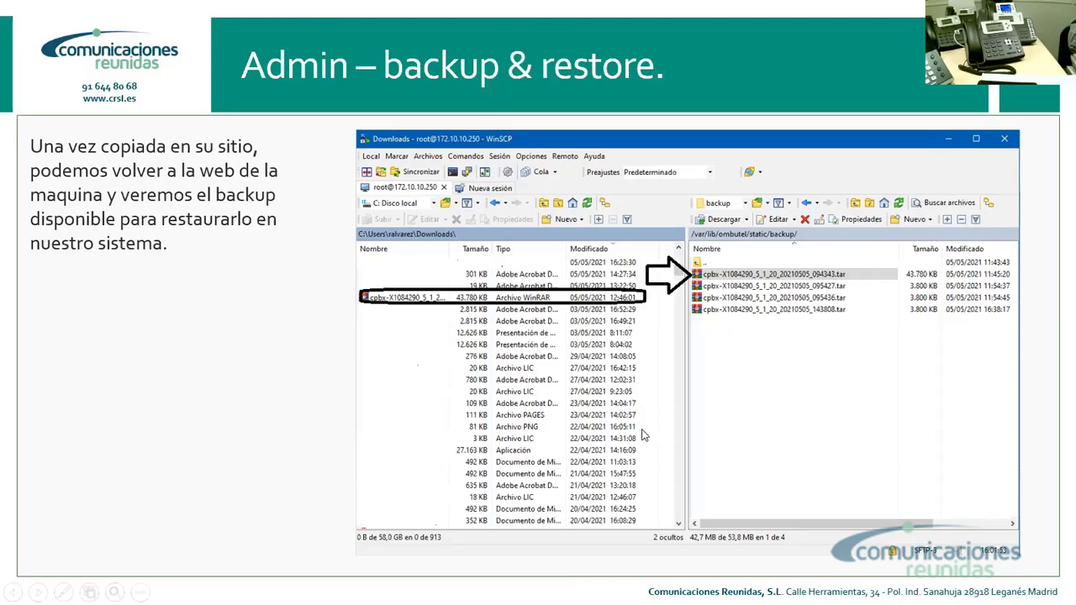
left_click(639, 279)
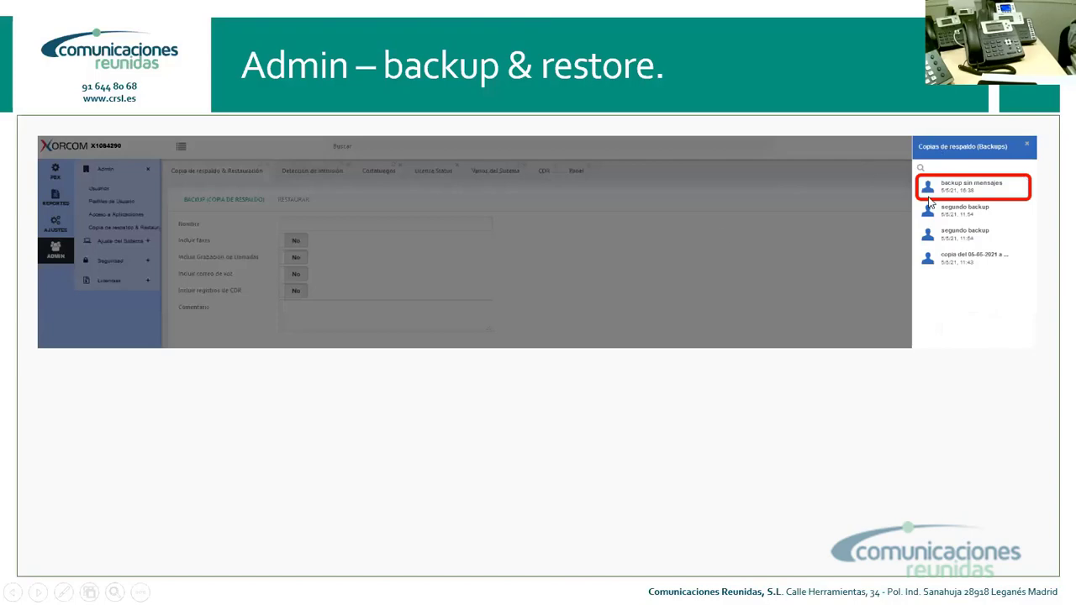
key("Right")
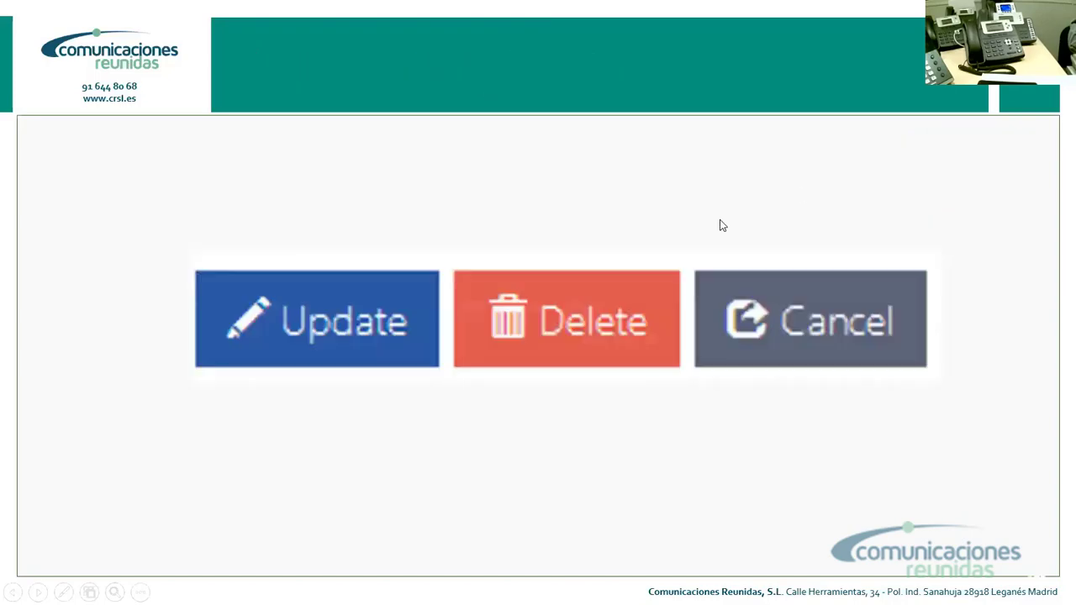
key("Escape")
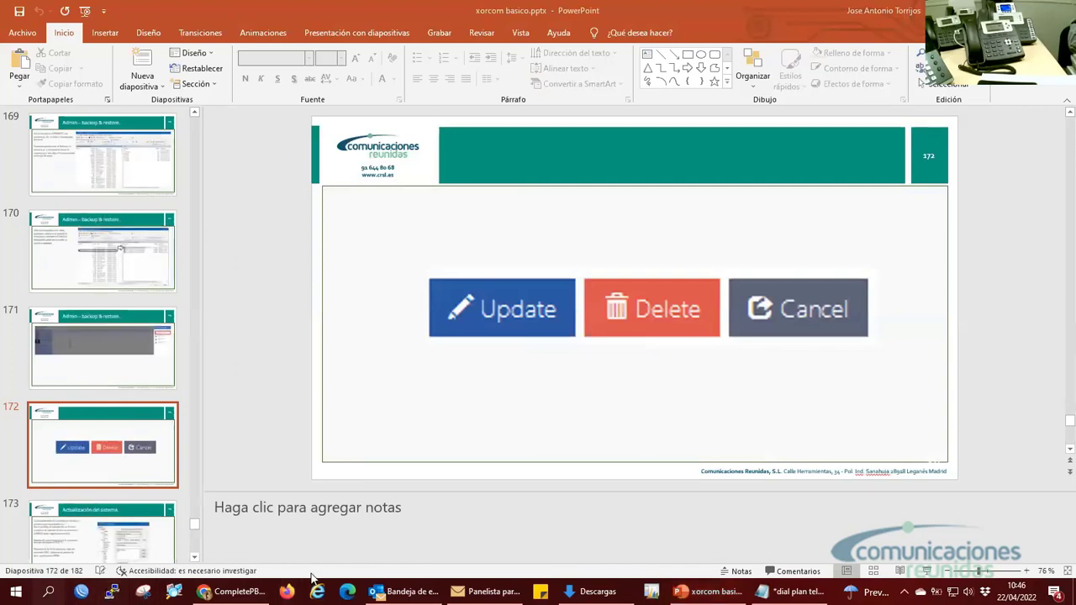
- Search Windows Start for WinSCP by typing 'wins'
key("super")
type("wis")
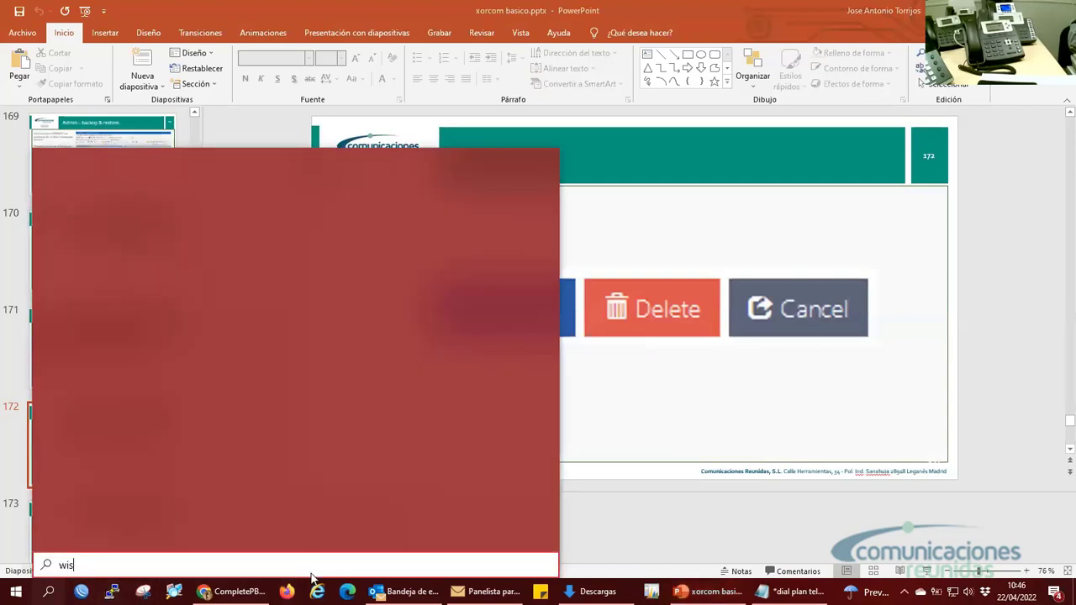
type("ns")
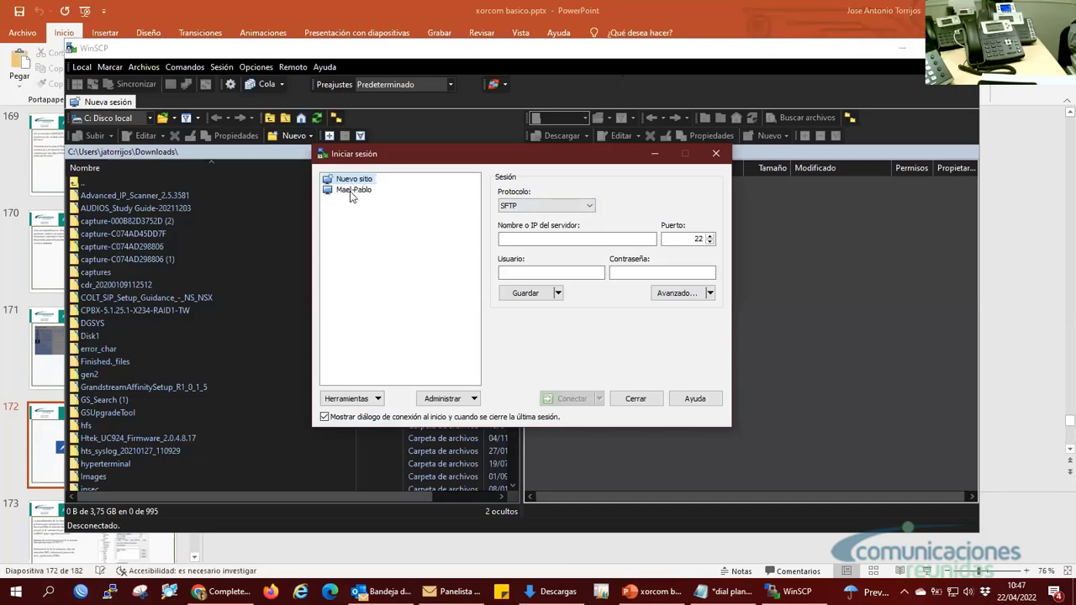
- Log in to host 10.10.3.85 as user root with the account password
left_click(538, 240)
type("10.1")
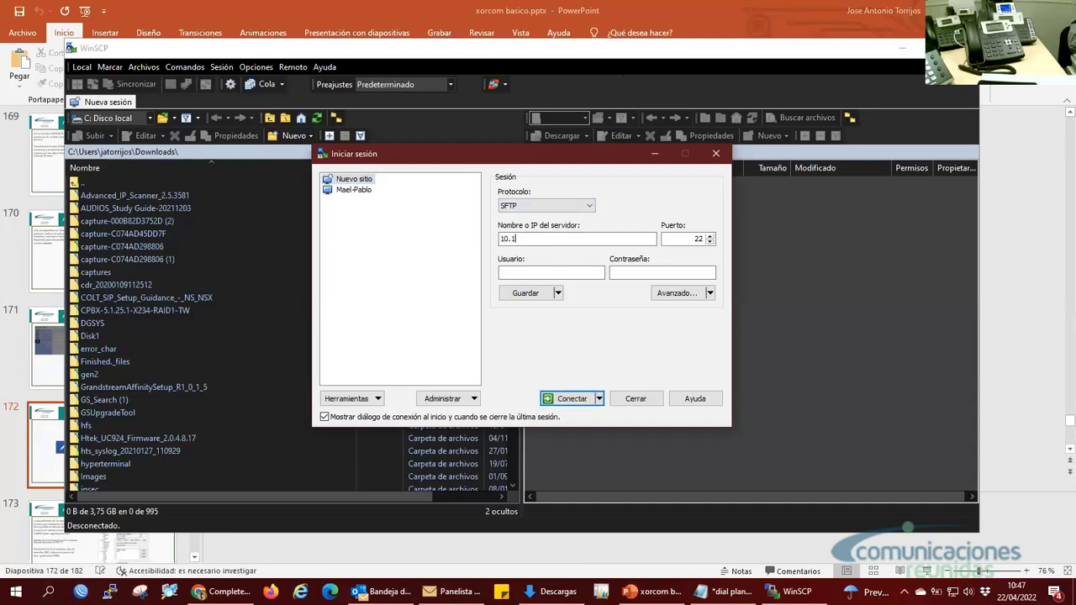
type("0.3.85")
left_click(558, 274)
type("root")
key("Tab")
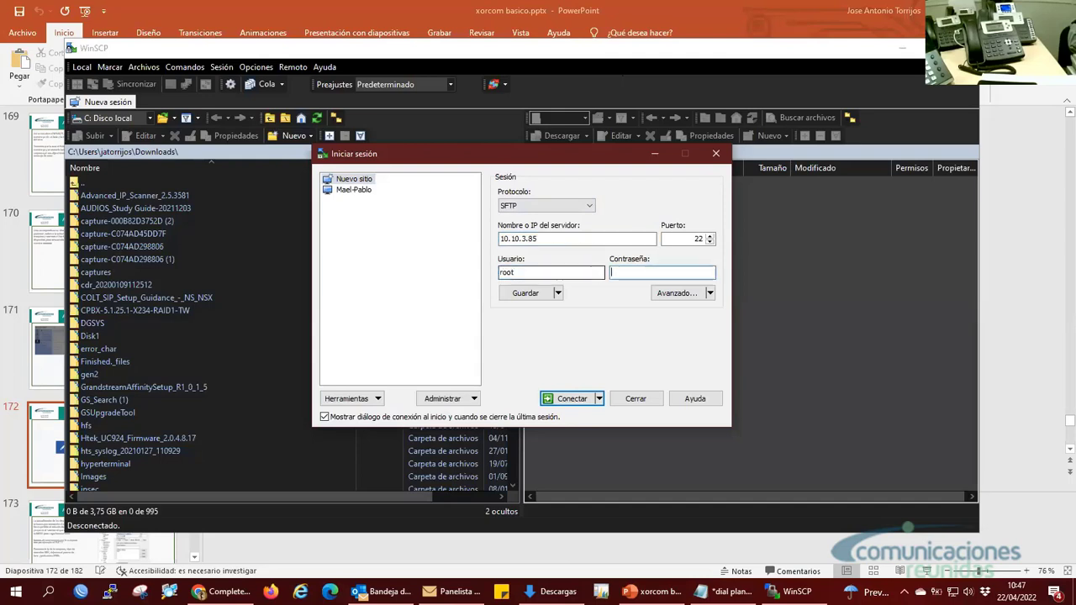
type("••••••••••••••••")
left_click(567, 400)
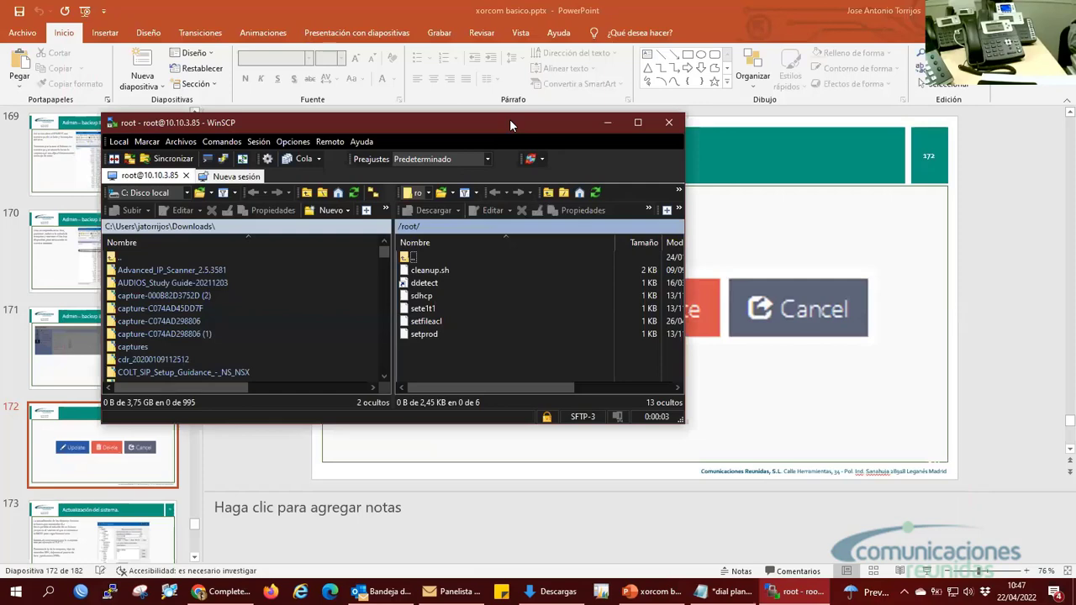
- Maximize WinSCP and browse the remote panel to /var/lib/ombutel/static/c57afe9041f03a88/
double_click(510, 118)
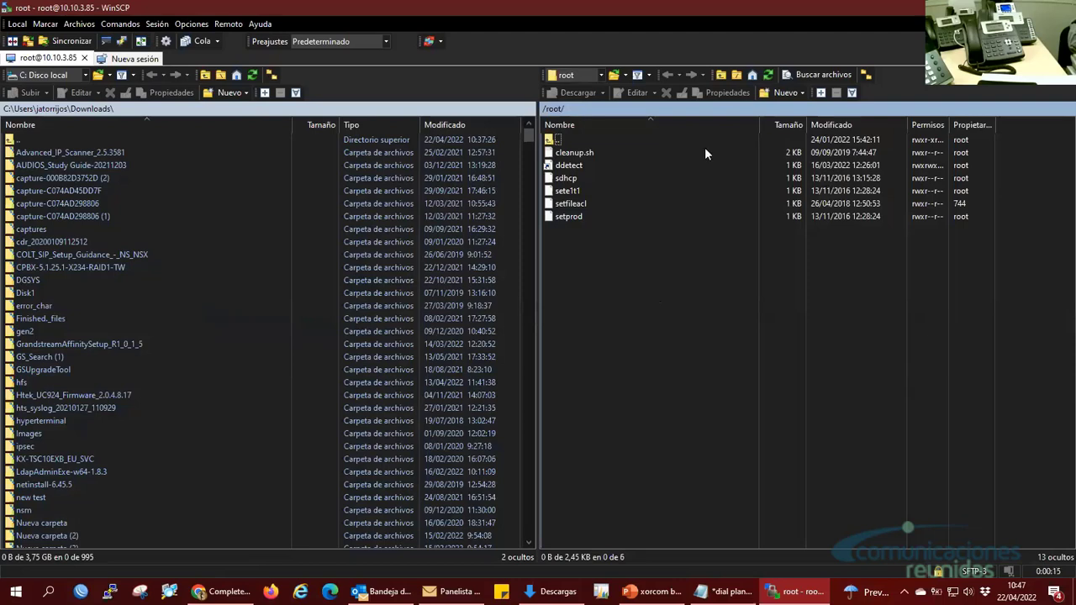
double_click(558, 140)
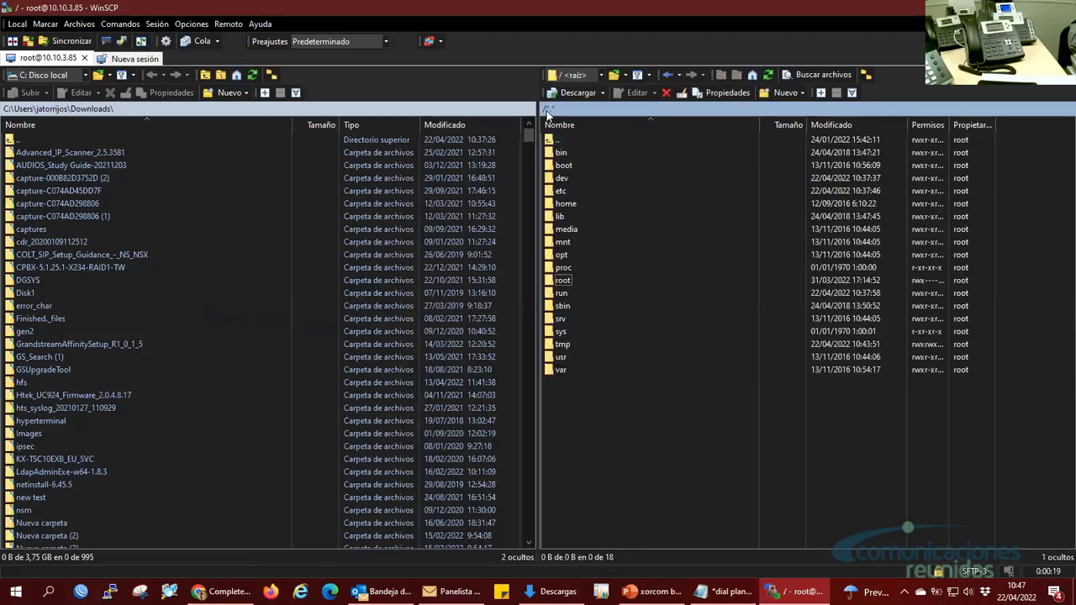
double_click(562, 370)
double_click(561, 178)
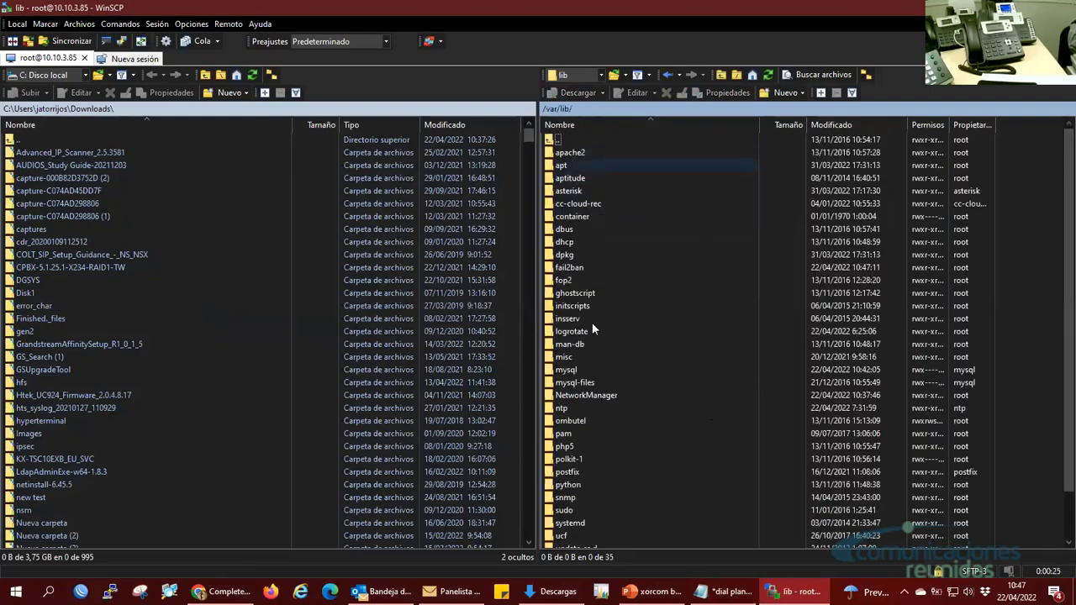
double_click(582, 419)
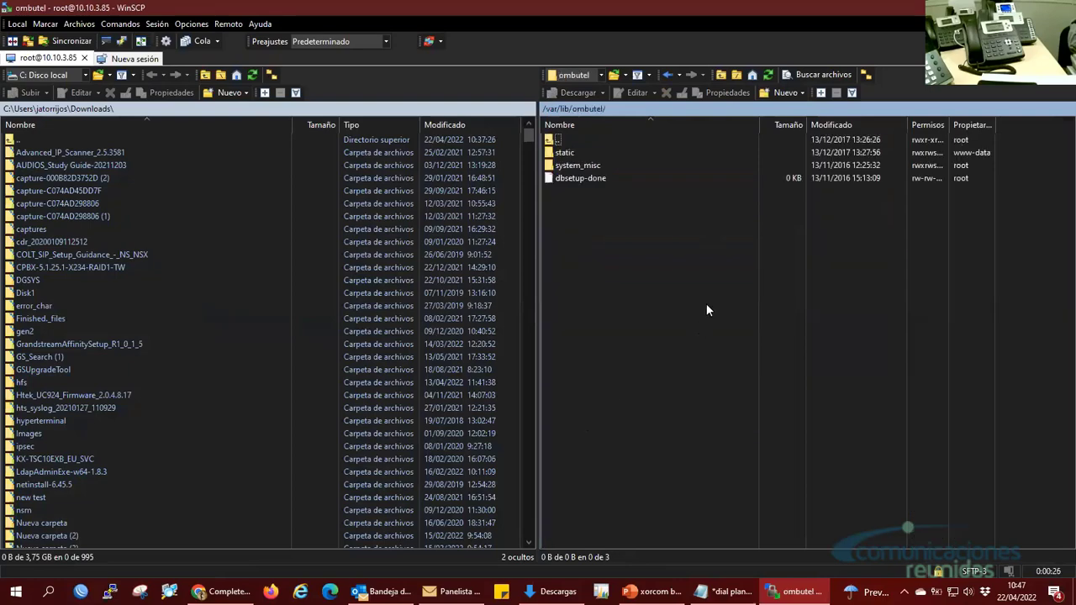
double_click(568, 152)
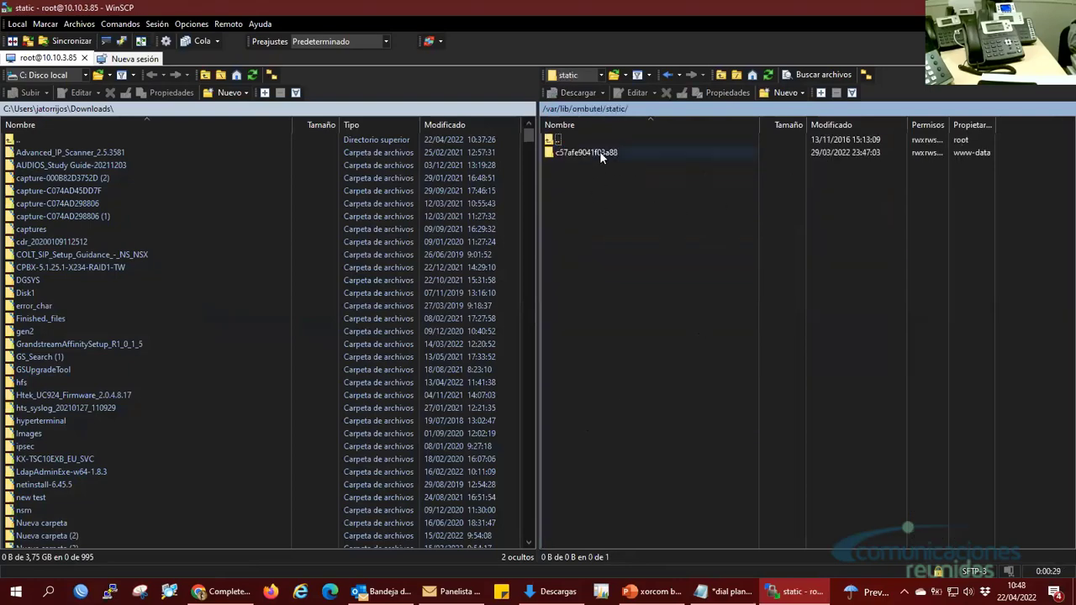
double_click(588, 152)
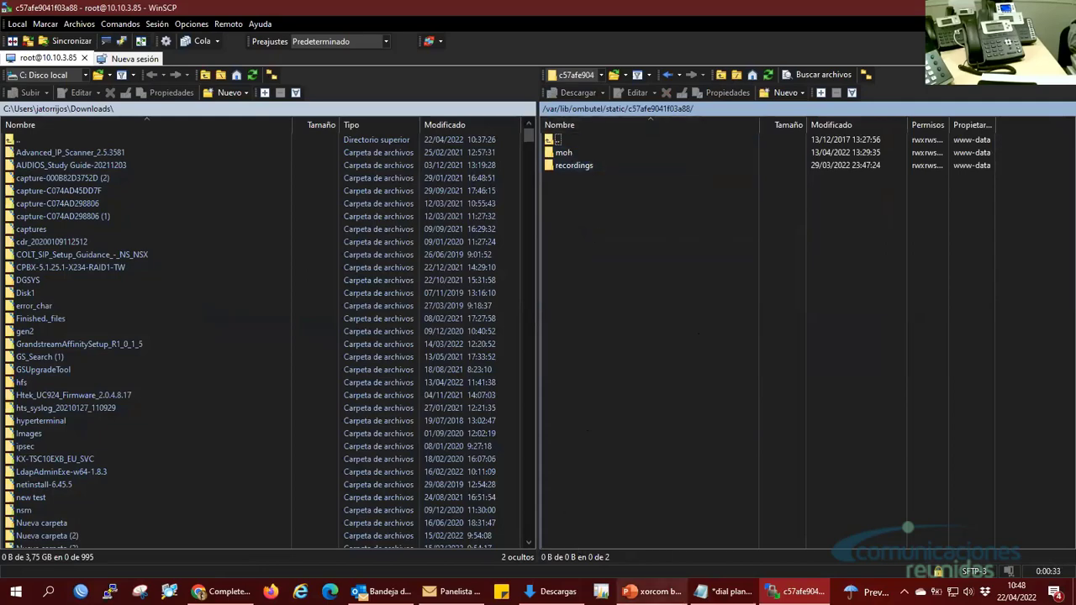
key("alt+Tab")
- Scroll the presentation back to slide 167
scroll(681, 313, "up", 2)
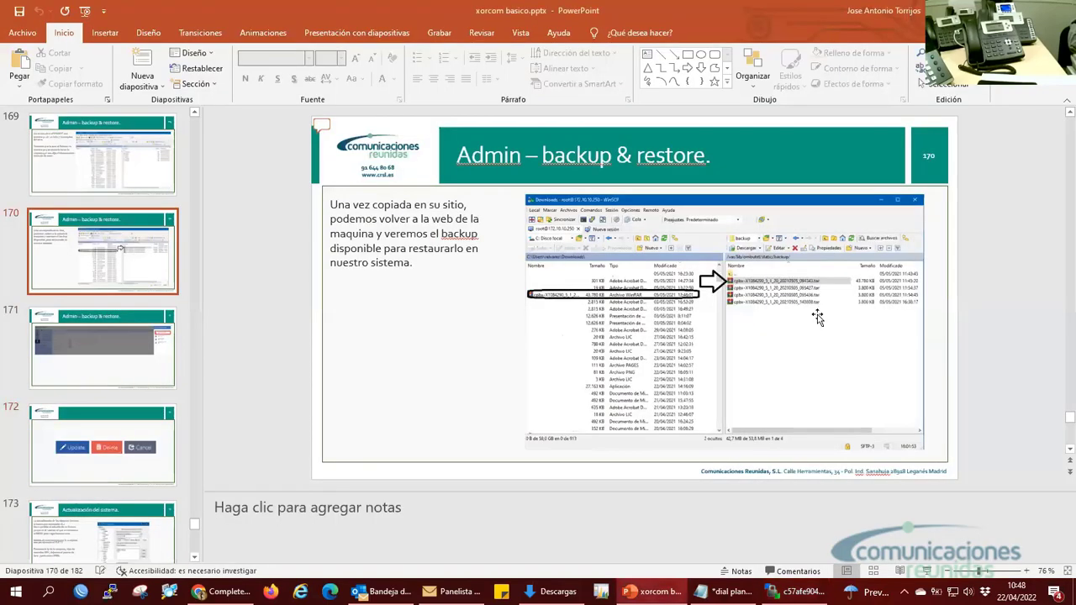
scroll(790, 323, "up", 2)
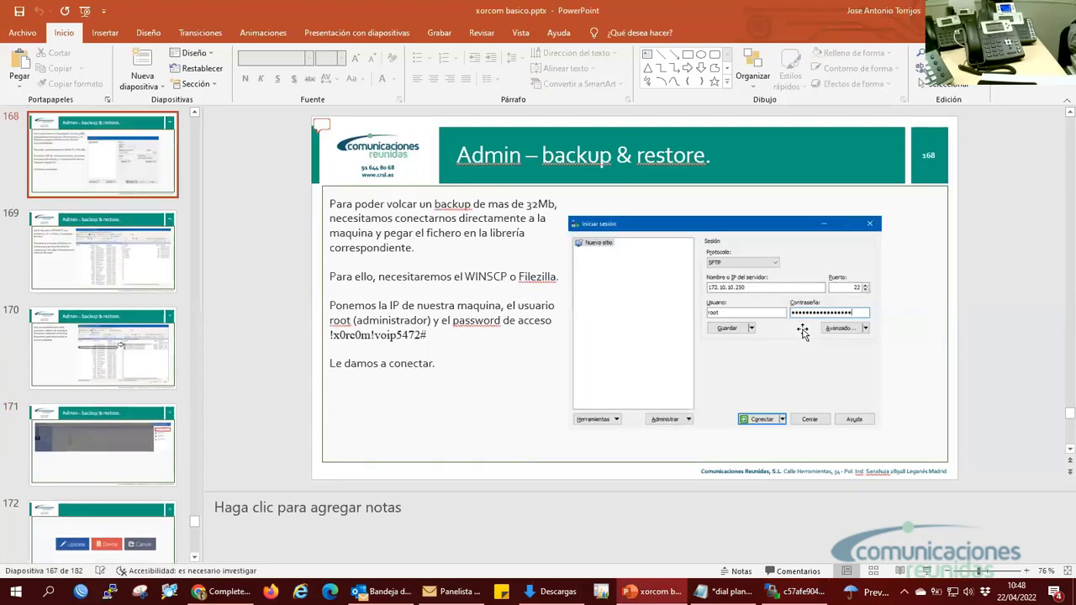
scroll(803, 332, "up", 1)
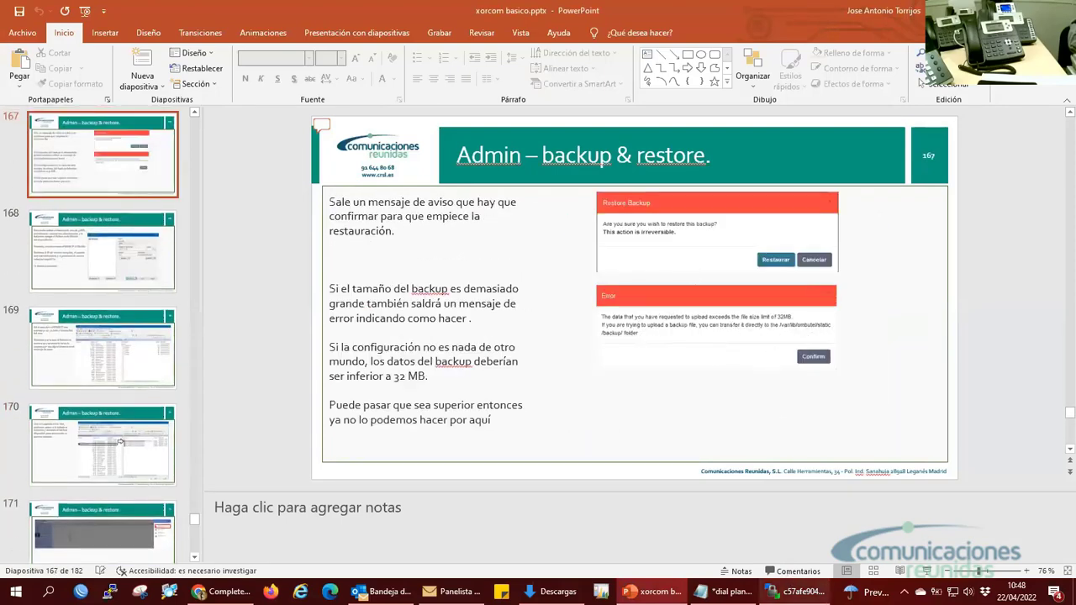
- Move WinSCP's remote panel up two levels to /var/lib/ombutel, then bring up the CompletePBX page
key("alt+Tab")
double_click(556, 141)
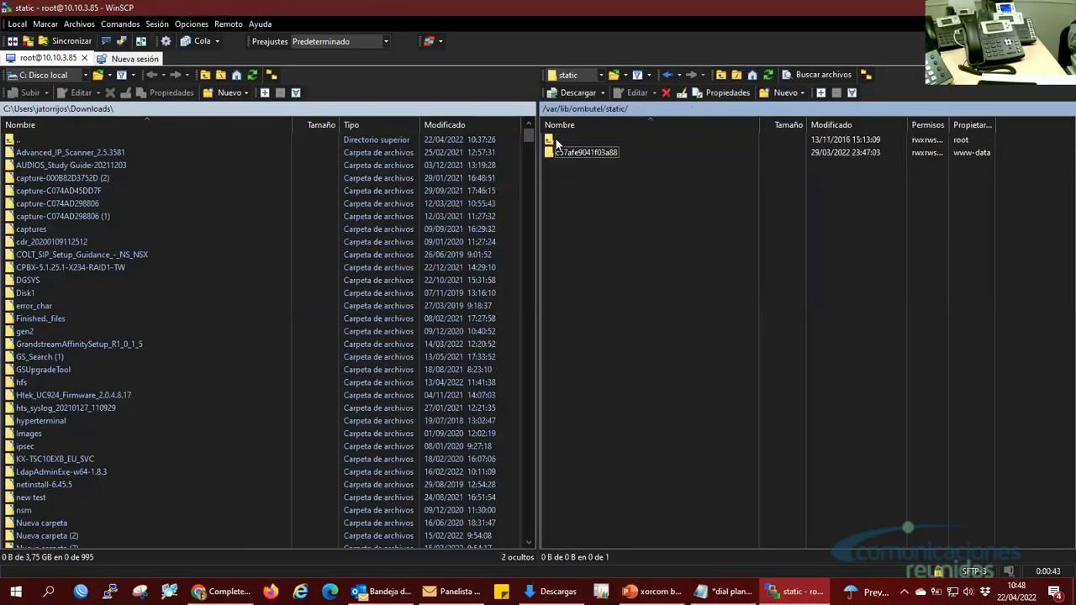
double_click(557, 140)
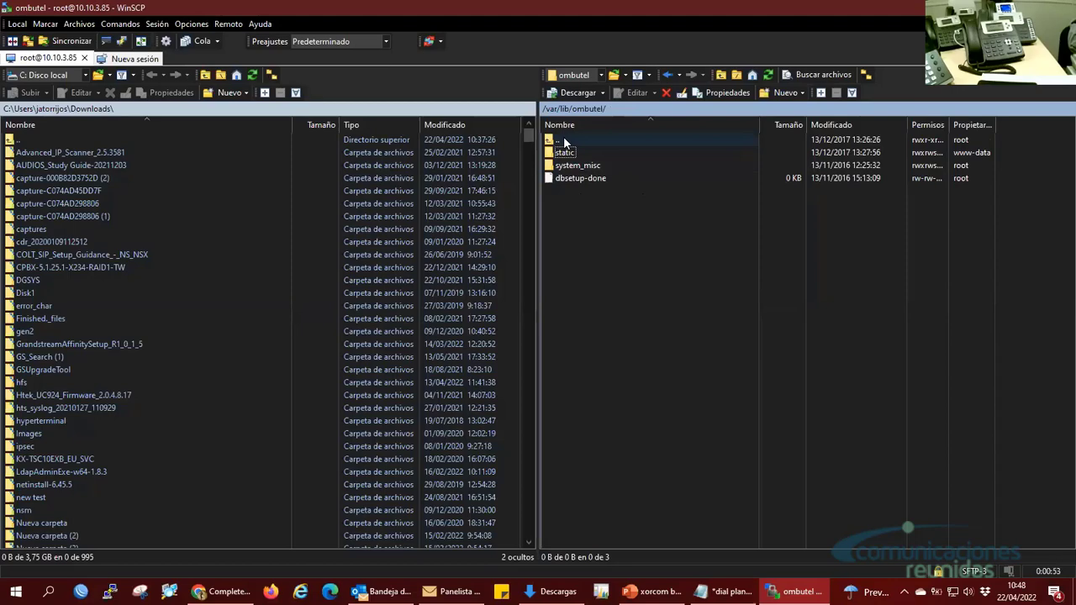
key("alt+Tab")
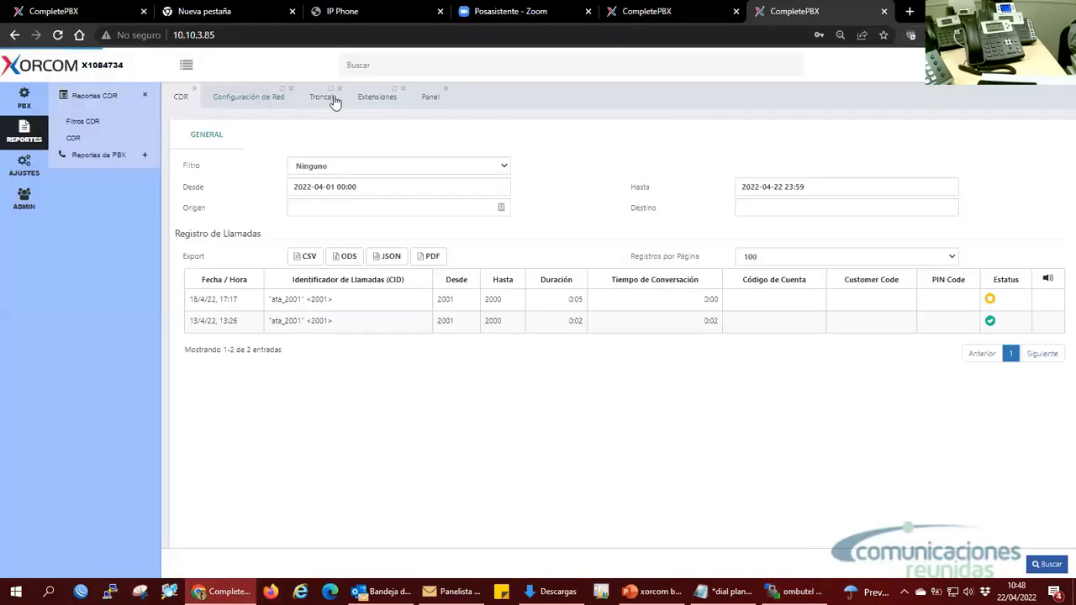
- Open Admin > Copia de respaldo & Restauración in CompletePBX and close the side panel
left_click(24, 200)
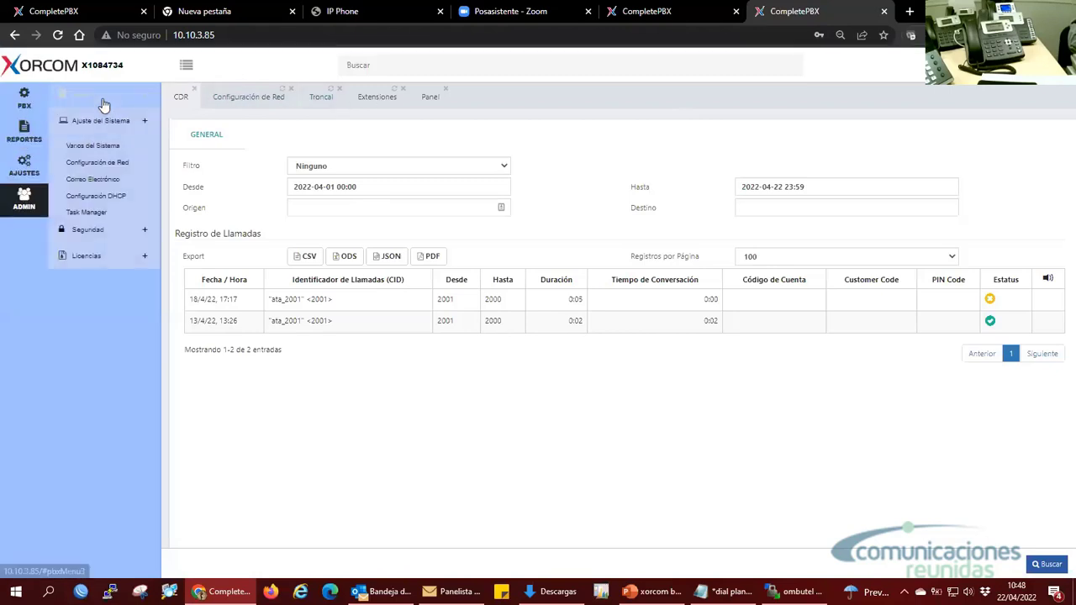
left_click(103, 101)
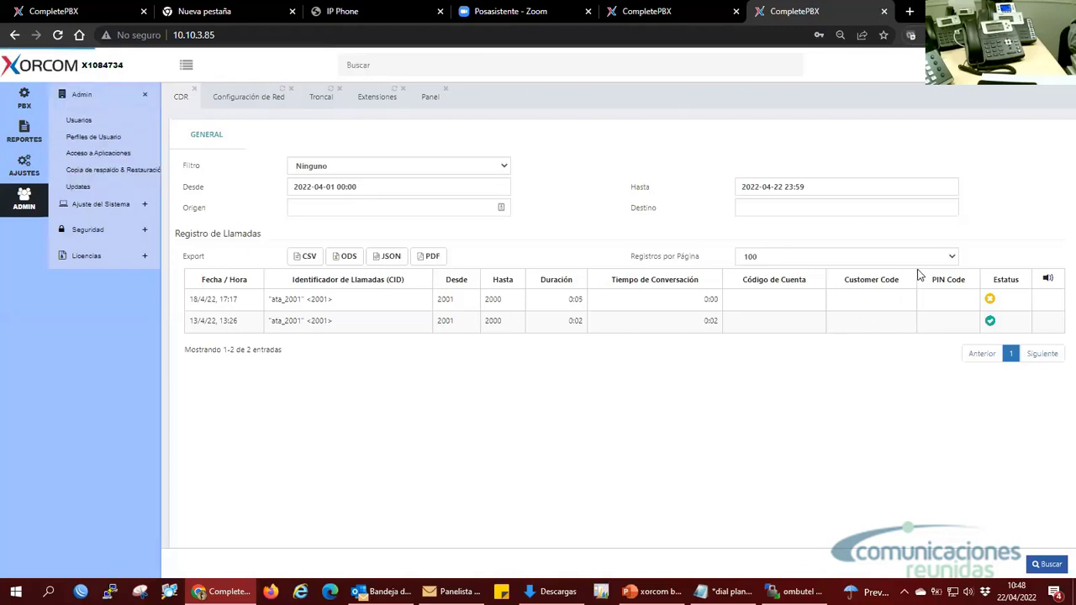
left_click(1049, 138)
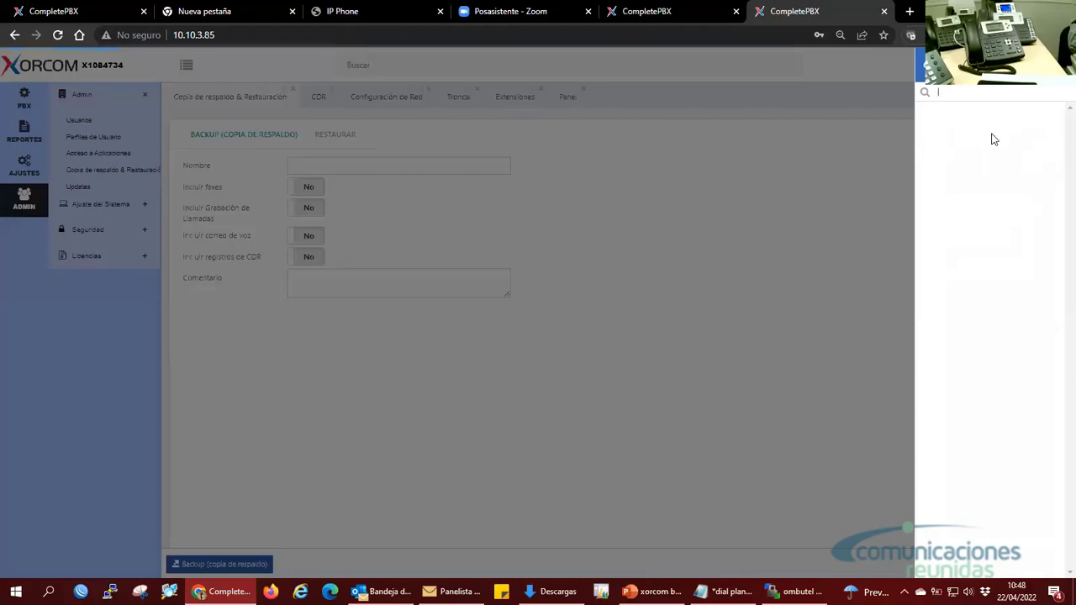
left_click(756, 553)
key("alt+Tab")
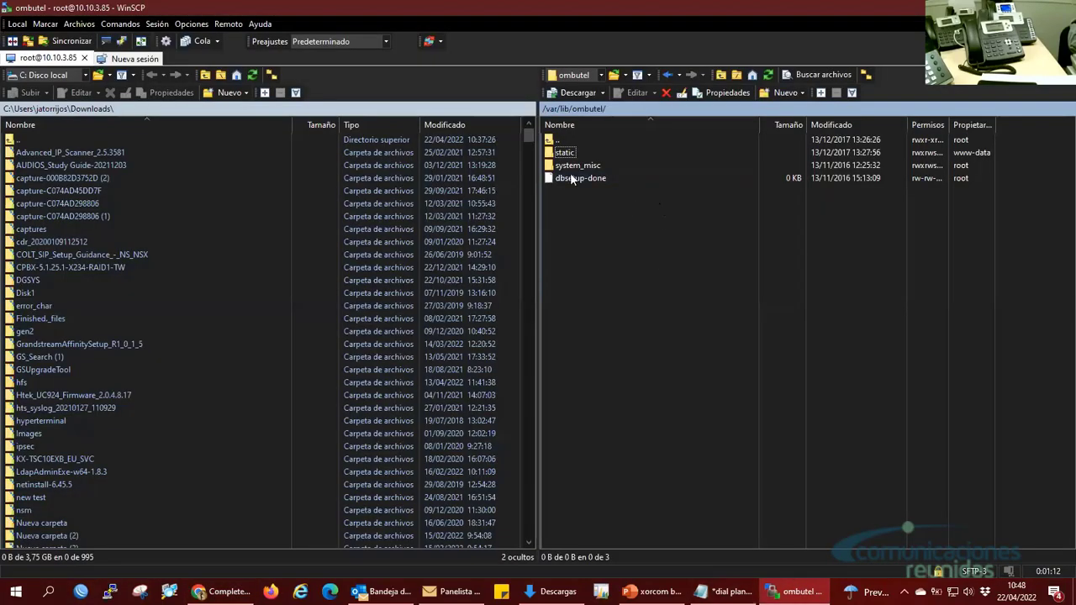
- Open the remote static folder and point the local panel at the Downloads folder
double_click(565, 154)
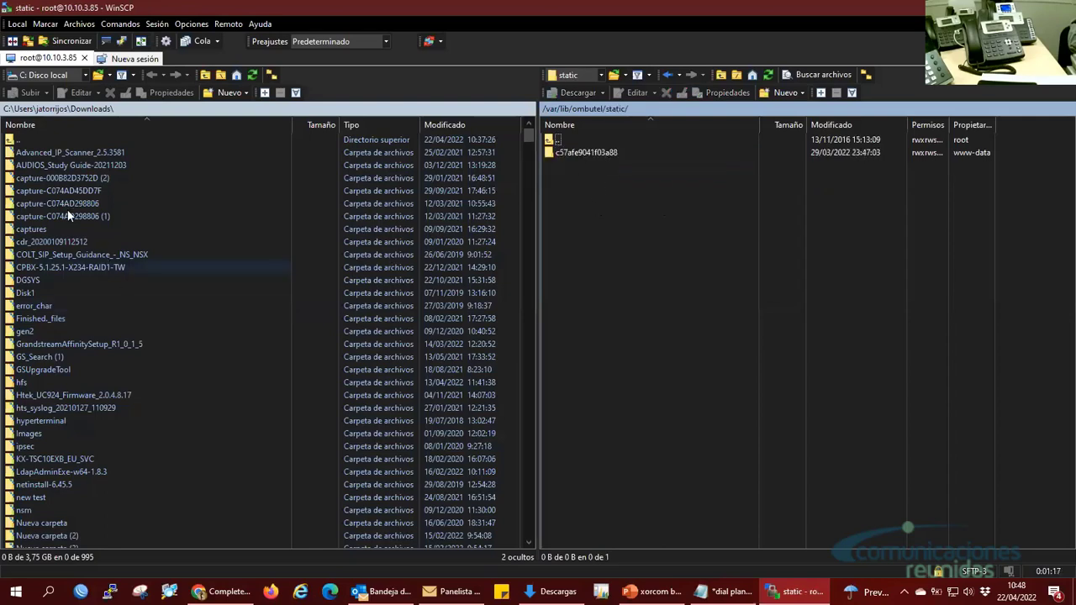
left_click(48, 145)
double_click(48, 145)
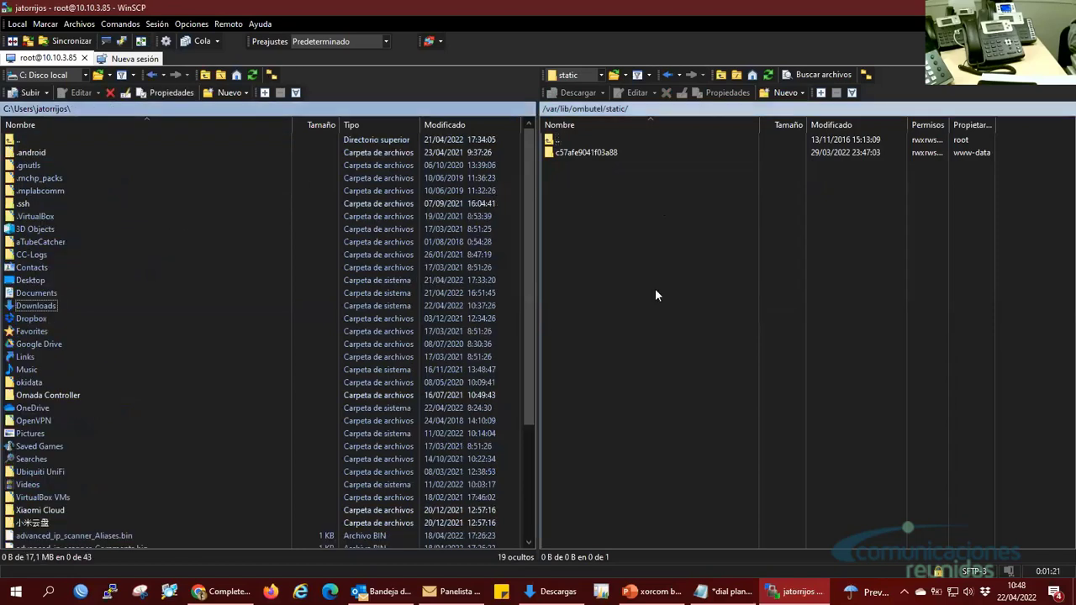
left_click(38, 307)
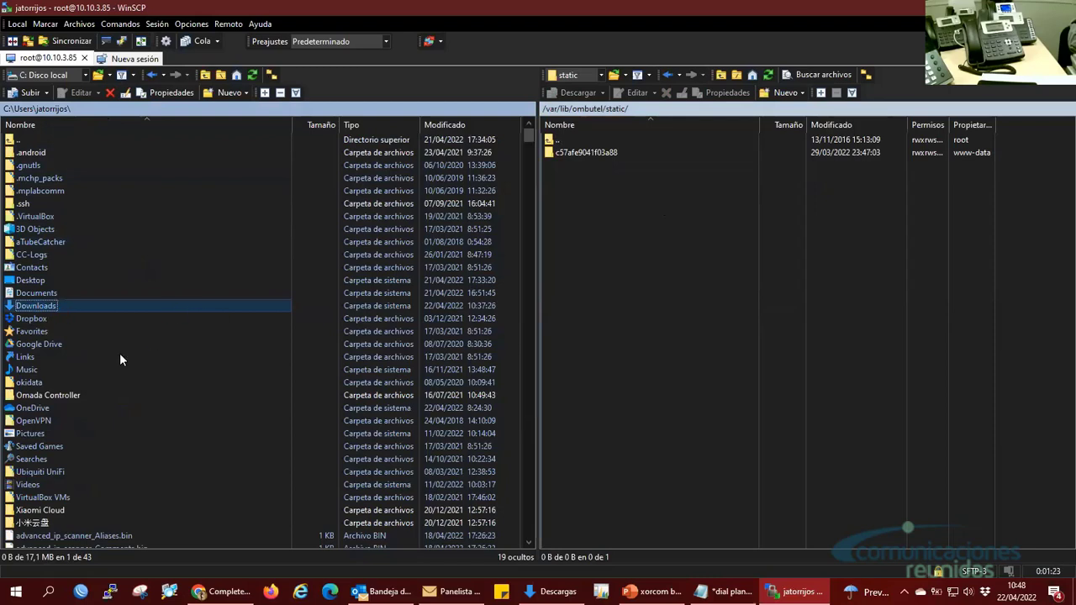
key("Return")
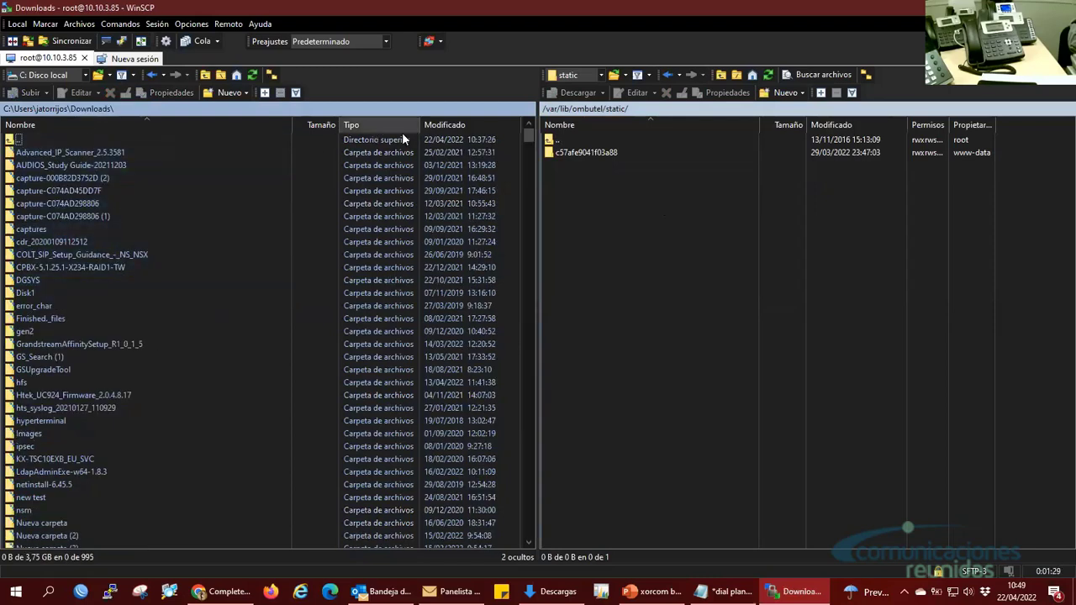
- Sort the local Downloads list by modification date, reversed, and scroll through it
left_click(451, 126)
left_click(452, 125)
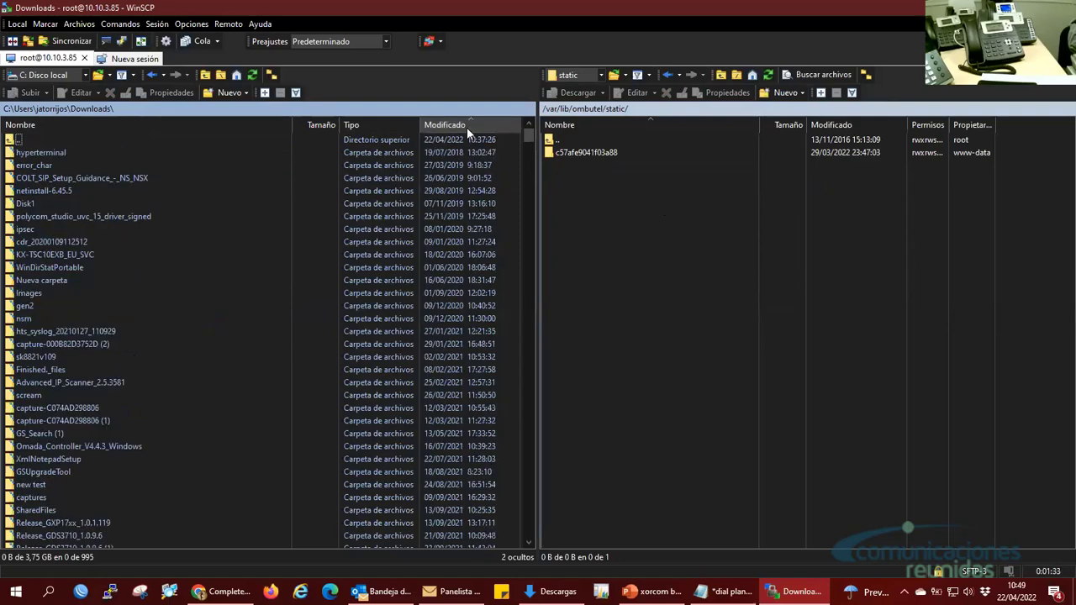
scroll(132, 200, "down", 15)
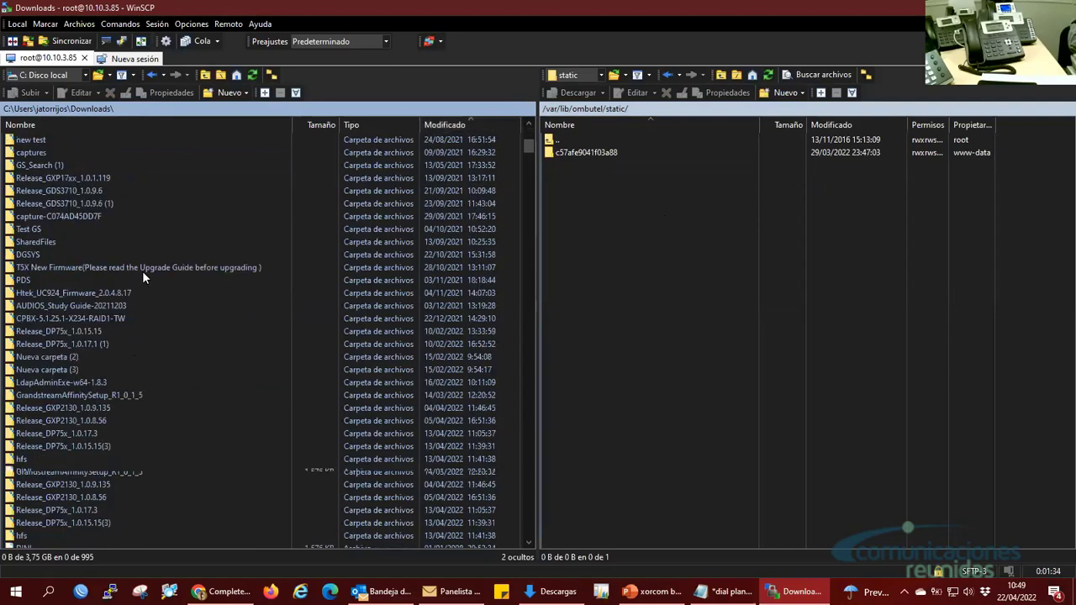
scroll(137, 264, "down", 4)
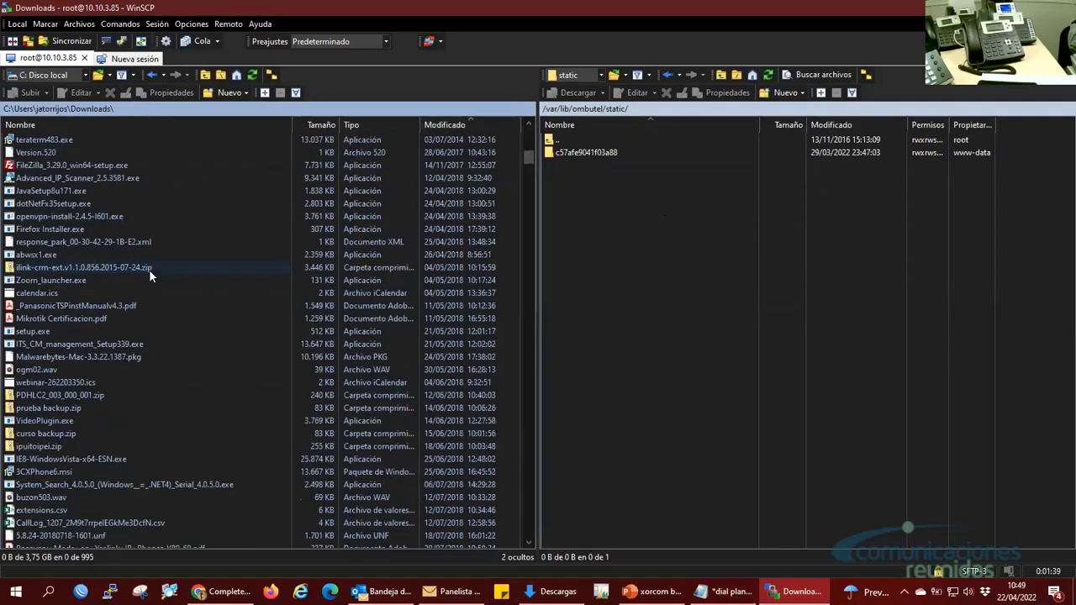
scroll(148, 269, "down", 3)
scroll(149, 272, "down", 10)
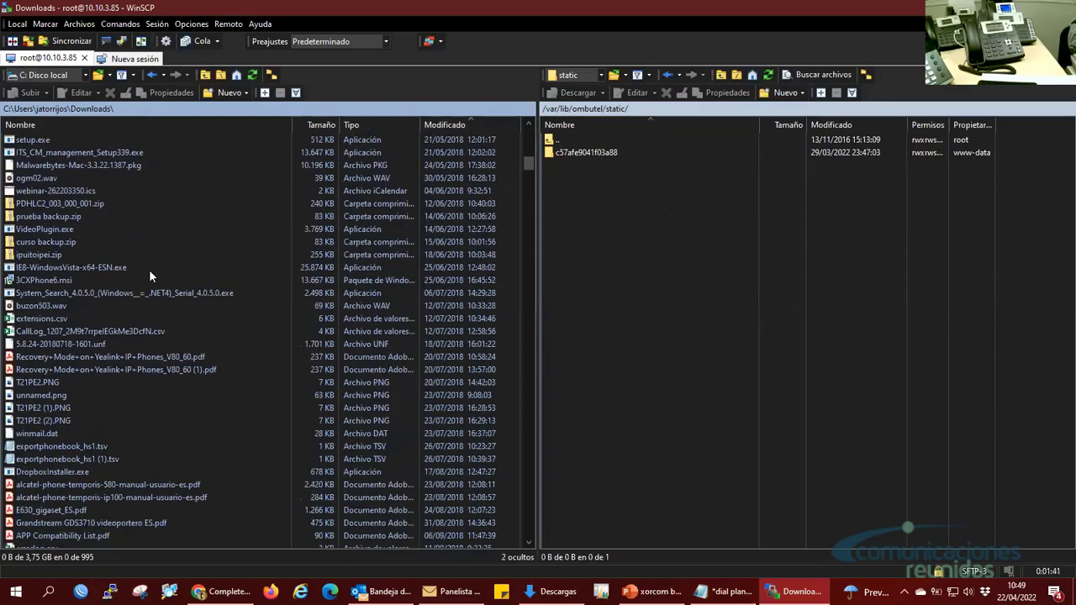
scroll(148, 269, "down", 8)
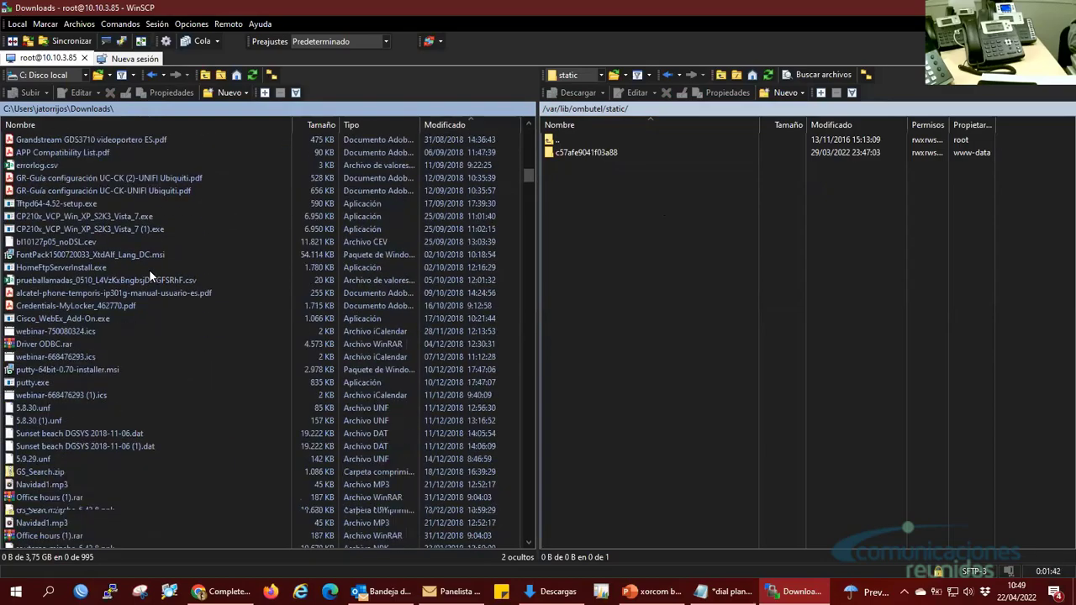
scroll(150, 270, "down", 4)
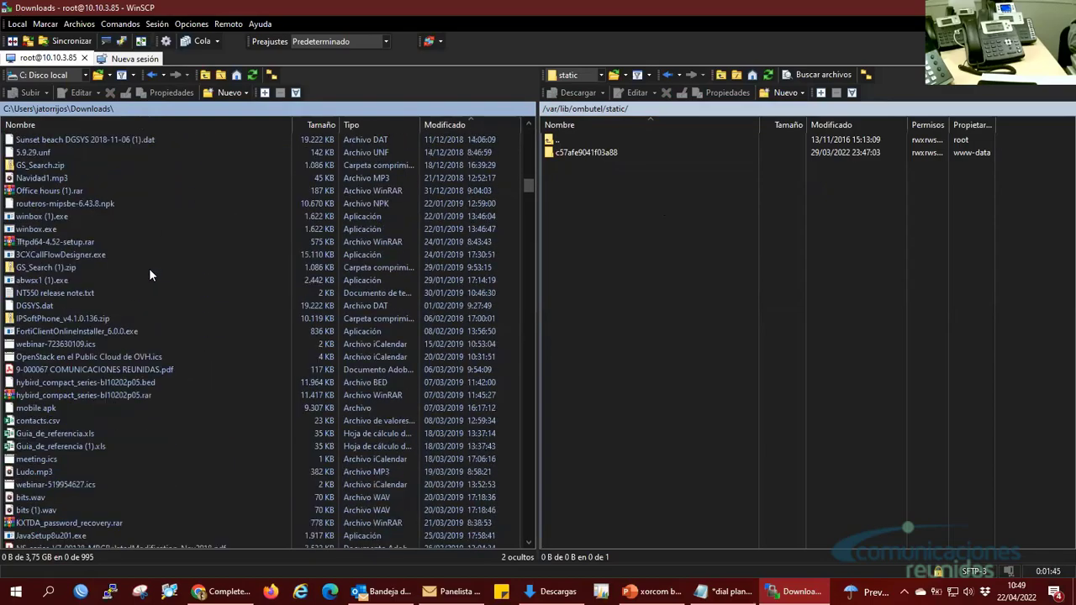
scroll(149, 268, "down", 3)
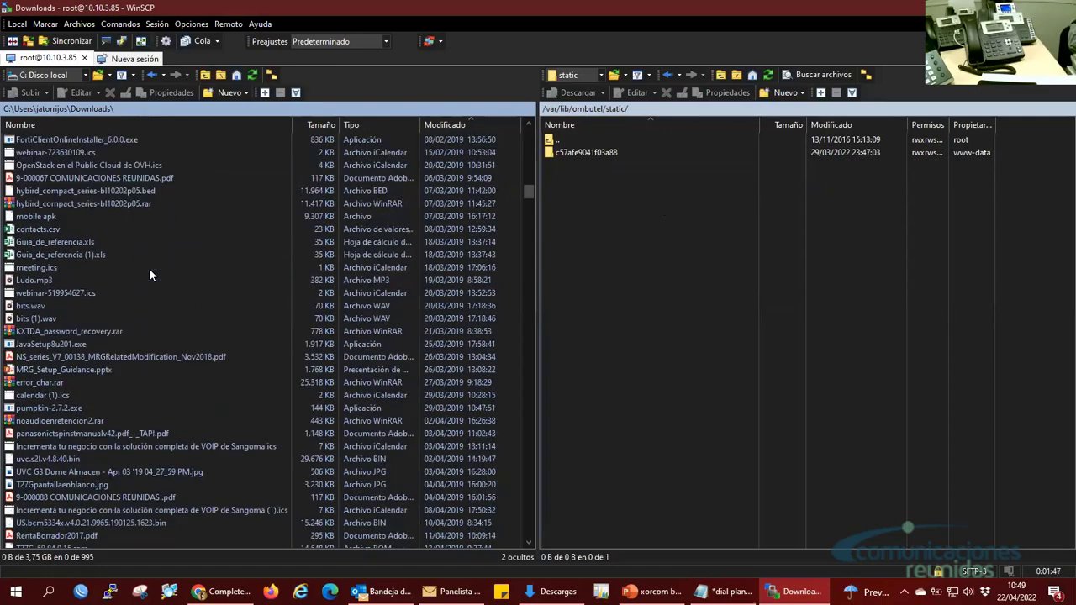
scroll(149, 268, "down", 9)
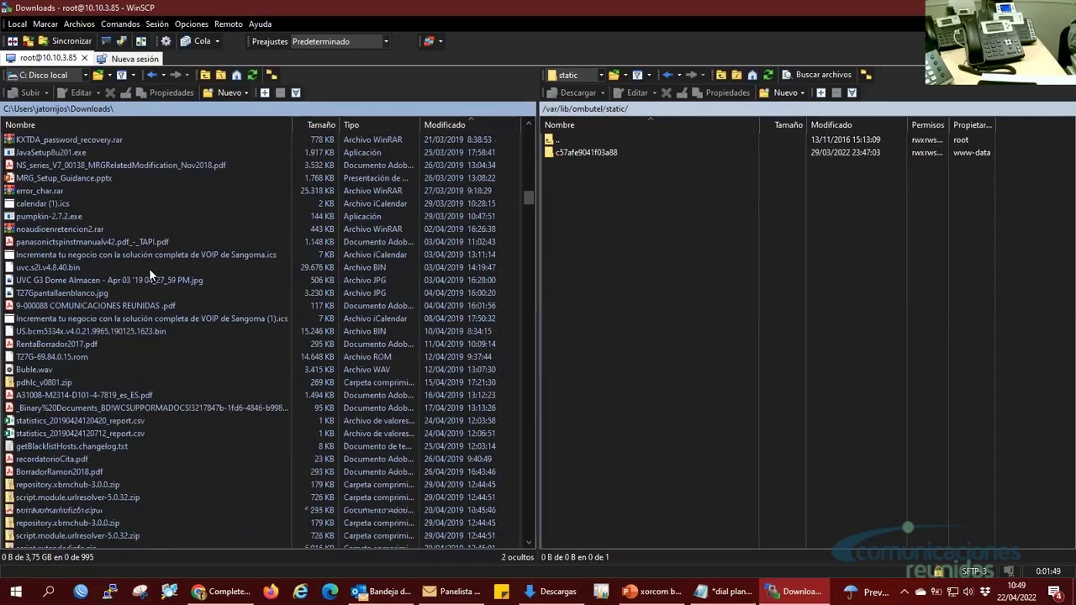
scroll(149, 268, "down", 10)
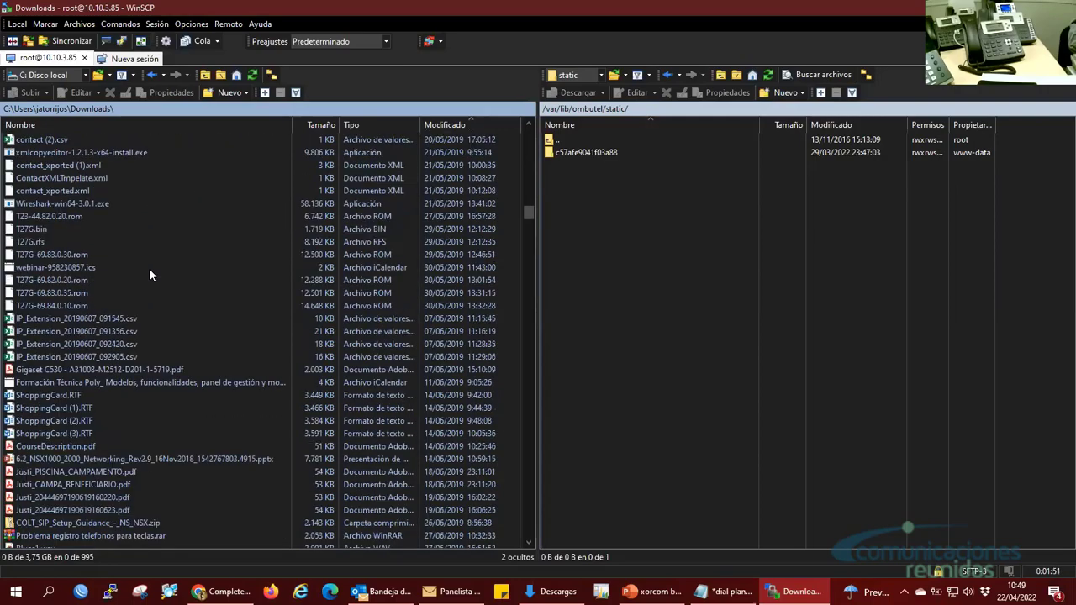
scroll(148, 268, "down", 3)
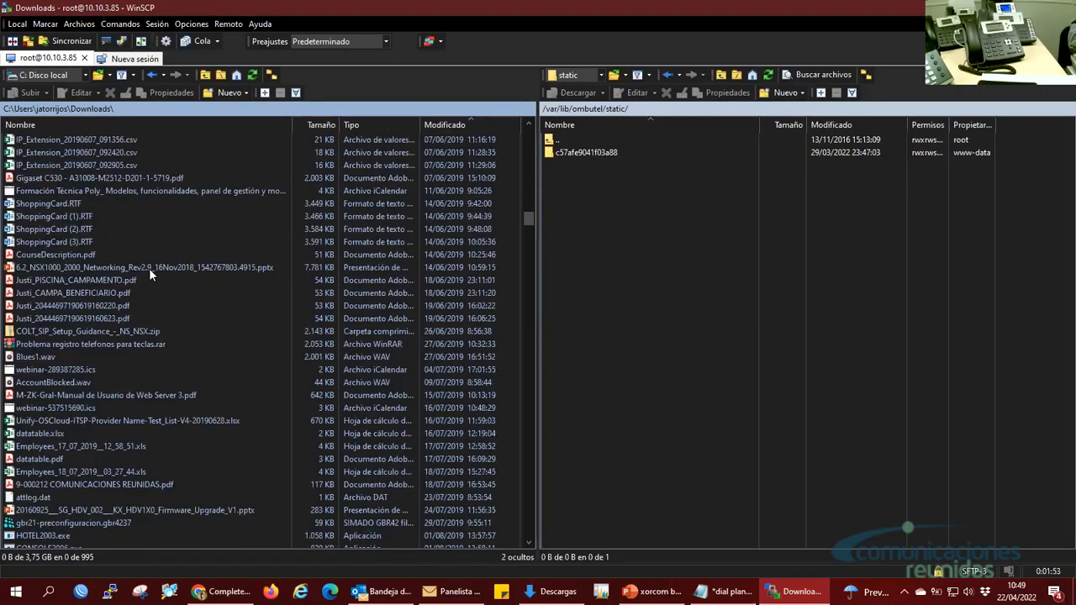
scroll(148, 268, "down", 8)
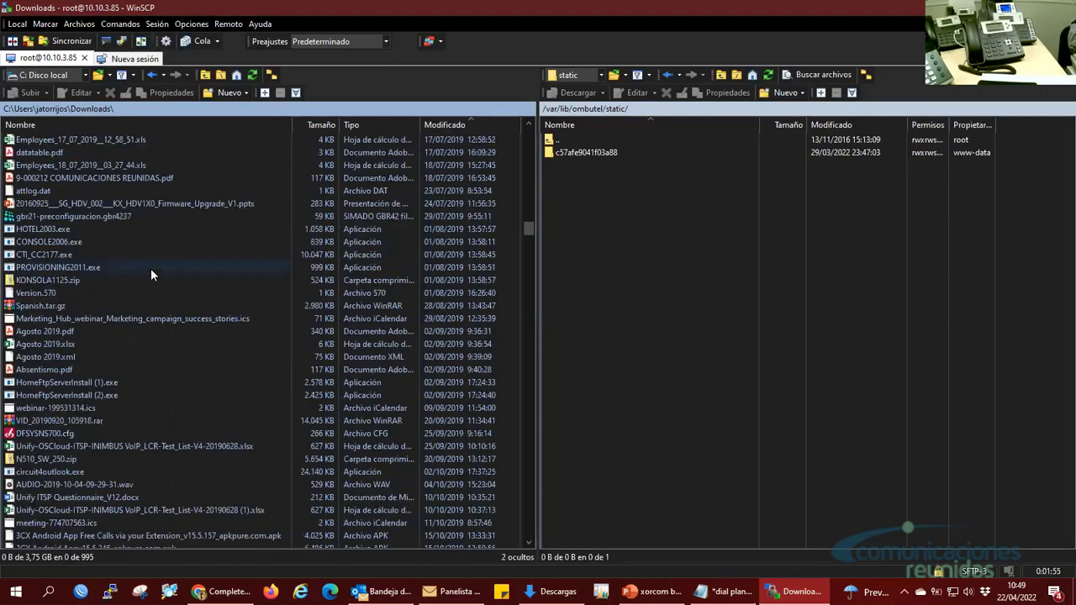
scroll(150, 268, "down", 8)
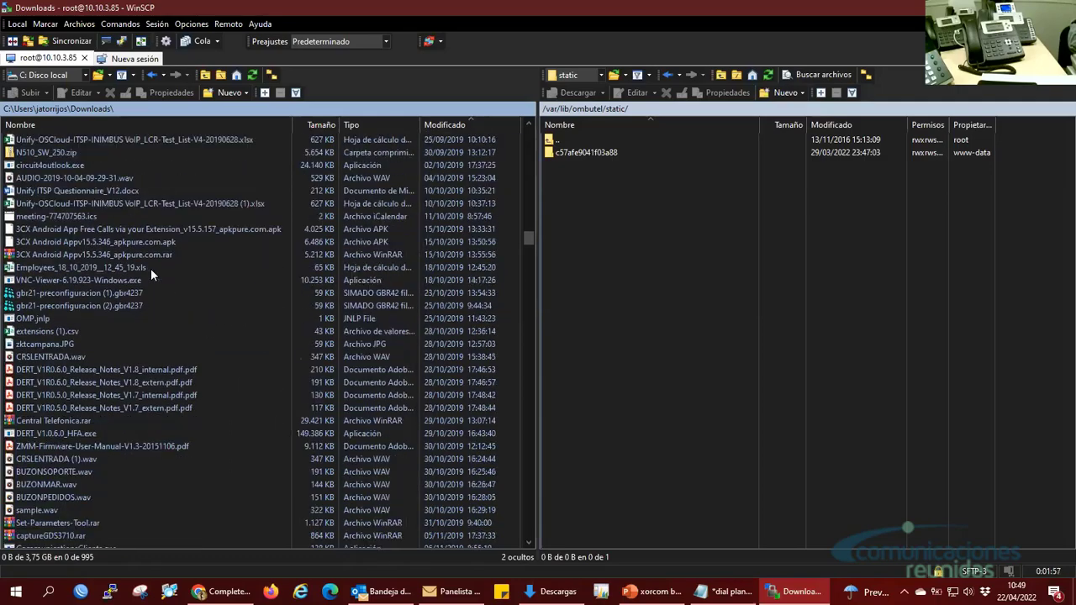
scroll(150, 268, "down", 7)
scroll(150, 268, "down", 8)
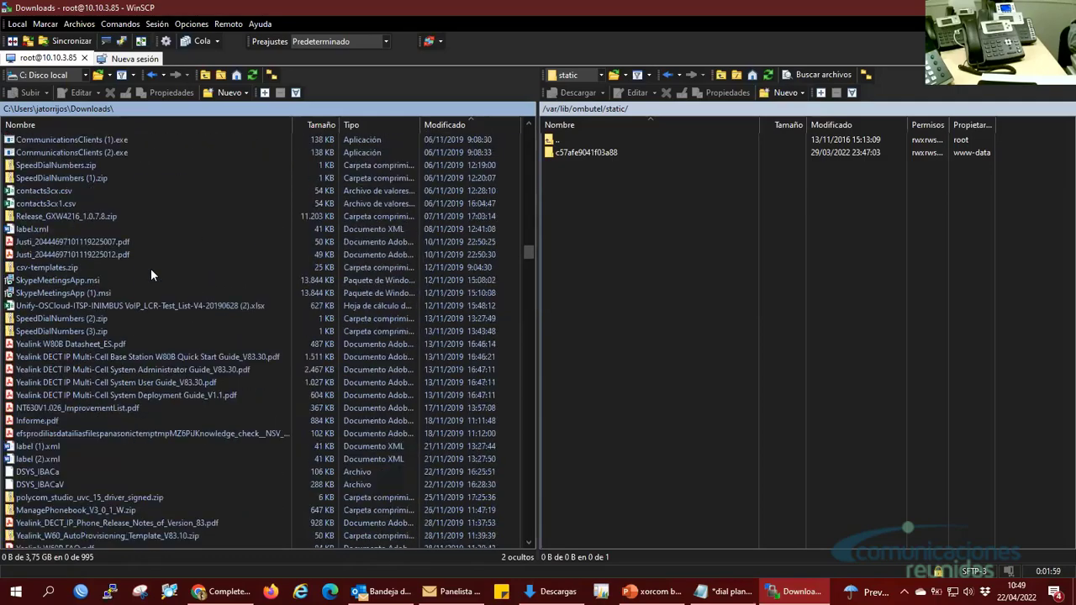
- Sort the Downloads list by file type and scroll down to the .tar backups
left_click(369, 125)
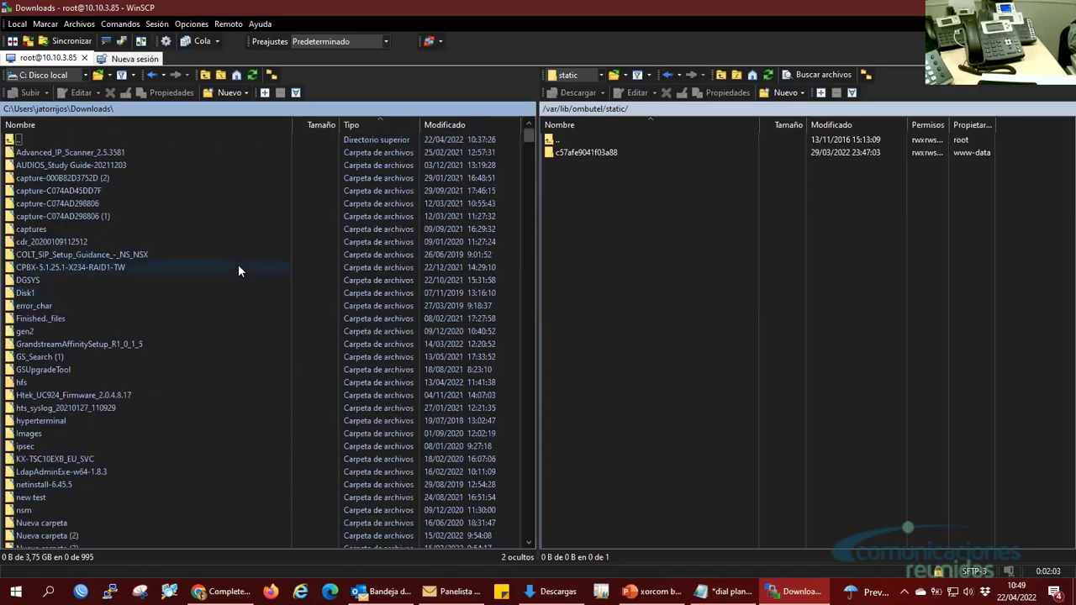
scroll(238, 270, "down", 15)
scroll(238, 271, "down", 8)
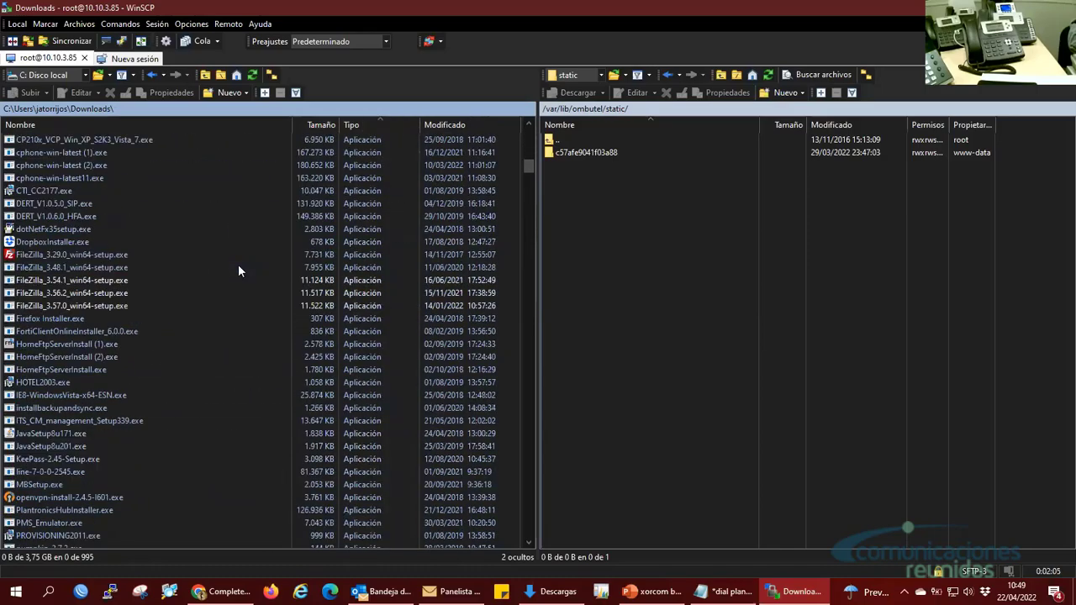
scroll(238, 270, "down", 8)
scroll(238, 271, "down", 20)
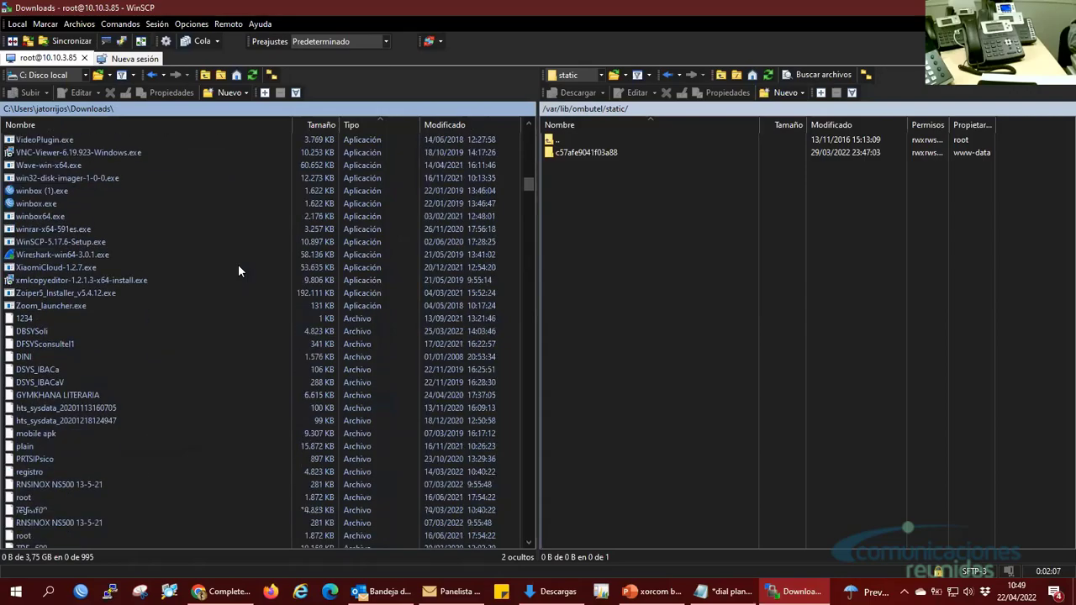
scroll(239, 269, "down", 20)
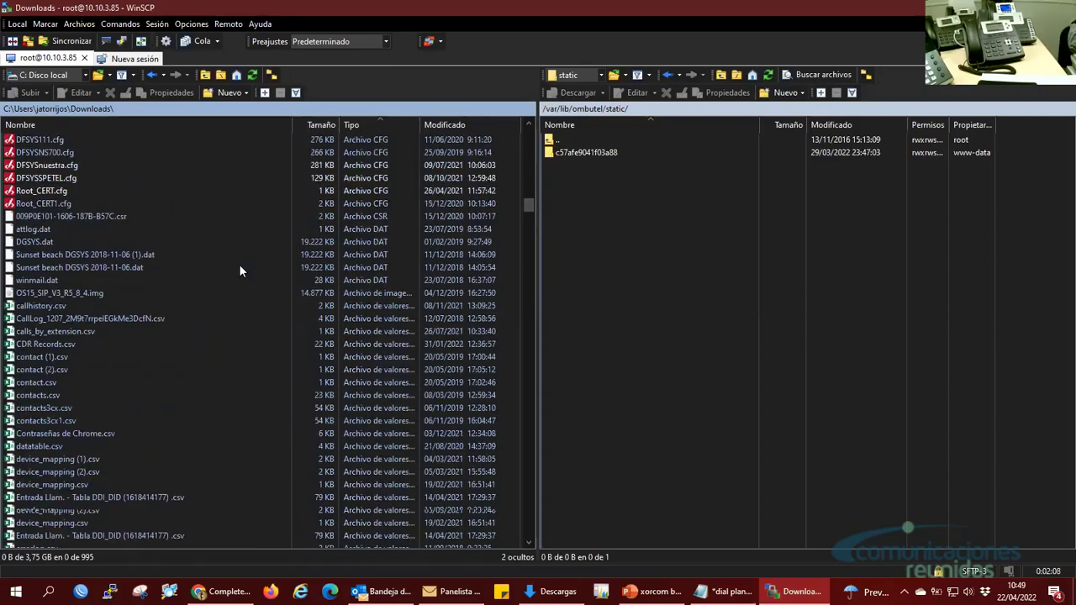
scroll(240, 269, "down", 20)
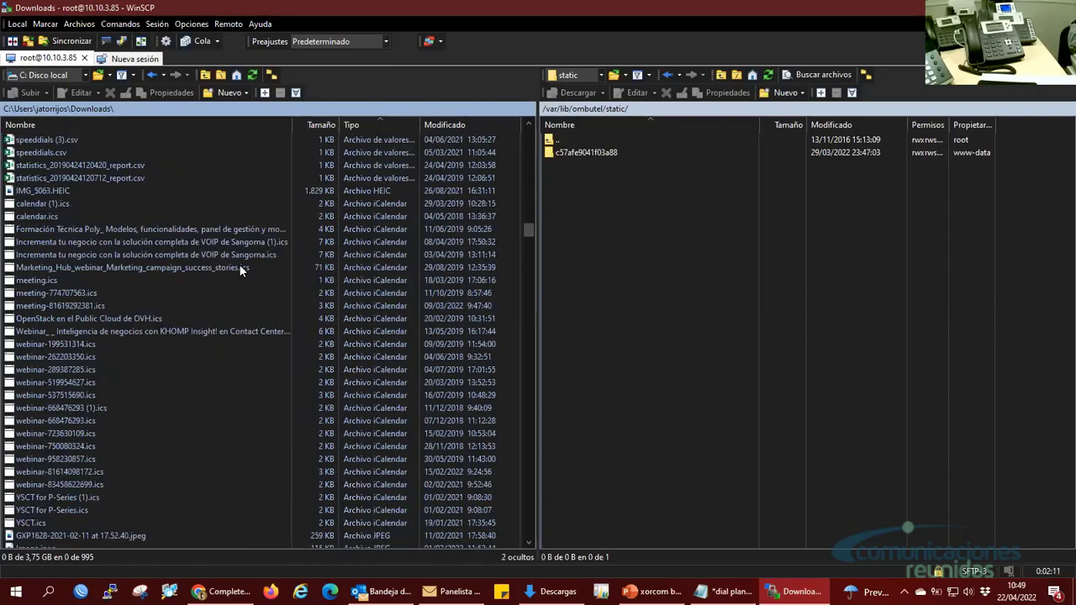
scroll(239, 271, "down", 20)
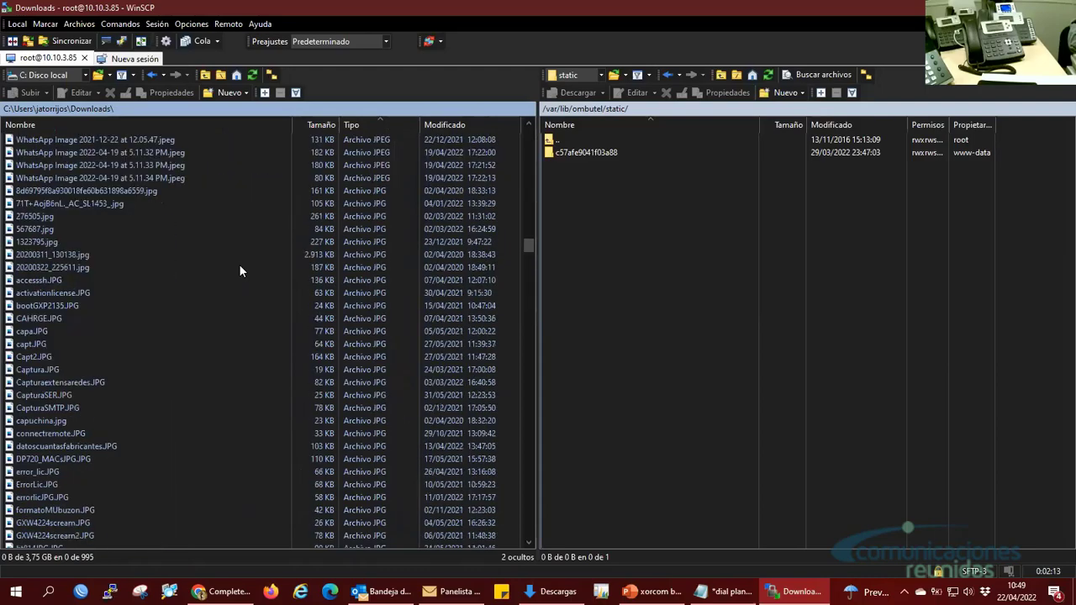
scroll(240, 270, "down", 20)
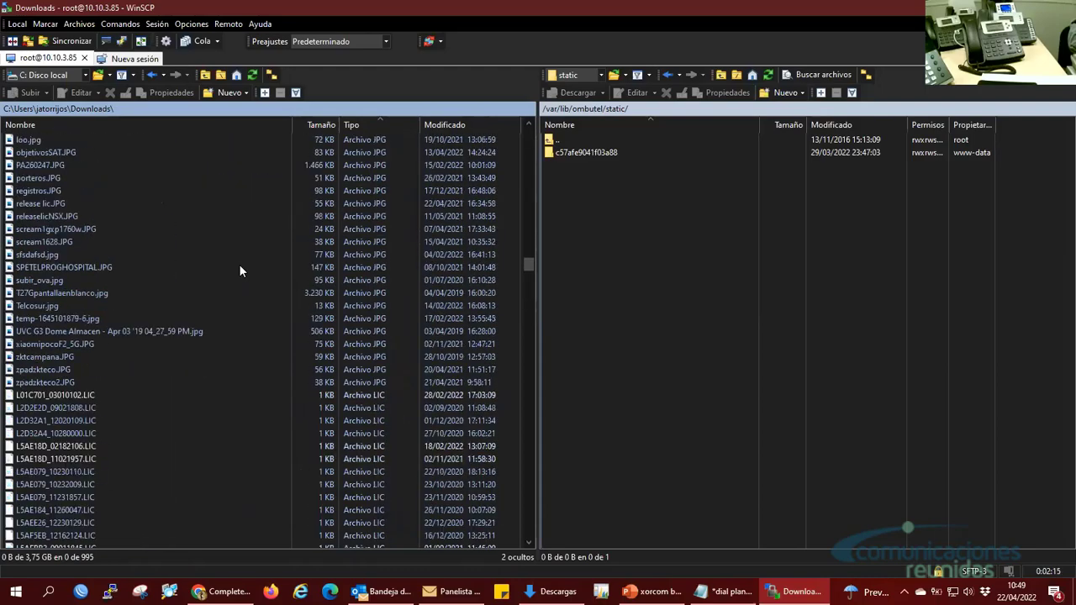
scroll(254, 312, "down", 20)
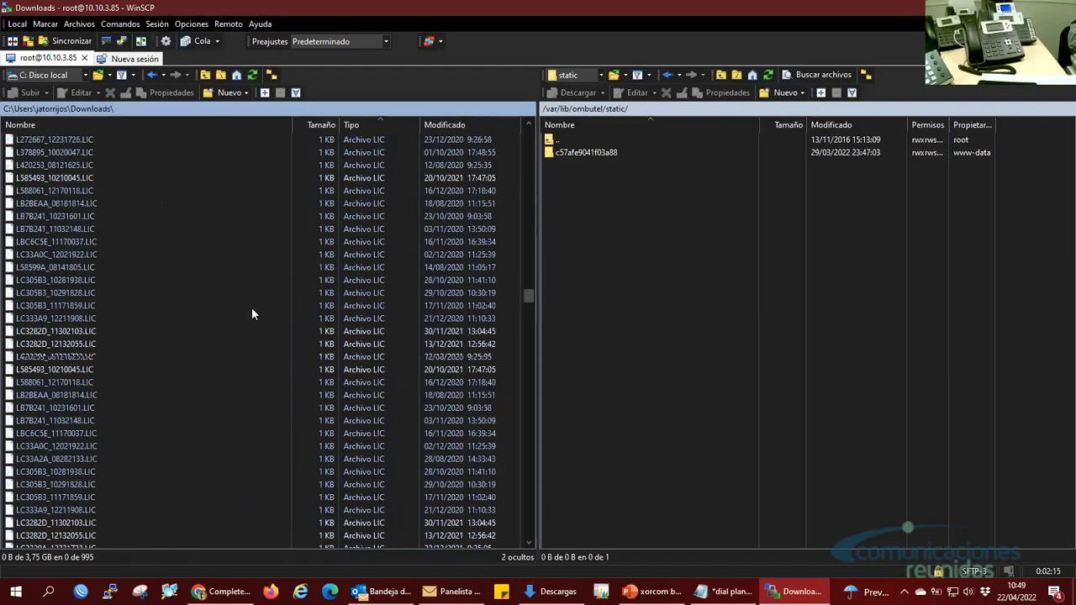
scroll(526, 467, "down", 20)
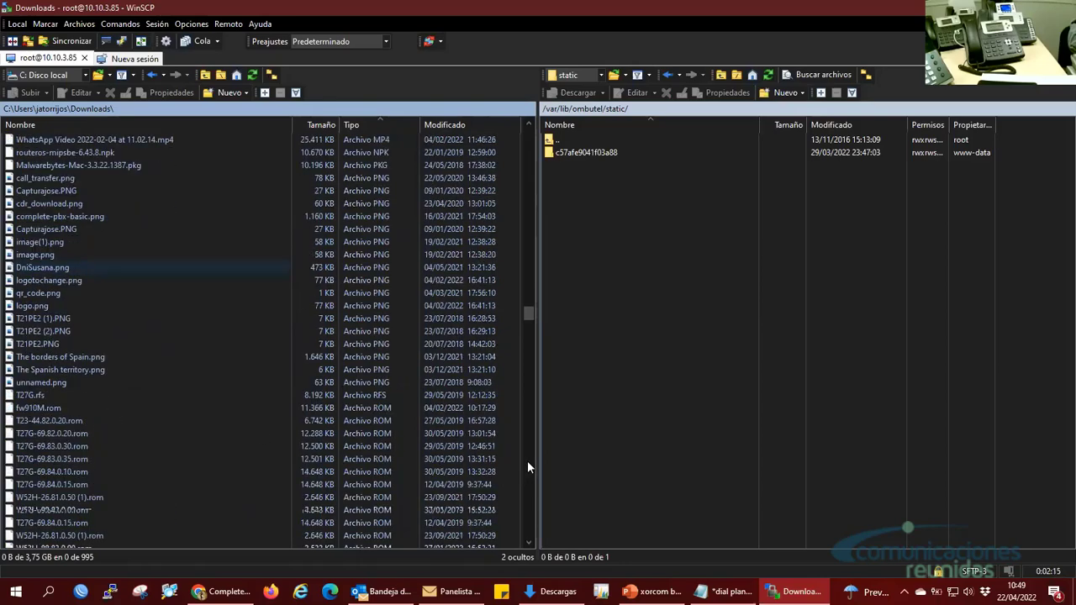
scroll(527, 467, "down", 20)
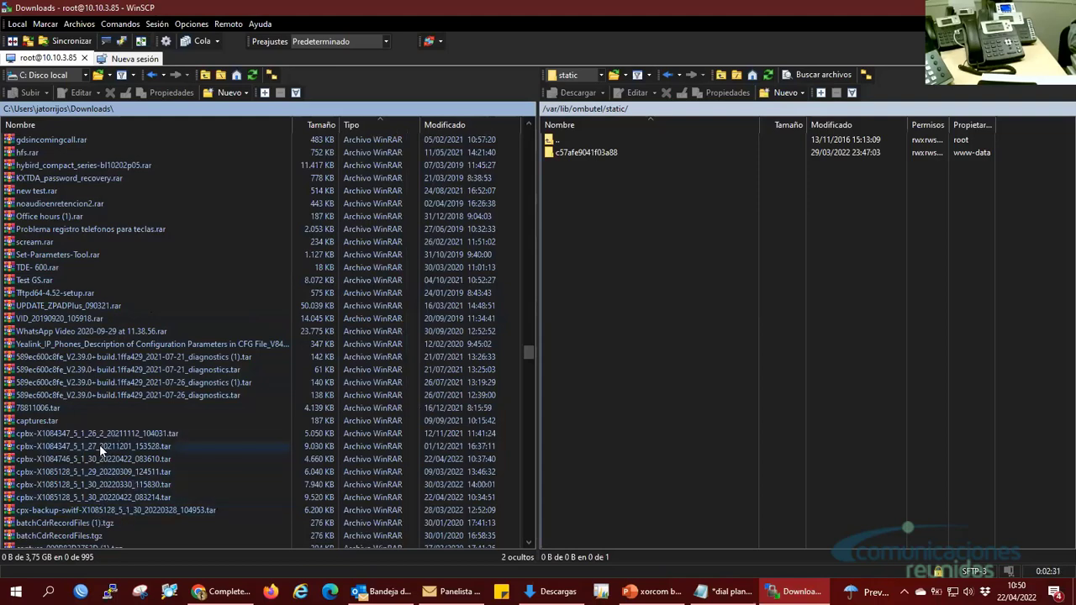
- Copy cpbx-X1084347_5_1_27_20211201_153528.tar into the remote static folder and return to the browser
left_click_drag(99, 444, 635, 204)
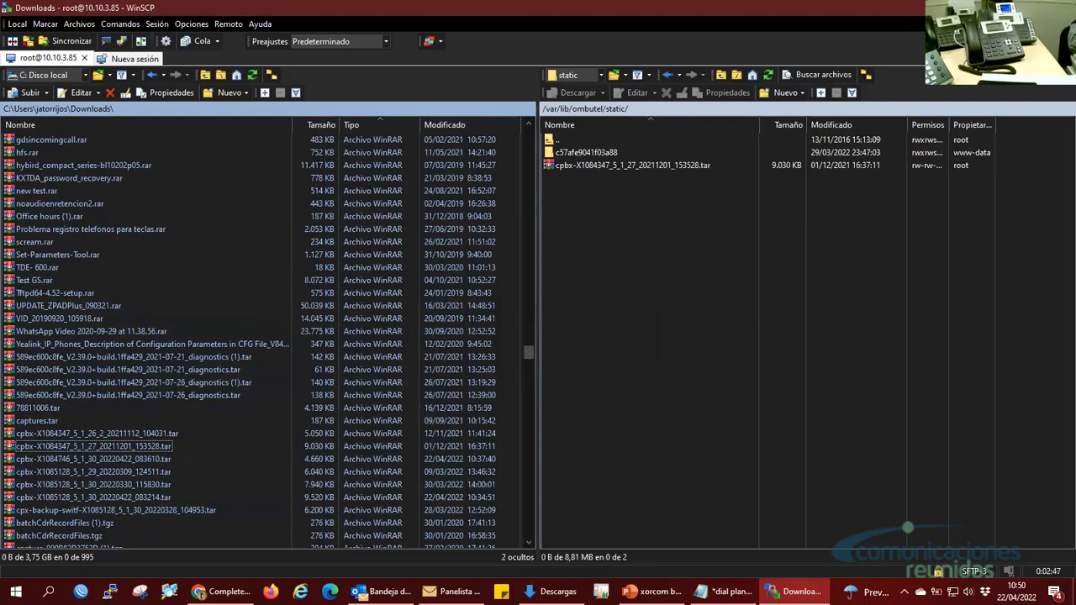
key("alt+Tab")
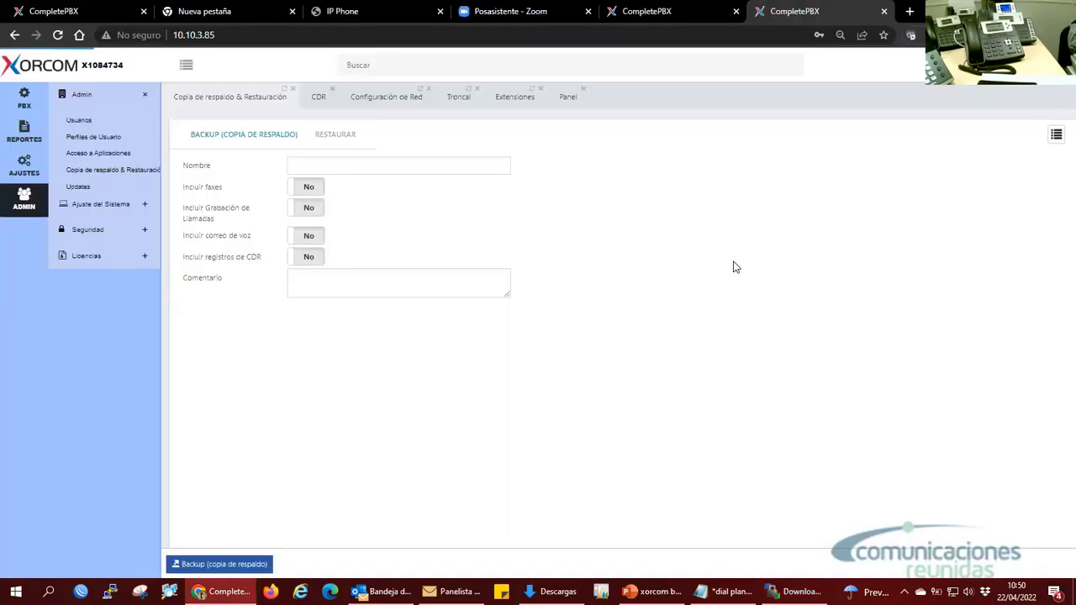
- Reload CompletePBX, open Copia de respaldo & Restauración and check the existing-backups side list
key("F5")
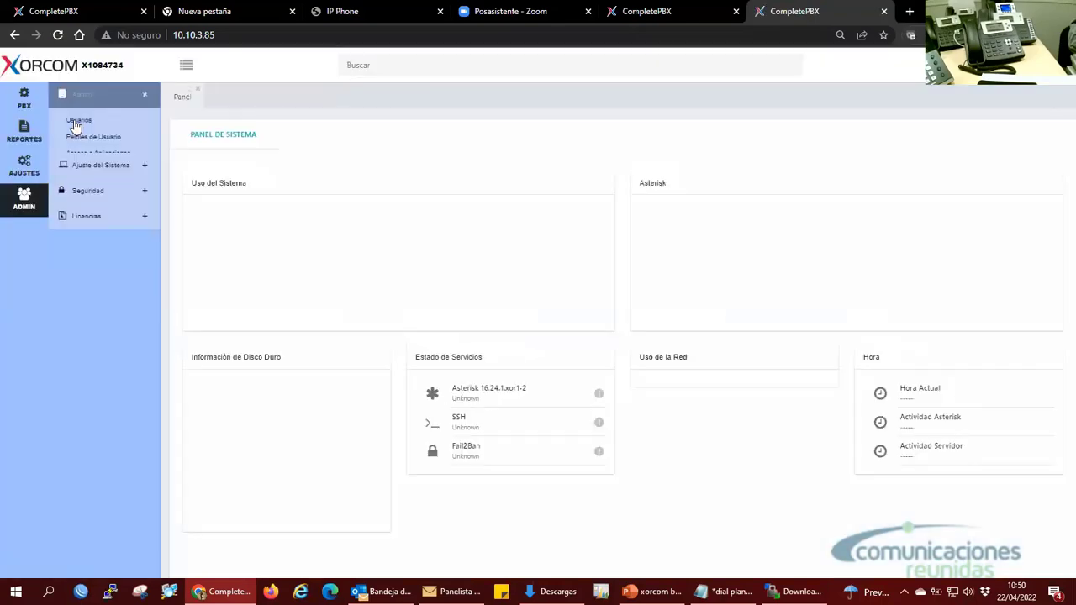
left_click(88, 169)
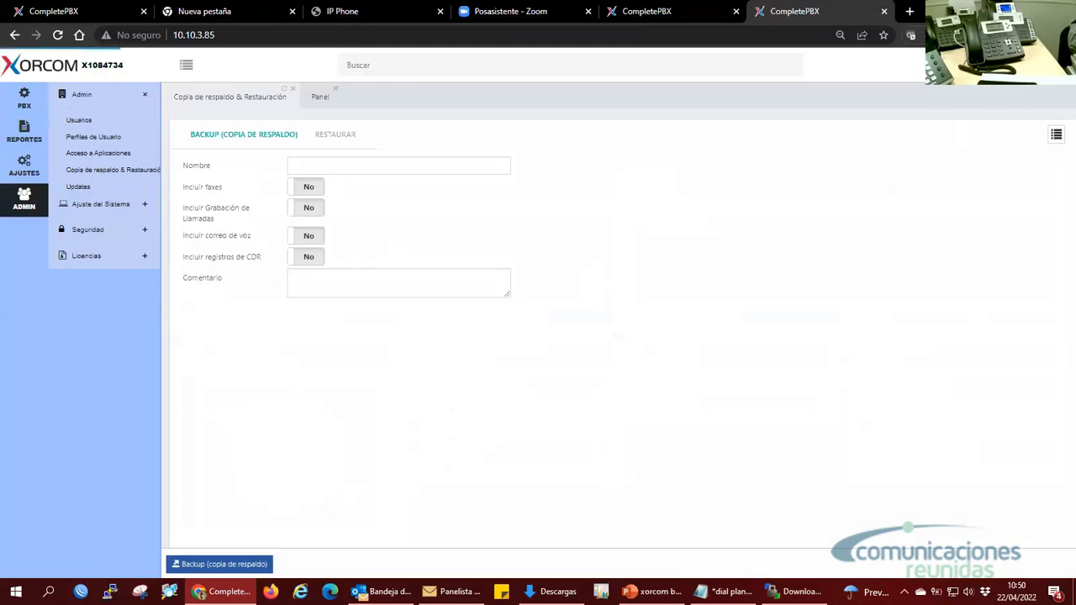
left_click(1055, 137)
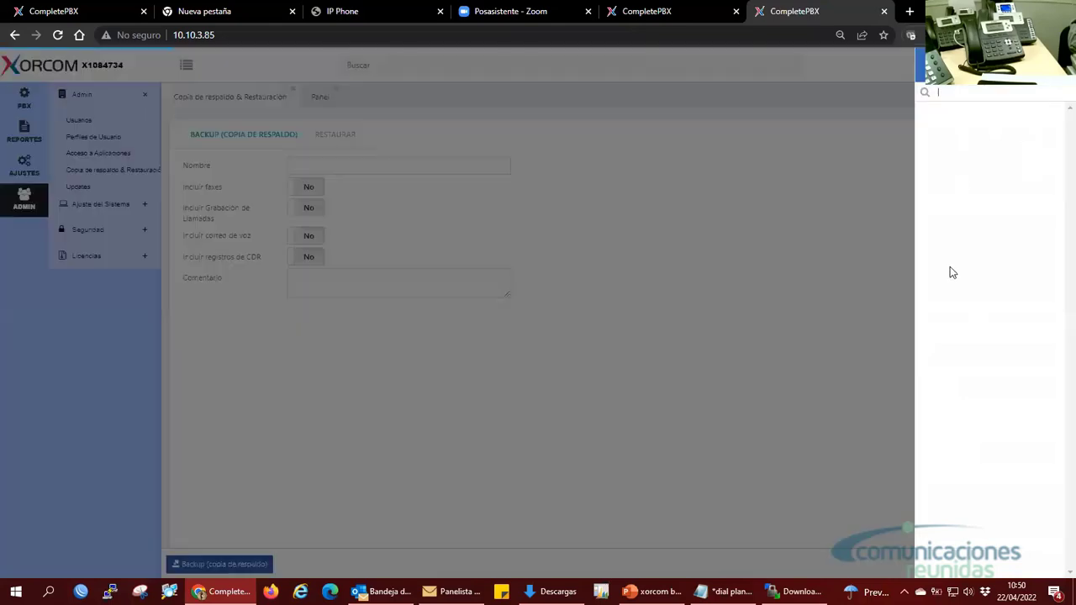
left_click(818, 238)
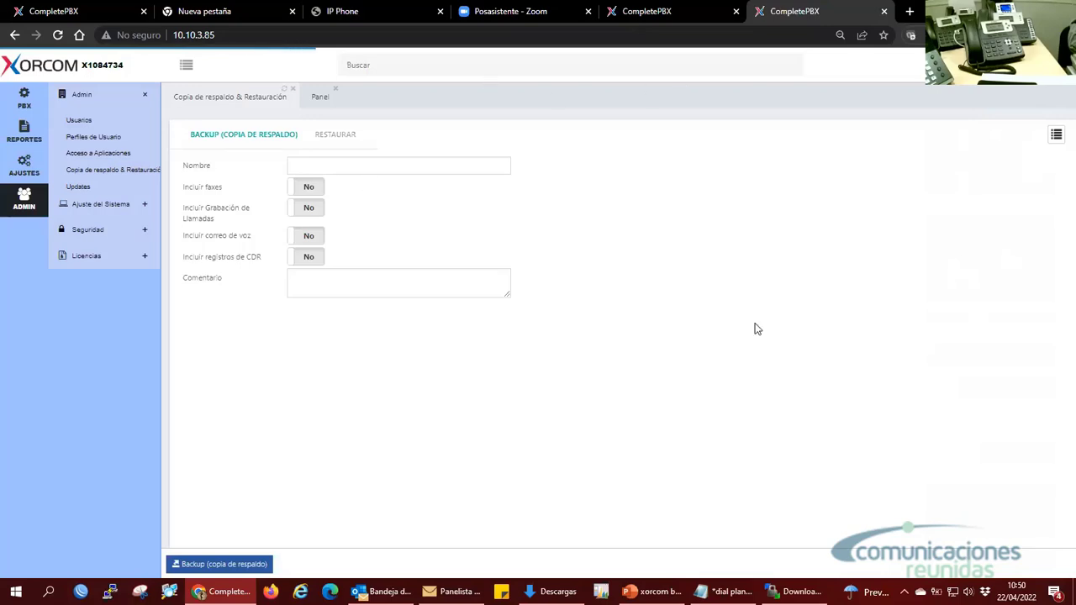
left_click(1055, 135)
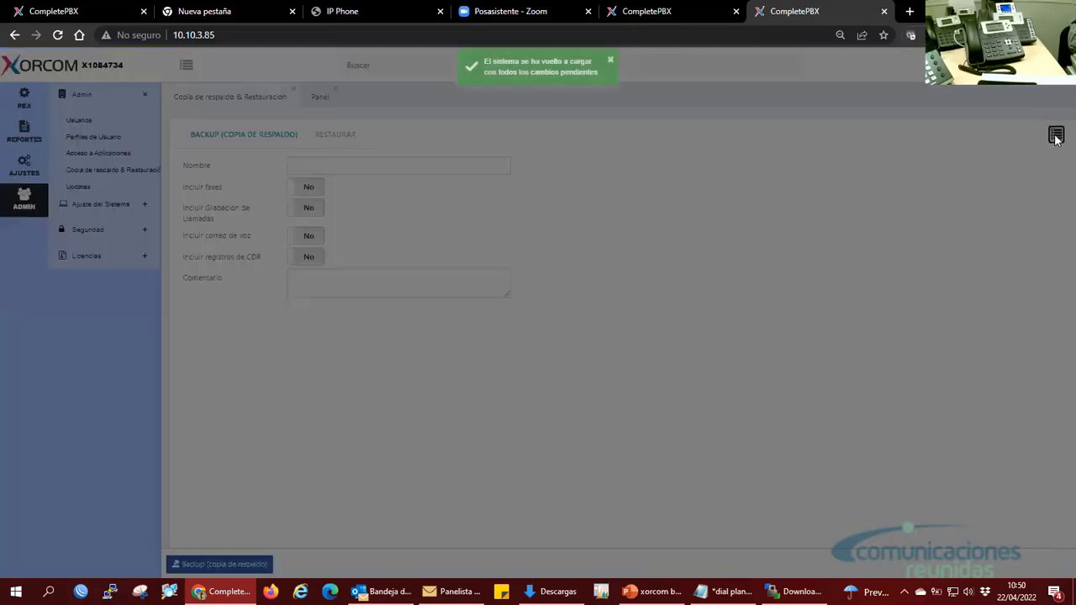
- On the RESTAURAR tab, repeatedly check the backups side list for the uploaded .tar
left_click(329, 140)
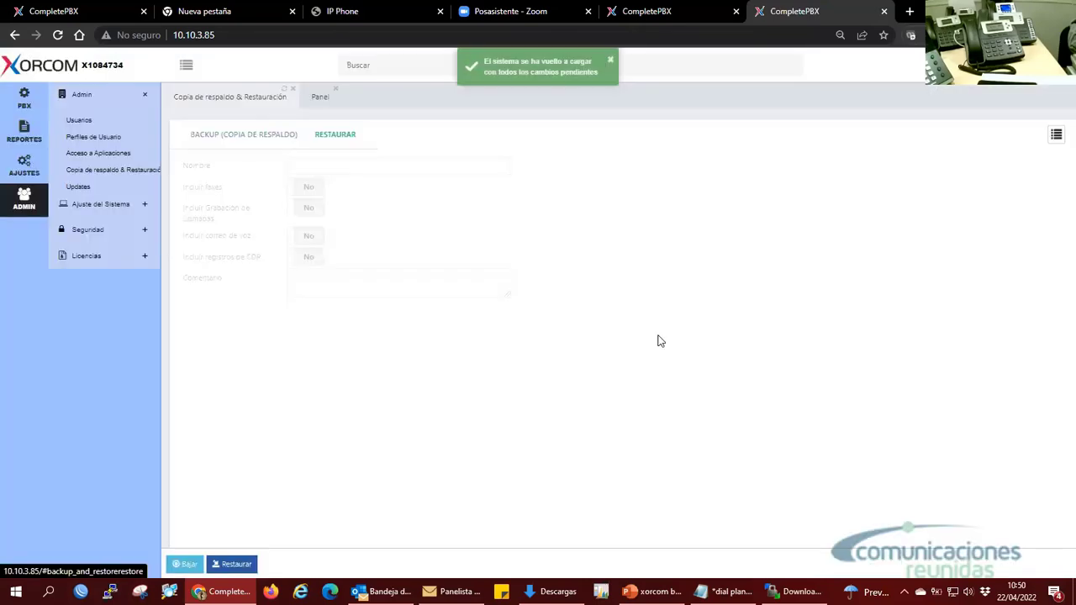
left_click(1055, 137)
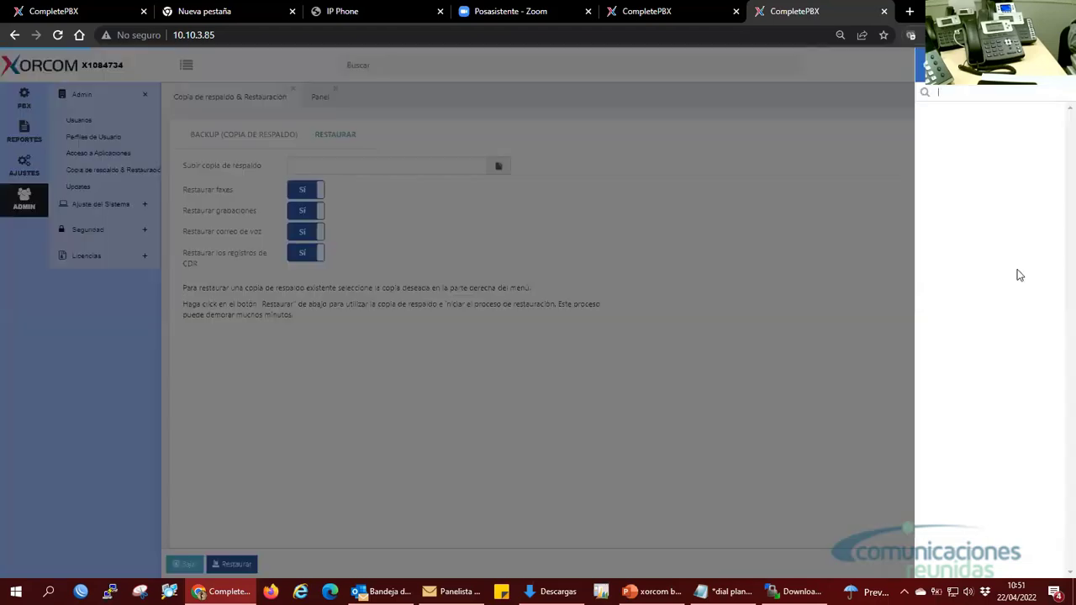
left_click(763, 274)
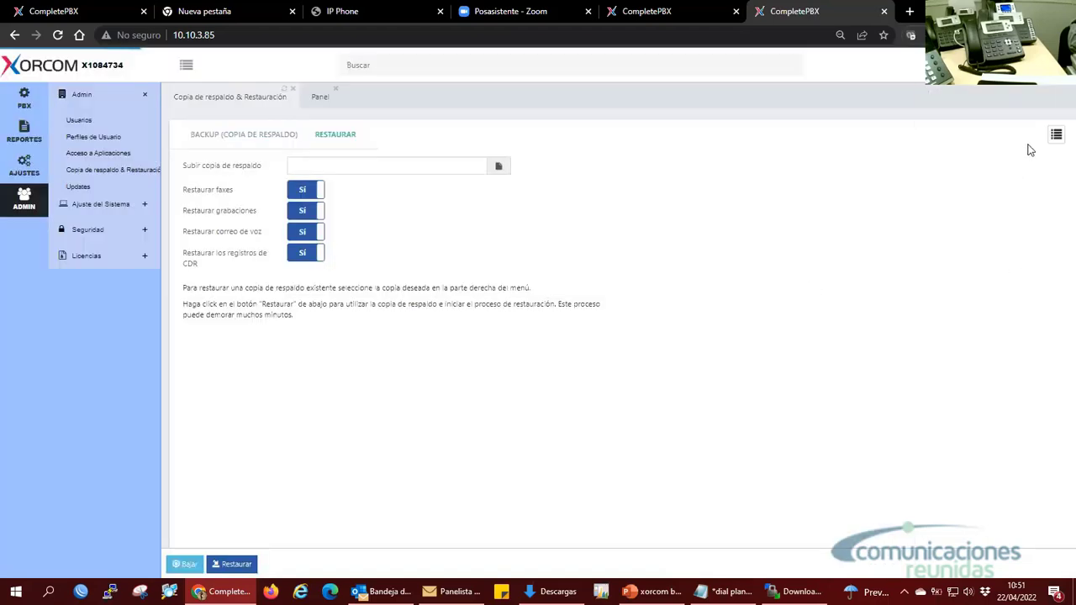
left_click(1056, 136)
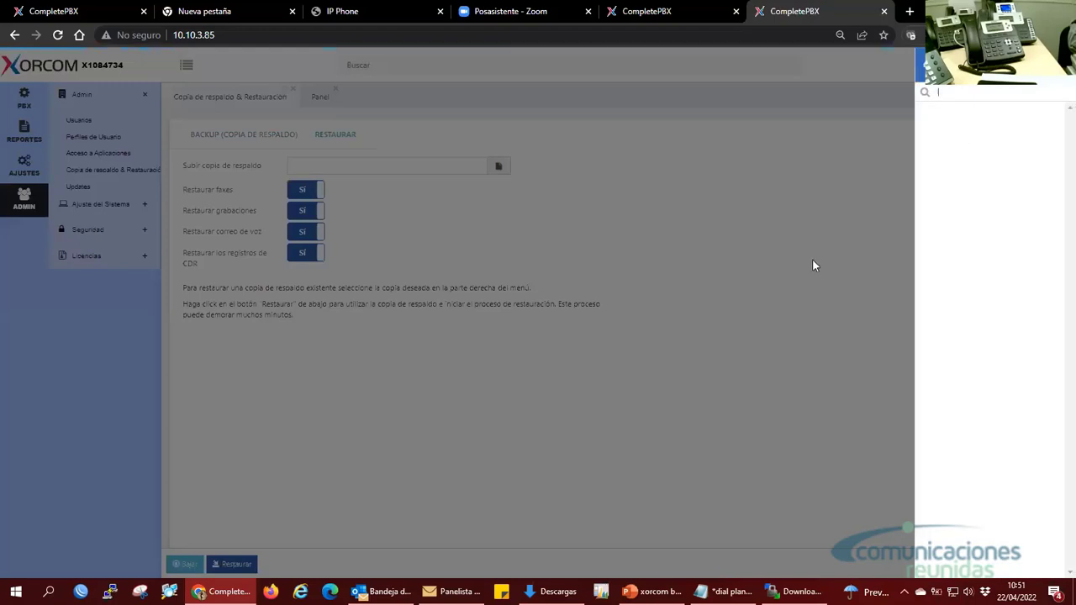
left_click(789, 237)
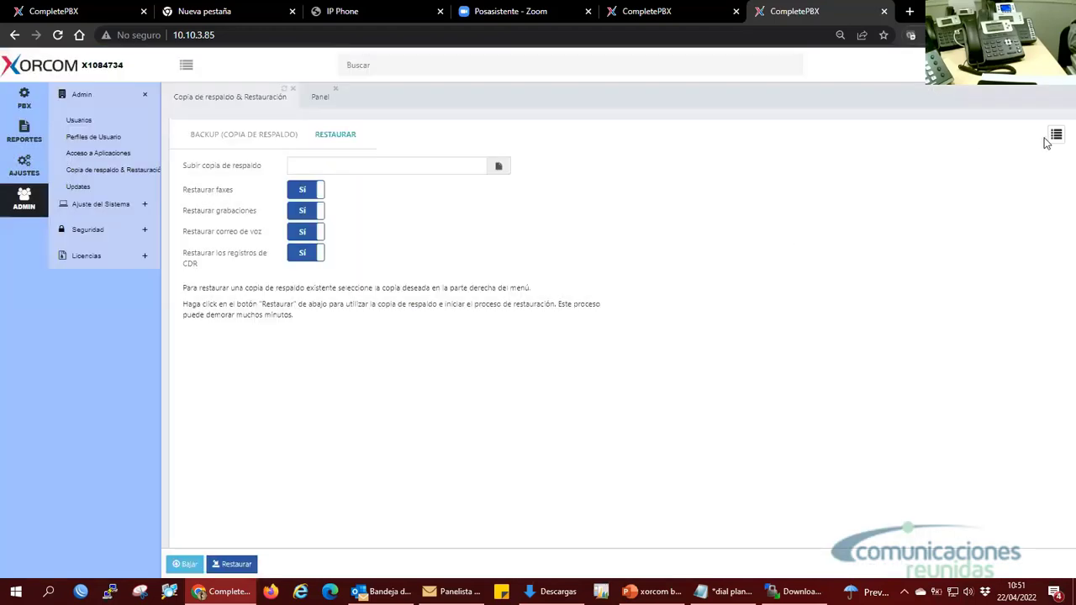
left_click(1056, 136)
left_click(711, 299)
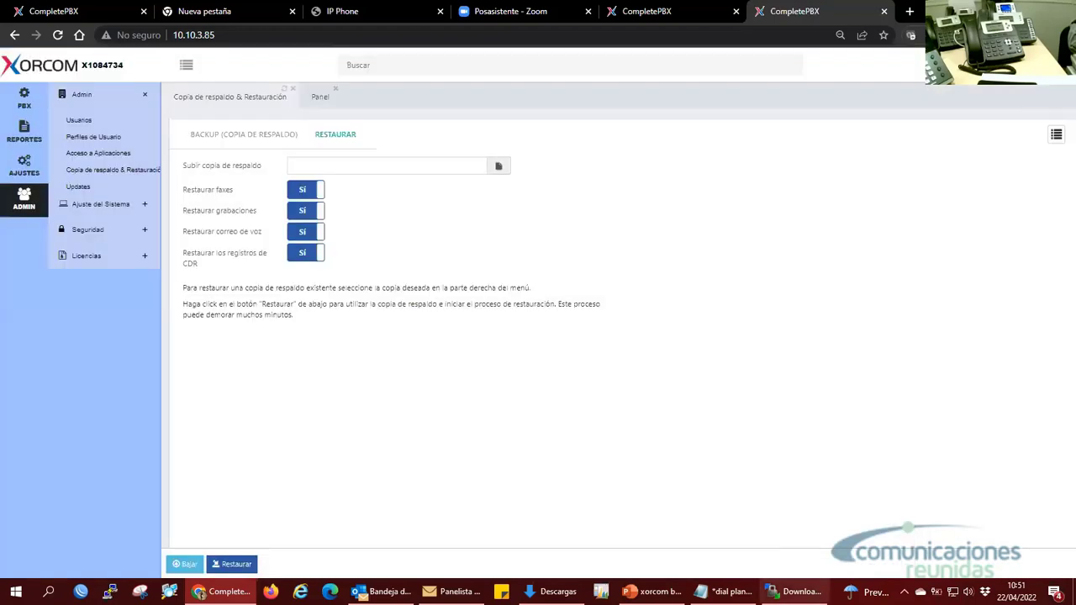
left_click(794, 591)
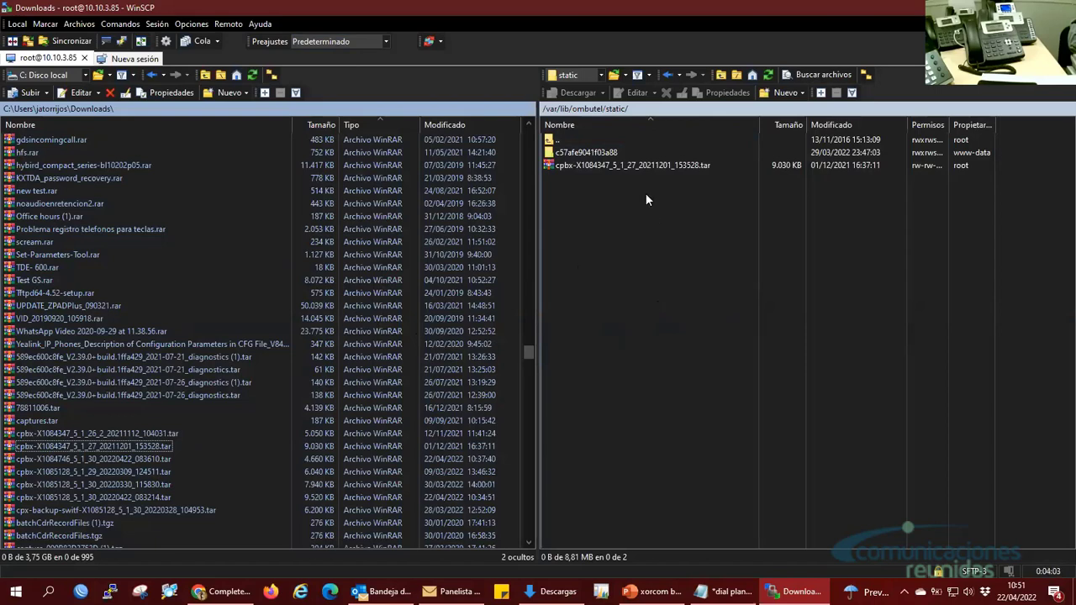
- Walk WinSCP's remote panel up from /var/lib/ombutel/static to the server root /
left_click(561, 110)
double_click(560, 140)
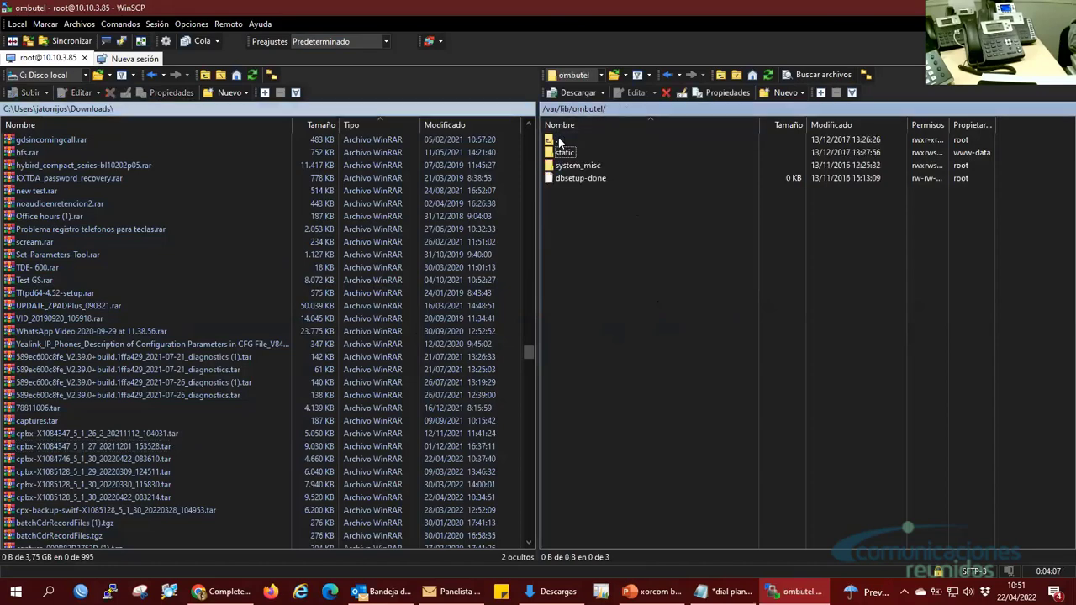
double_click(559, 141)
double_click(575, 141)
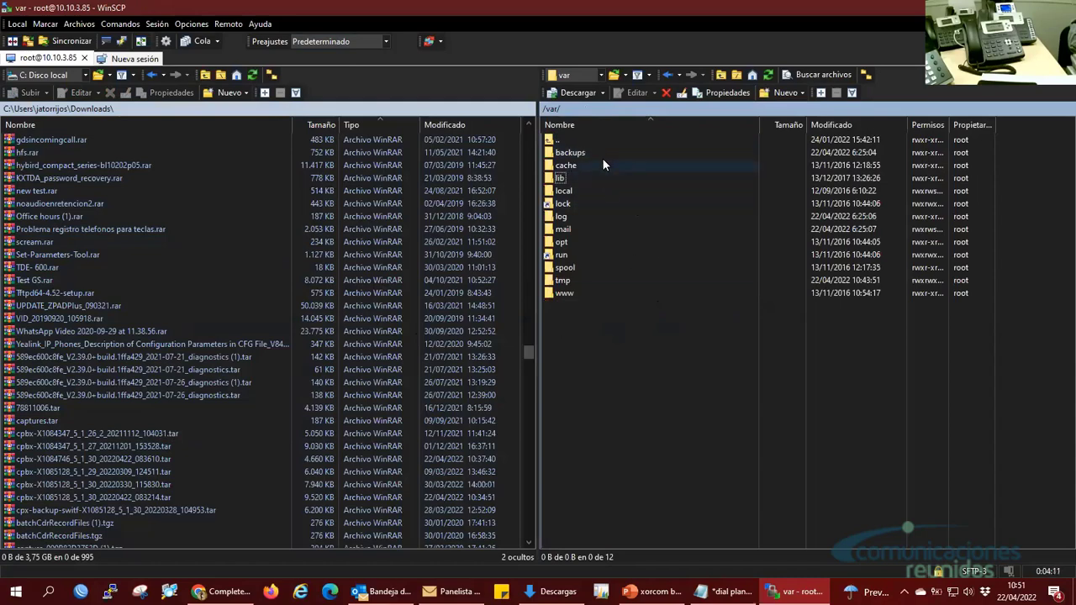
double_click(570, 141)
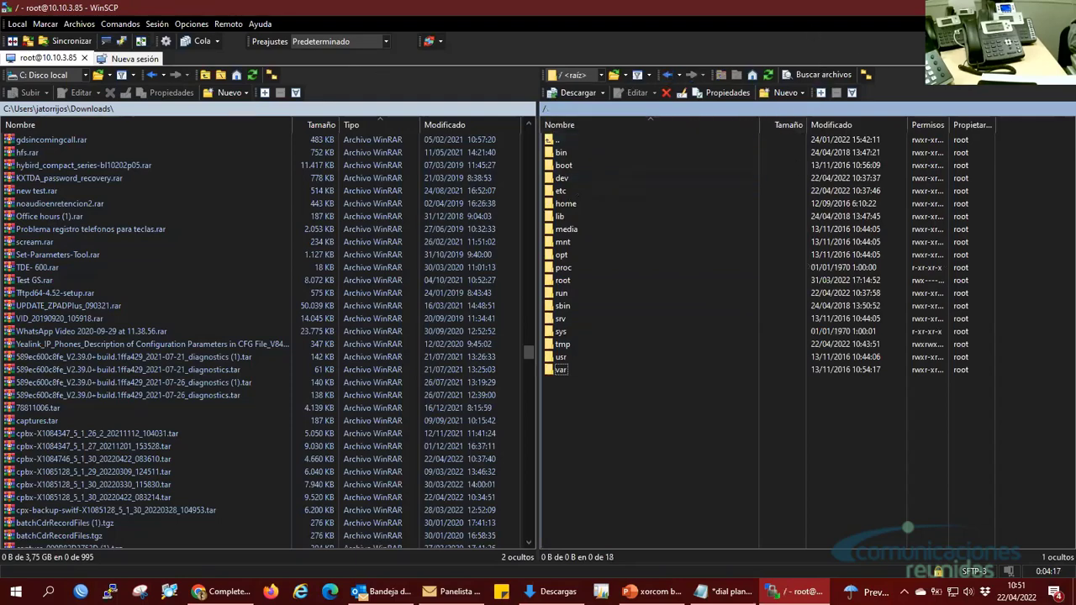
key("alt+Tab")
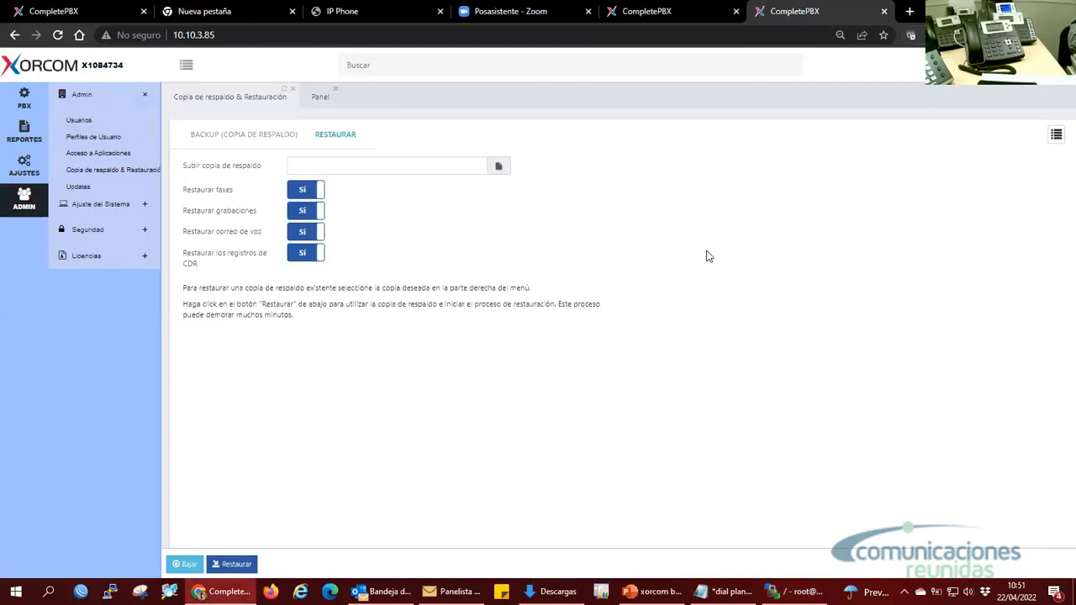
left_click(647, 18)
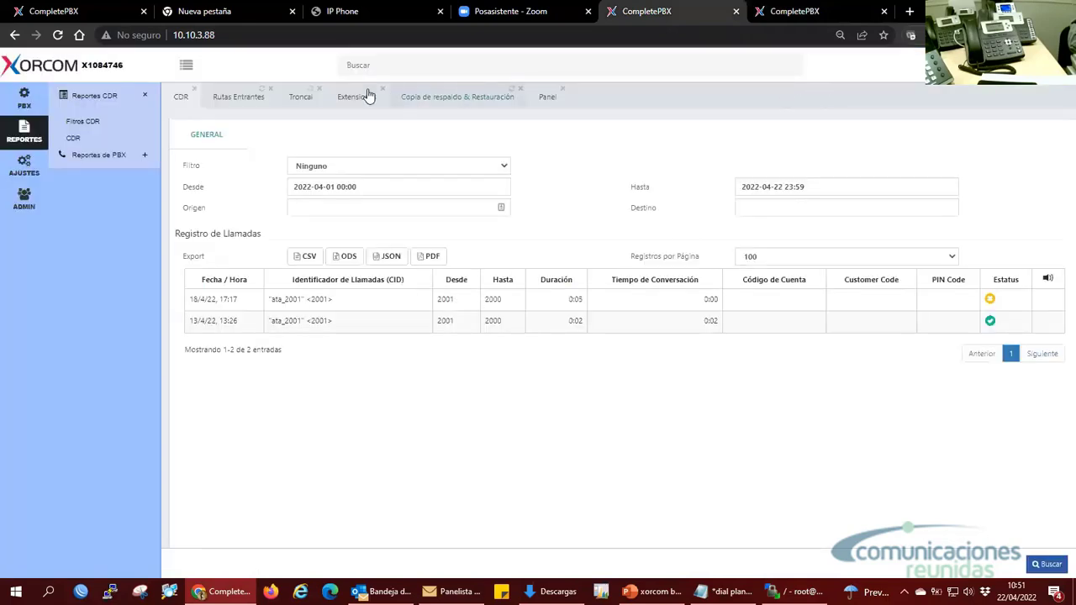
left_click(437, 97)
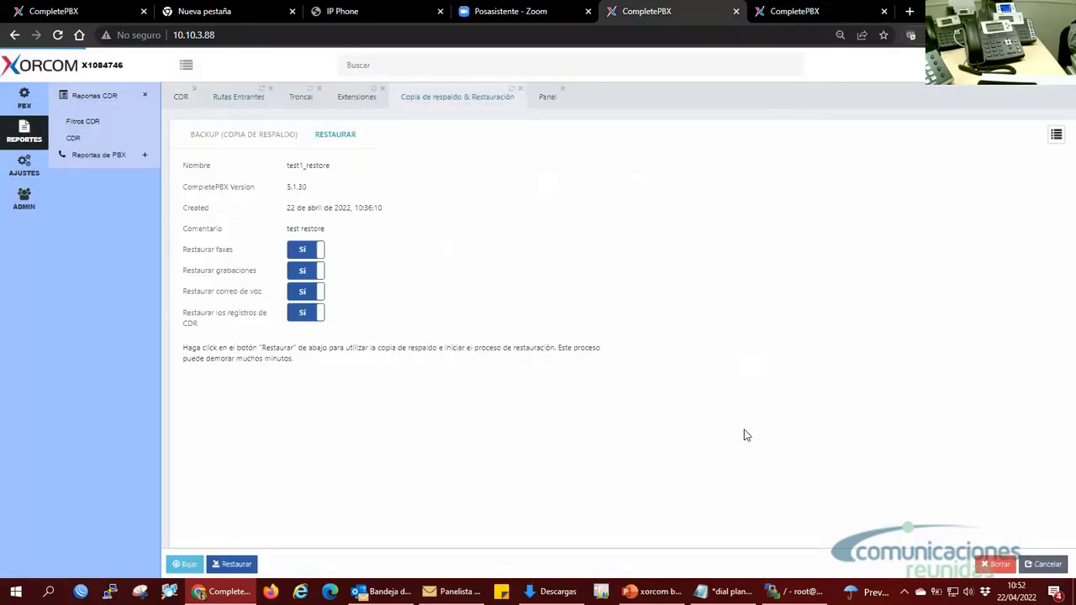
left_click(809, 10)
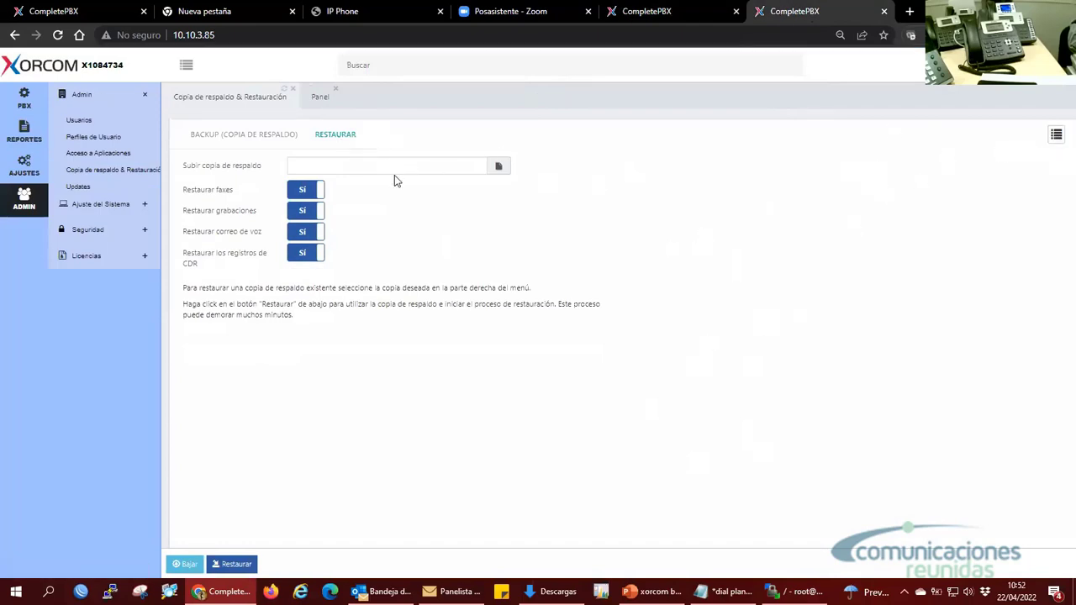
- Glance at the backups side list and upload browser, then switch the sidebar to PBX › Aplicaciones
left_click(1055, 135)
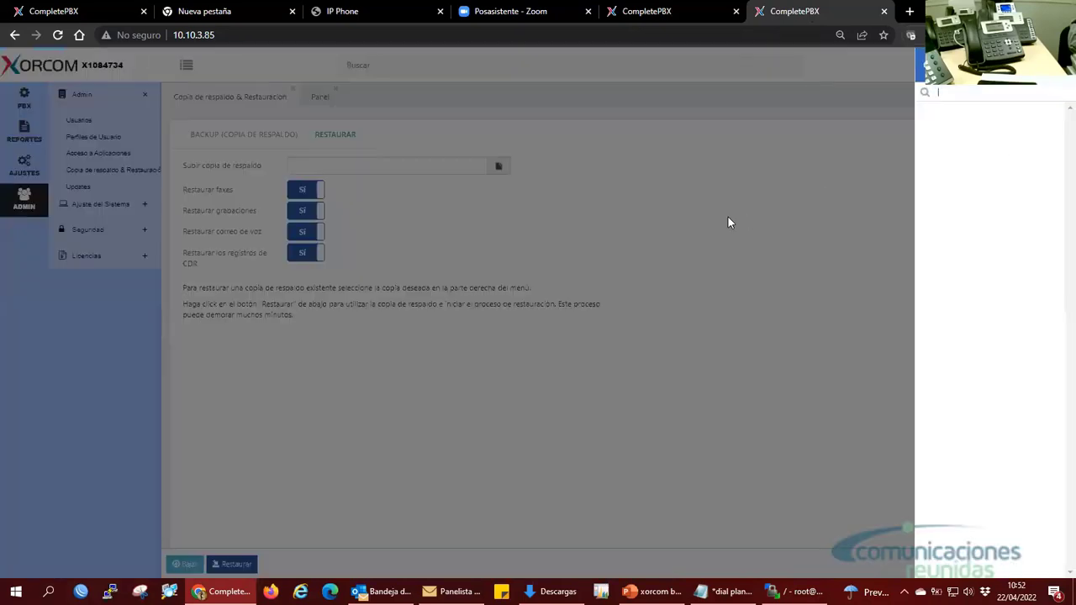
left_click(405, 169)
left_click(498, 166)
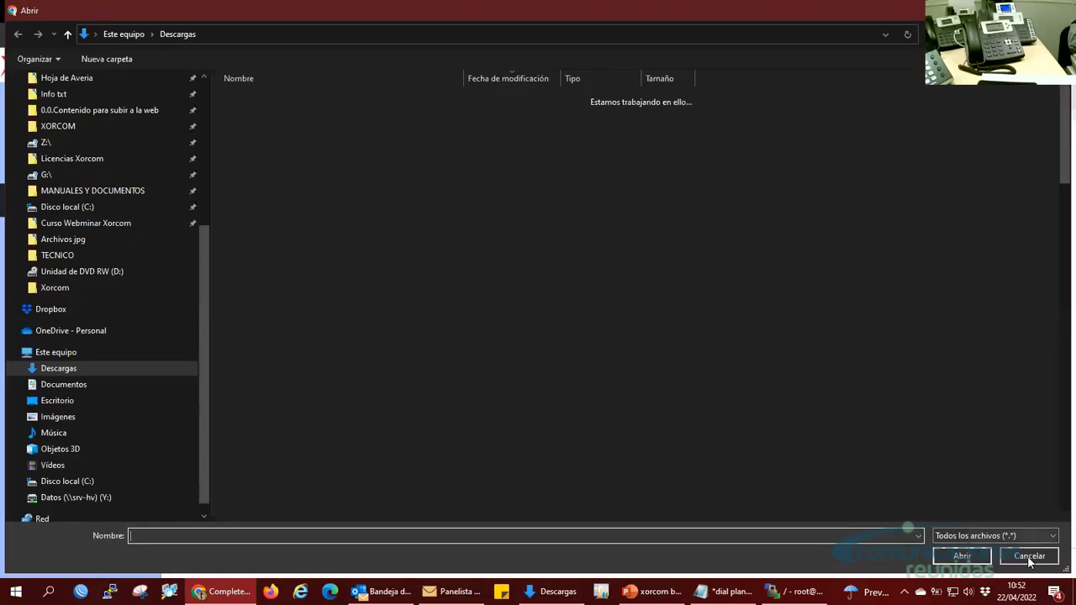
left_click(1029, 555)
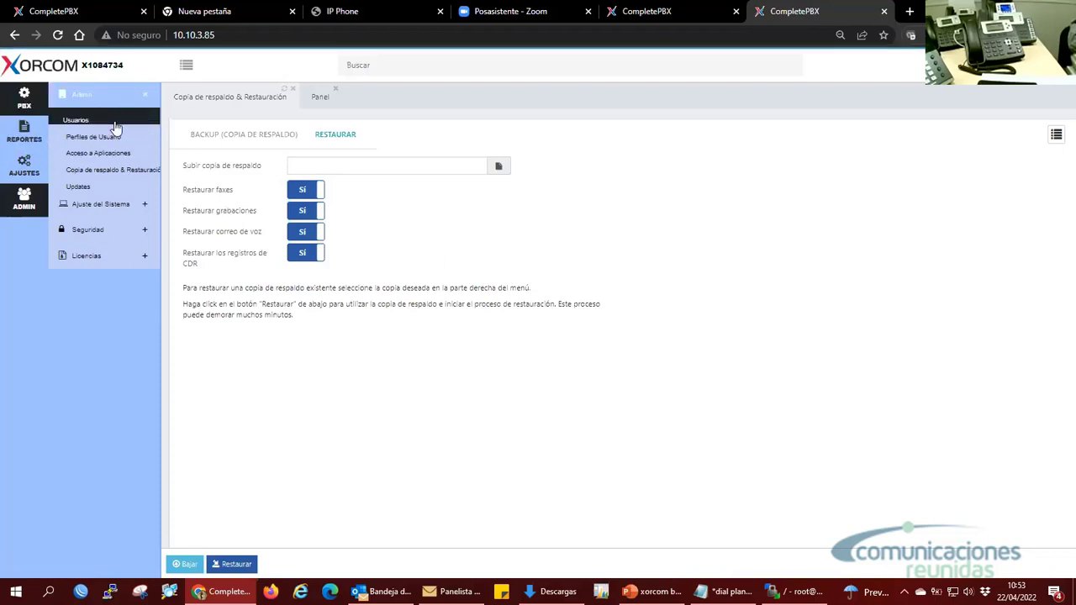
left_click(16, 99)
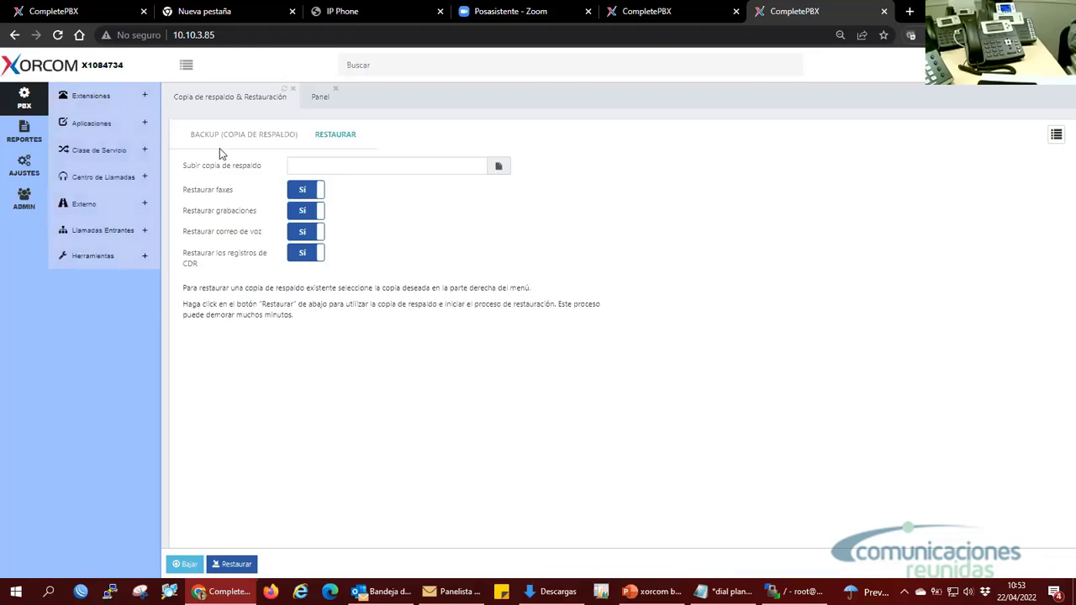
left_click(111, 121)
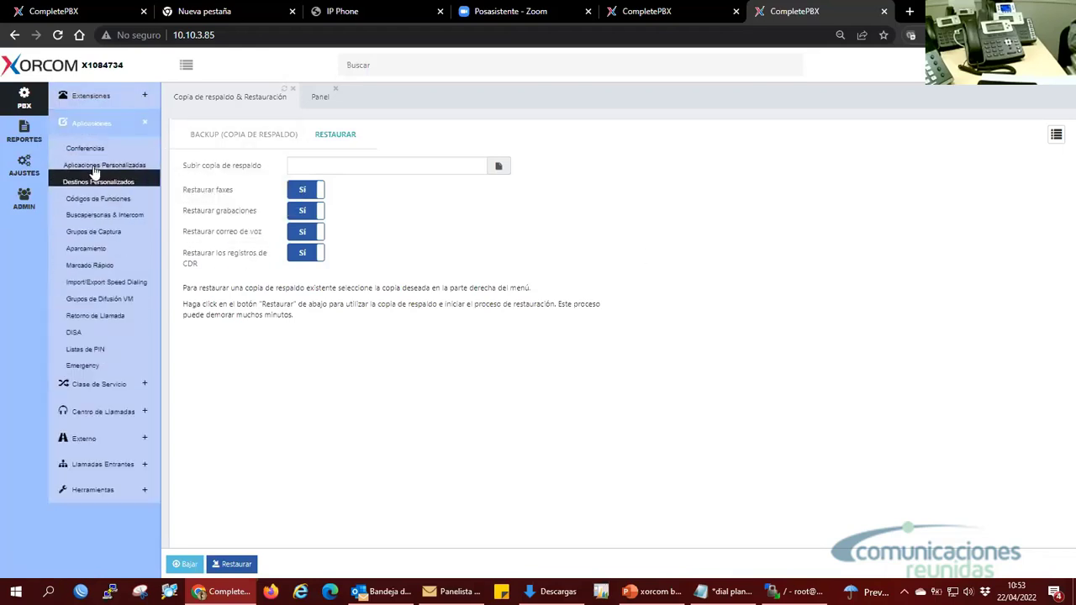